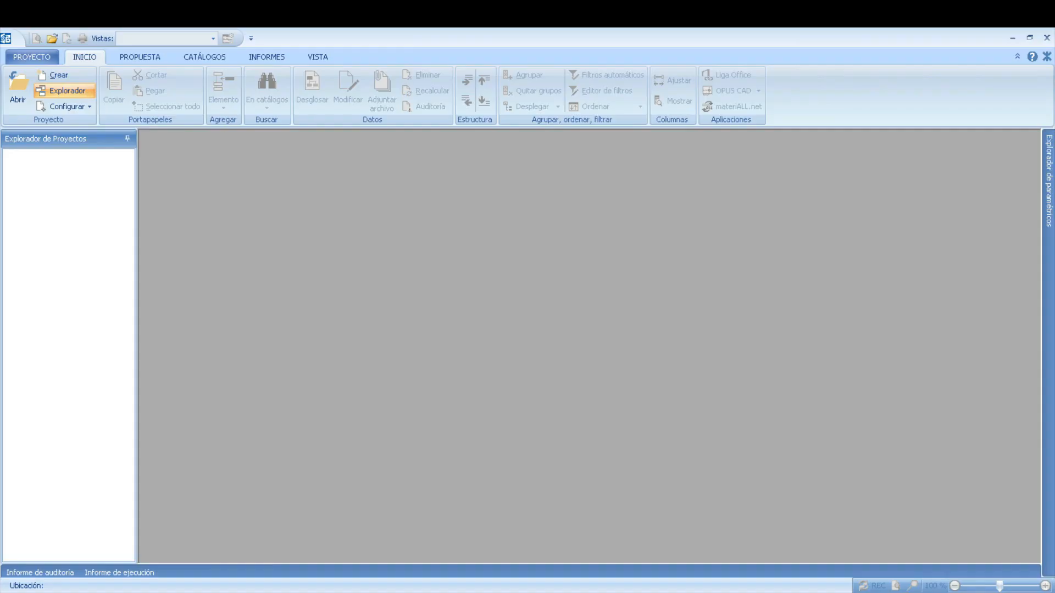
Switch to EJEMPLO AA EXCEL.pdf in Acrobat Reader and examine the work concepts with their units and quantities
mouse_move(590, 592)
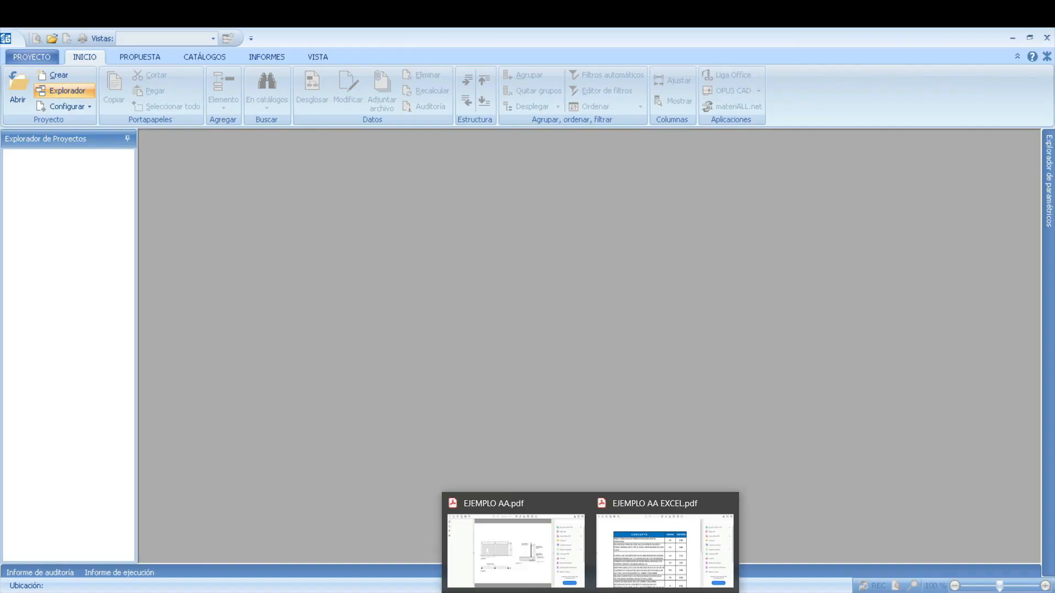
left_click(658, 563)
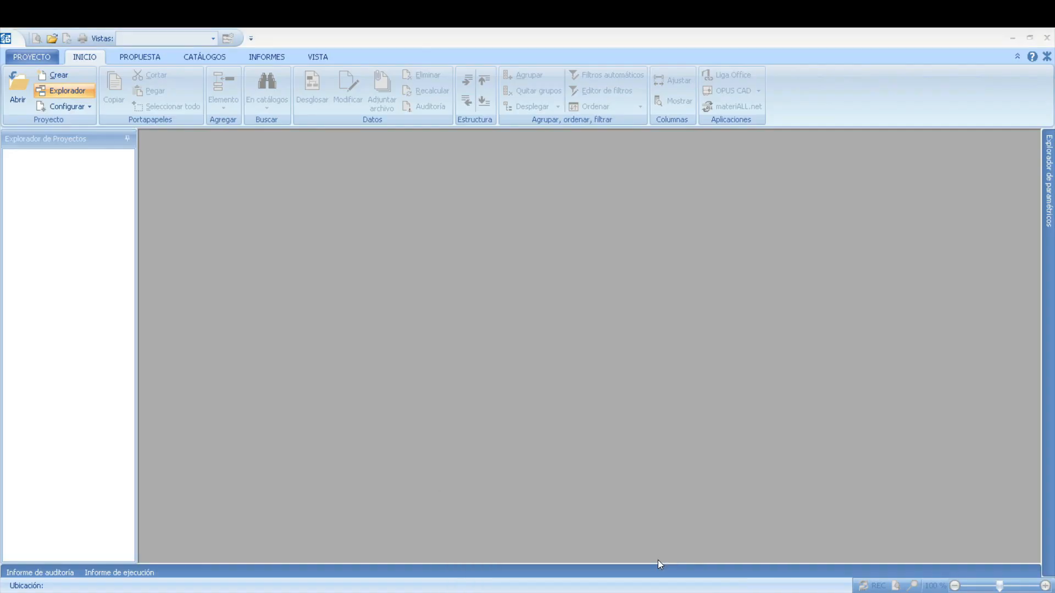
scroll(528, 404, "down", 1)
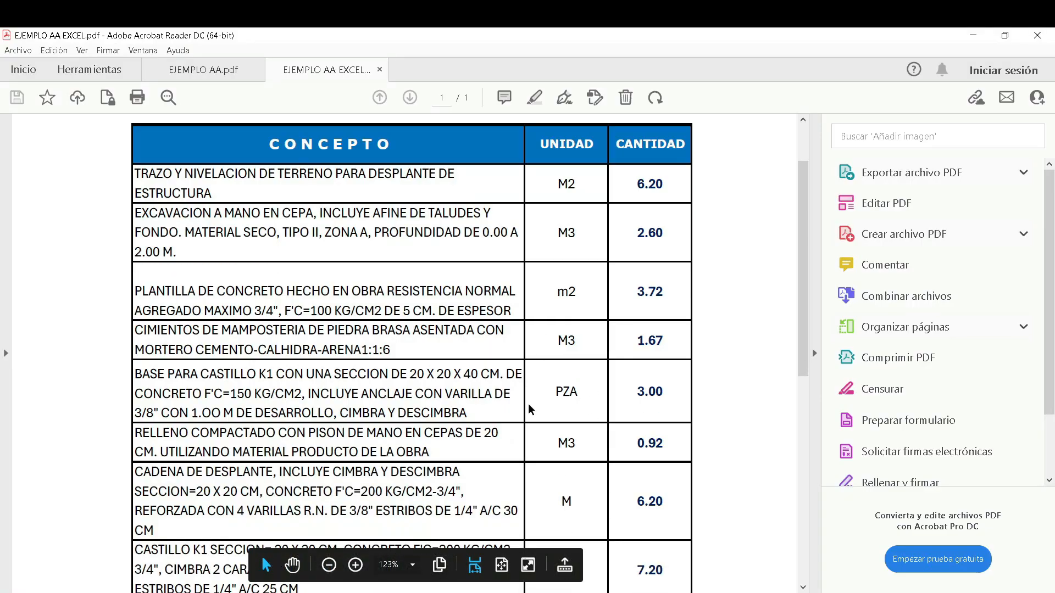
scroll(529, 407, "down", 6)
scroll(529, 408, "up", 8)
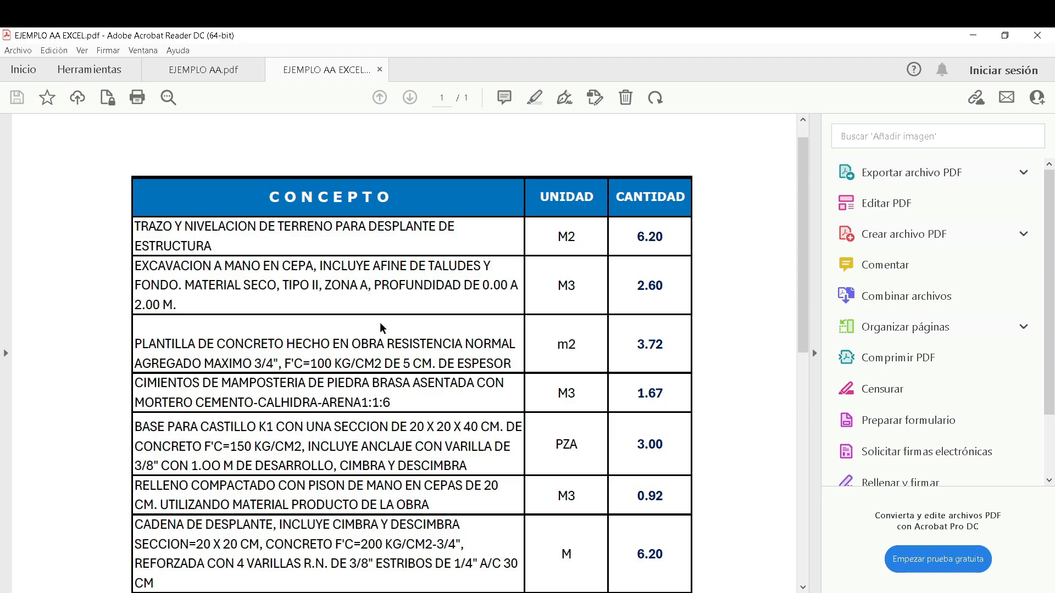
scroll(381, 324, "down", 1)
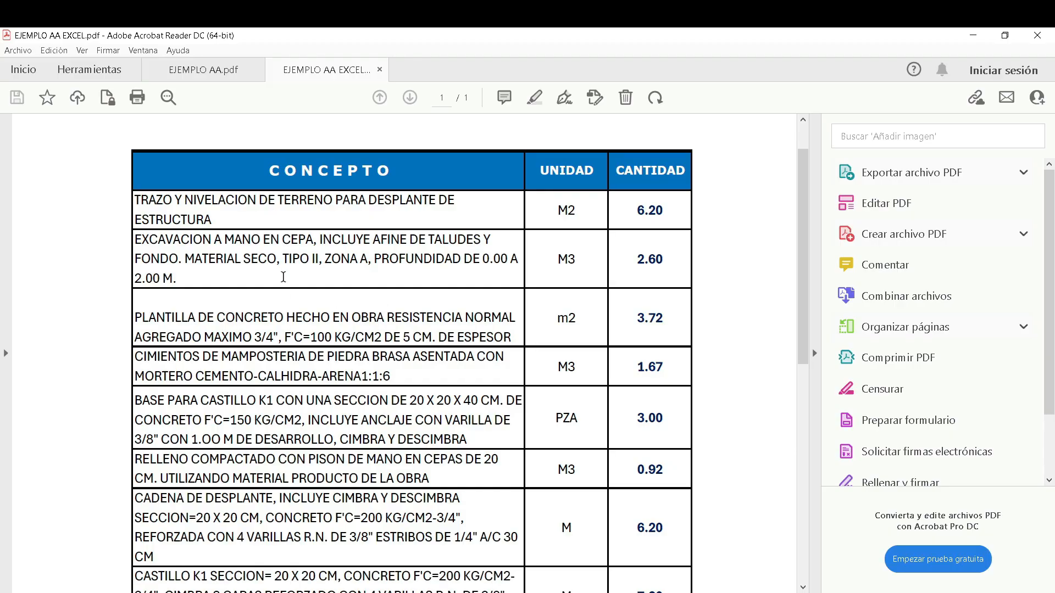
scroll(343, 341, "down", 2)
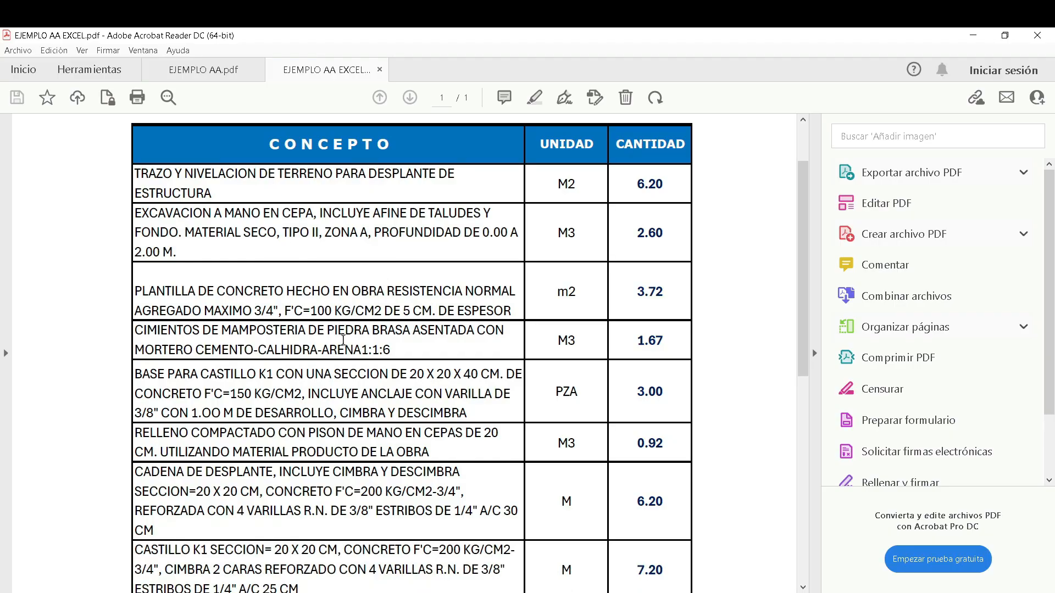
scroll(343, 340, "down", 1)
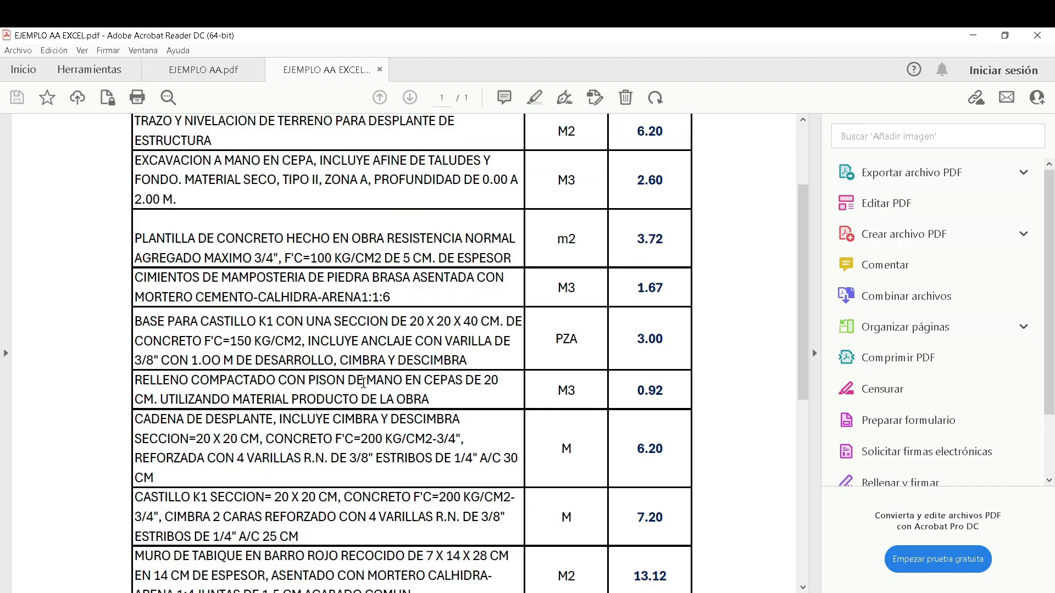
scroll(363, 383, "down", 1)
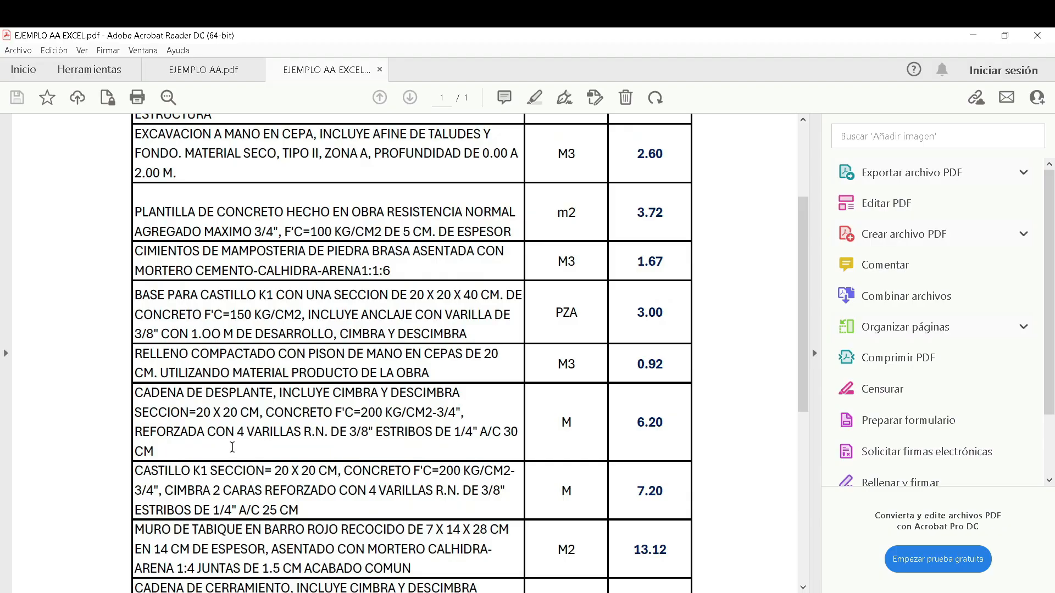
scroll(356, 430, "down", 1)
scroll(371, 476, "down", 2)
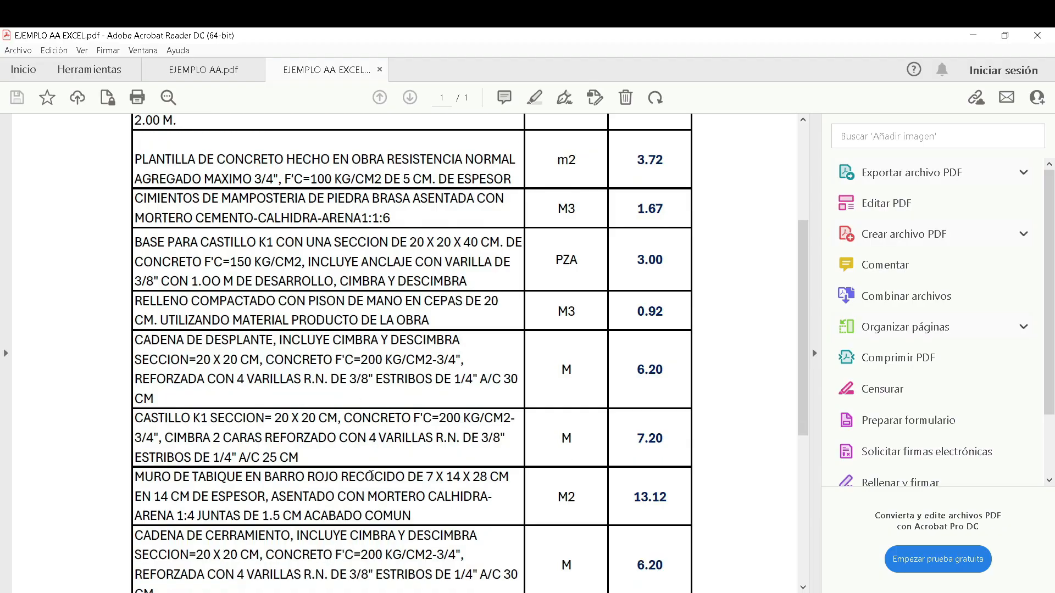
scroll(371, 476, "down", 1)
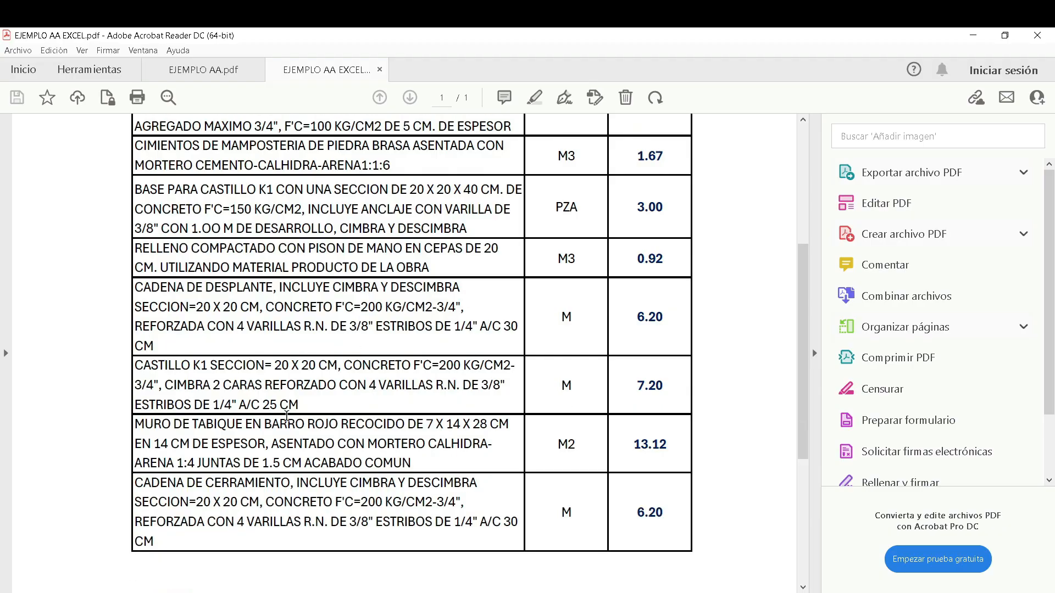
scroll(287, 416, "up", 6)
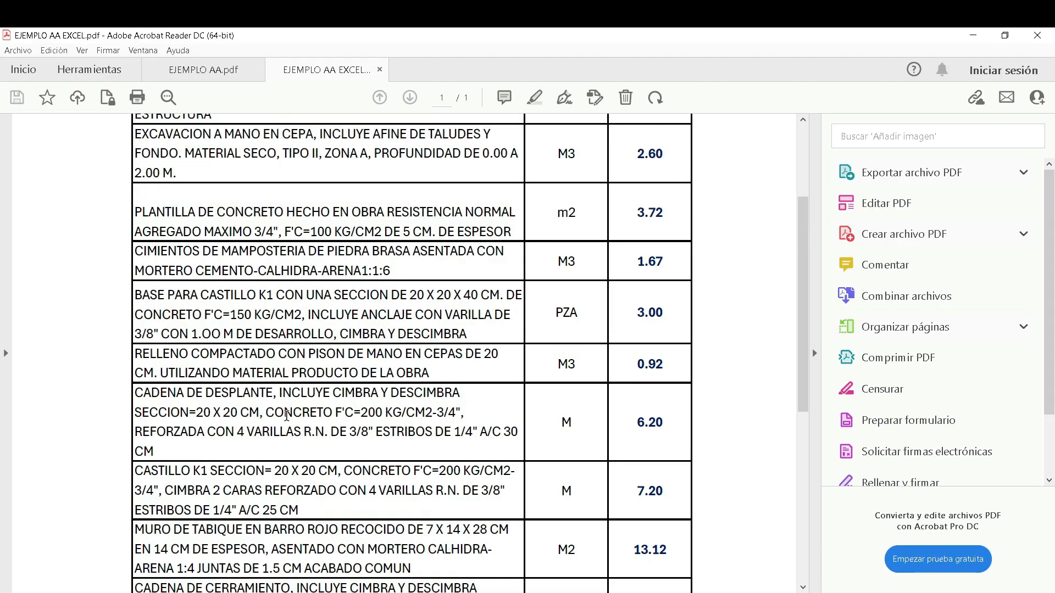
scroll(286, 416, "up", 2)
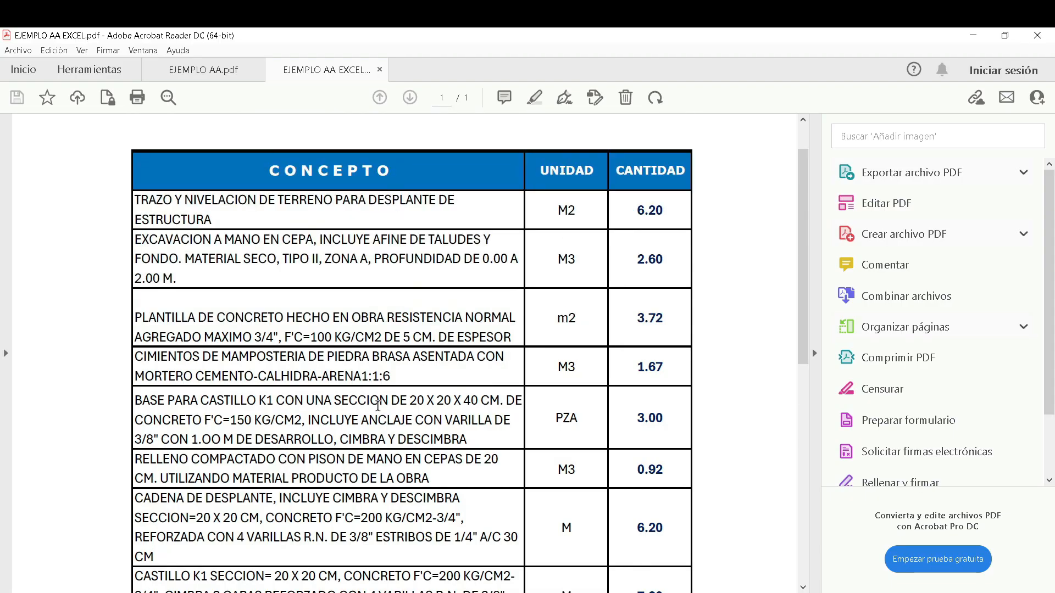
scroll(378, 405, "up", 2)
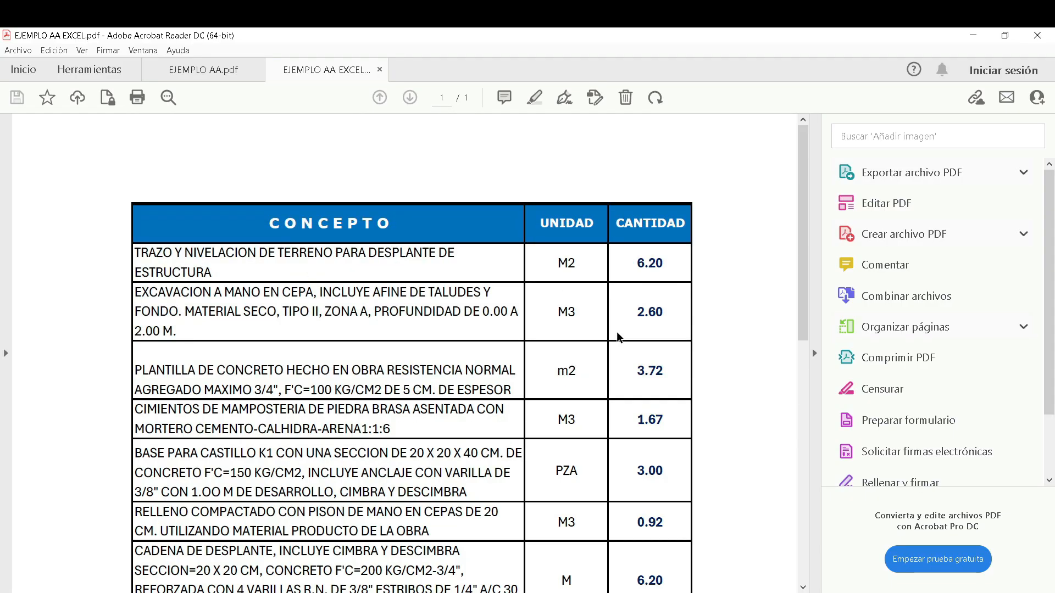
scroll(497, 396, "down", 2)
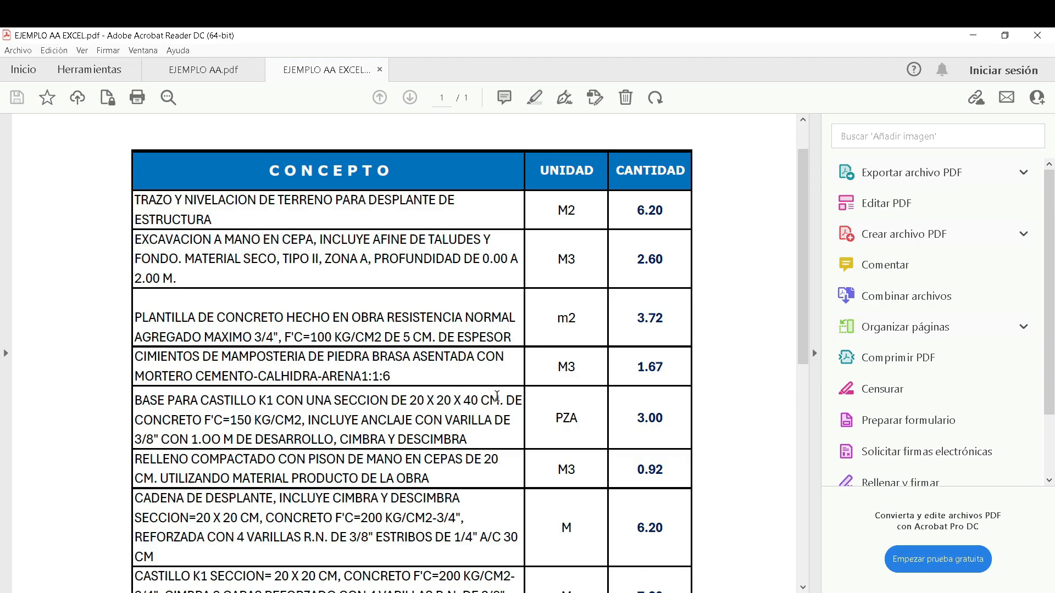
scroll(475, 391, "down", 2)
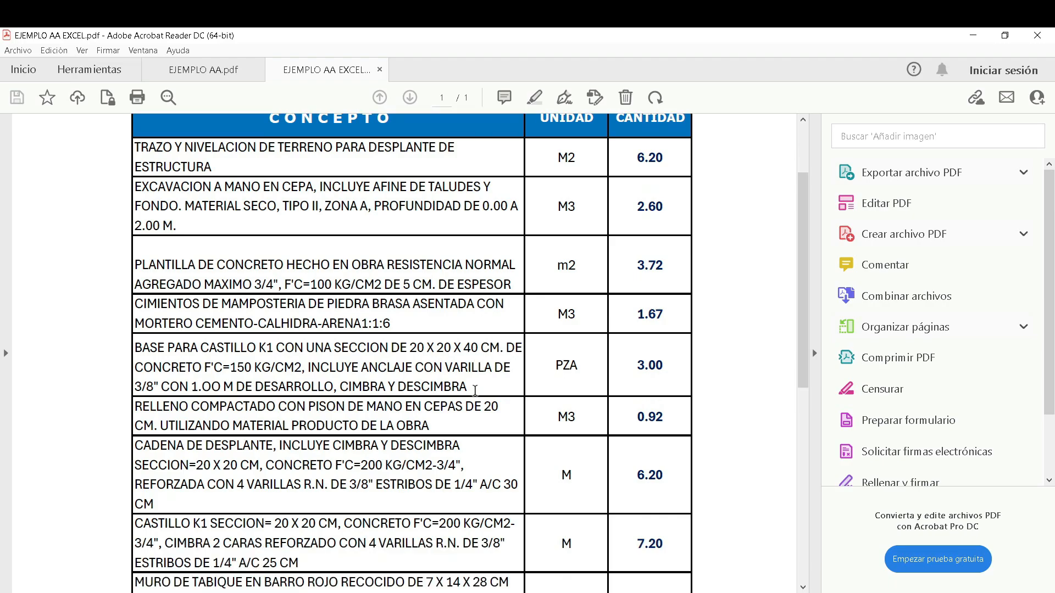
scroll(475, 391, "down", 2)
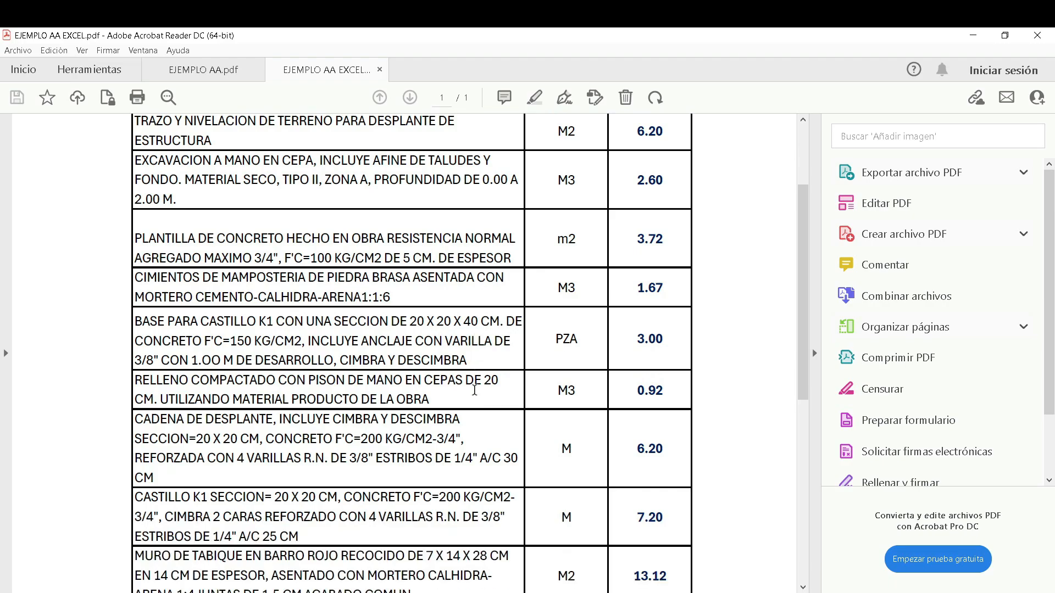
Switch back to OPUS and create a project named Barda 001, with its configuration data shown after creation
mouse_move(556, 591)
left_click(556, 550)
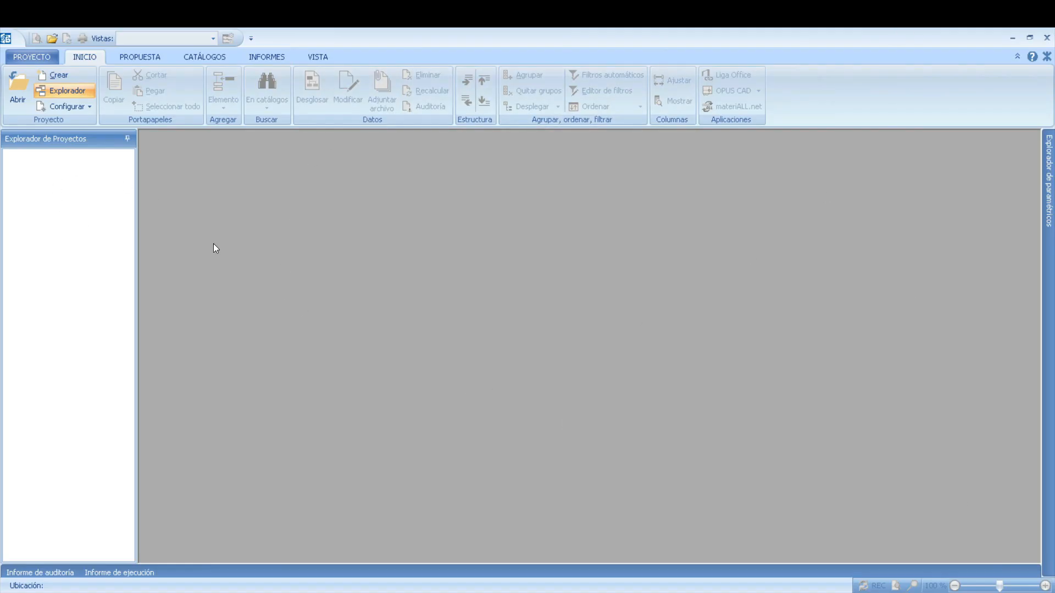
left_click(62, 77)
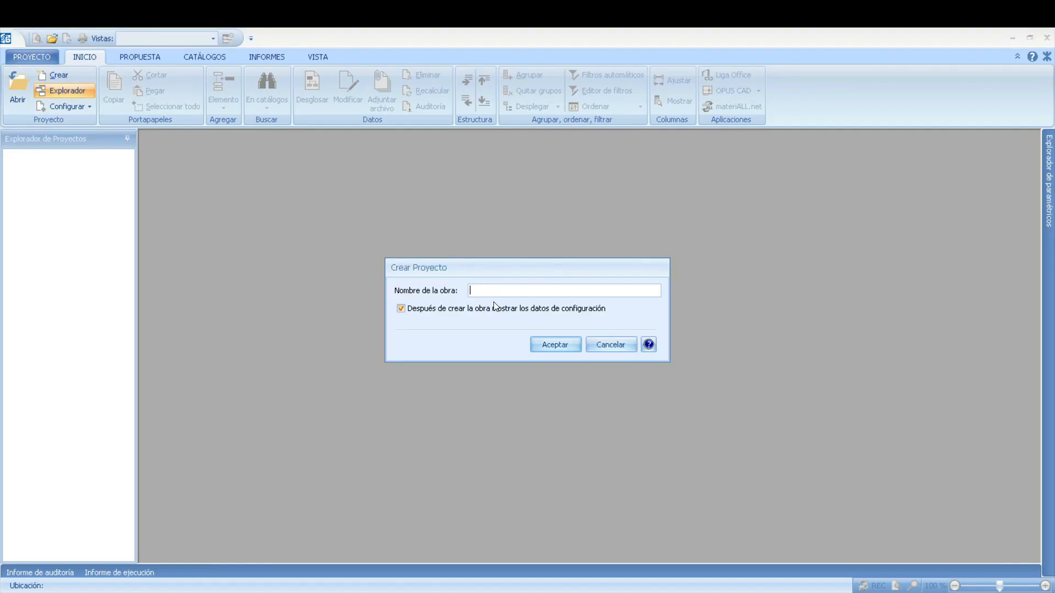
type("Barda 001")
left_click(543, 343)
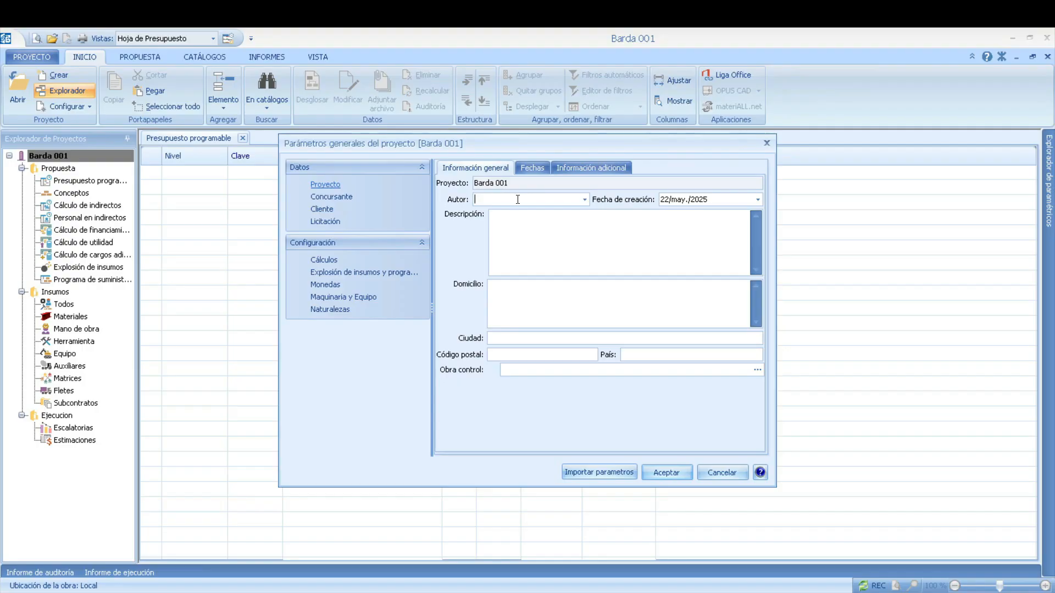
Enter Yo as the project's author and "Barda perimetral acabado aparente" as its description
type("Yo")
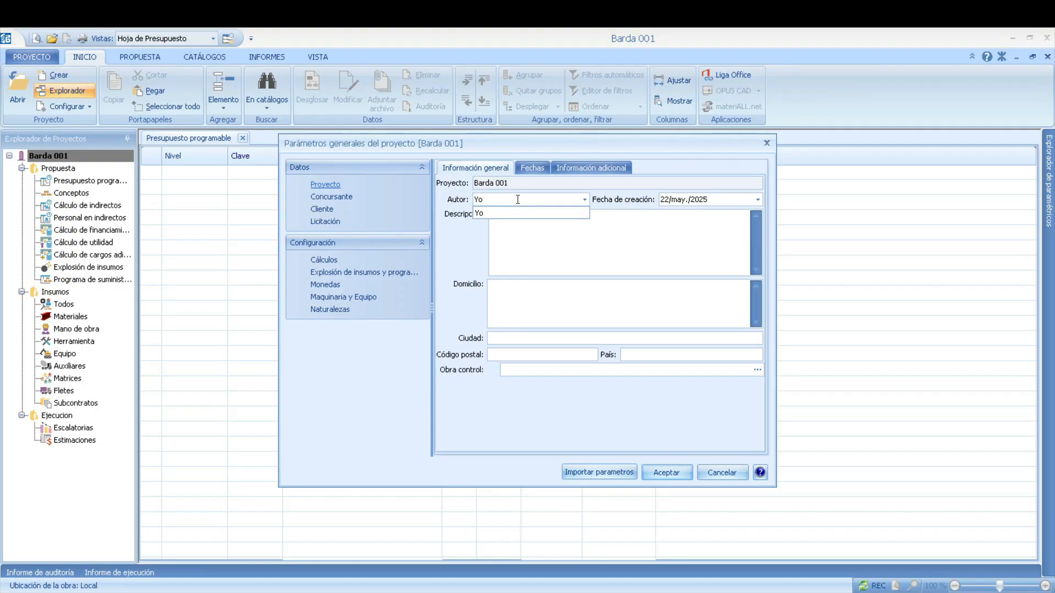
left_click(511, 239)
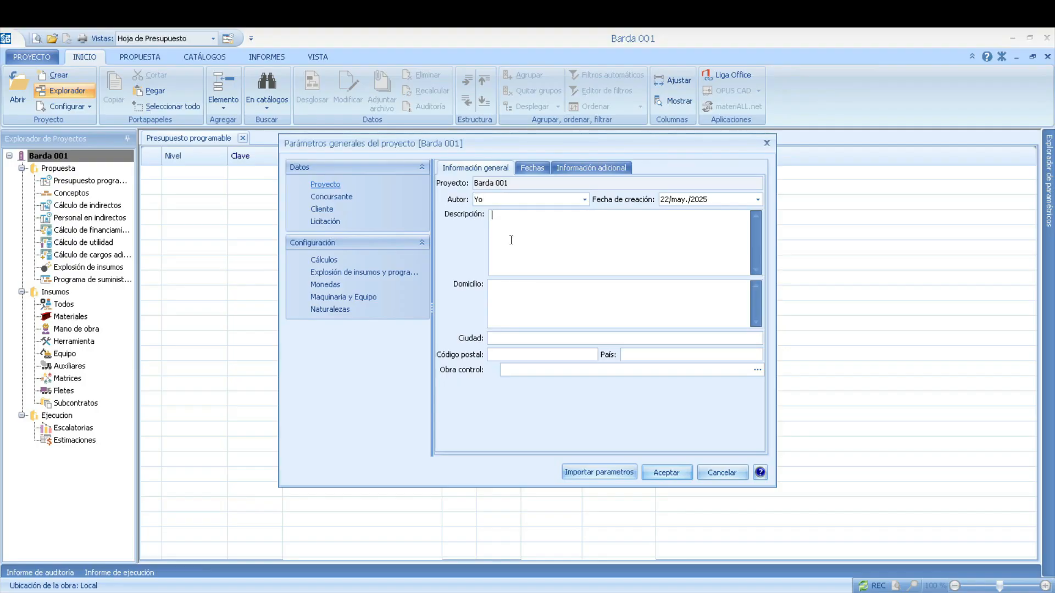
type("Barda perimetral acabado aparente")
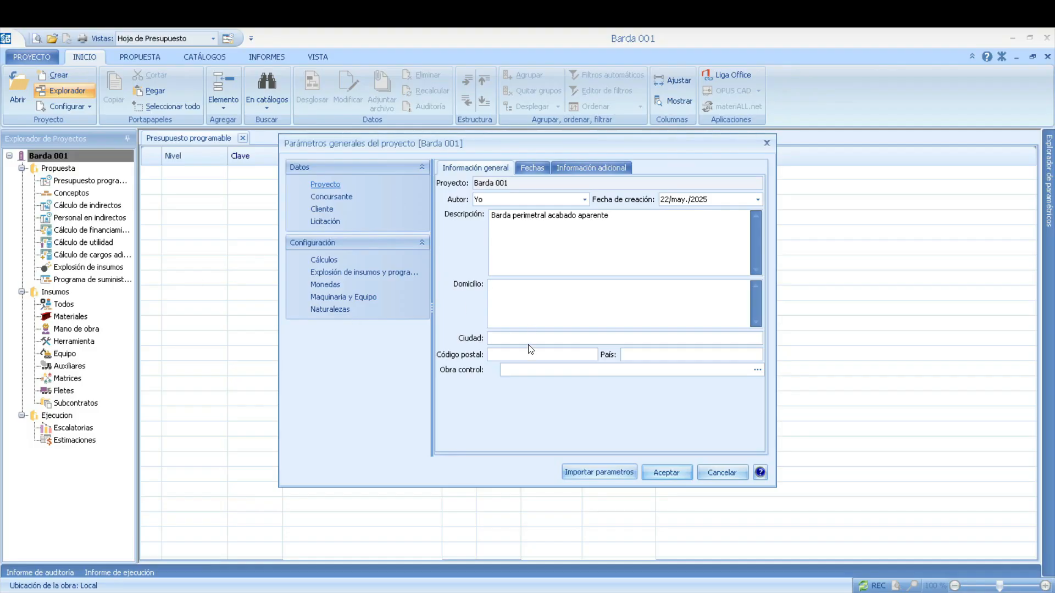
left_click(460, 335)
Stop synchronizing the project's limit dates with the work program and set their end date to 05/06/2025
left_click(524, 168)
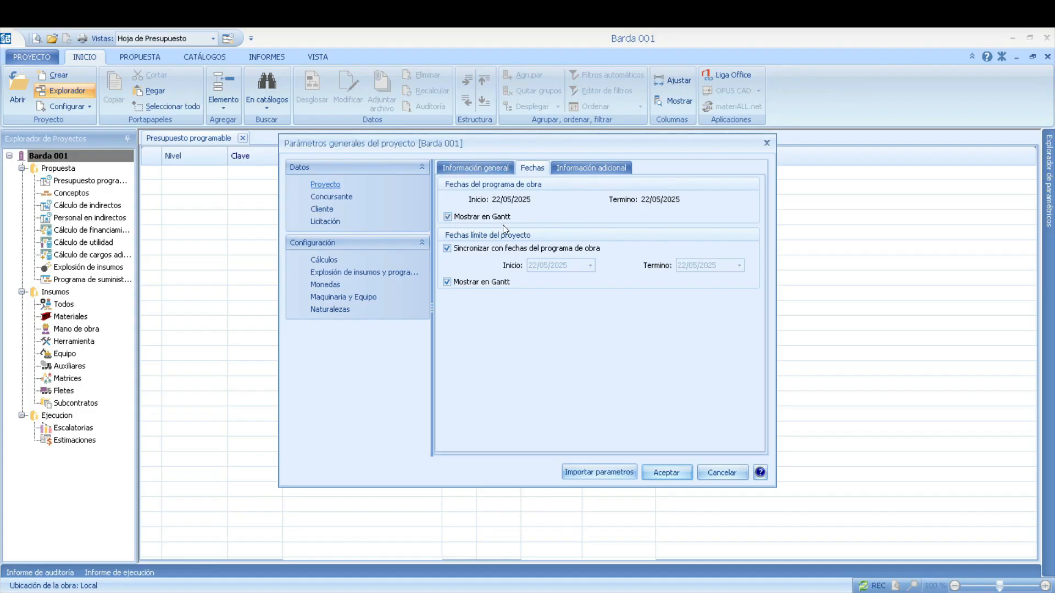
left_click(448, 250)
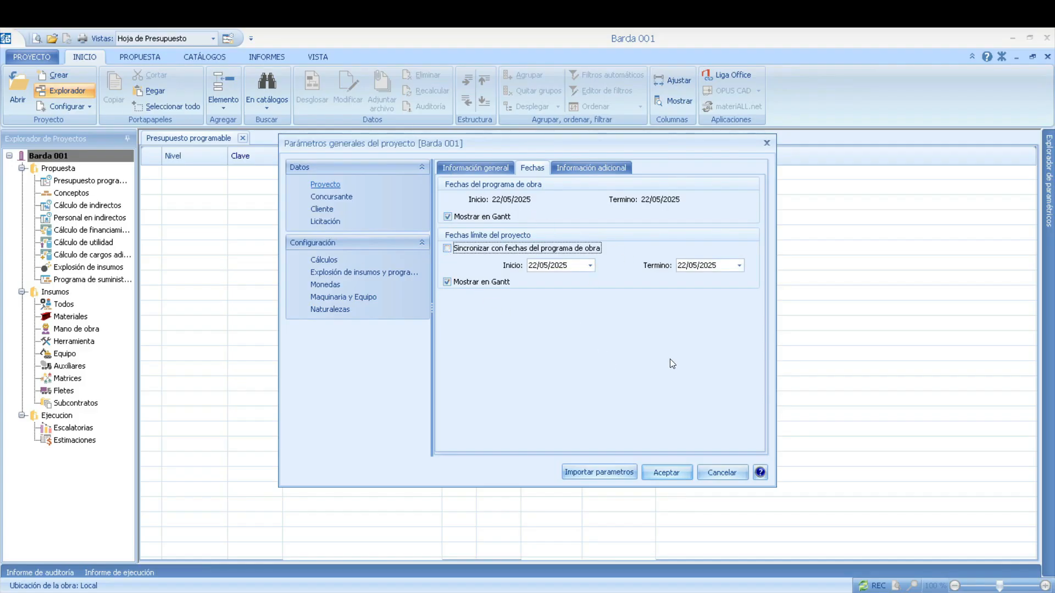
left_click(739, 266)
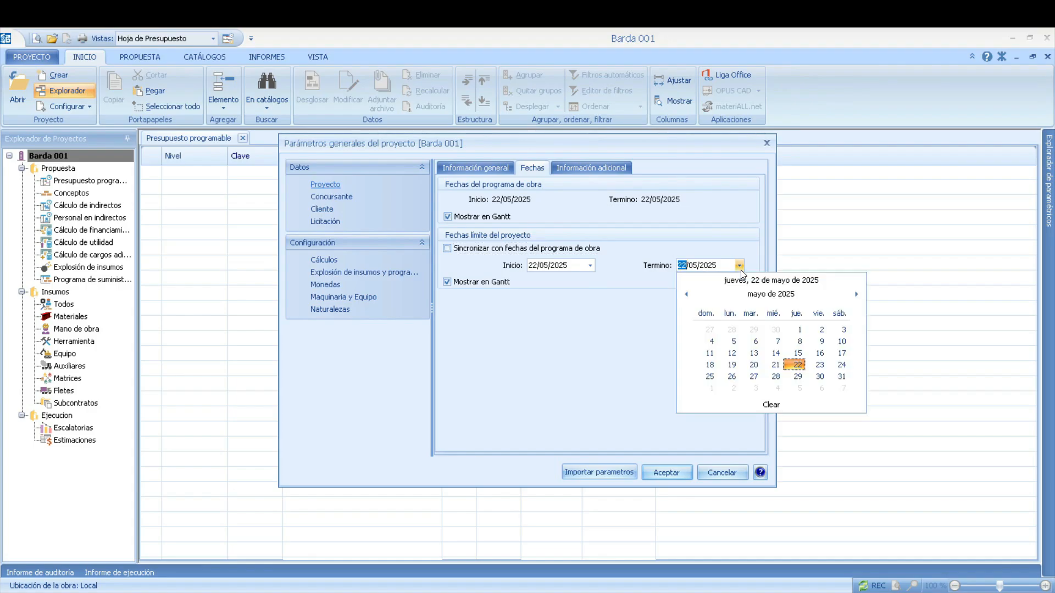
left_click(799, 389)
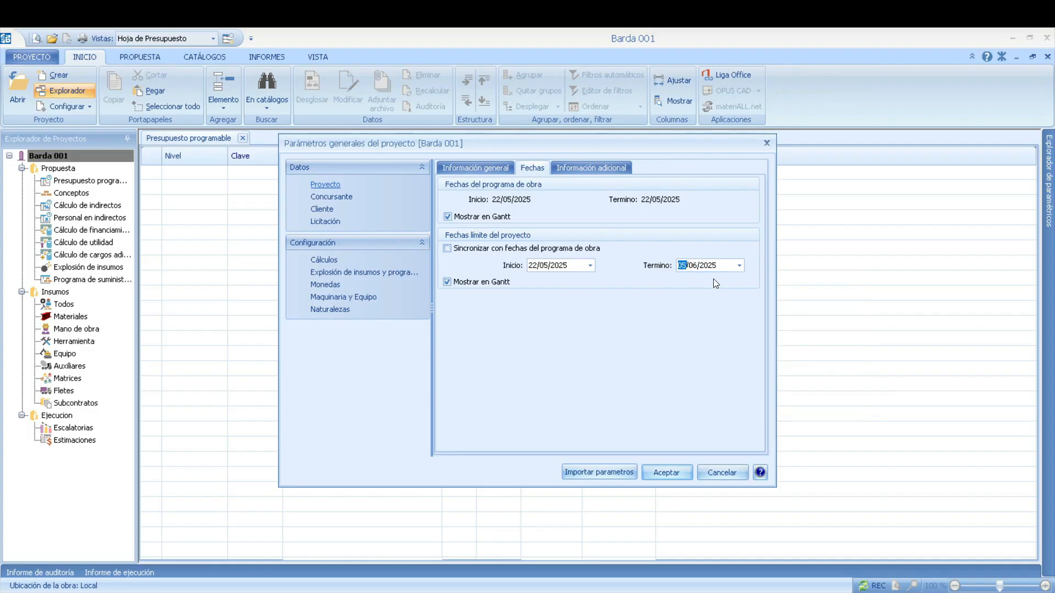
Review the project's additional information fields, general information and dates
left_click(593, 173)
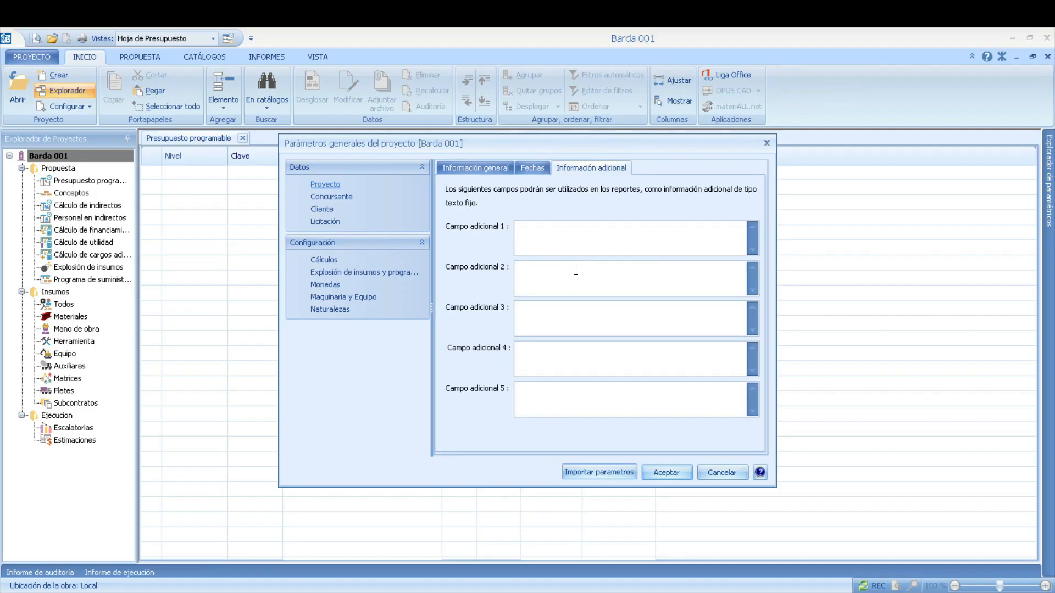
left_click(477, 166)
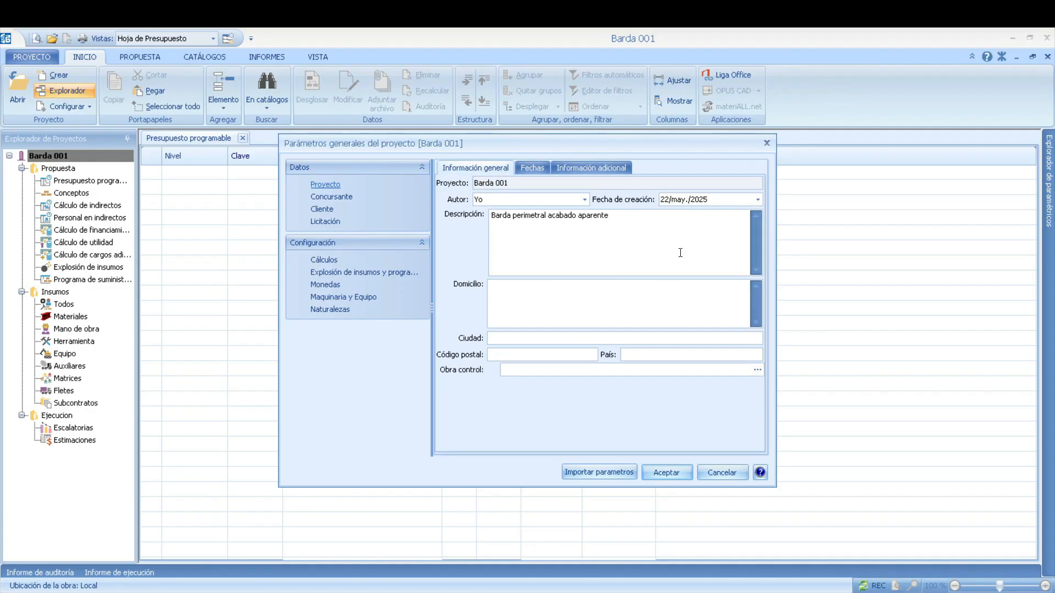
left_click(531, 168)
left_click(469, 167)
Examine the bidder (Concursante) data: general information, responsible persons, and registrations and certificates
left_click(342, 201)
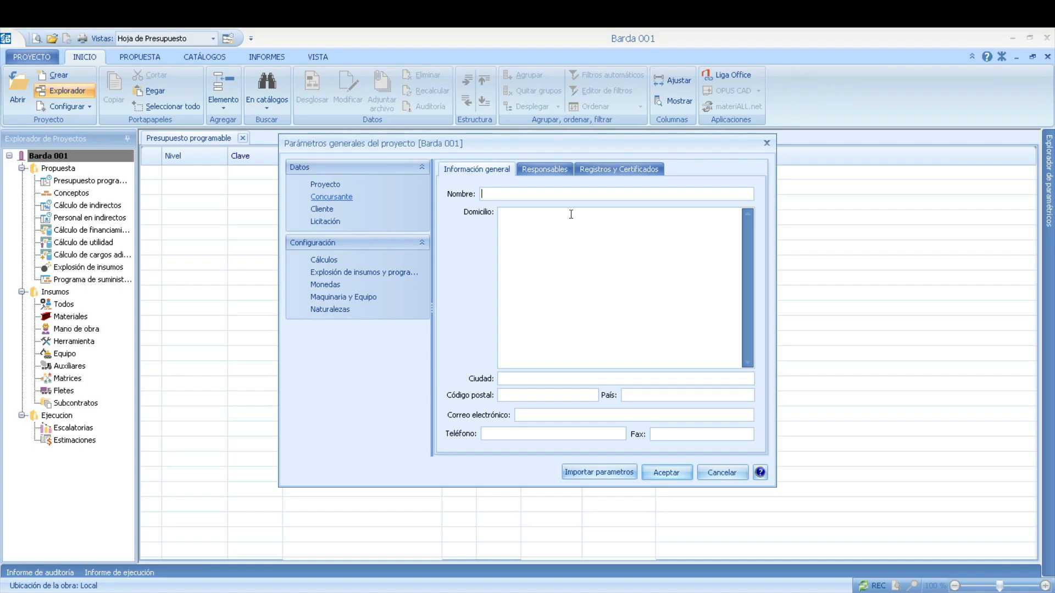
left_click(606, 310)
left_click(546, 167)
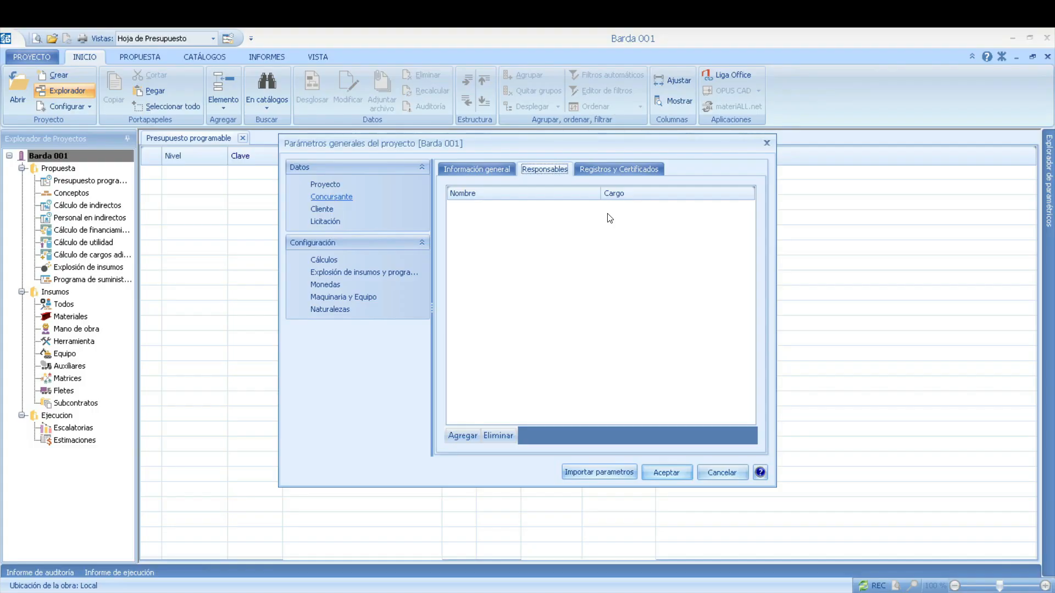
left_click(613, 172)
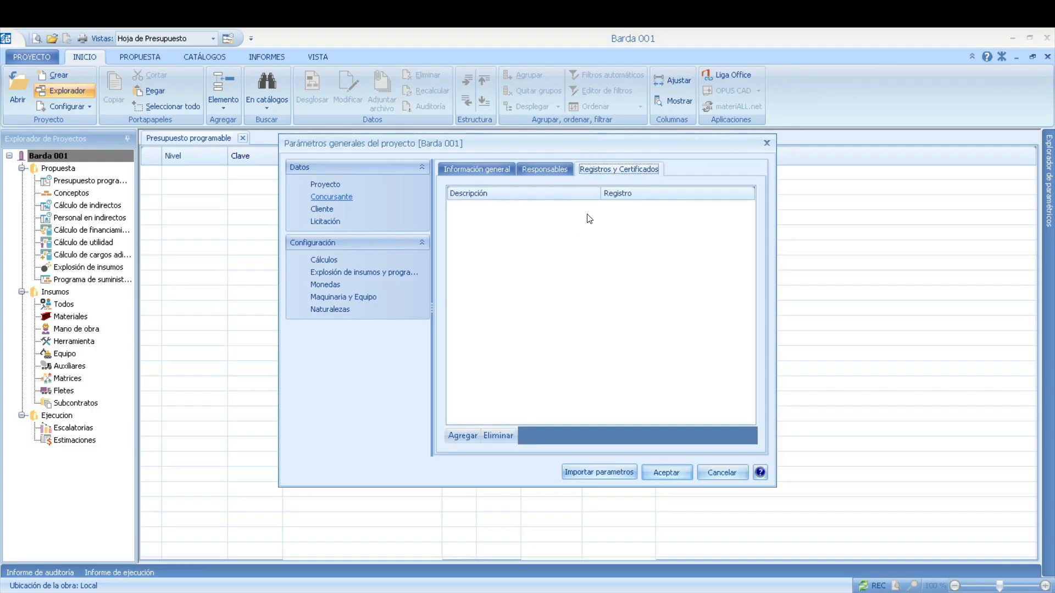
left_click(485, 171)
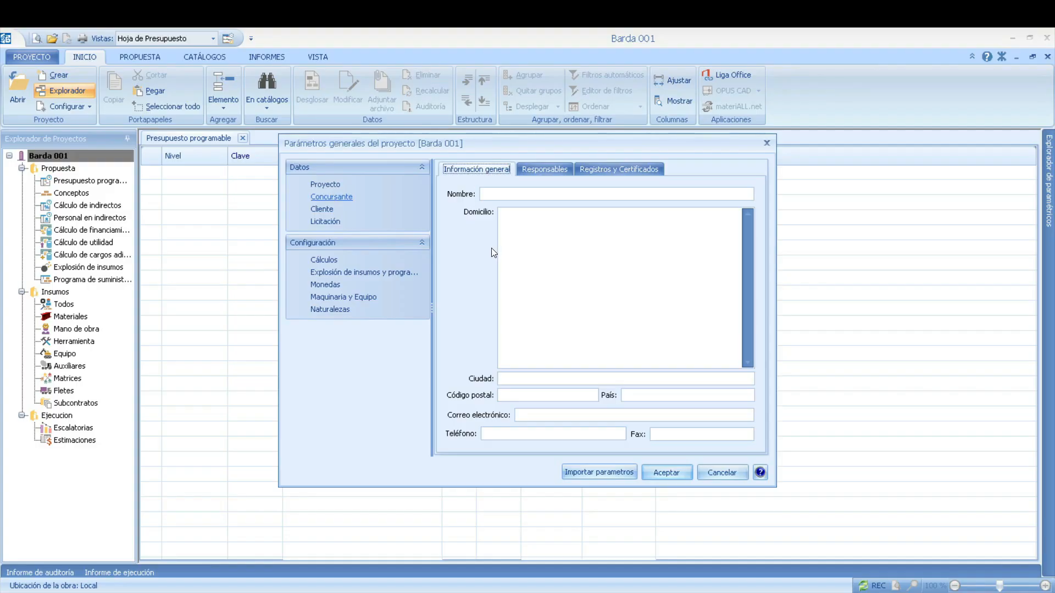
Examine the client (Cliente) data: general information and responsible persons
left_click(310, 211)
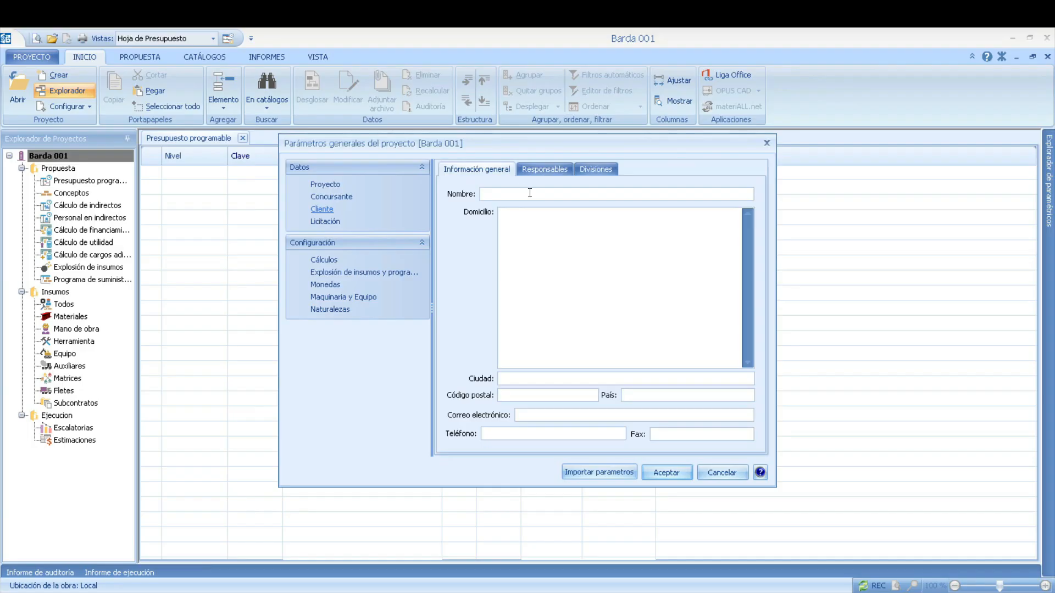
left_click(530, 193)
left_click(556, 169)
left_click(477, 169)
Examine the tender (Licitación) data: general information, tender types, applicable laws and address fields
left_click(323, 222)
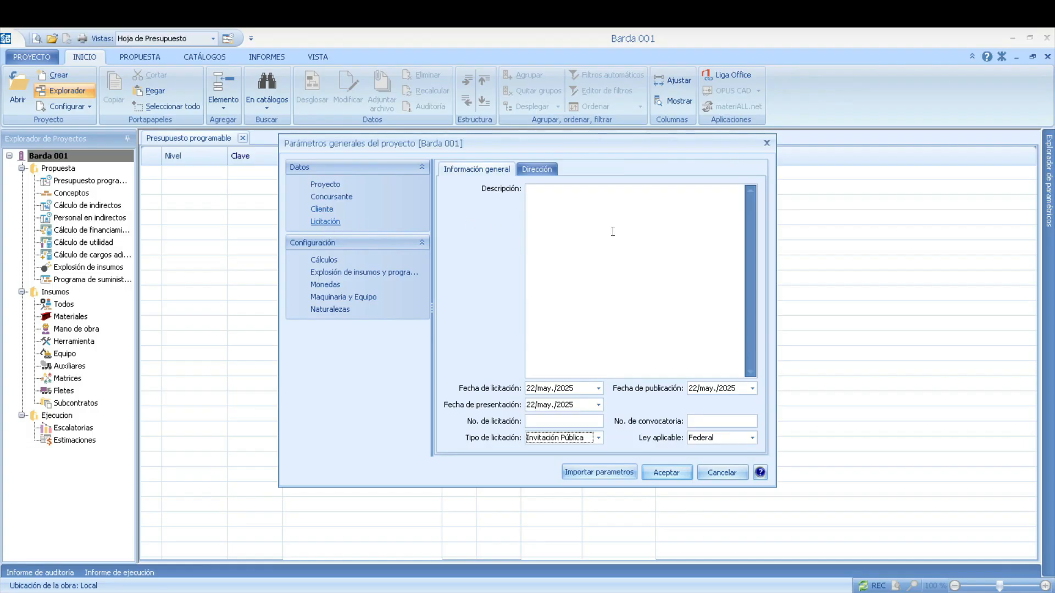
left_click(544, 194)
left_click(541, 422)
left_click(577, 438)
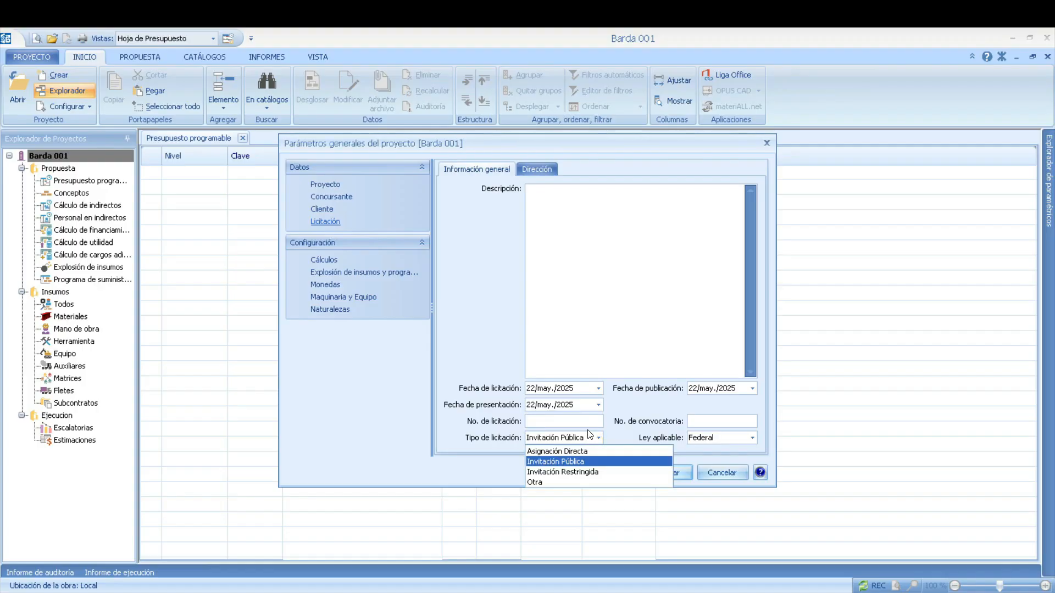
left_click(615, 400)
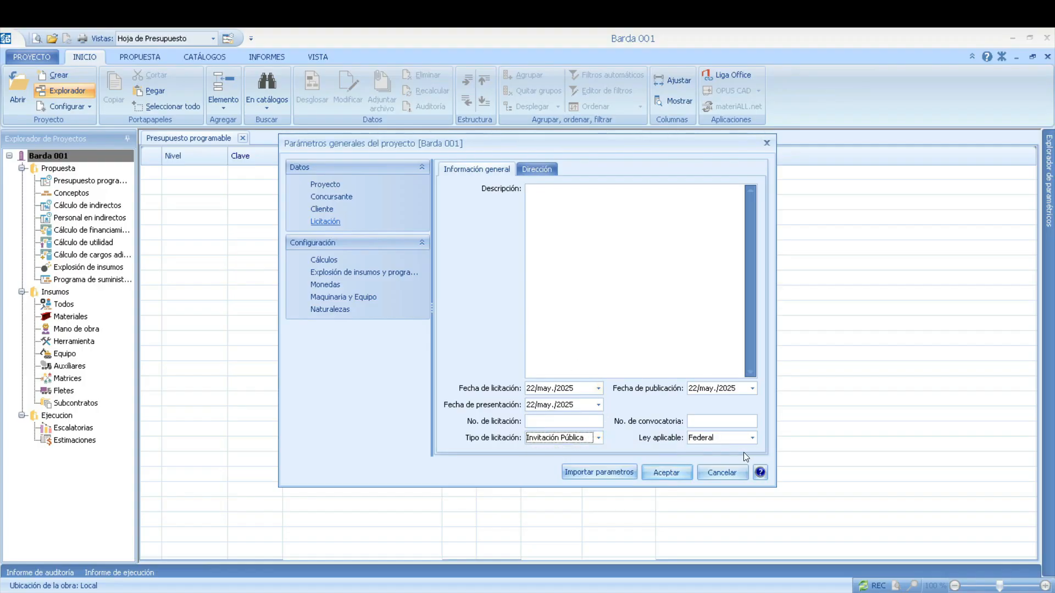
left_click(733, 442)
left_click(733, 443)
left_click(737, 437)
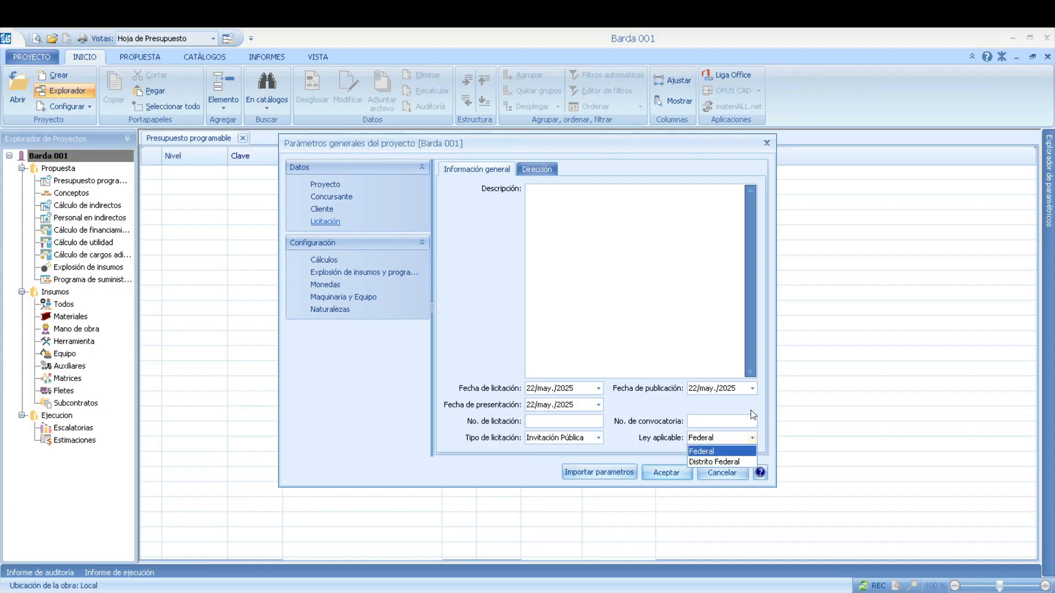
left_click(723, 412)
left_click(703, 424)
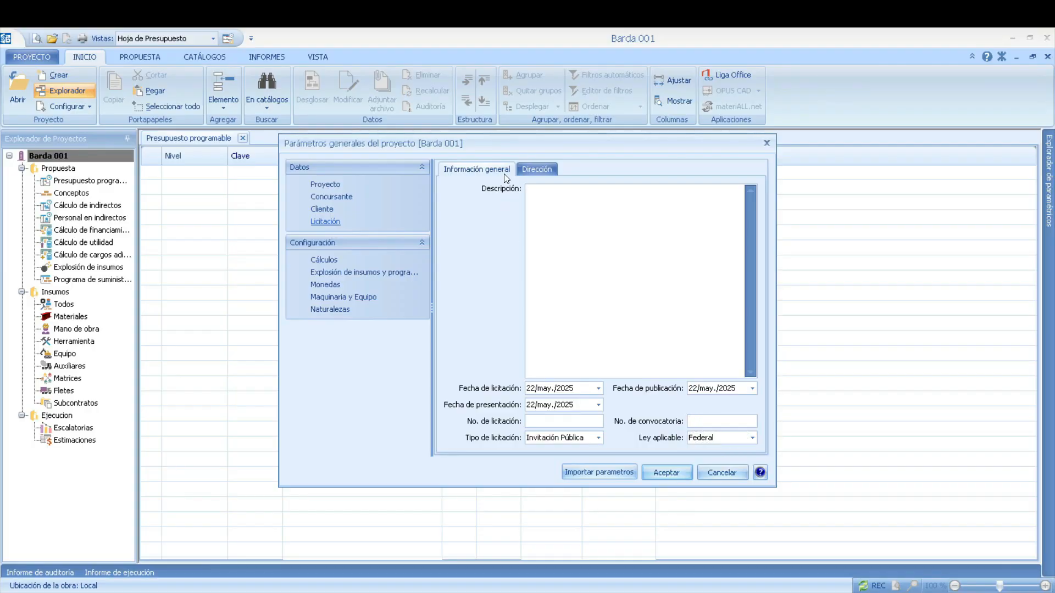
left_click(544, 168)
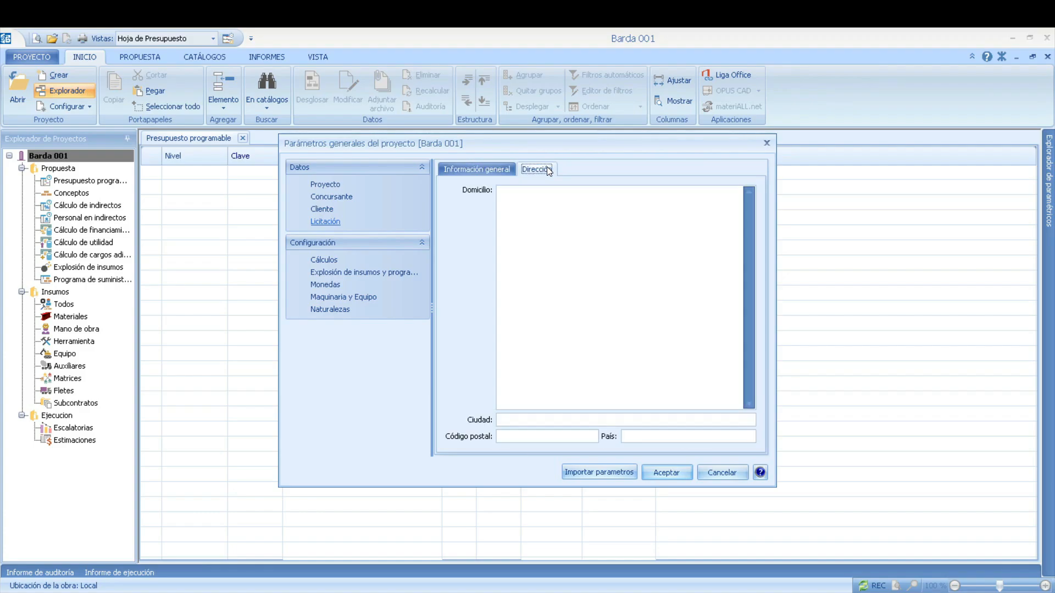
left_click(487, 167)
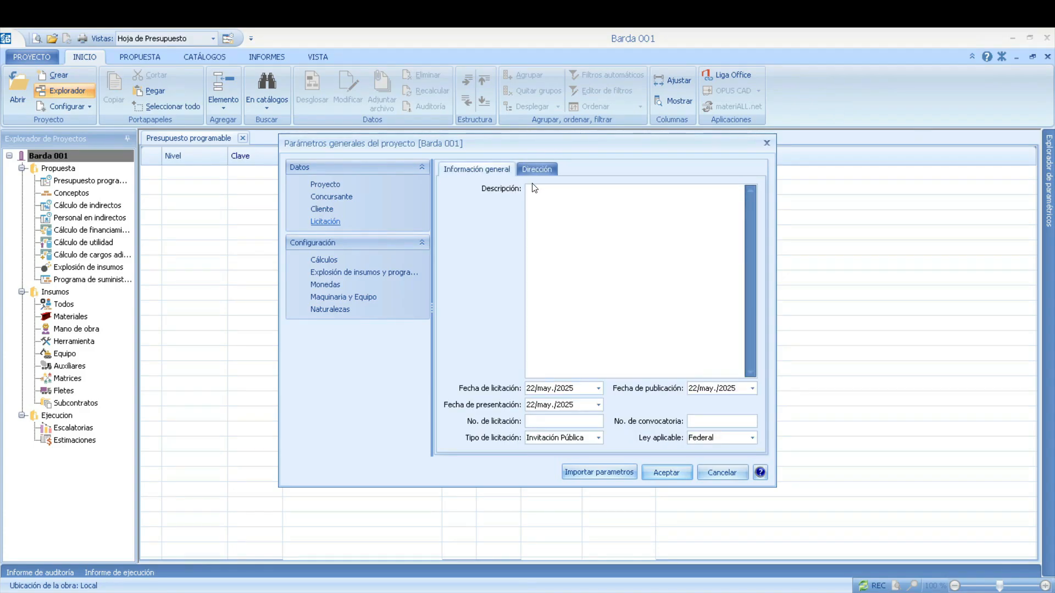
In the calculation settings, set the number of decimals for quantities in the budget sheet (Cantidades en HP) to 2
left_click(324, 260)
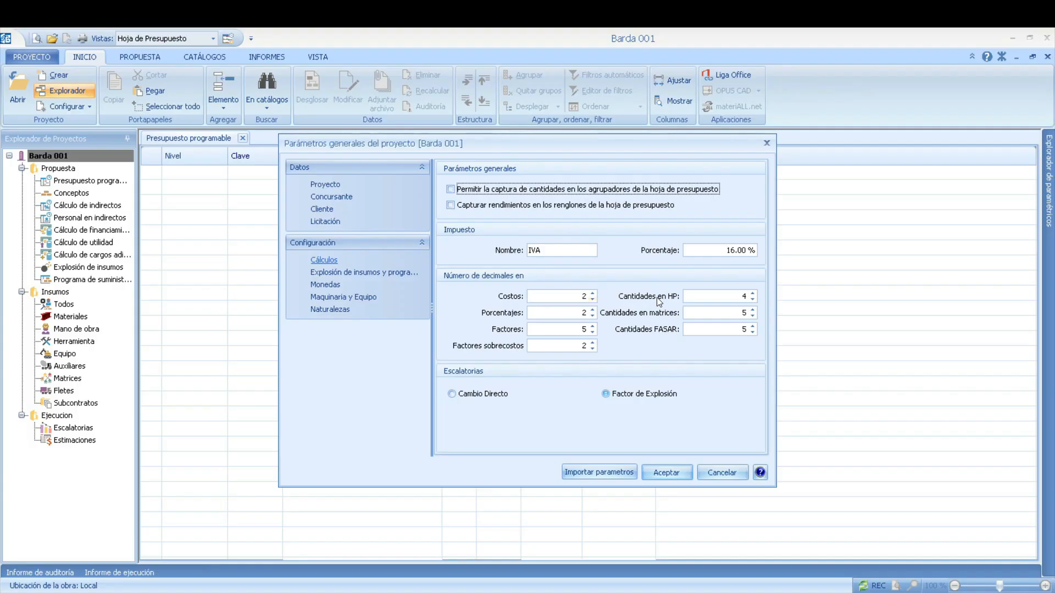
left_click(745, 296)
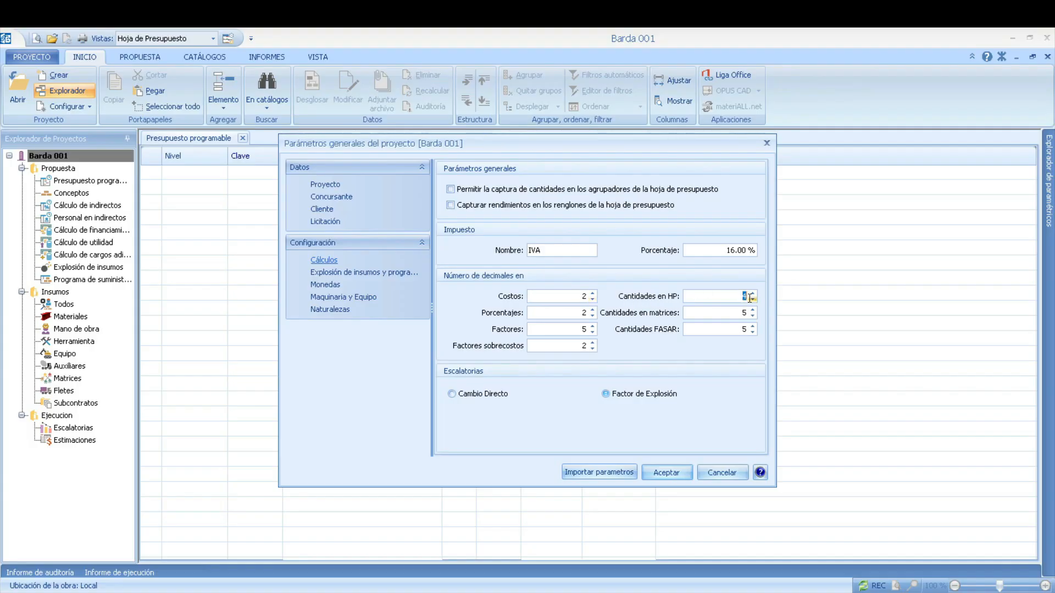
type("2")
Review the input explosion and supply program options and the project, national and foreign currency settings
left_click(378, 273)
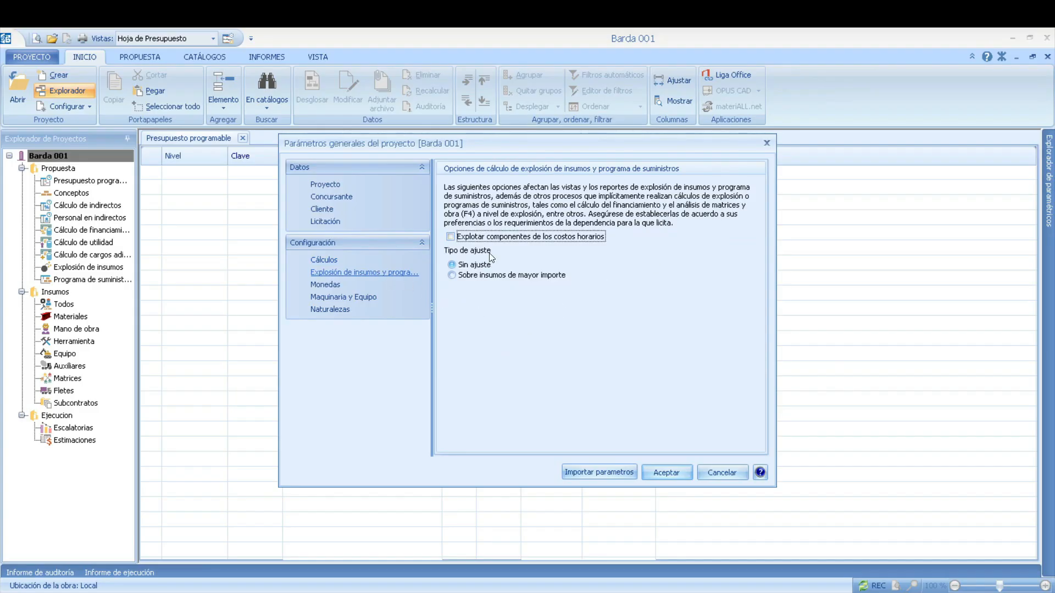
left_click(321, 286)
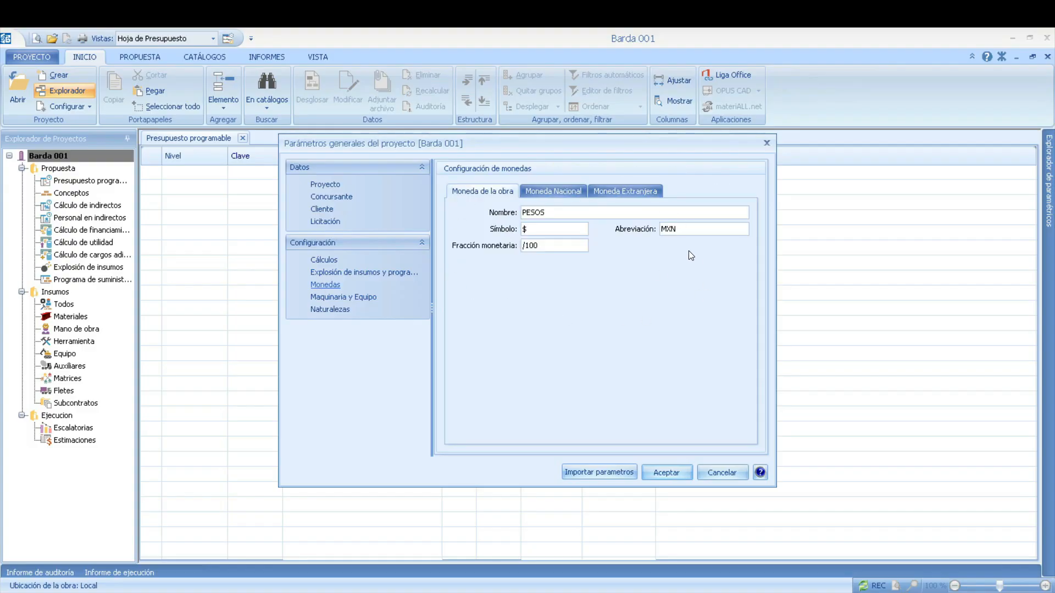
left_click_drag(556, 212, 504, 212)
left_click(698, 230)
left_click(555, 192)
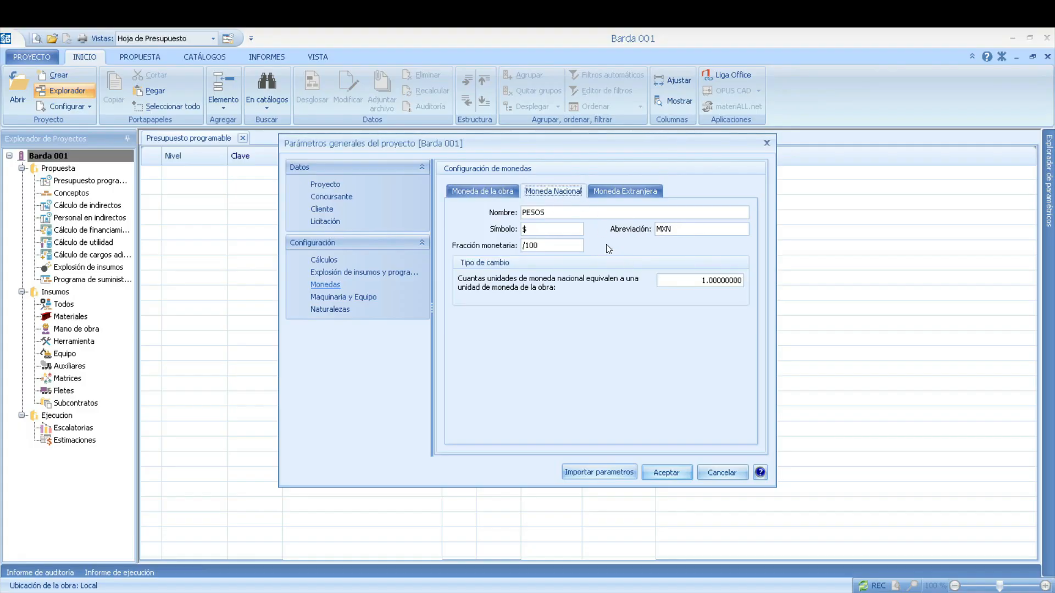
left_click(630, 194)
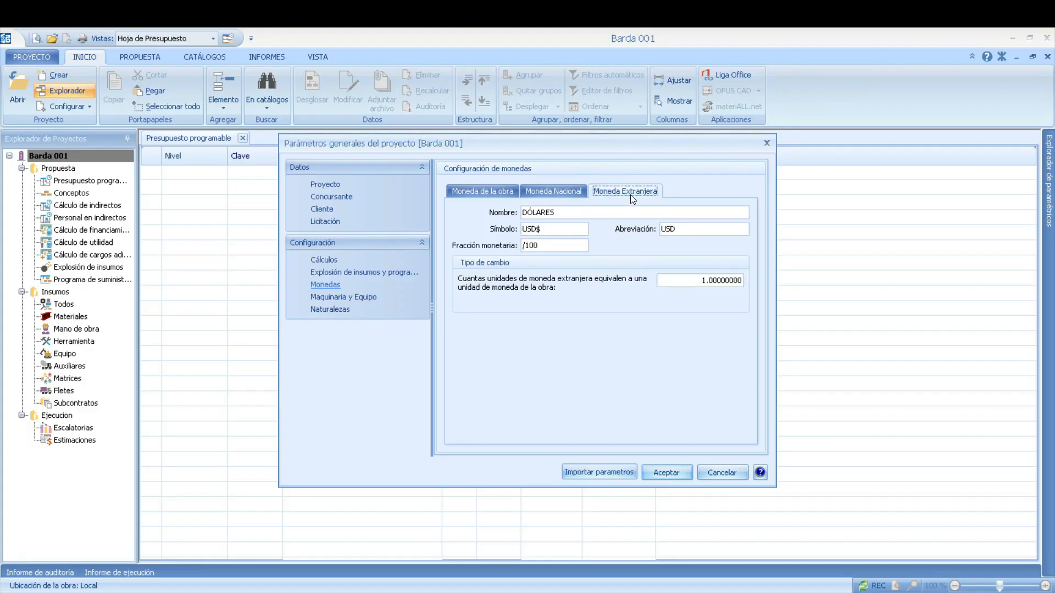
left_click(496, 193)
Review the machinery and equipment settings: hourly cost factors and the calculation parameter limits
left_click(357, 298)
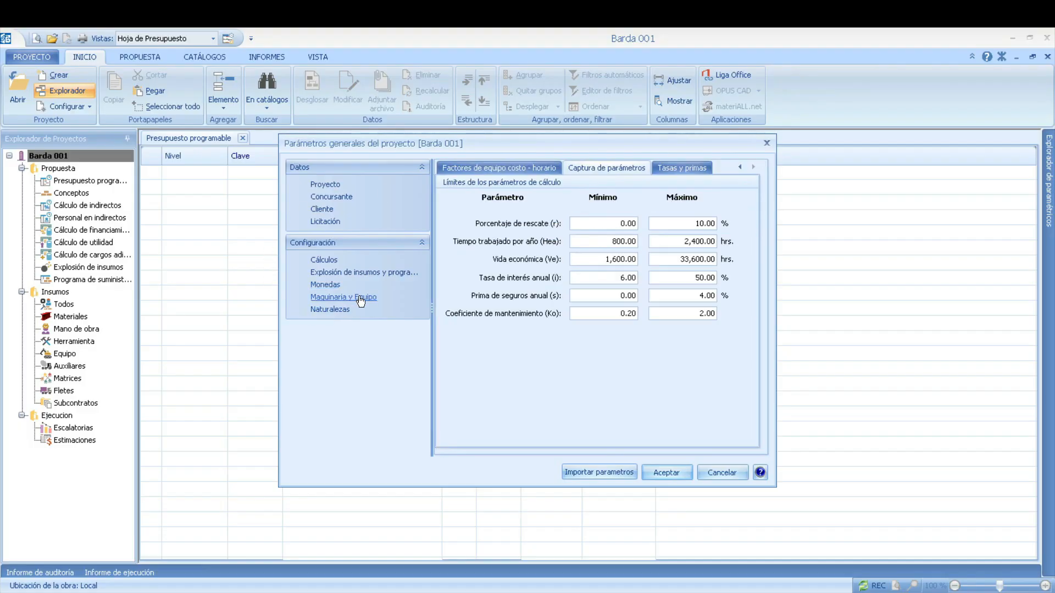
left_click(498, 166)
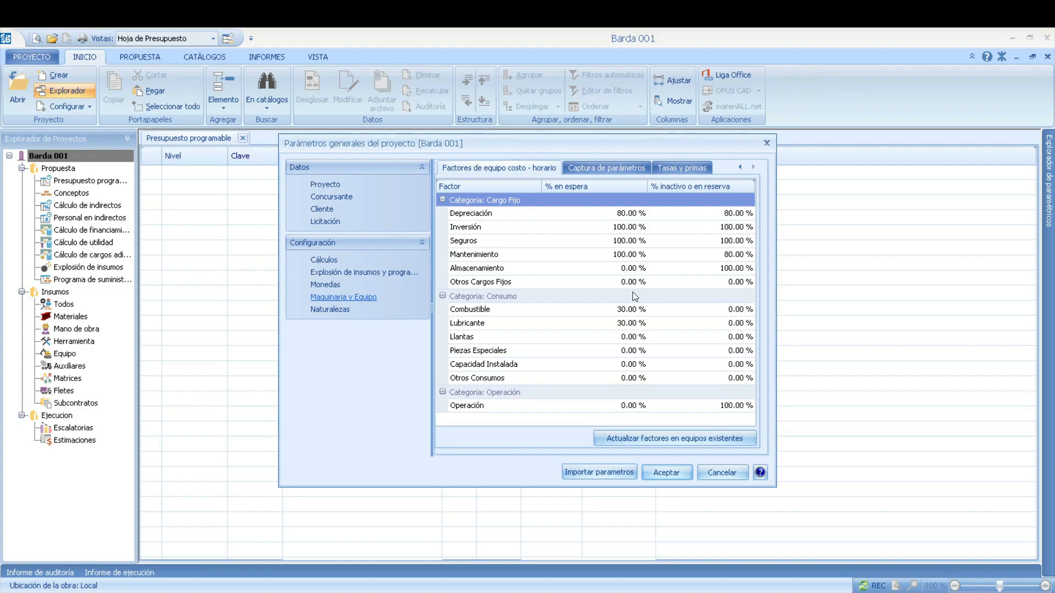
left_click(600, 170)
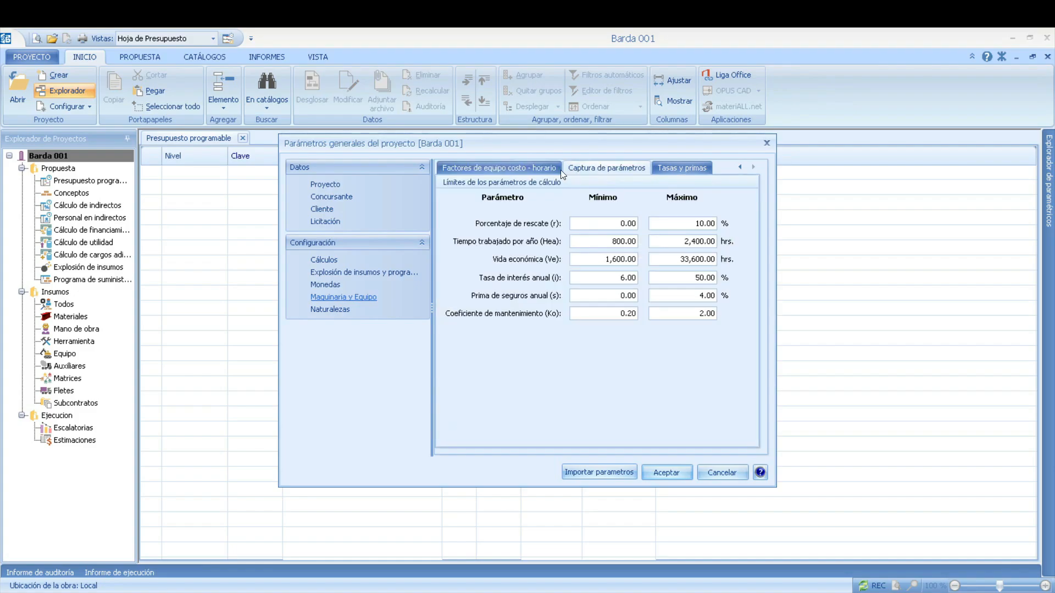
left_click(523, 171)
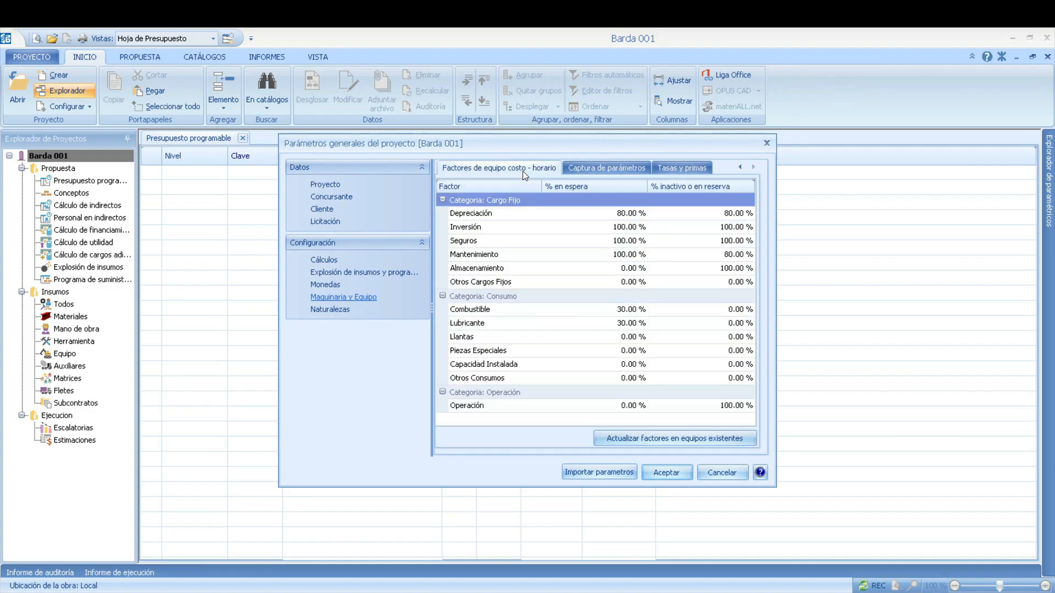
left_click(609, 172)
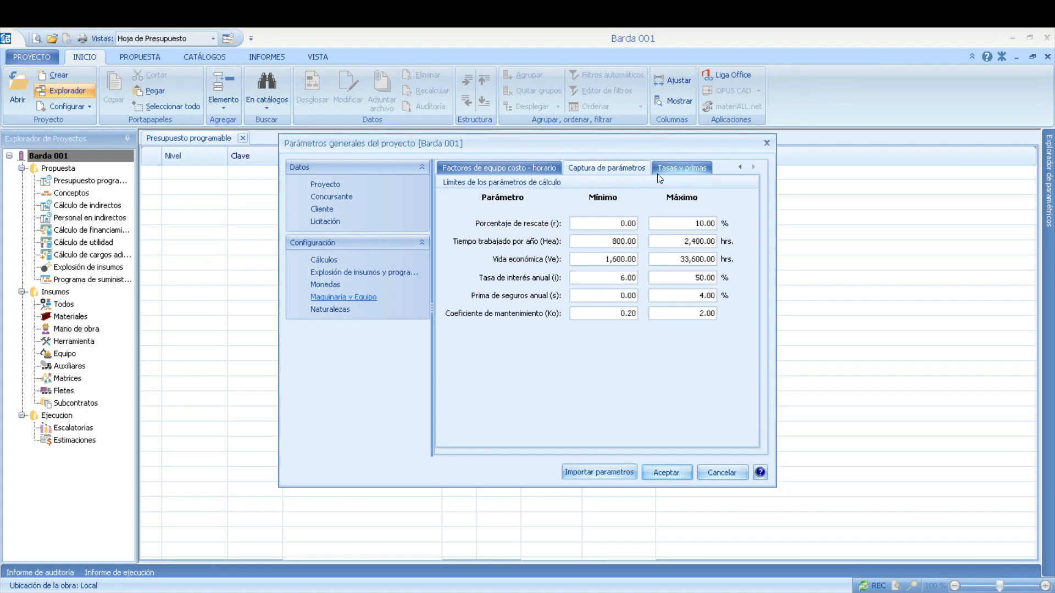
Set the machinery's annual interest rate in national currency to 8.5 %
left_click(686, 165)
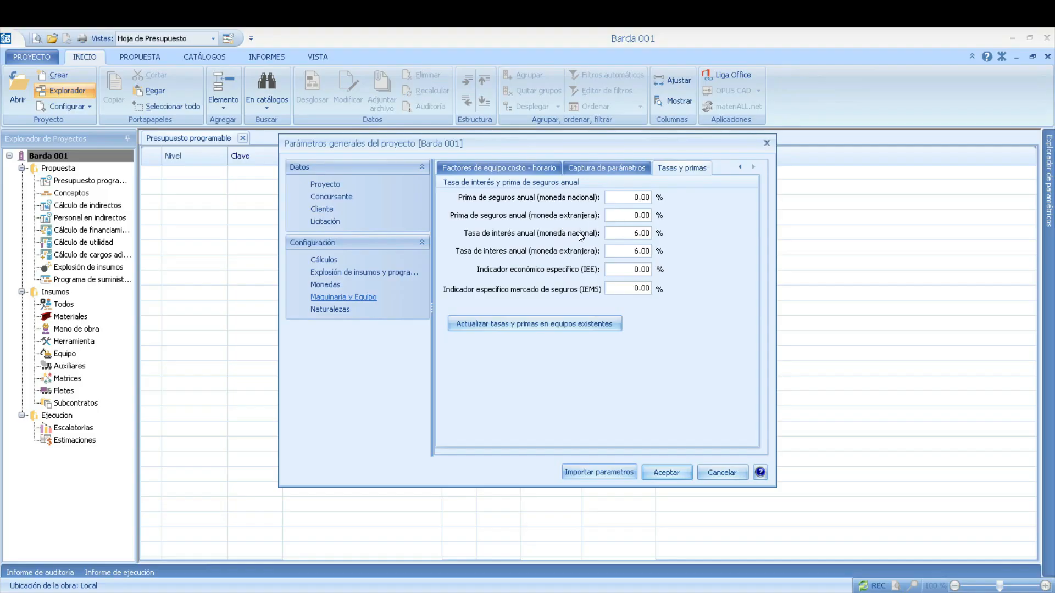
left_click_drag(625, 233, 719, 234)
key("Home")
key("shift+End")
type("8.5")
left_click(622, 251)
Check the resource types under Naturalezas and the project's general information, and accept the general parameters
left_click(331, 310)
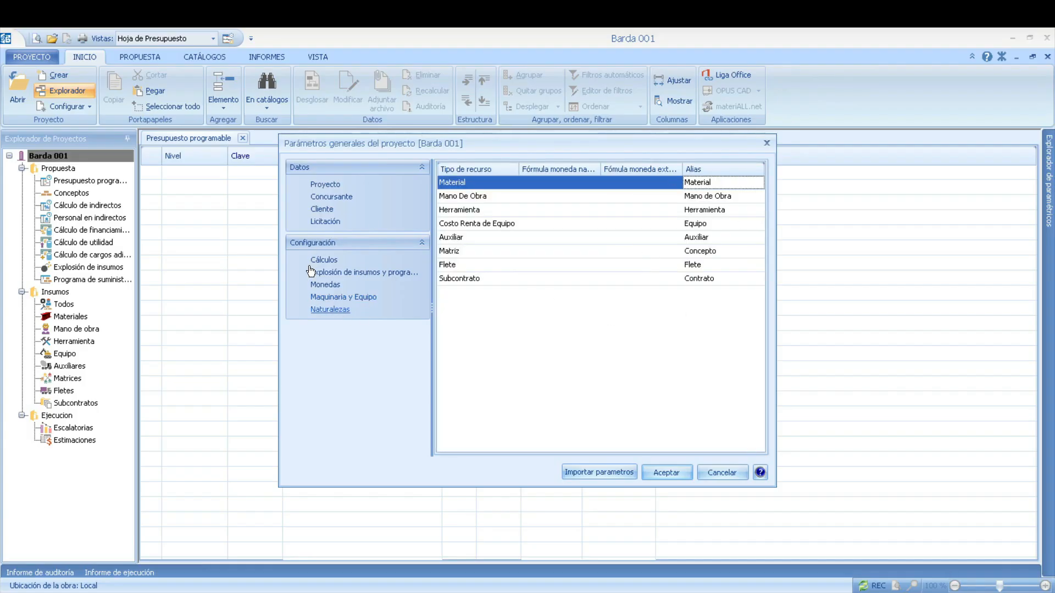
left_click(326, 189)
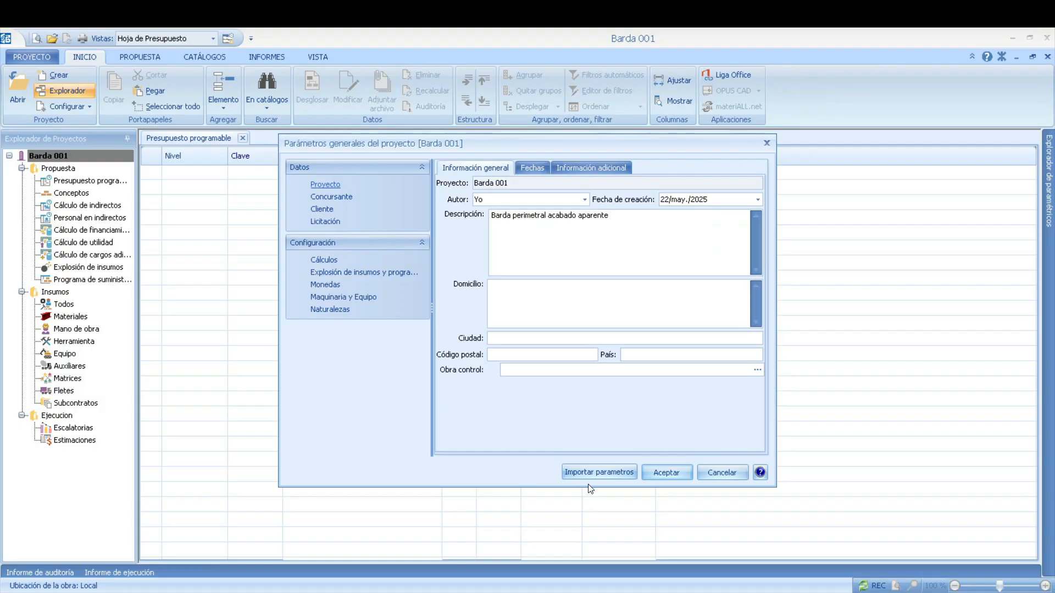
left_click(671, 471)
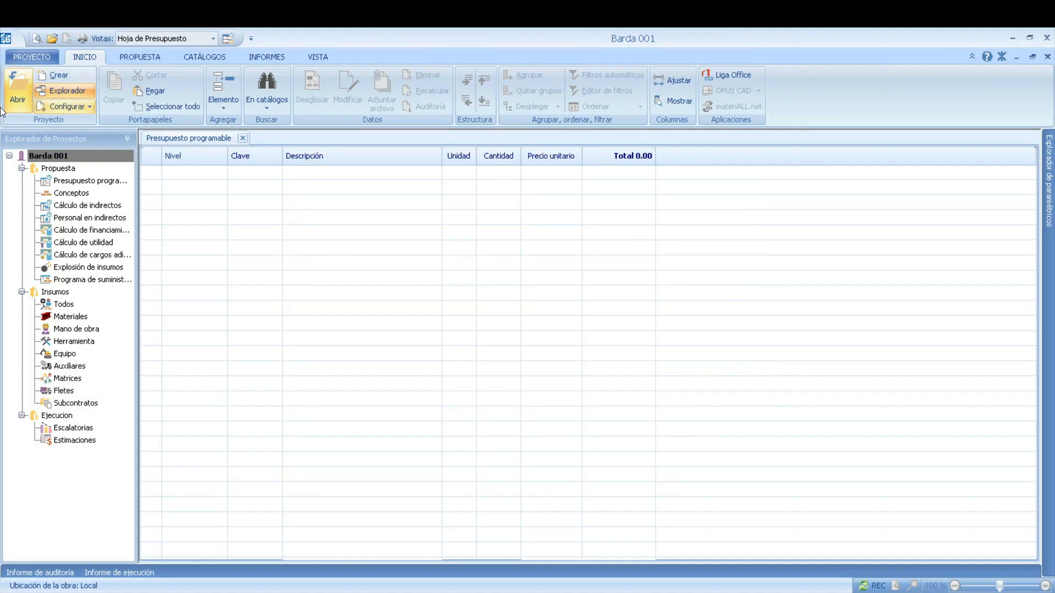
Reopen the project configuration to review the bidder, client and tender data, and close it
left_click(86, 111)
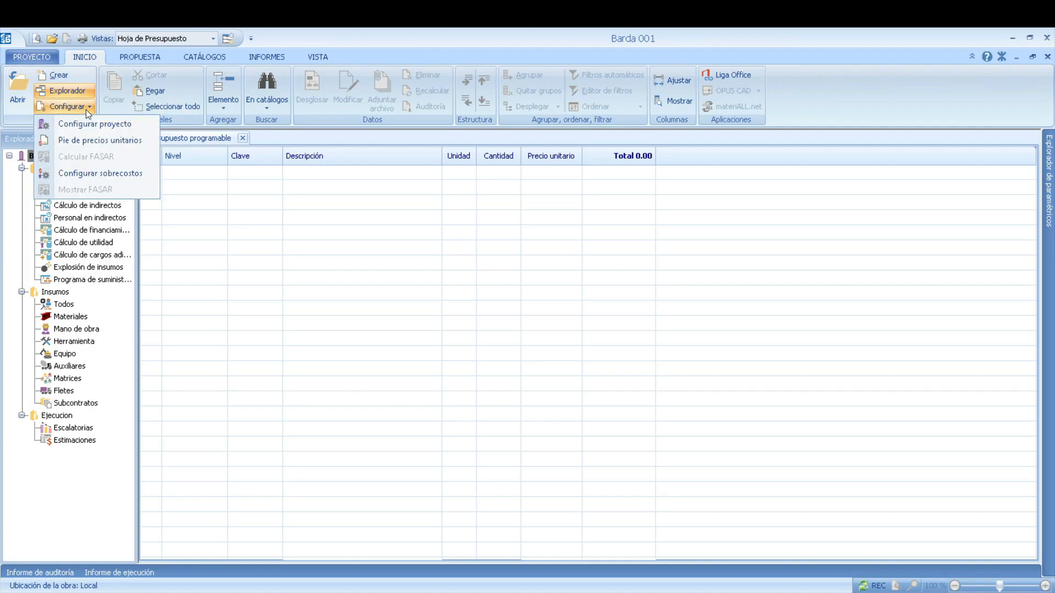
left_click(117, 124)
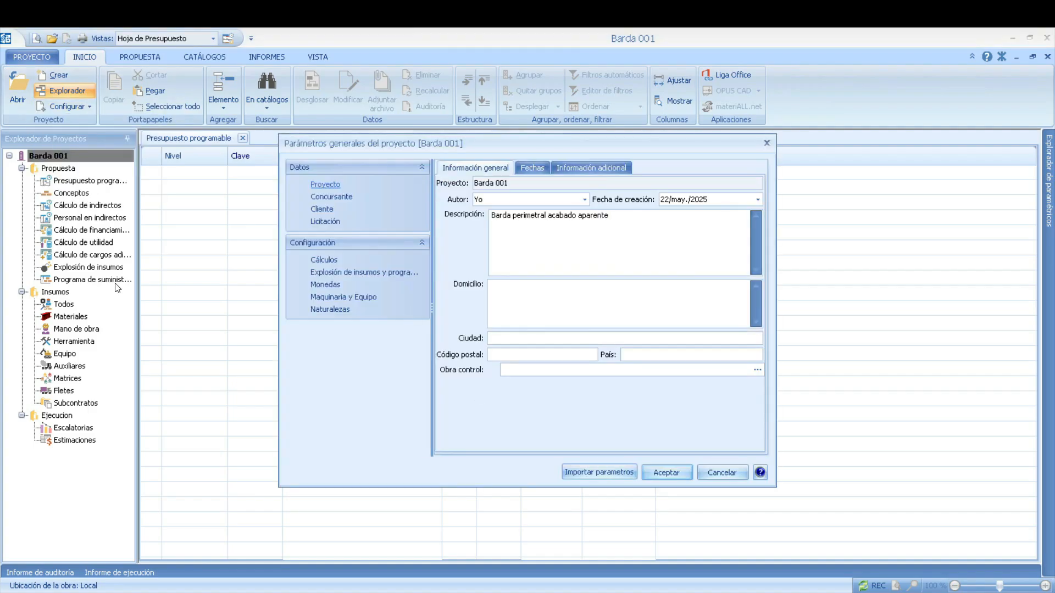
left_click(324, 197)
left_click(327, 211)
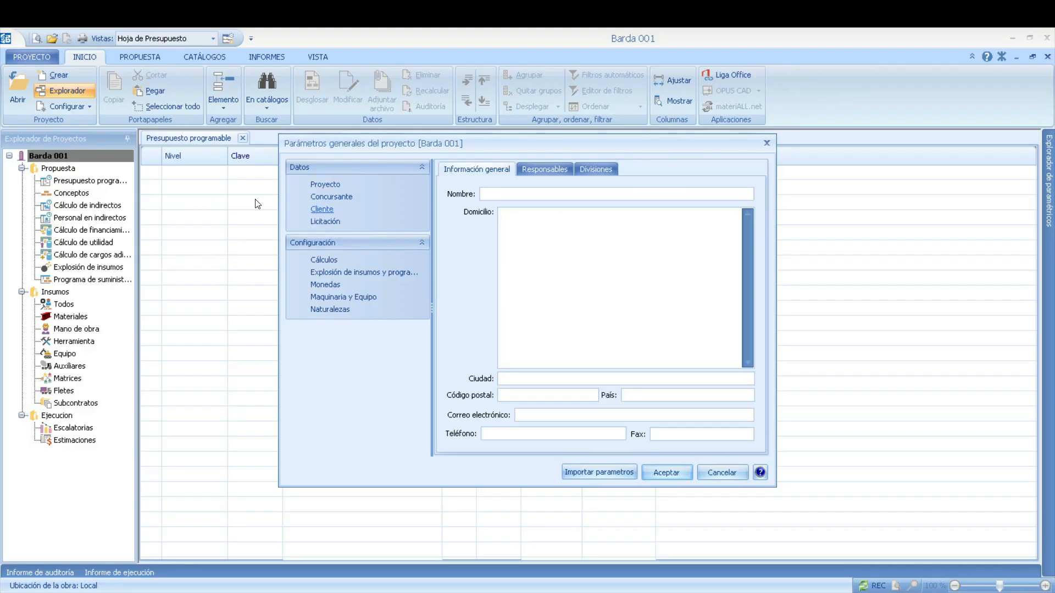
left_click(328, 198)
left_click(329, 222)
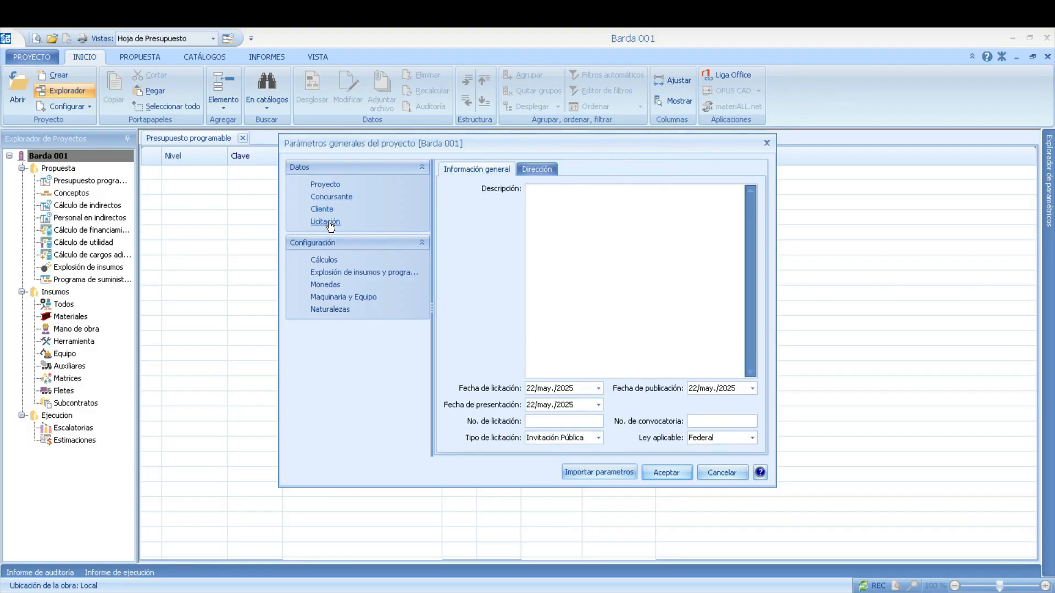
left_click(339, 208)
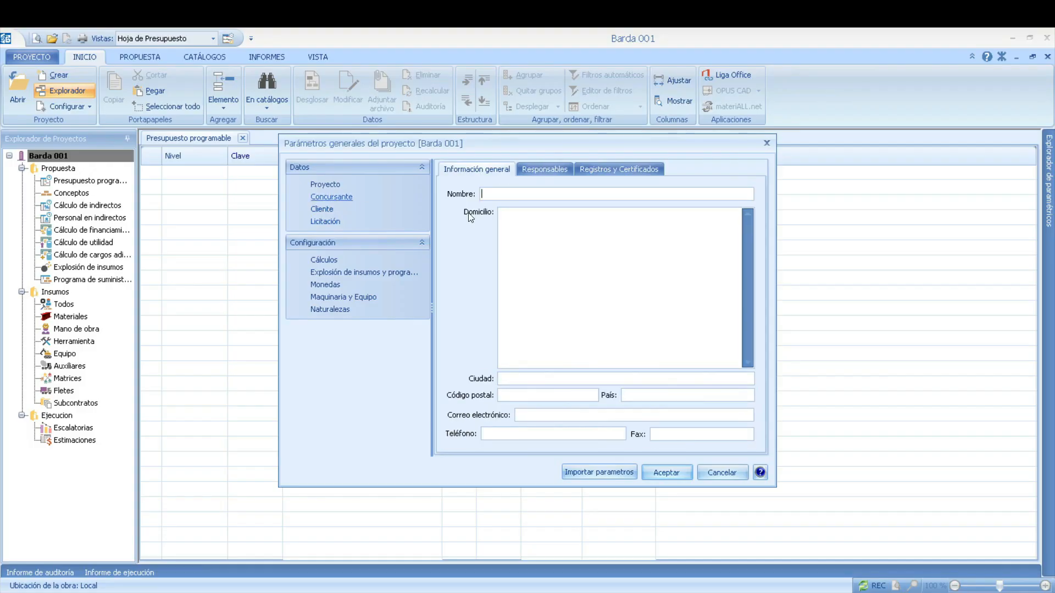
left_click(657, 477)
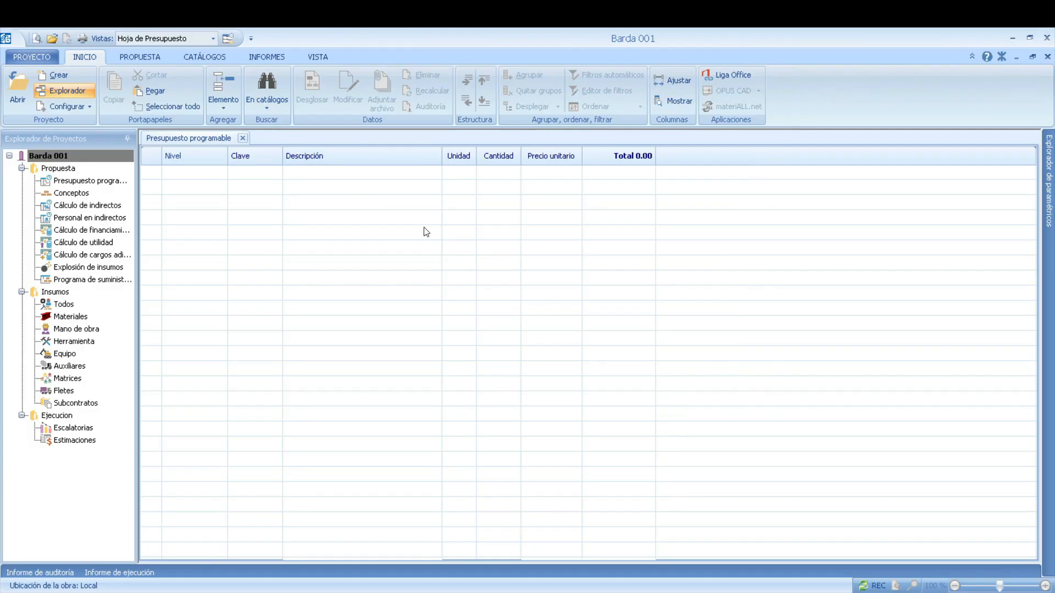
Add a grouping row (Agrupador) to the empty budget sheet with the description "Barda perimetral"
right_click(355, 170)
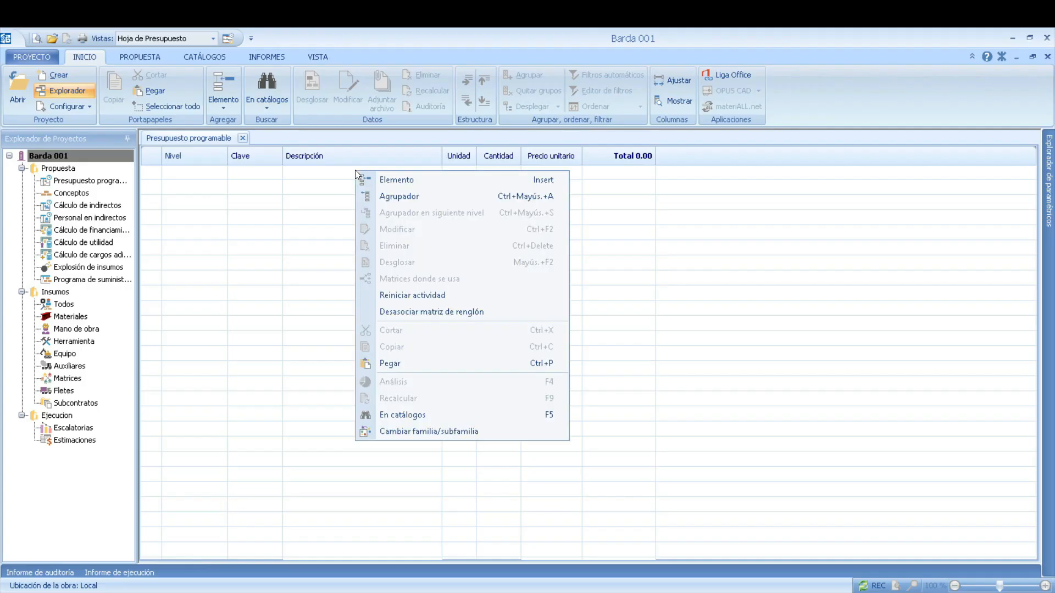
right_click(333, 189)
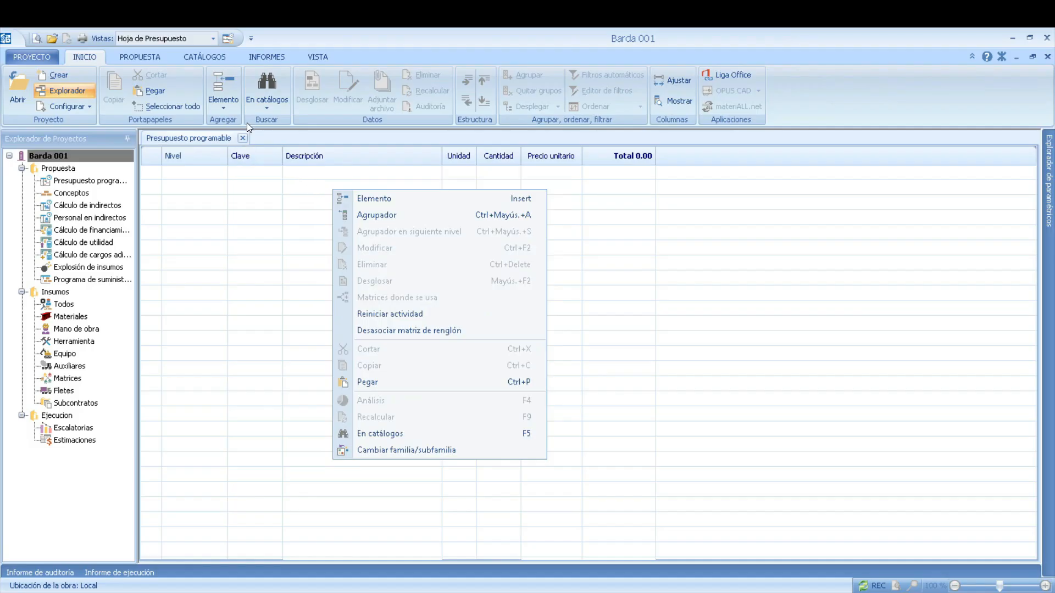
left_click(223, 108)
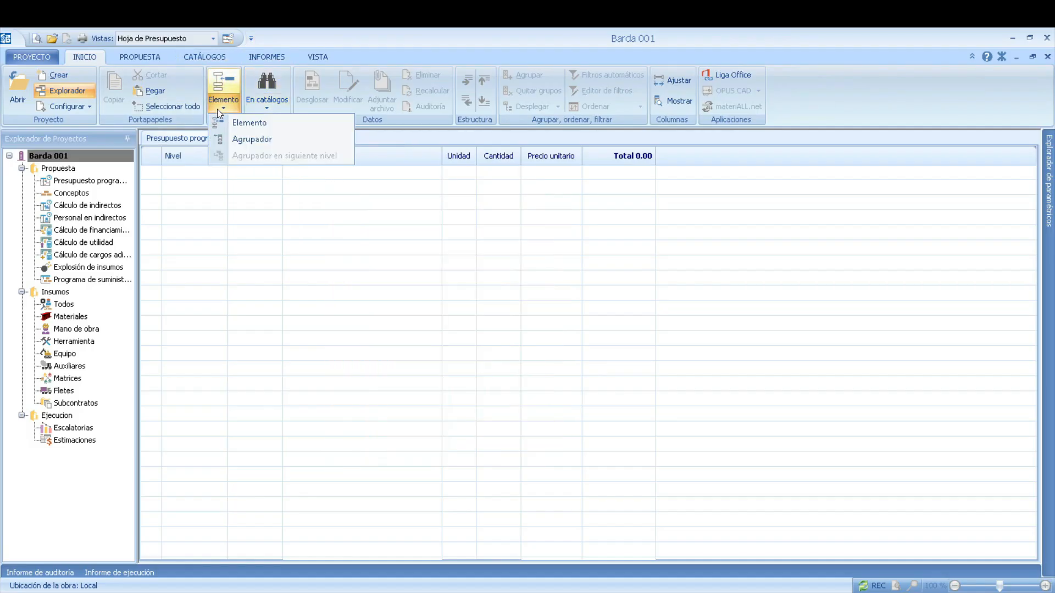
left_click(274, 139)
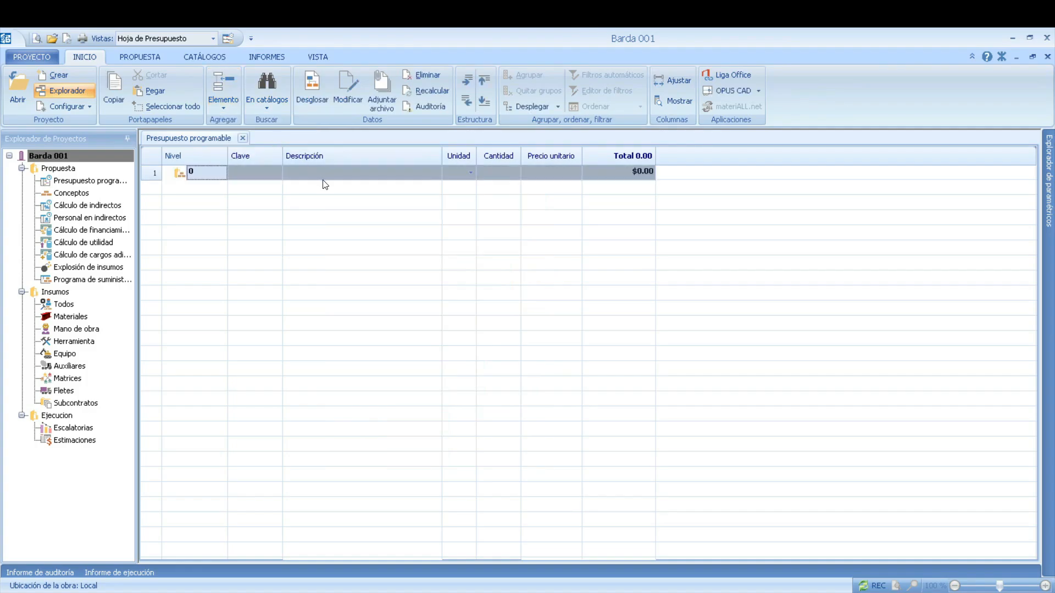
left_click(336, 173)
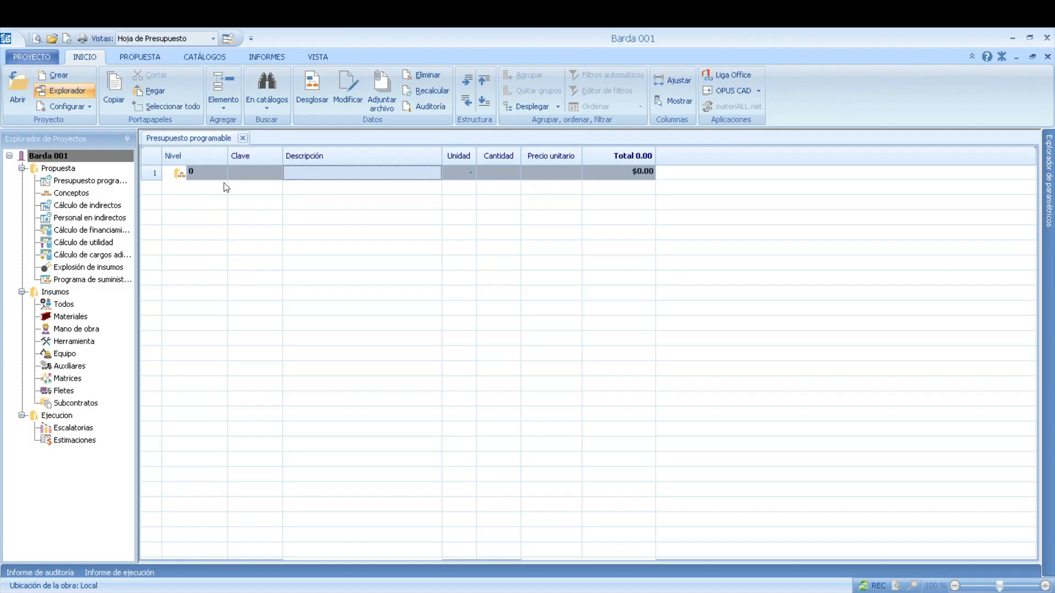
left_click(322, 176)
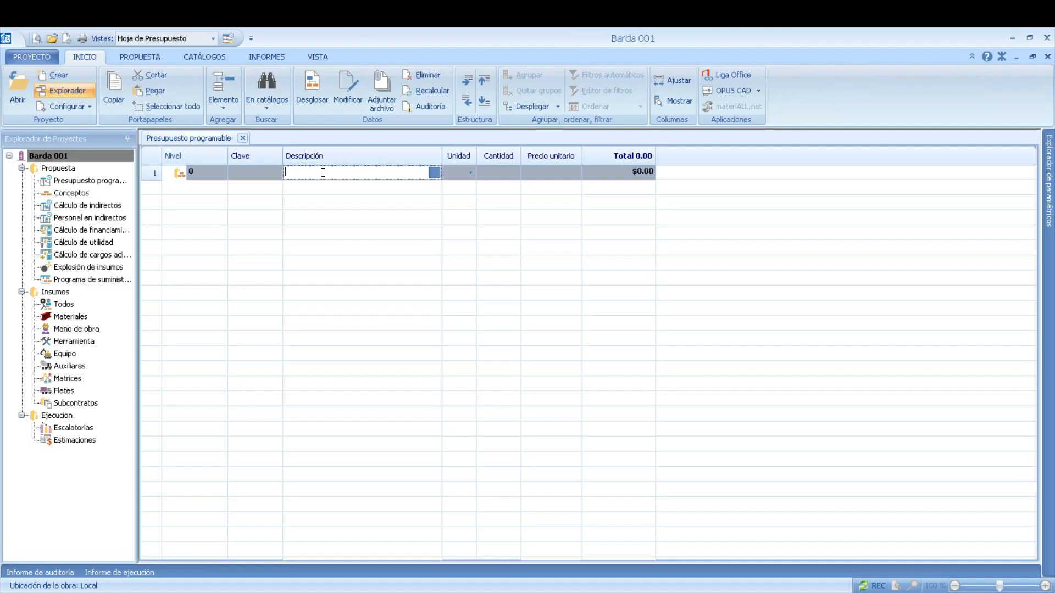
type("Barda perimetral")
key("Return")
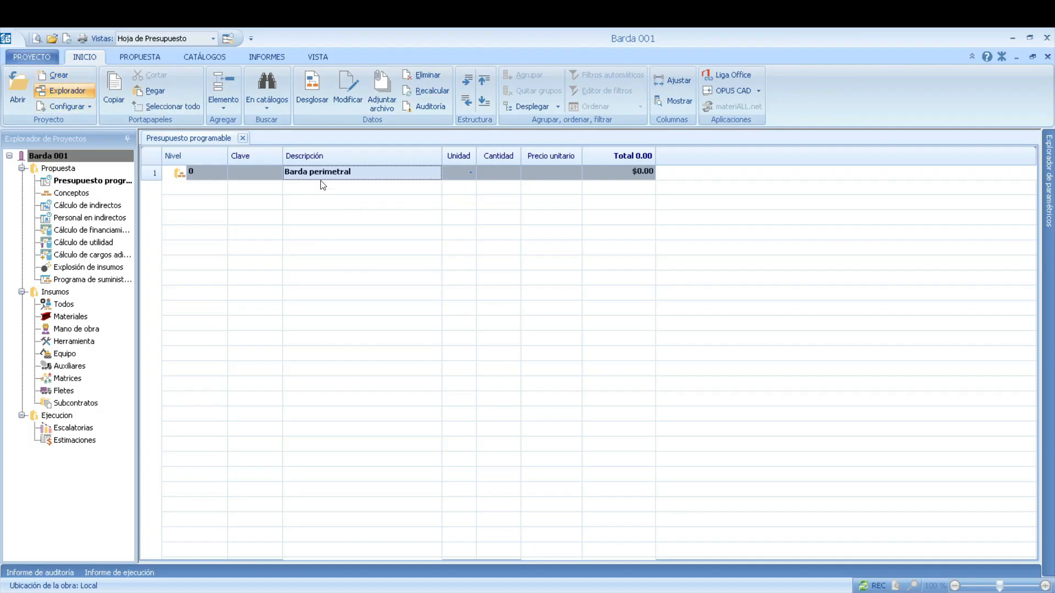
Add a next-level grouping row (Agrupador en siguiente nivel) under Barda perimetral and select its description cell
left_click(220, 104)
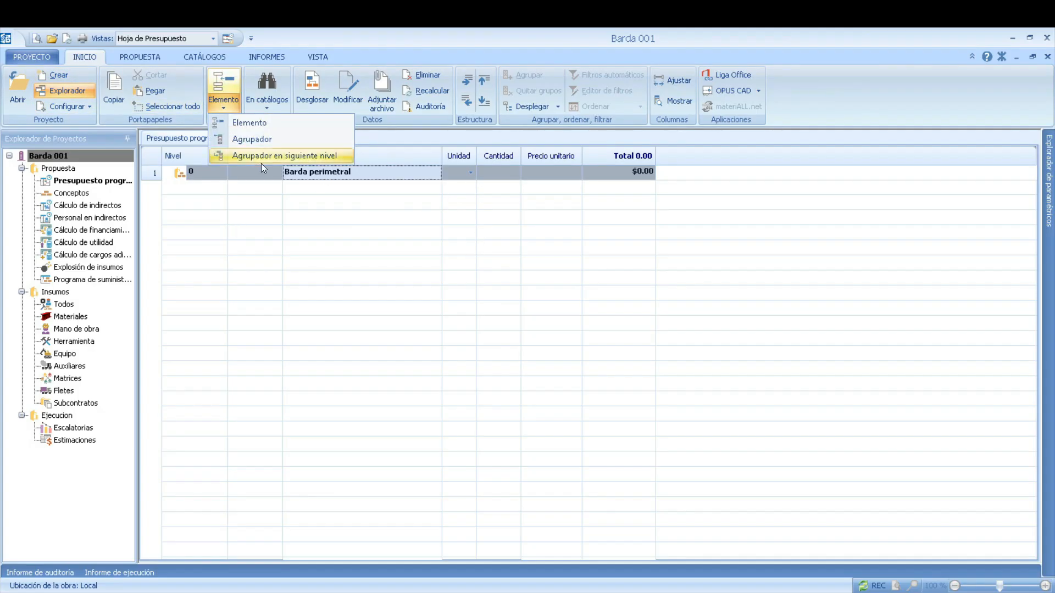
left_click(280, 159)
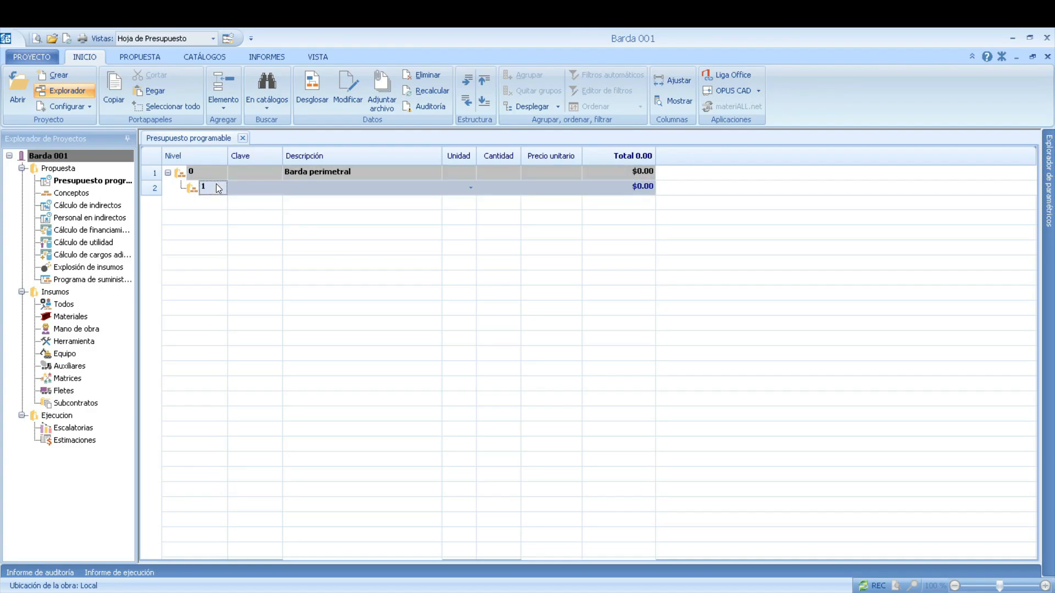
left_click(348, 193)
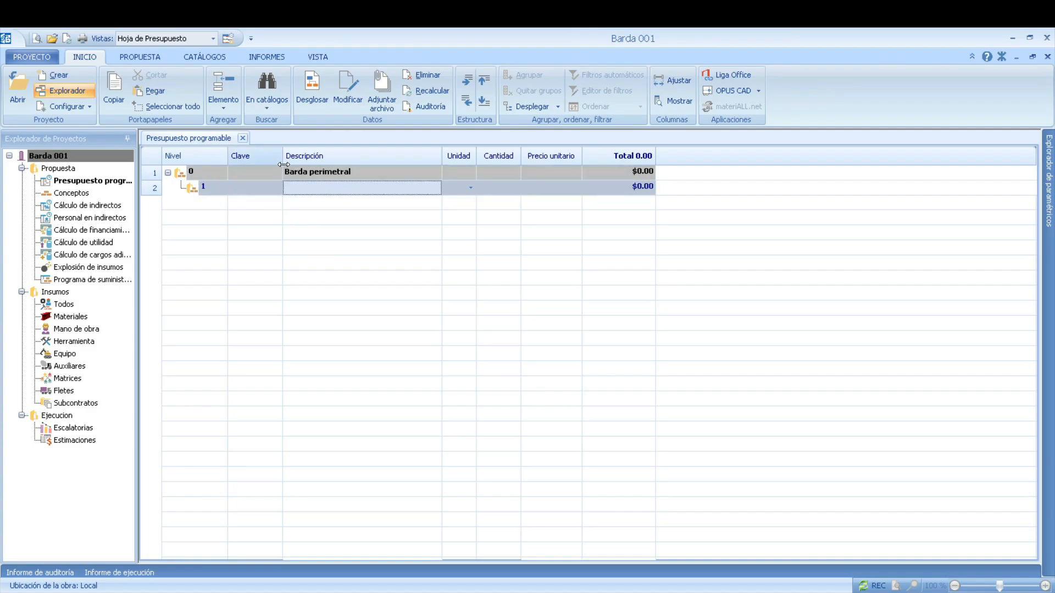
key("Up")
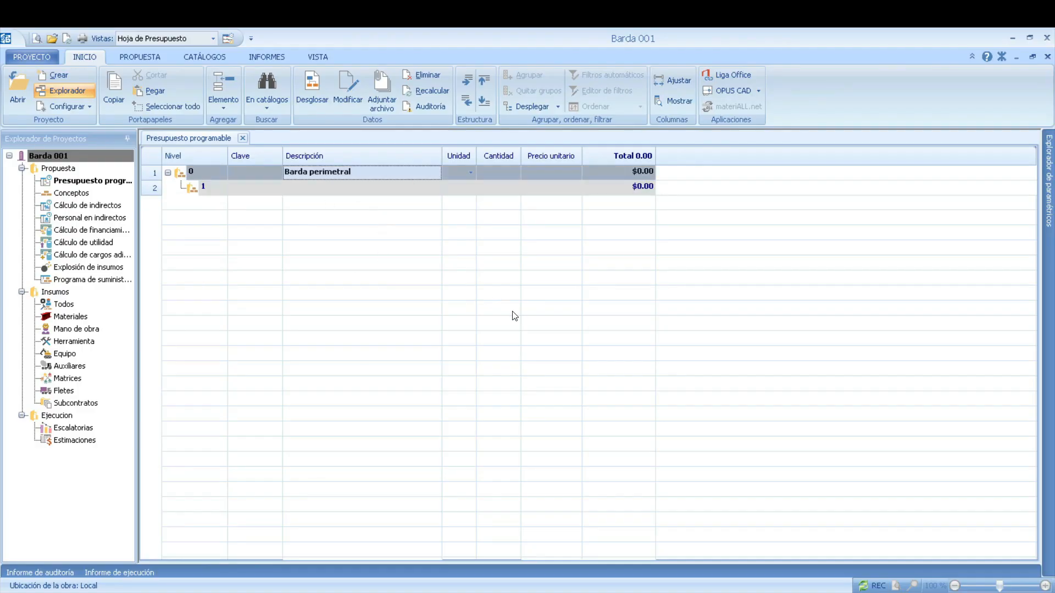
left_click(349, 189)
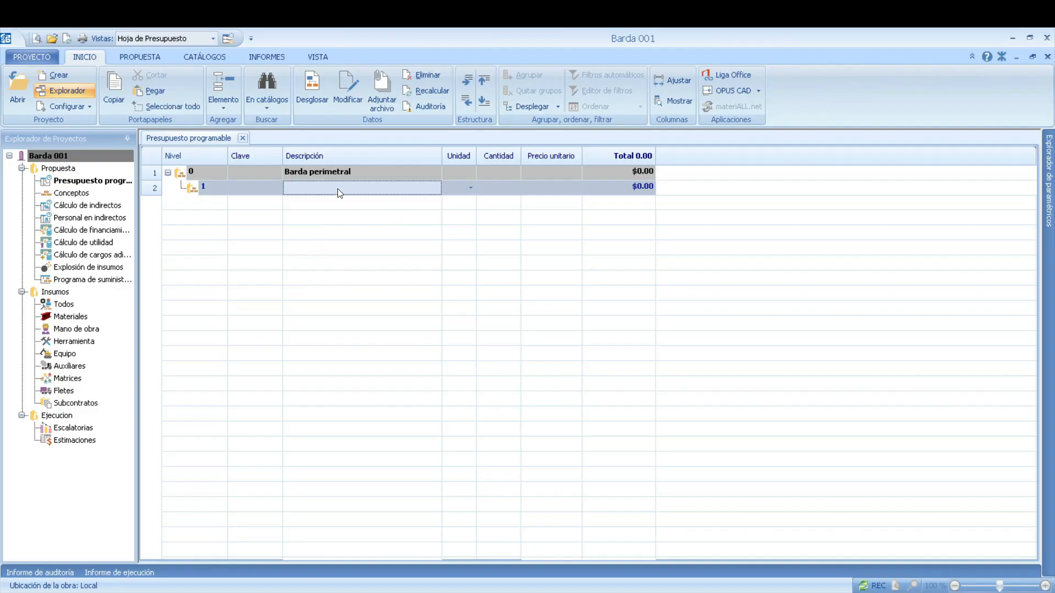
Delete the empty level 1 grouping row under Barda perimetral
right_click(270, 193)
left_click(309, 264)
left_click(553, 336)
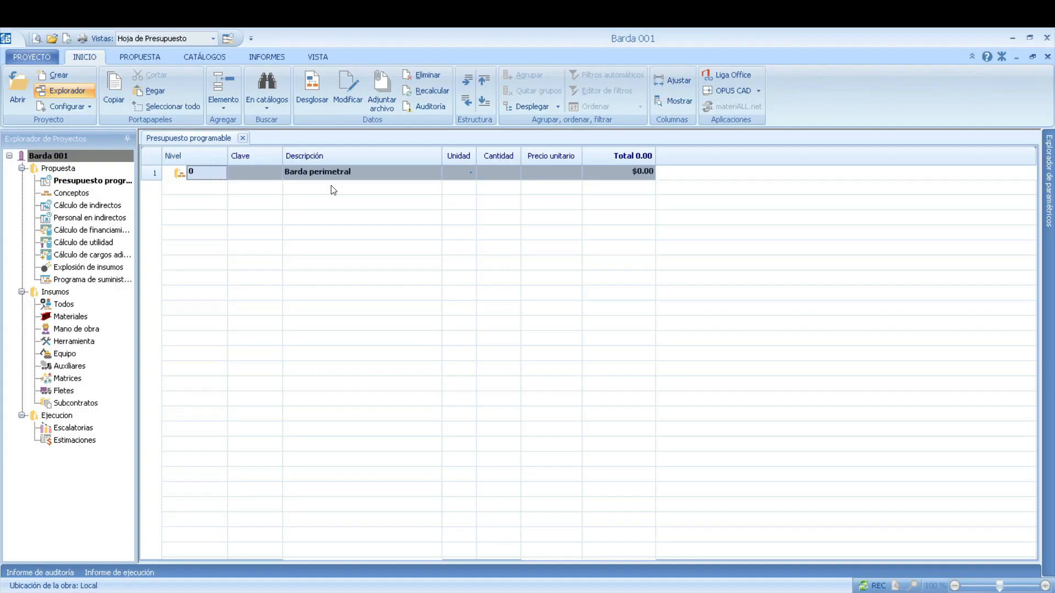
Add an element row (Elemento) under the Barda perimetral group and select its description cell
right_click(333, 190)
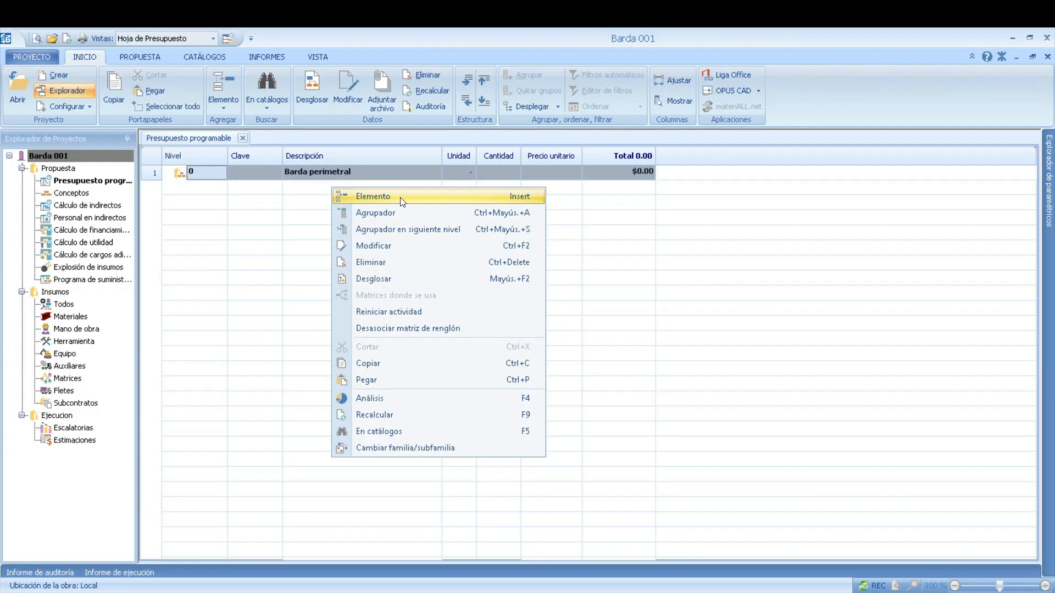
left_click(281, 221)
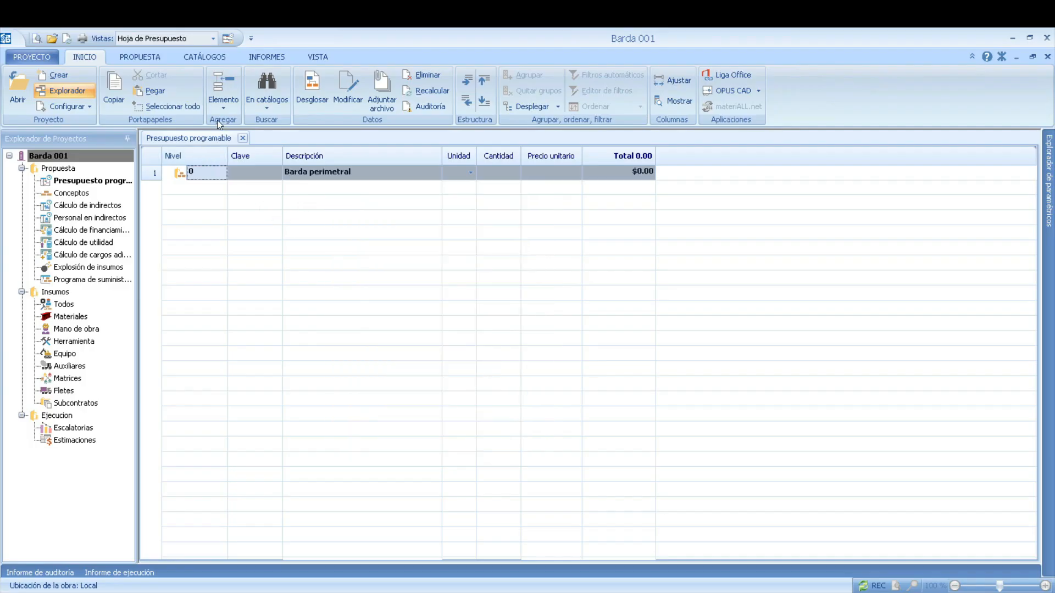
left_click(223, 103)
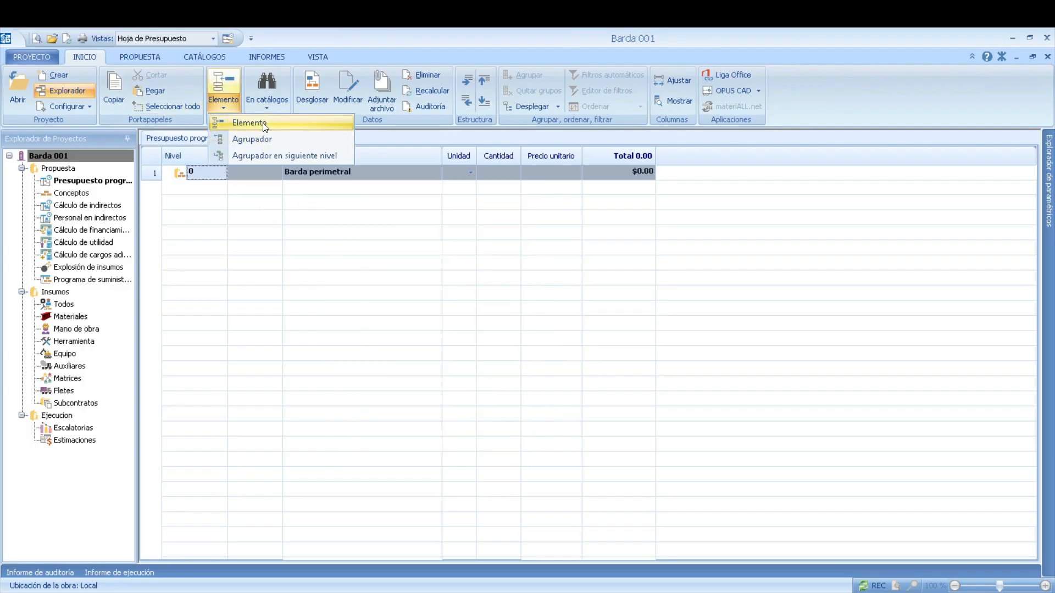
left_click(286, 123)
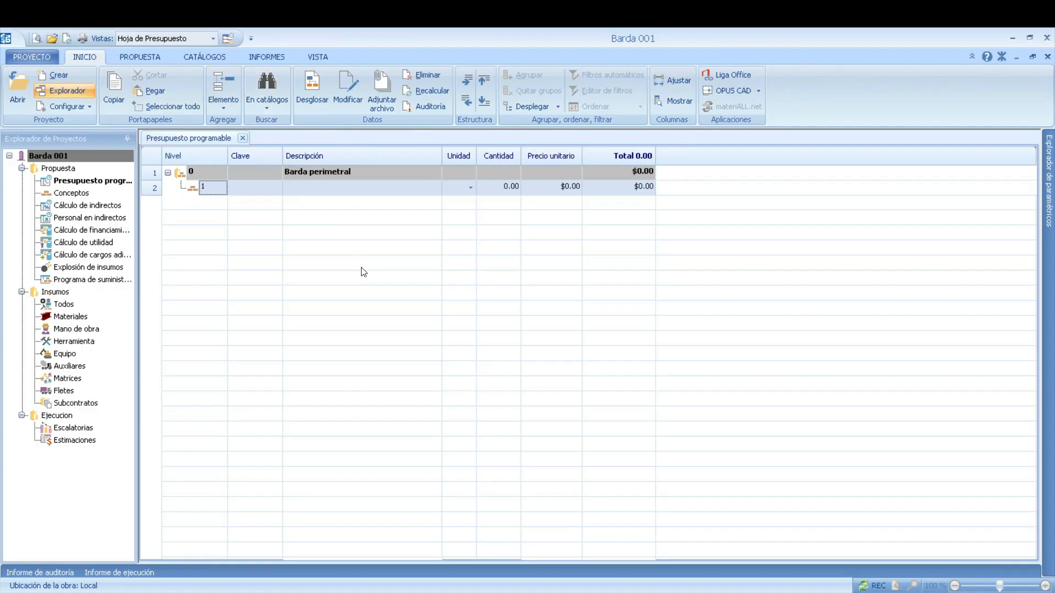
left_click(325, 184)
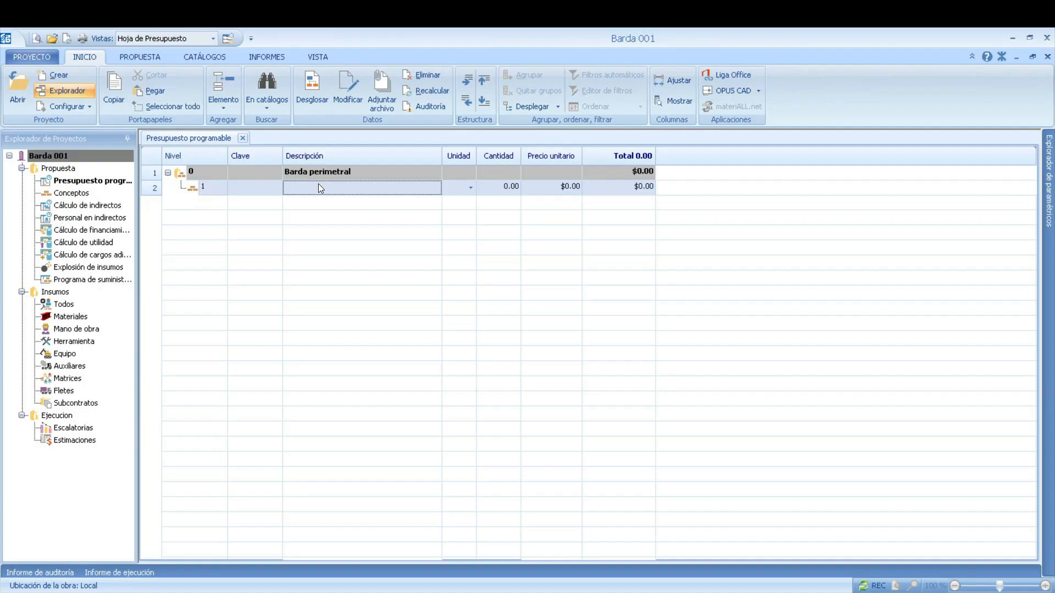
Check the insert options for the element row, and add a next-level grouping row from the Barda perimetral row
left_click(221, 104)
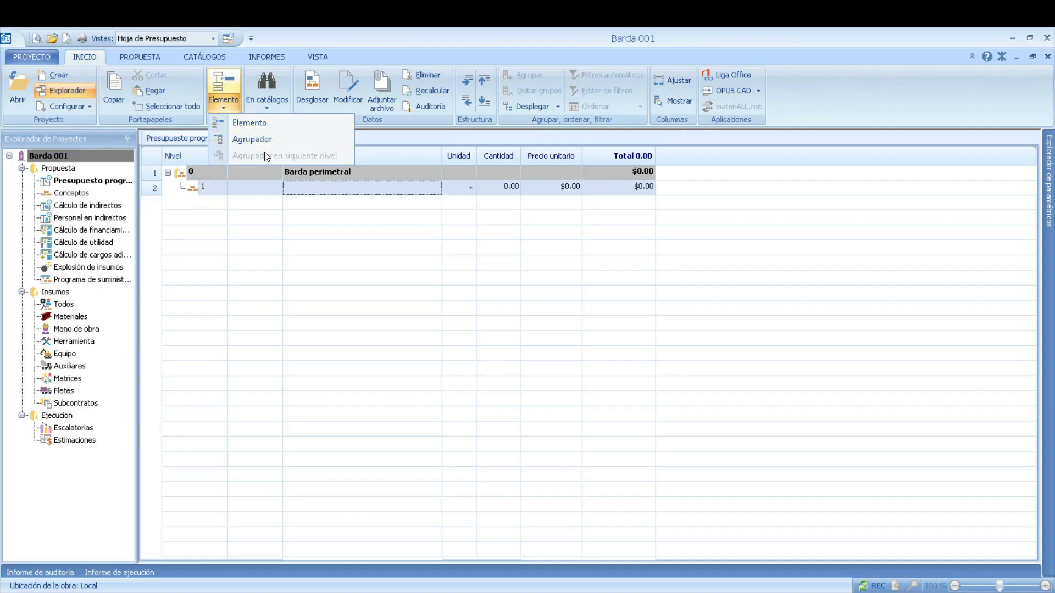
left_click(343, 262)
left_click(345, 170)
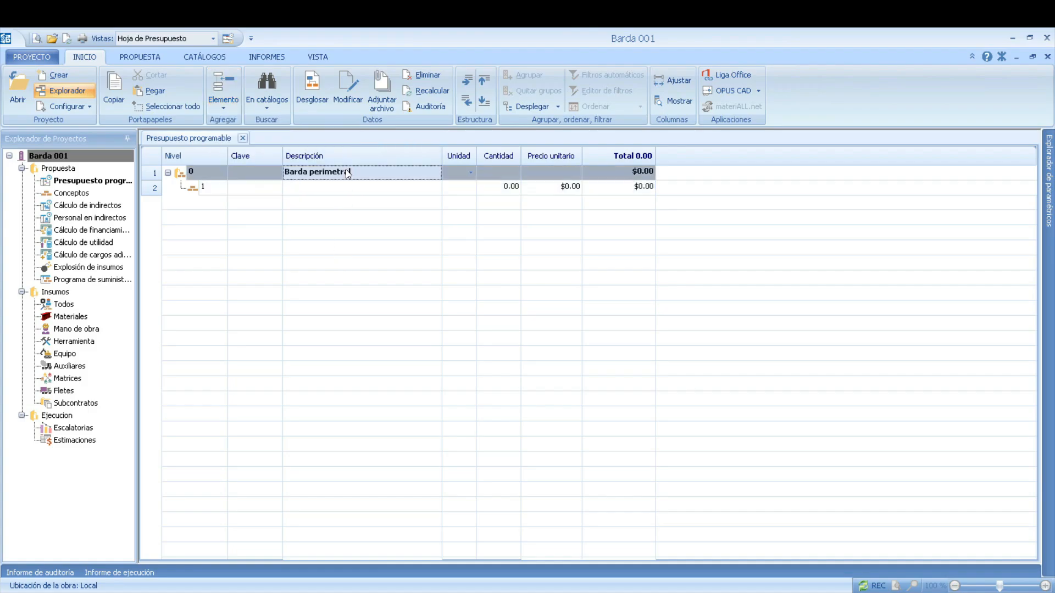
left_click(220, 103)
left_click(255, 157)
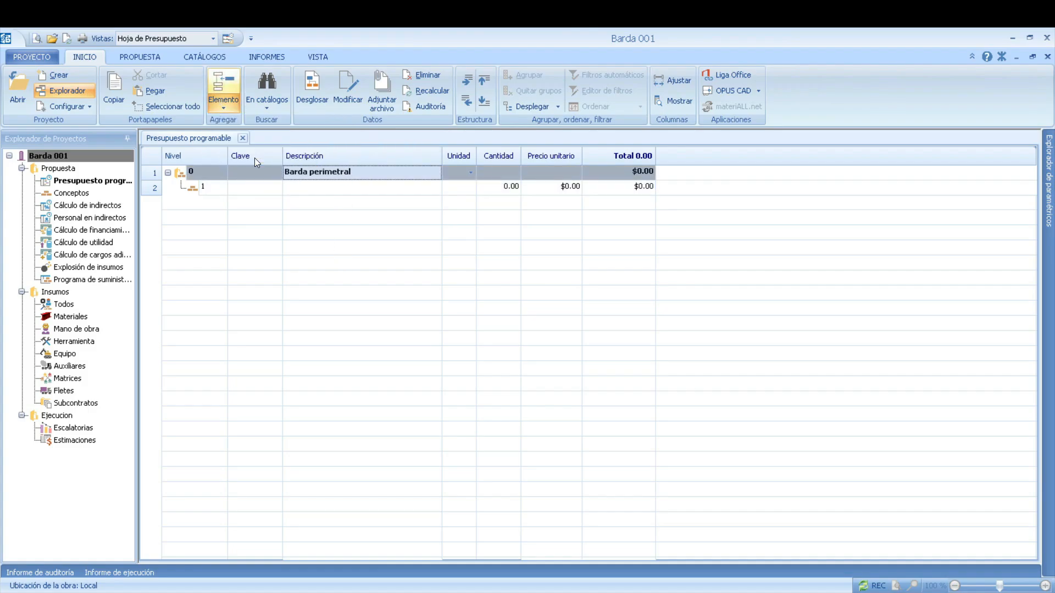
left_click(316, 193)
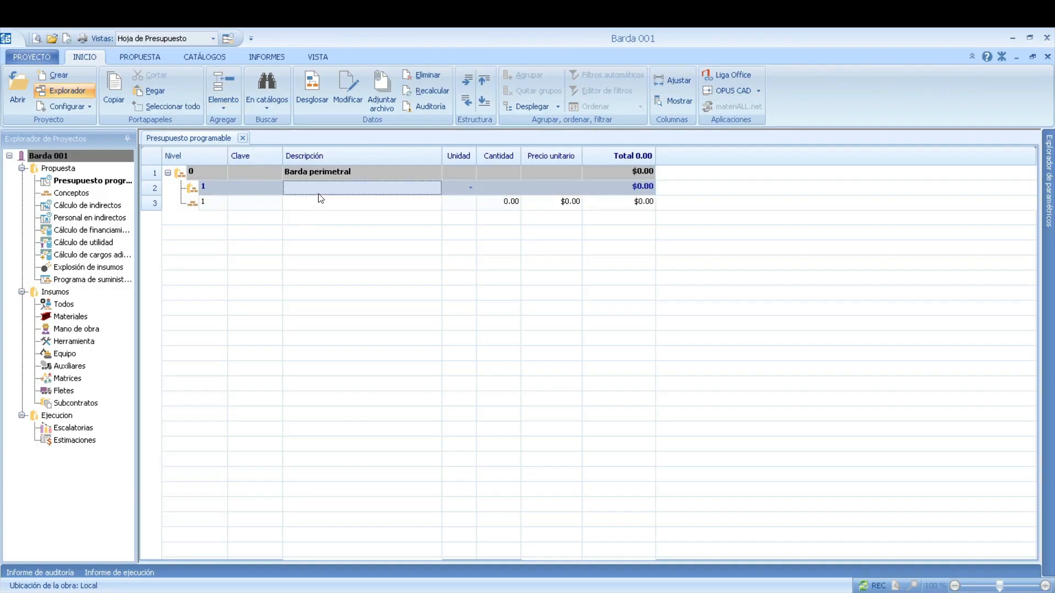
Select both the empty grouping row and the empty element row under Barda perimetral and delete them together
left_click(332, 207)
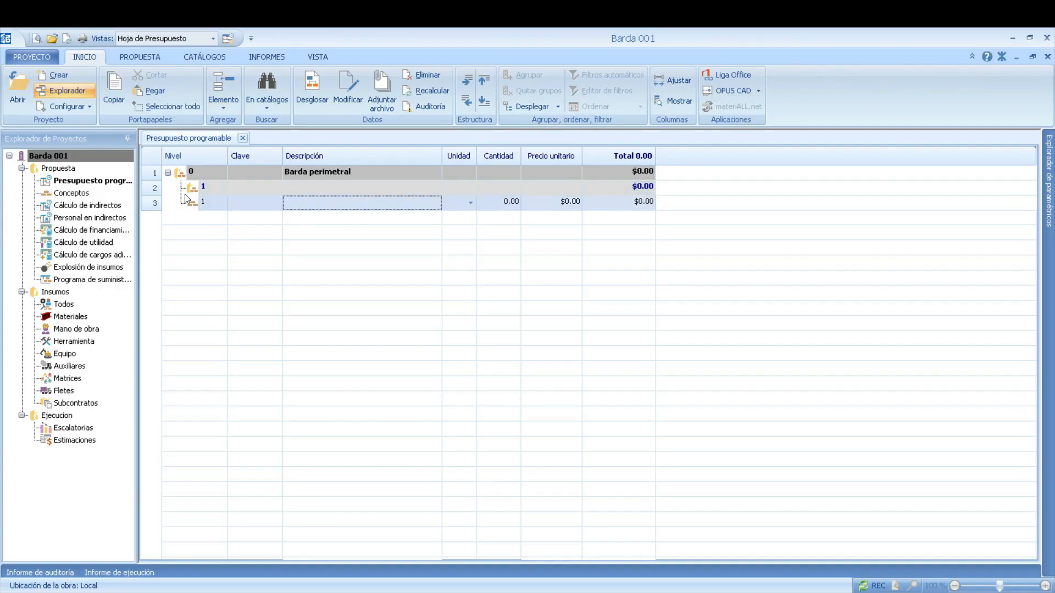
right_click(346, 212)
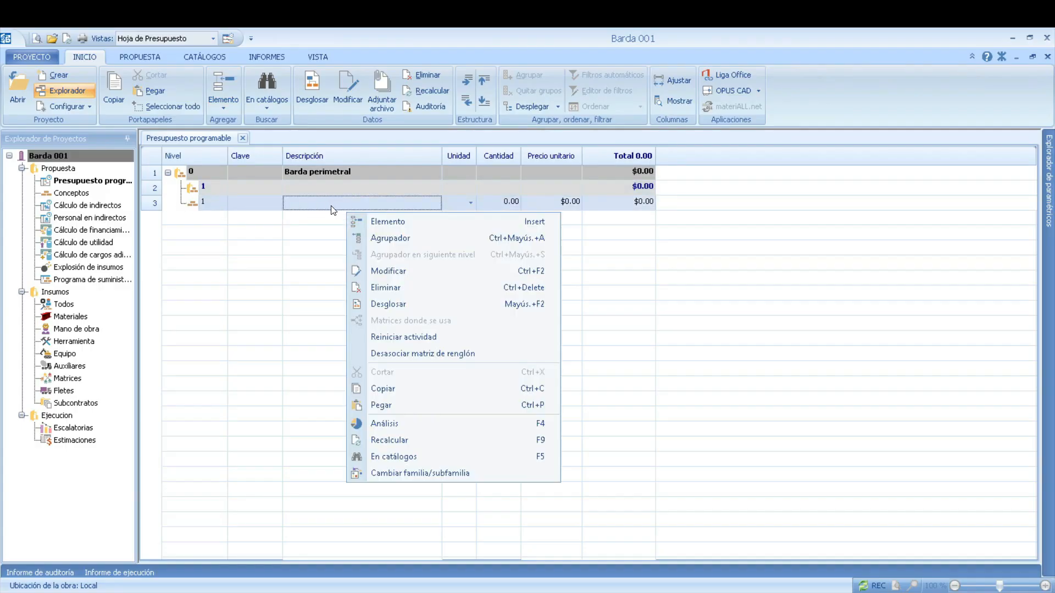
right_click(330, 206)
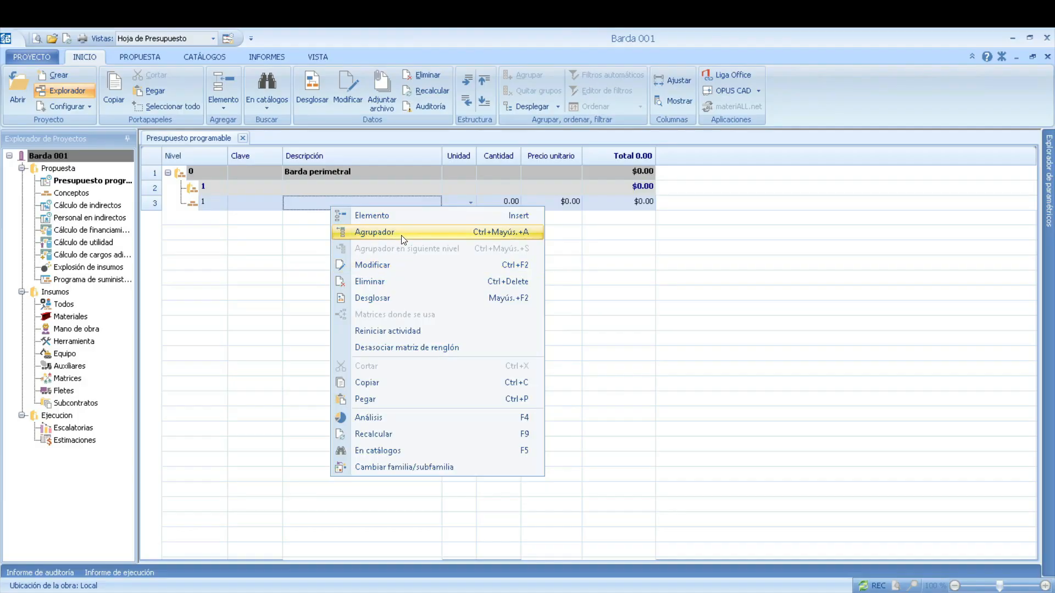
left_click(262, 221)
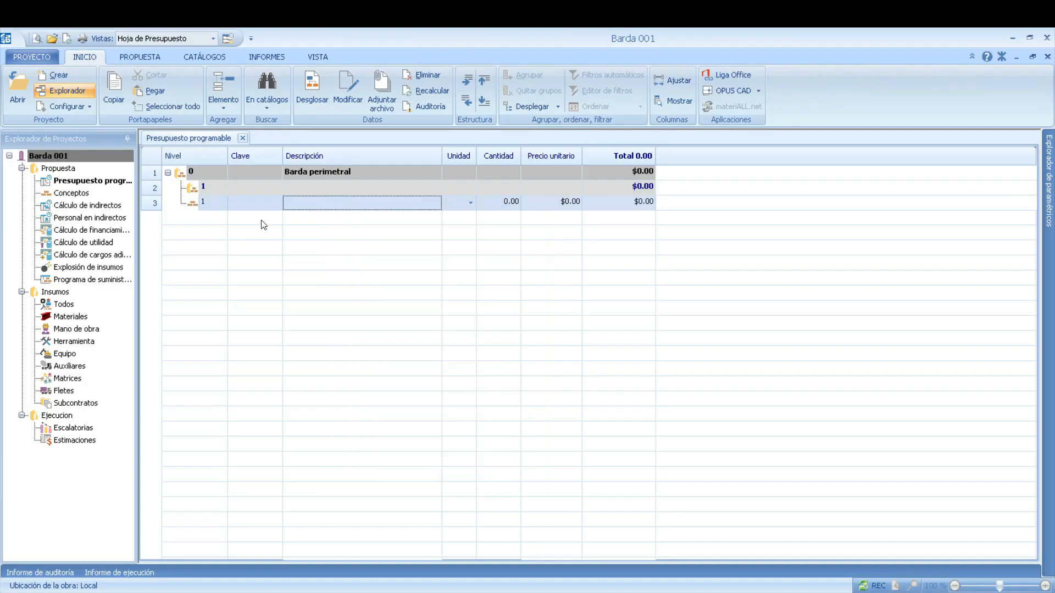
left_click(315, 191, "shift")
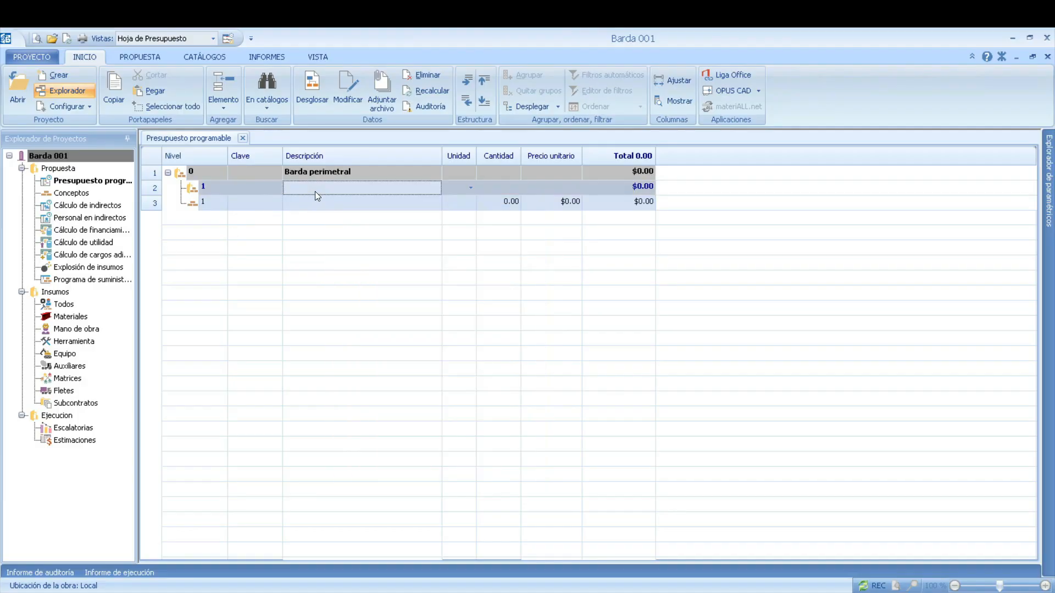
right_click(315, 191)
left_click(370, 263)
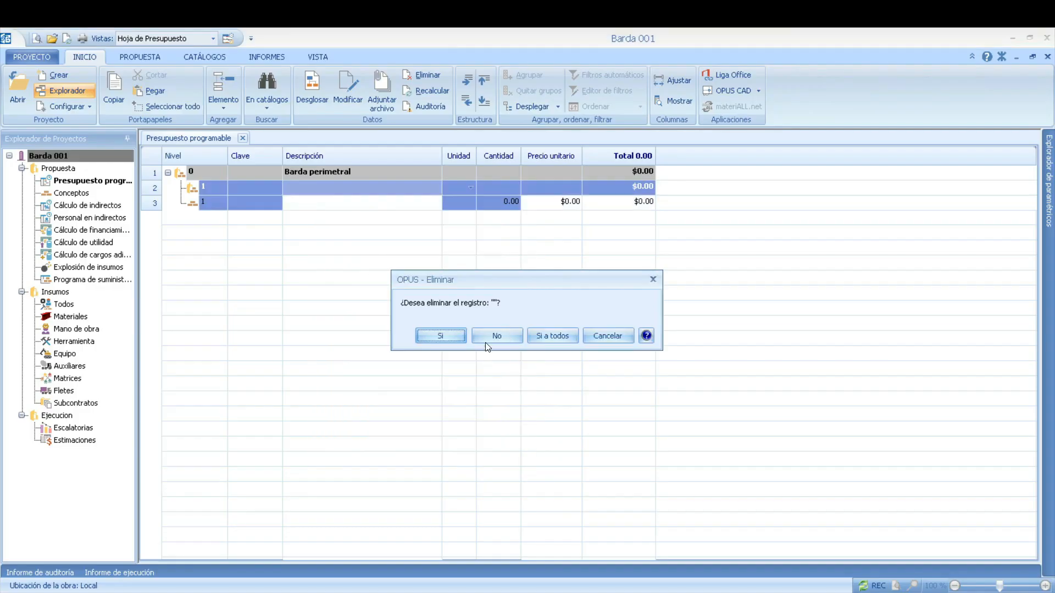
left_click(552, 336)
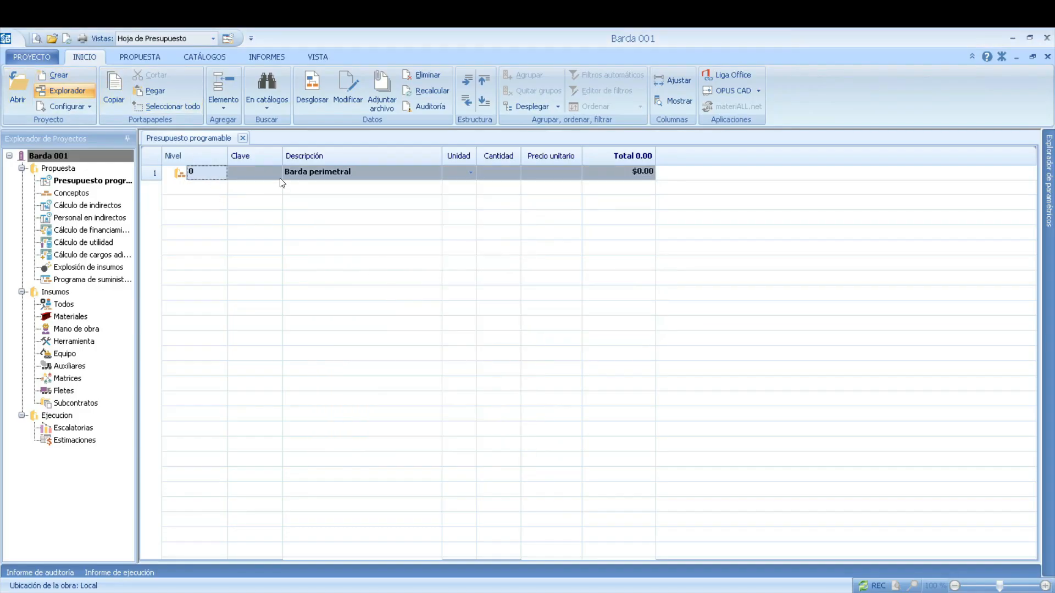
Insert a new element row (Elemento) under Barda perimetral and move to its description cell
left_click(223, 103)
left_click(247, 123)
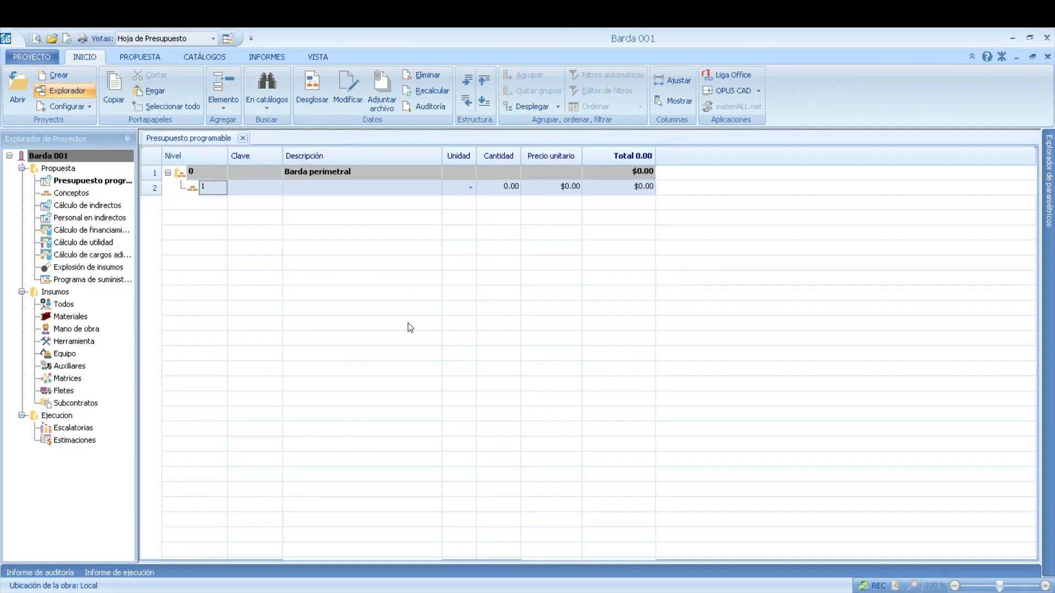
key("Tab")
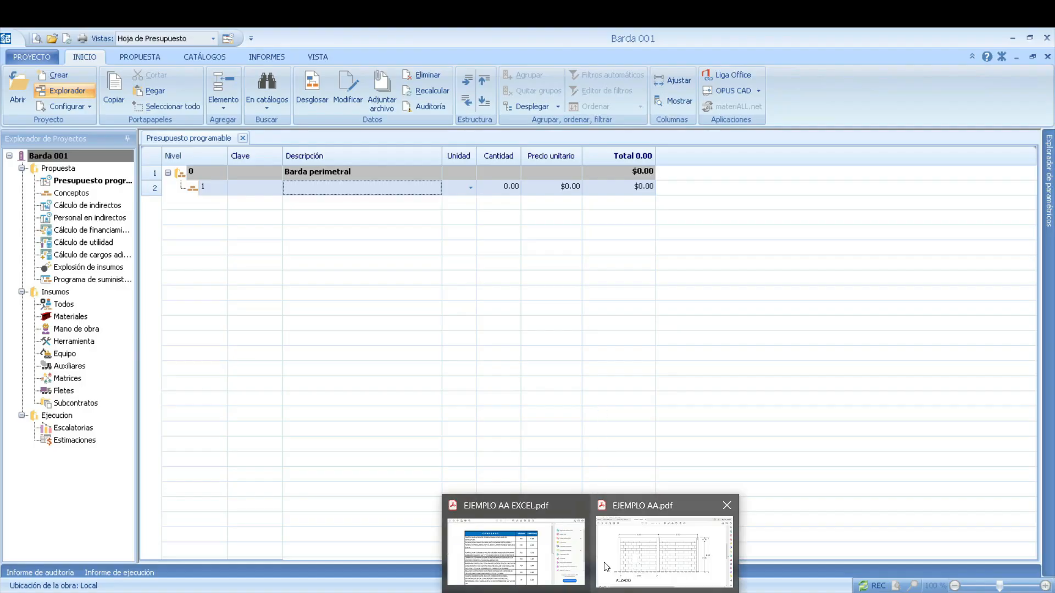
Switch to EJEMPLO AA EXCEL.pdf in Acrobat Reader and review its concepts, units and quantities alongside the wall elevation in EJEMPLO AA.pdf
left_click(539, 554)
scroll(444, 348, "down", 3)
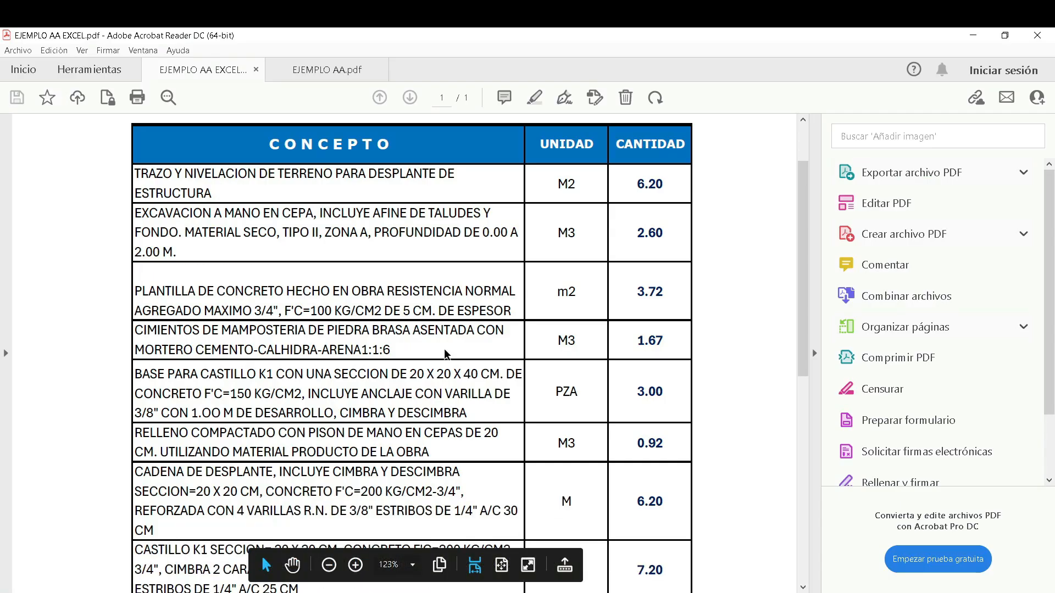
scroll(445, 348, "up", 2)
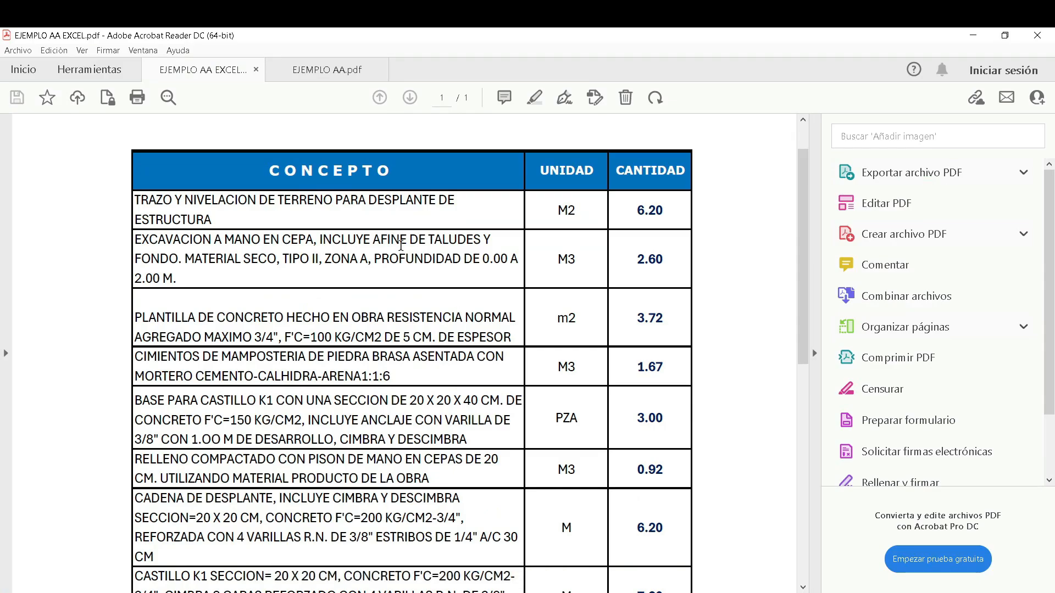
left_click(306, 81)
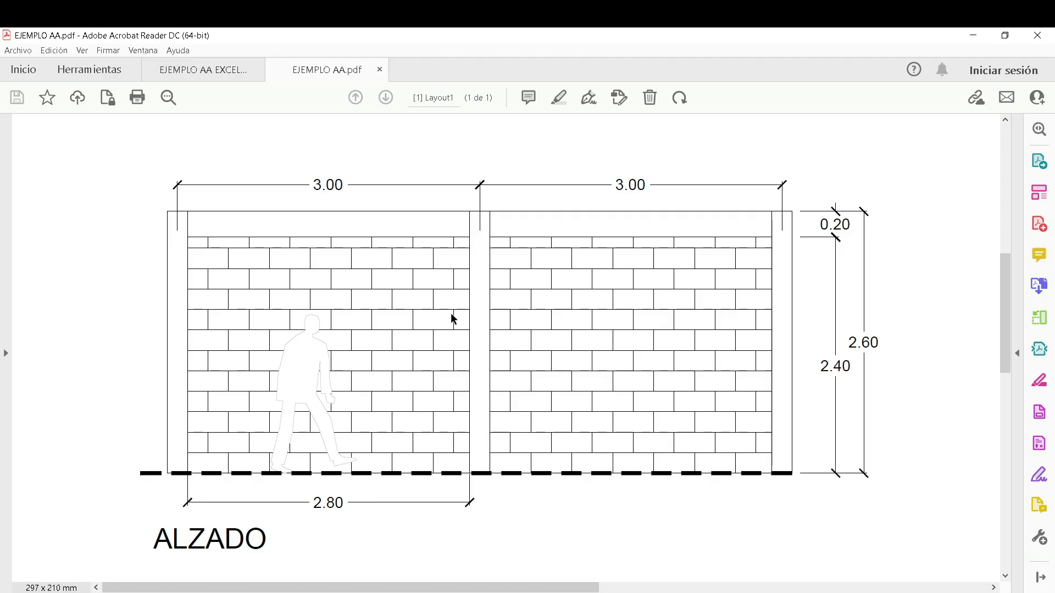
left_click(220, 81)
scroll(356, 367, "down", 5)
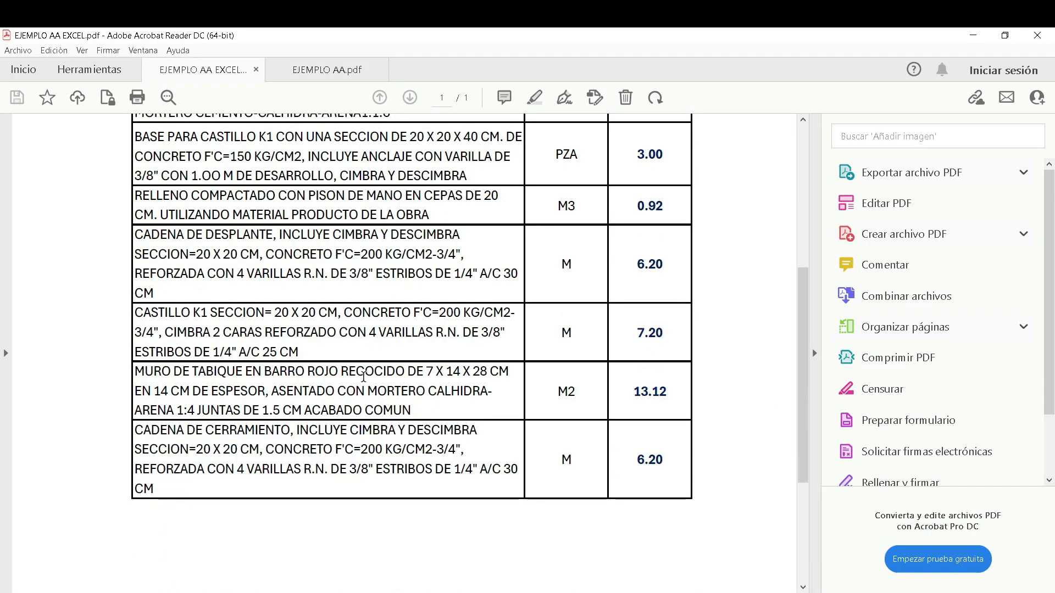
scroll(363, 377, "up", 5)
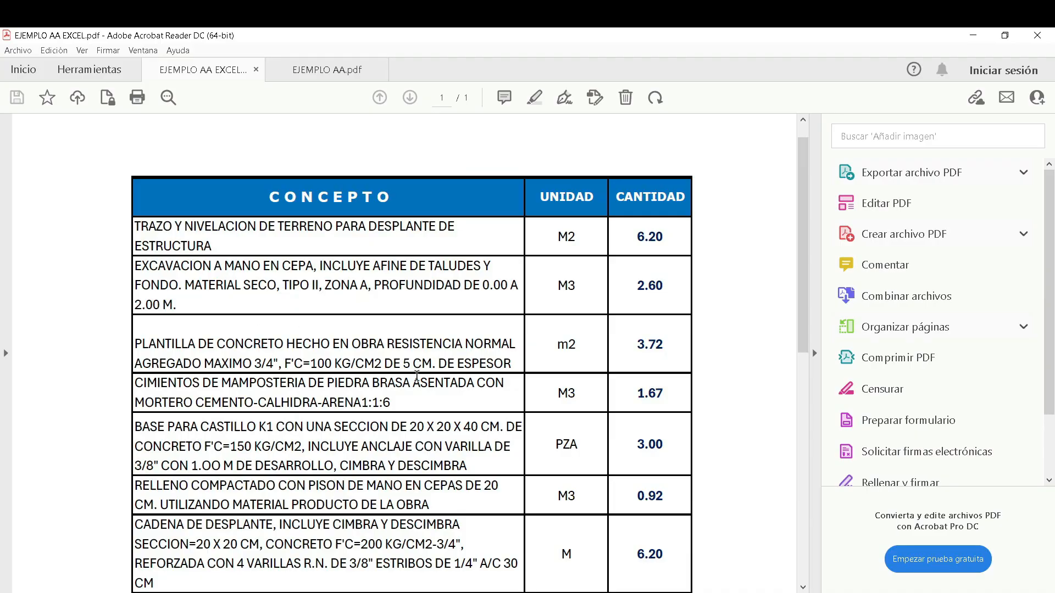
Examine the elevation, section and plan in EJEMPLO AA.pdf, and mark the castillo specification note above the PLANTA view
left_click(327, 70)
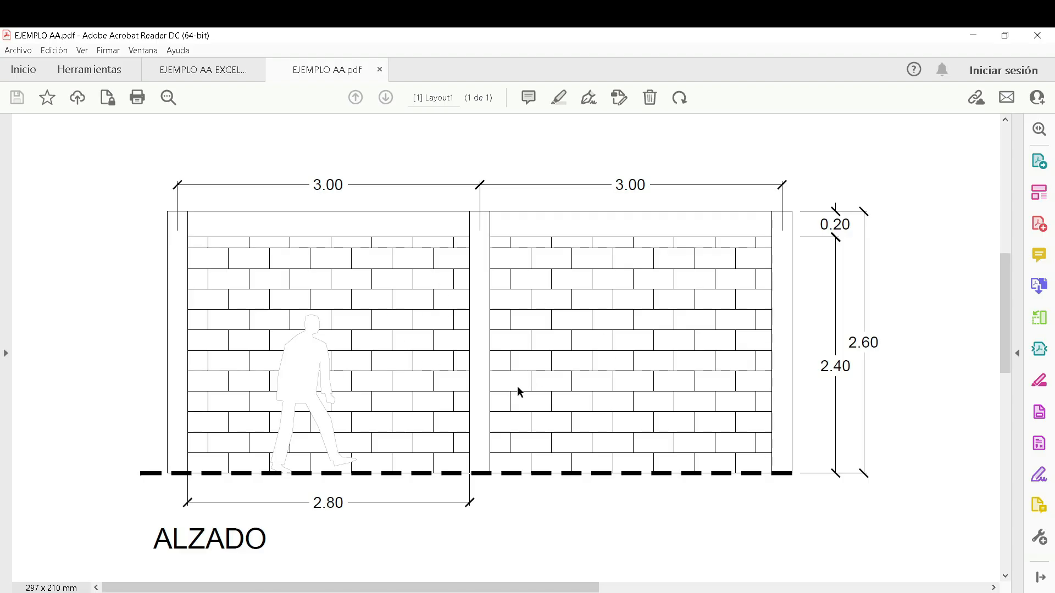
scroll(520, 391, "down", 2)
scroll(368, 370, "down", 5)
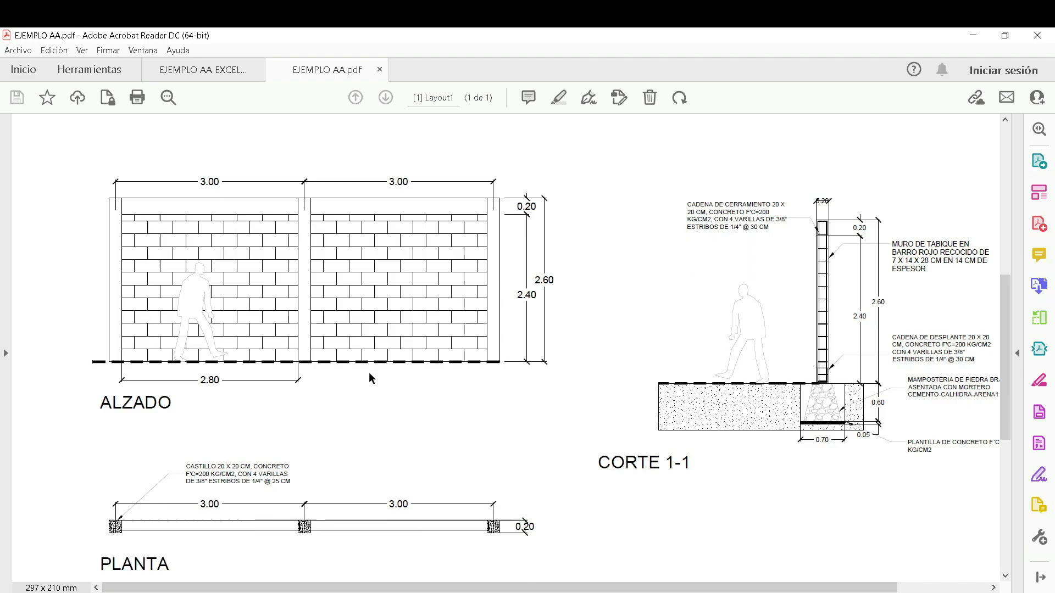
scroll(94, 537, "up", 3, "ctrl")
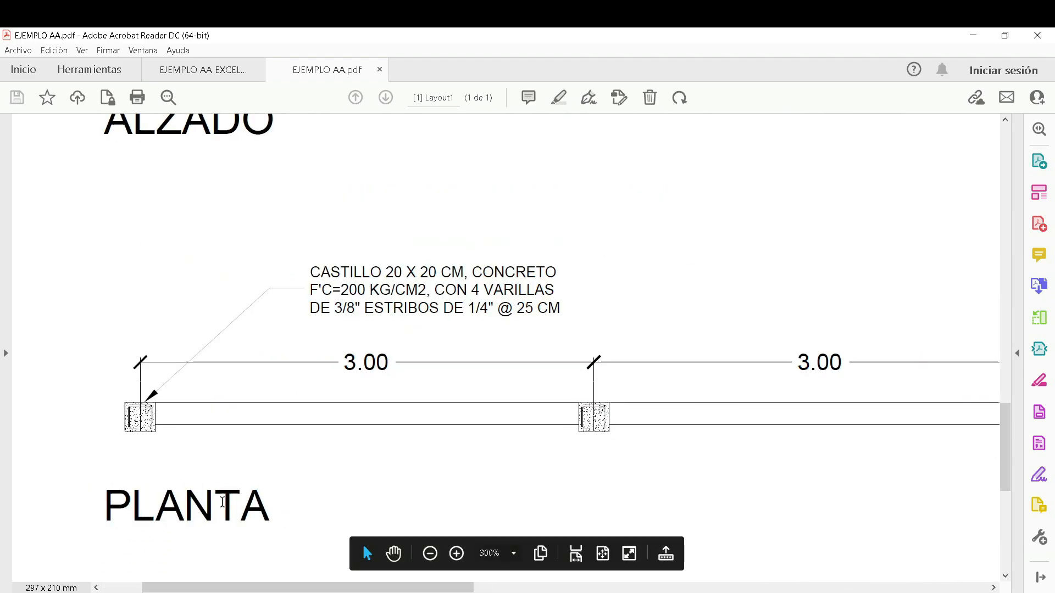
scroll(241, 493, "down", 1, "ctrl")
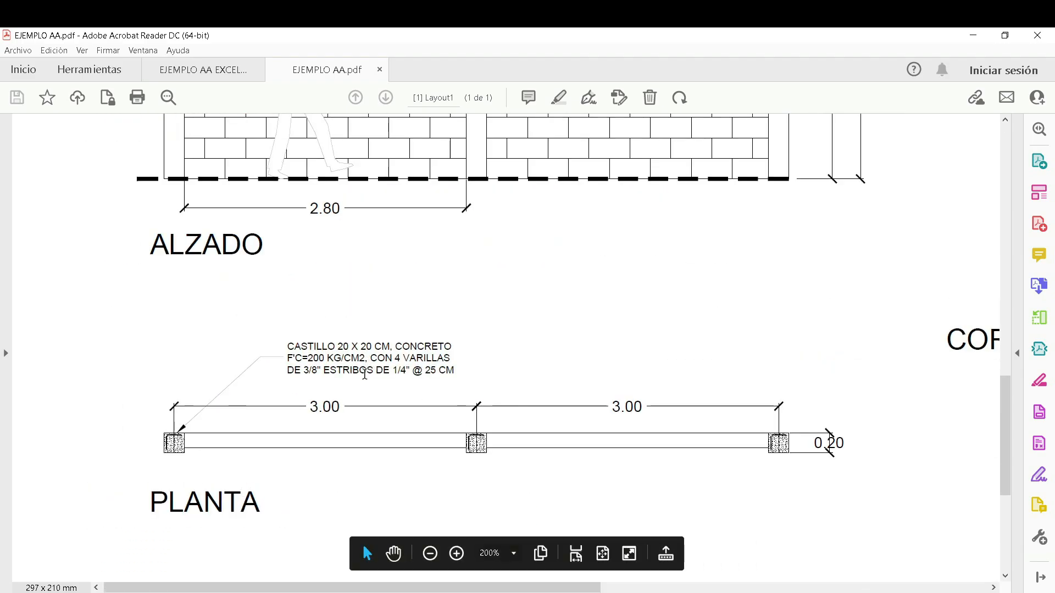
scroll(364, 377, "up", 1, "ctrl")
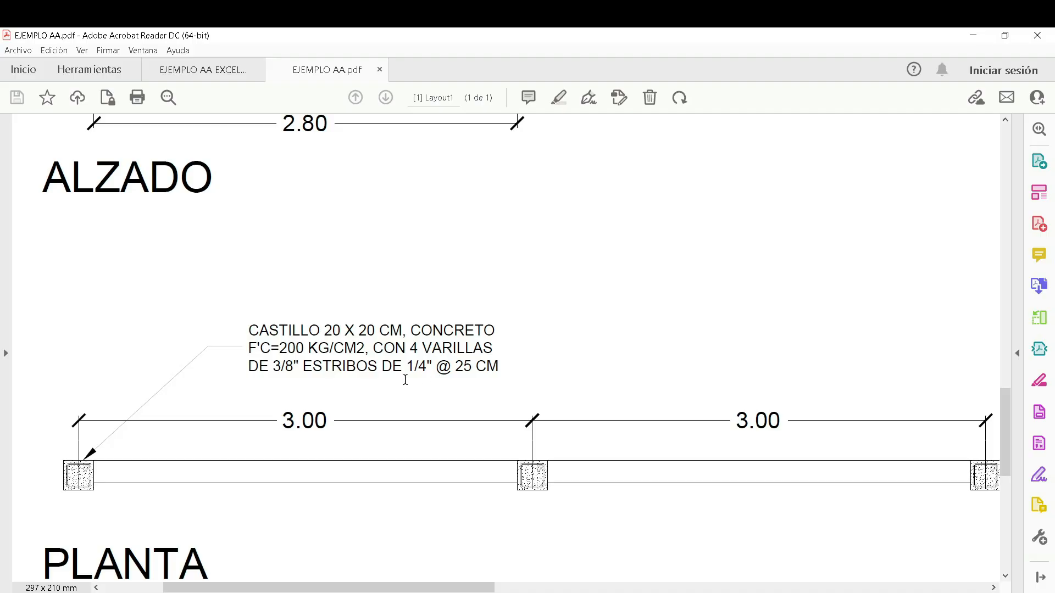
left_click_drag(250, 330, 481, 373)
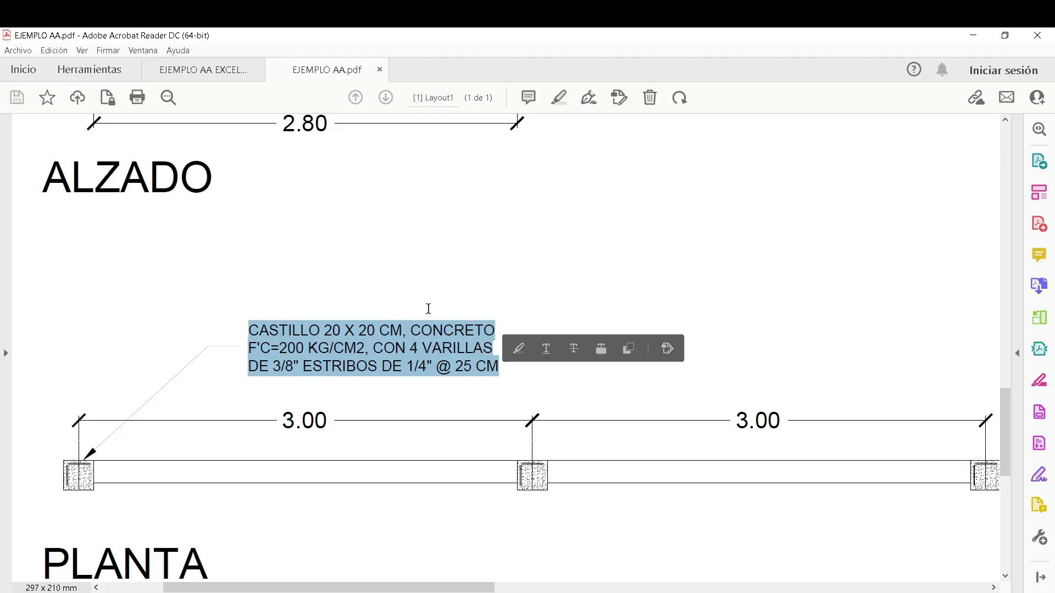
Deselect the castillo note and examine the CORTE 1-1 section in EJEMPLO AA.pdf, reading its foundation, cadena and brick wall notes
left_click(434, 332)
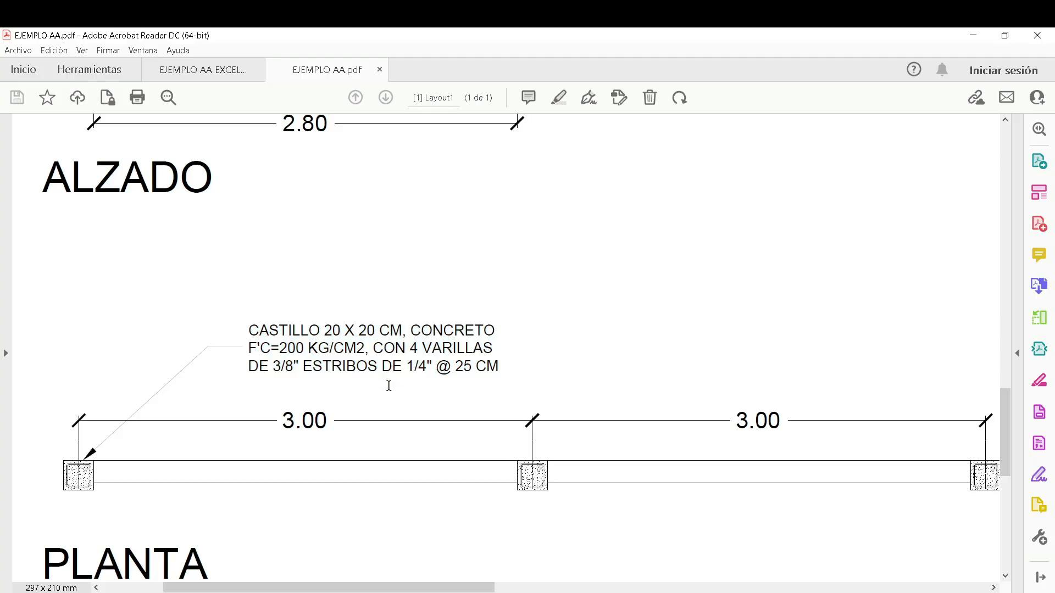
scroll(388, 390, "down", 2)
scroll(389, 393, "up", 1)
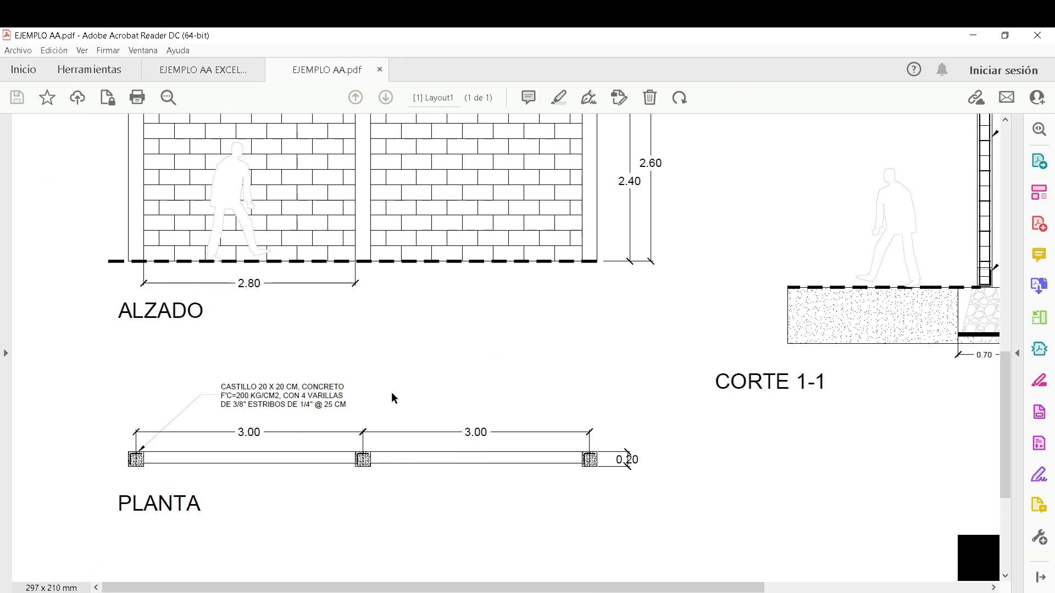
scroll(588, 372, "up", 3)
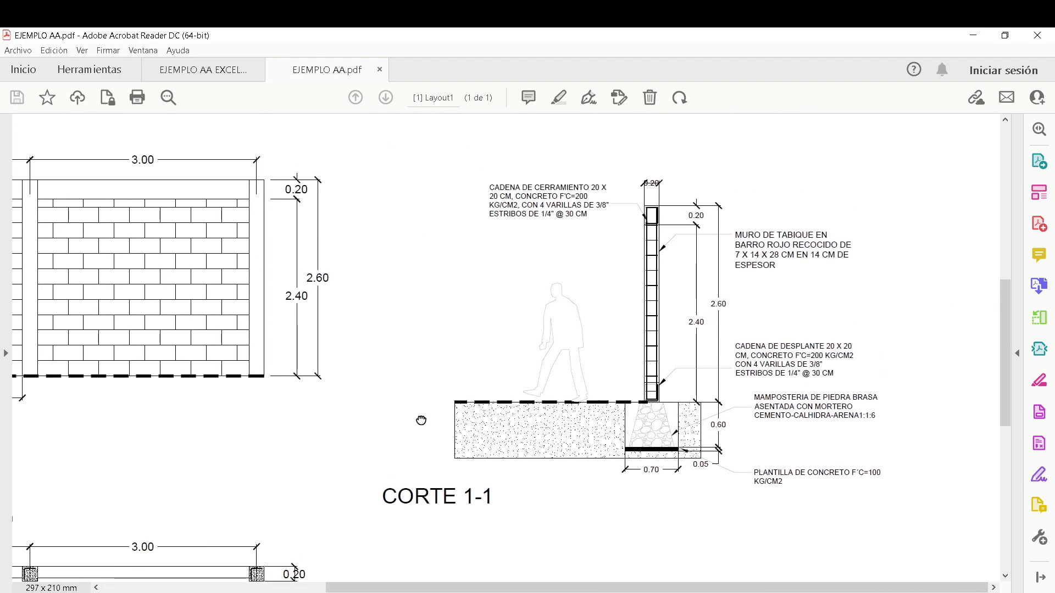
scroll(689, 491, "up", 2)
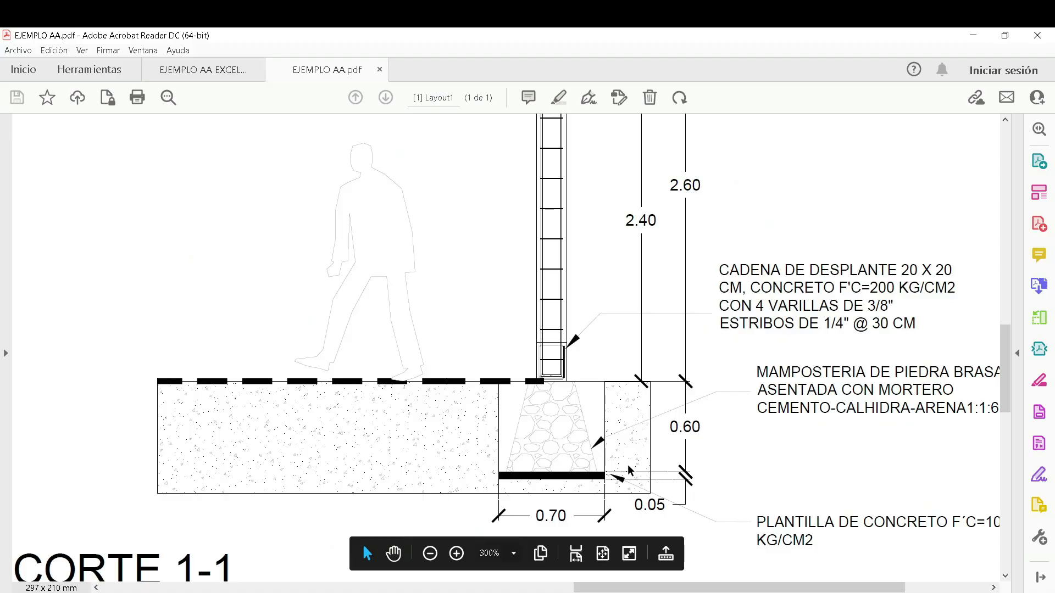
scroll(516, 322, "up", 1)
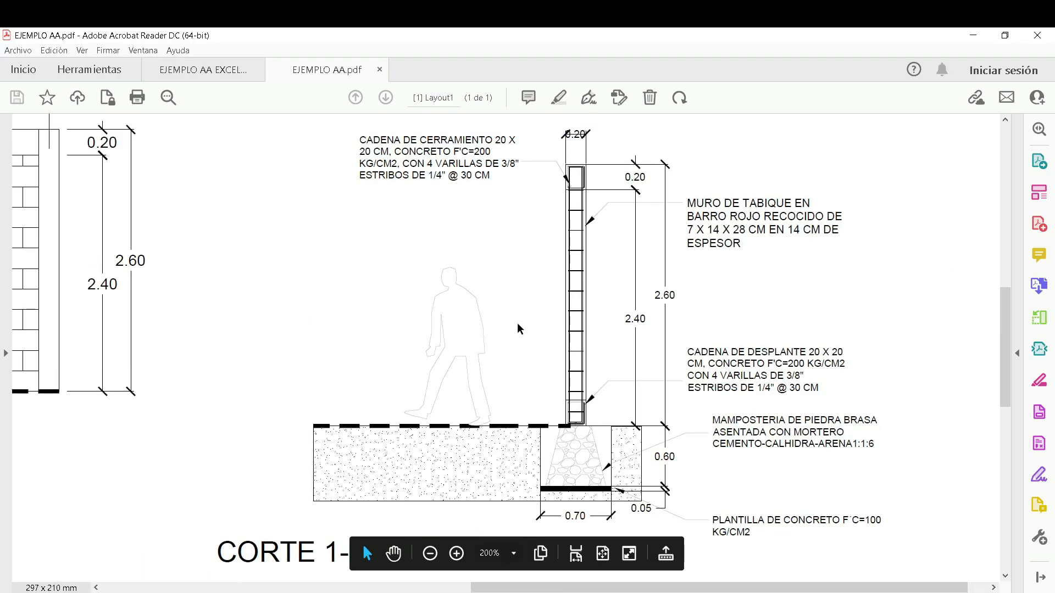
scroll(477, 533, "down", 2)
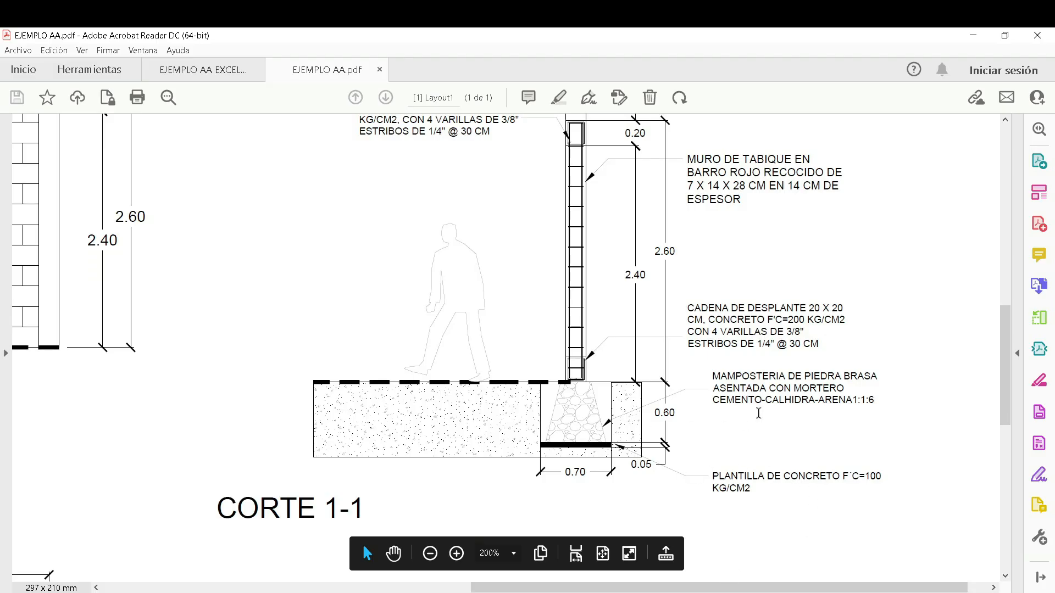
scroll(854, 394, "up", 1)
scroll(854, 393, "up", 1)
scroll(728, 455, "down", 1)
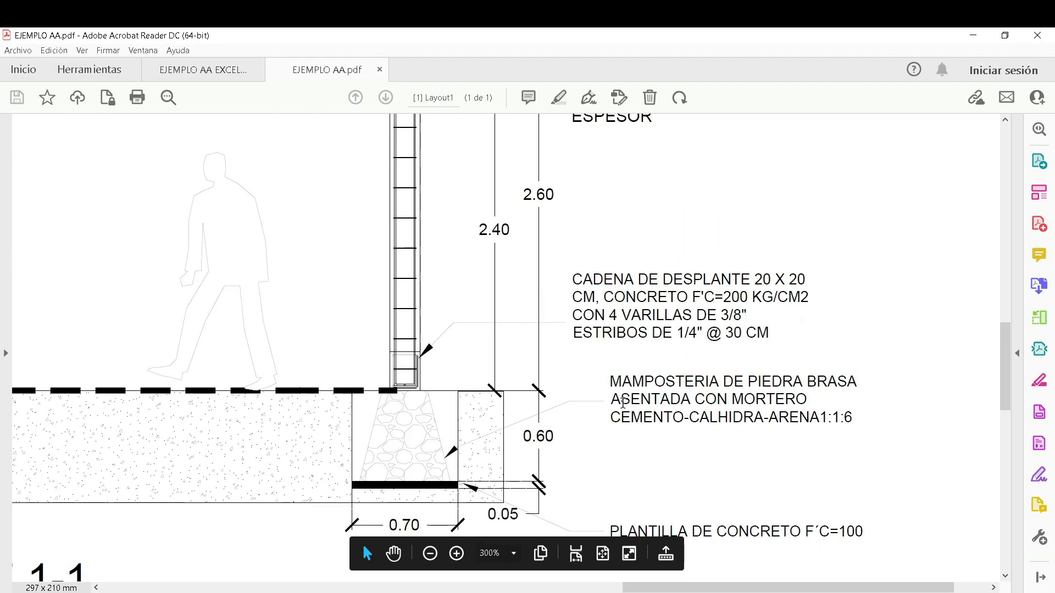
scroll(607, 313, "up", 3)
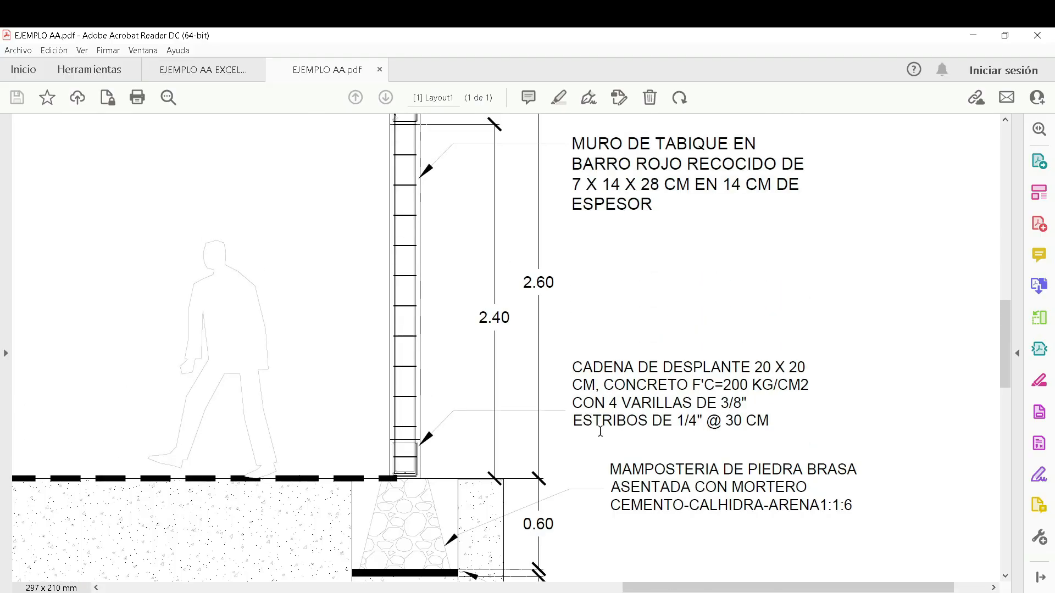
scroll(606, 313, "up", 2)
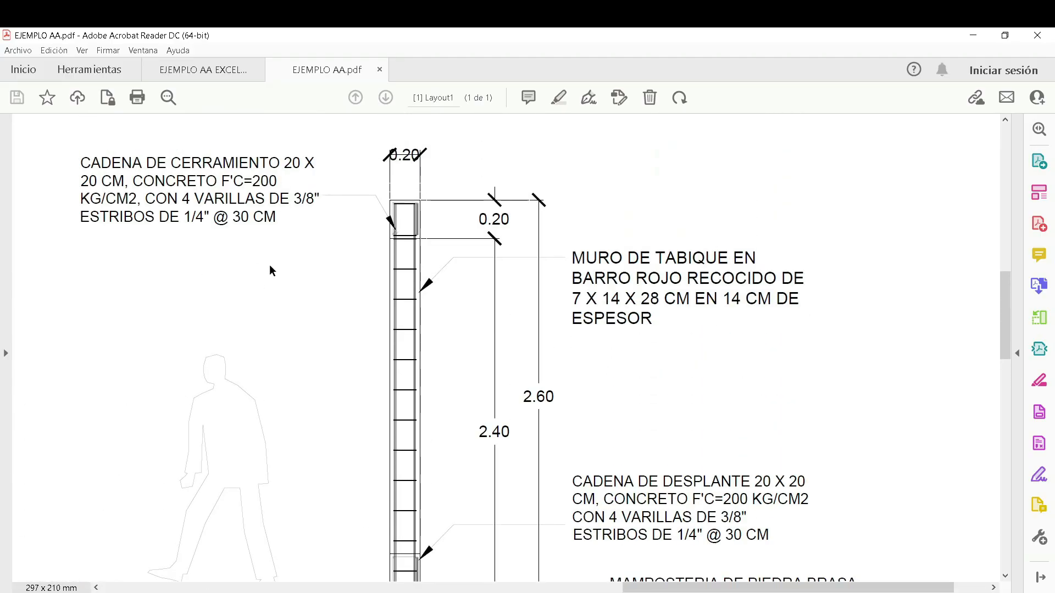
Compare the ALZADO, PLANTA and CORTE 1-1 views across the whole sheet, then examine the foundation's dimensions in the section
scroll(366, 333, "down", 1)
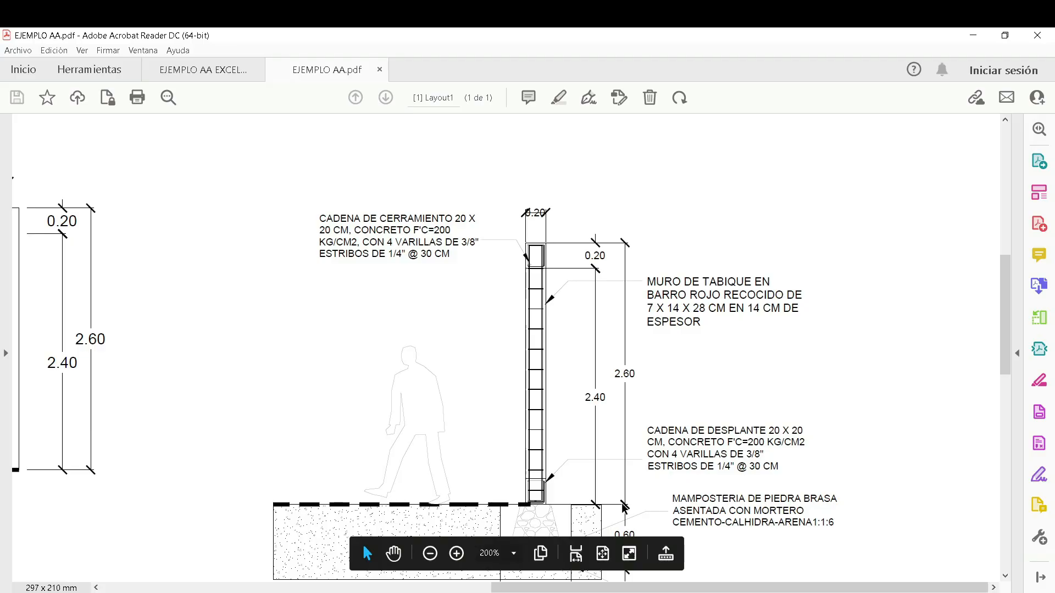
scroll(594, 457, "down", 2)
scroll(480, 374, "down", 5)
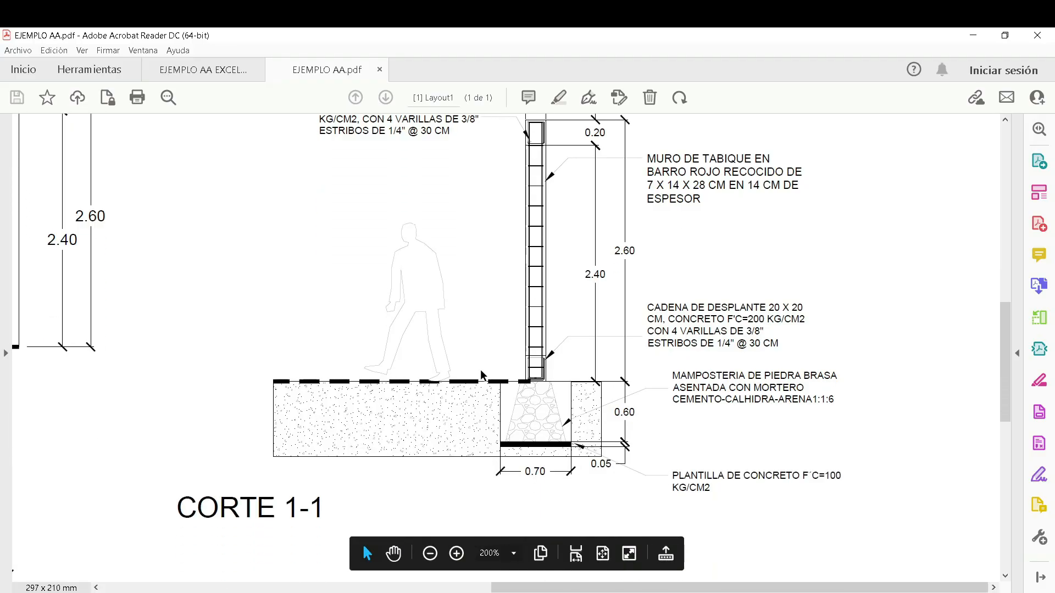
scroll(480, 375, "down", 2)
scroll(440, 346, "down", 1)
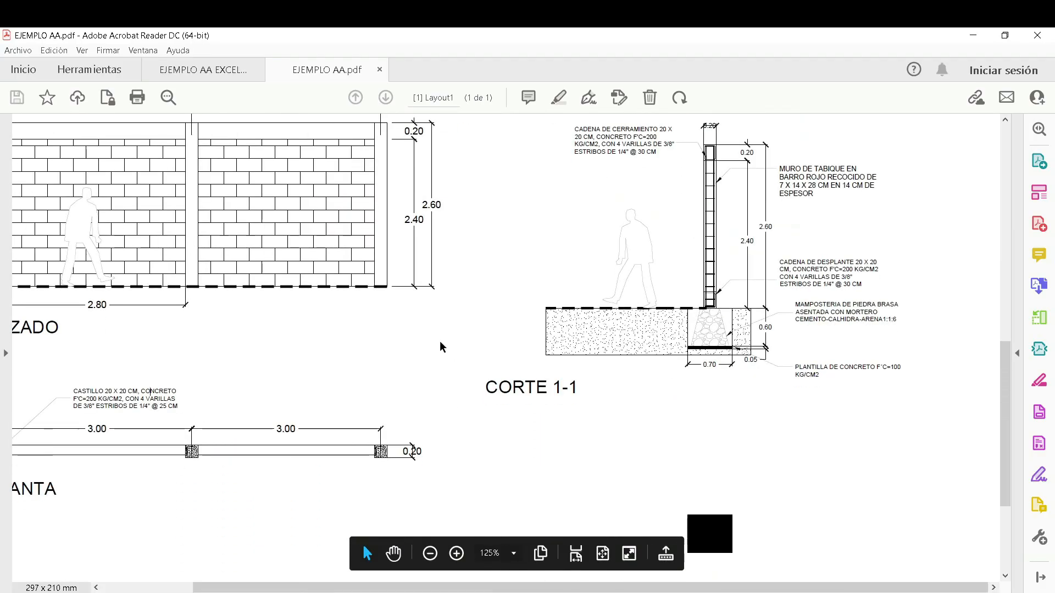
scroll(439, 346, "down", 2)
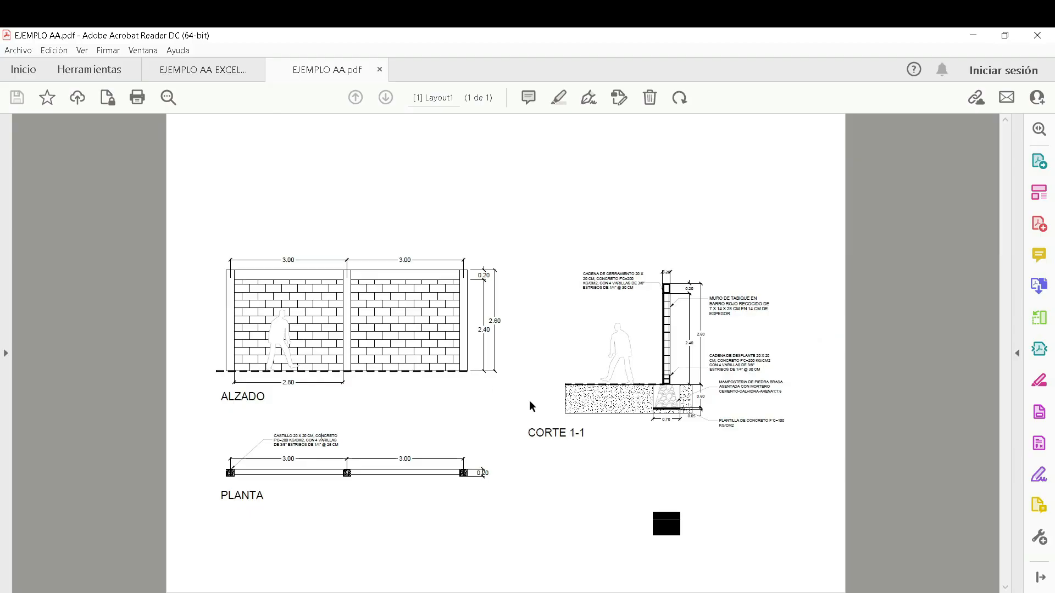
scroll(566, 423, "up", 1)
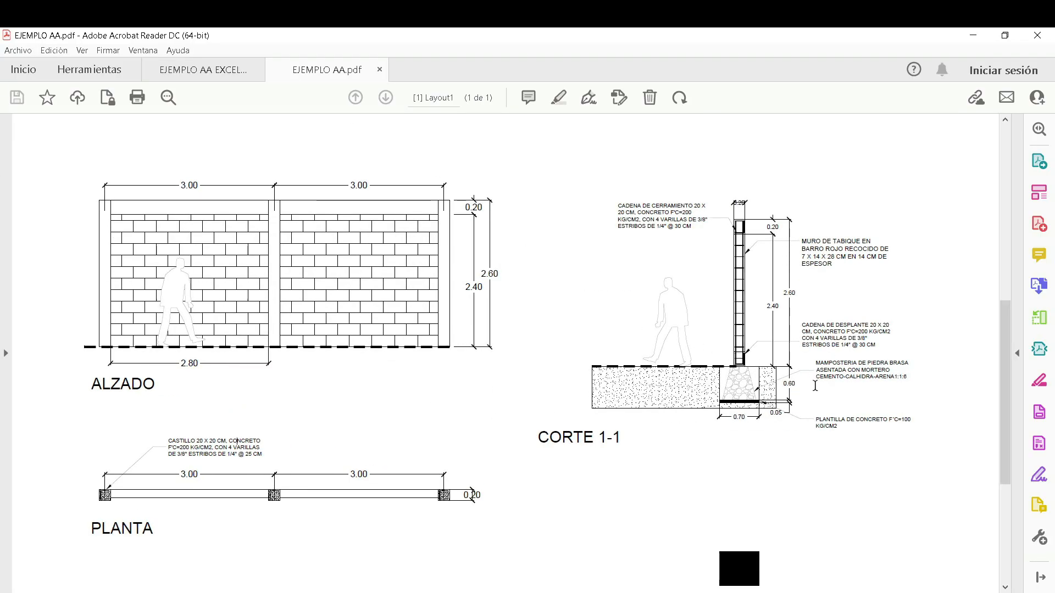
scroll(808, 381, "up", 2)
scroll(769, 363, "up", 2)
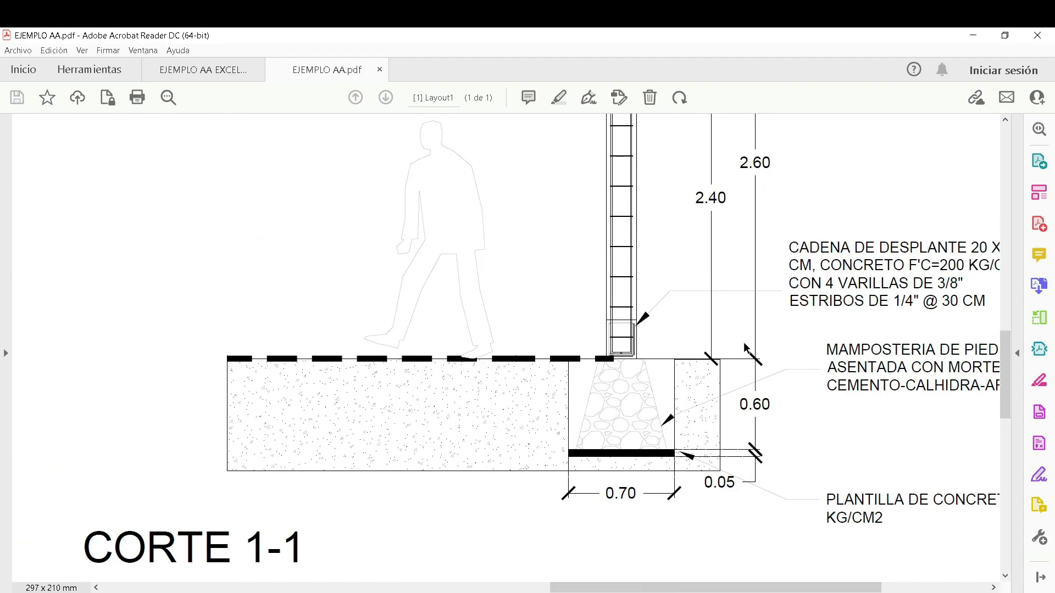
Copy the first concept's text, TRAZO Y NIVELACION DE TERRENO PARA DESPLANTE DE ESTRUCTURA, from EJEMPLO AA EXCEL.pdf
left_click(180, 79)
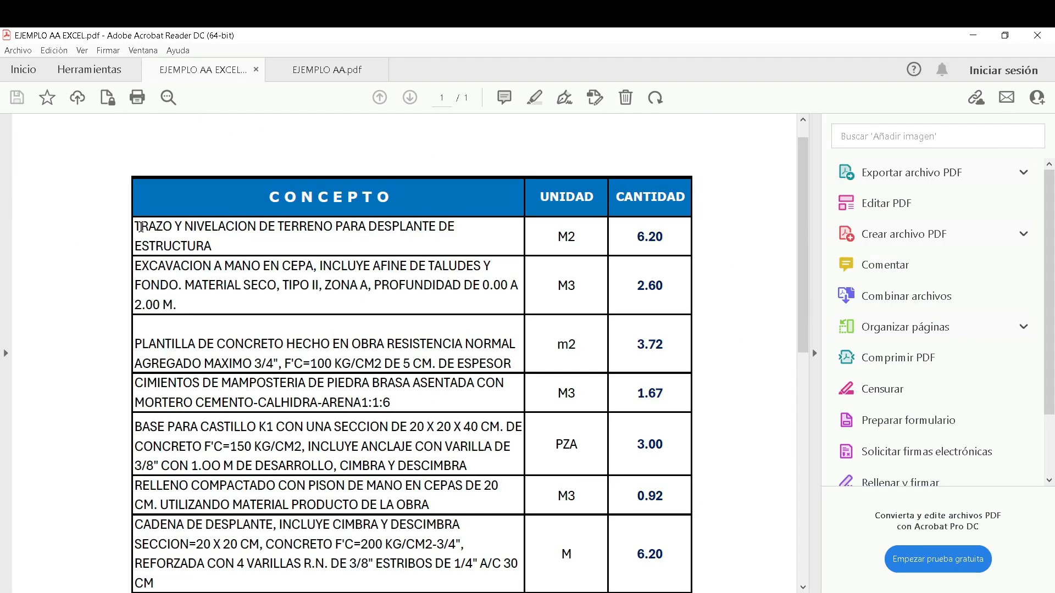
left_click_drag(135, 226, 211, 245)
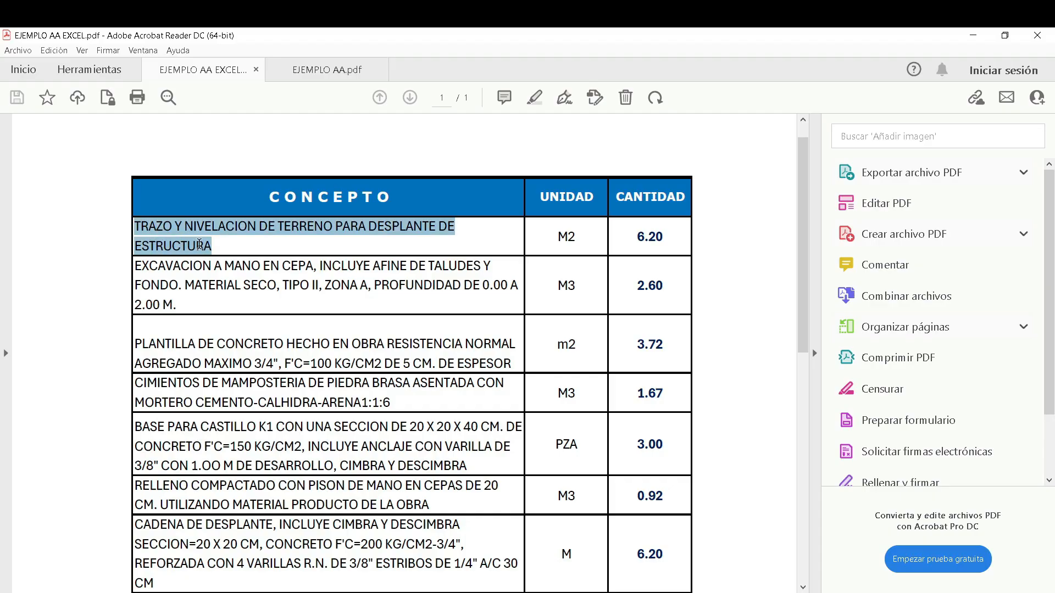
right_click(200, 238)
left_click(230, 243)
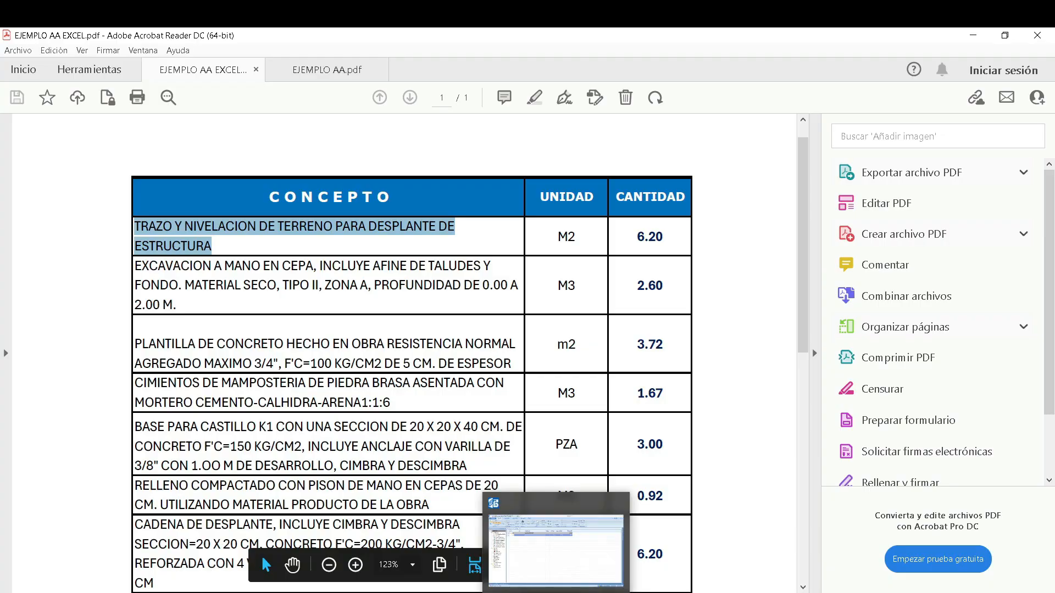
Switch to OPUS and paste the copied concept text as the description of the element row under Barda perimetral
left_click(556, 592)
left_click(315, 187)
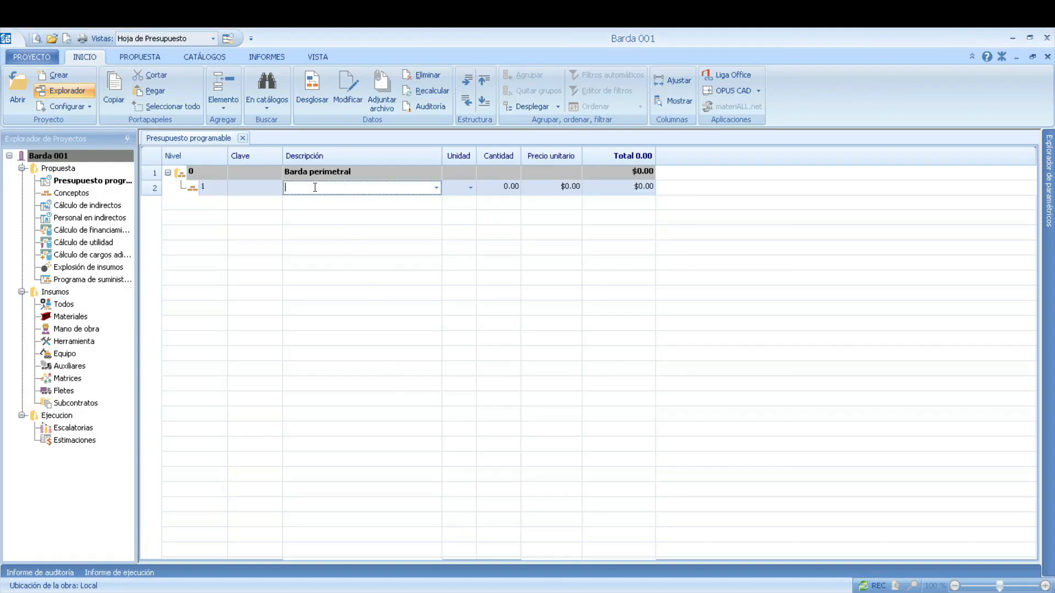
key("ctrl+v")
left_click(343, 236)
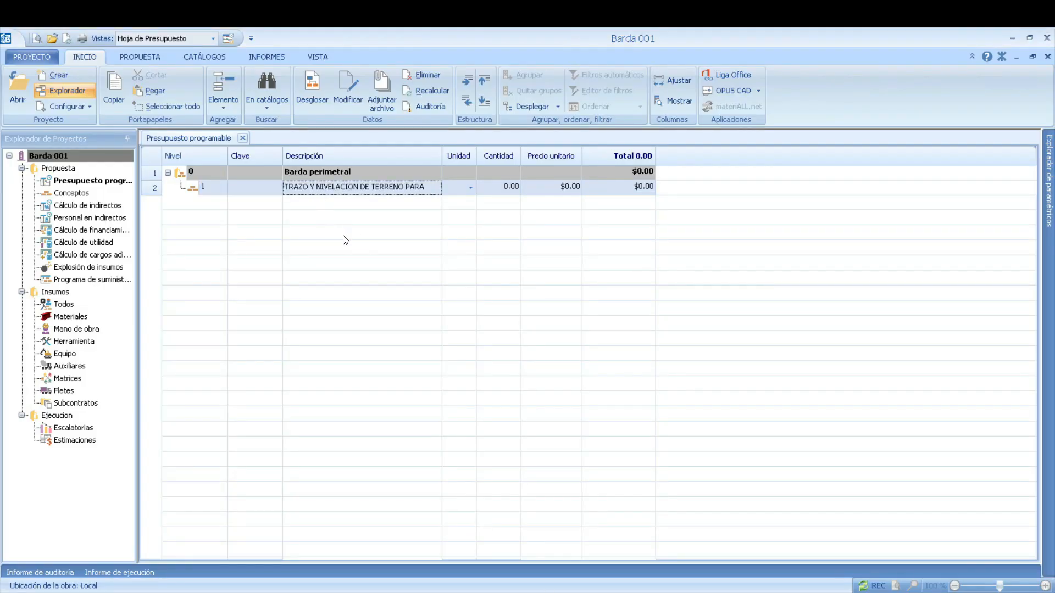
Open the TRAZO Y NIVELACION concept for modification, review its full description, Clave and Matriz fields, and close the dialog
right_click(341, 187)
left_click(410, 246)
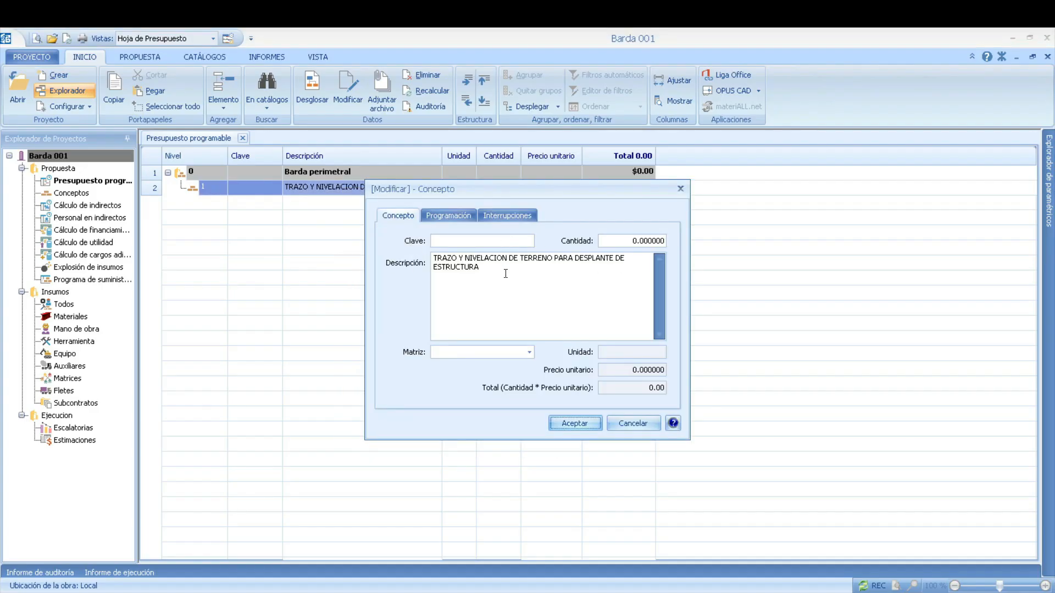
left_click(457, 244)
left_click(529, 352)
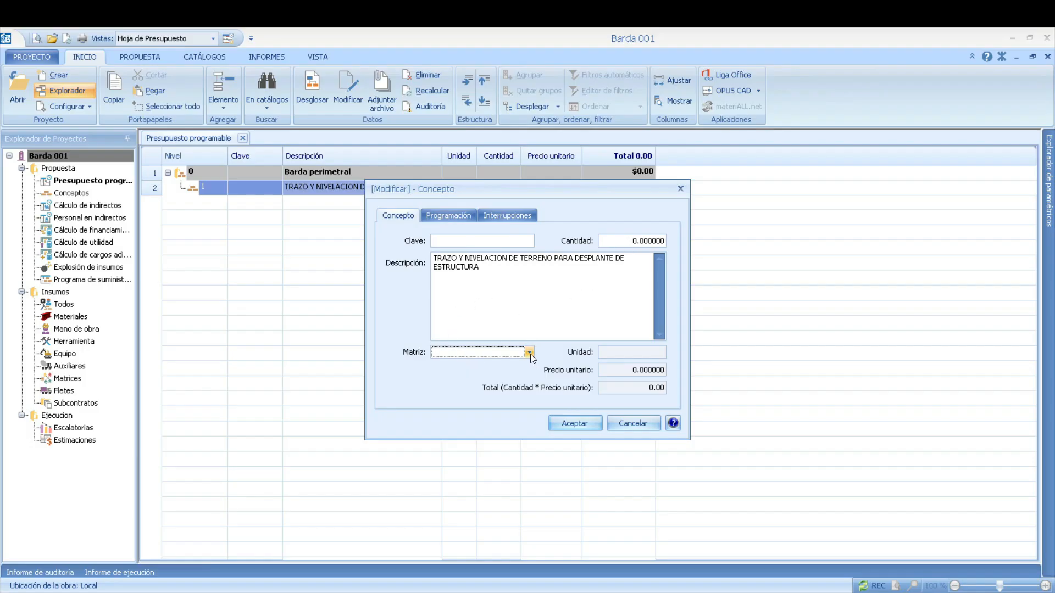
left_click(499, 271)
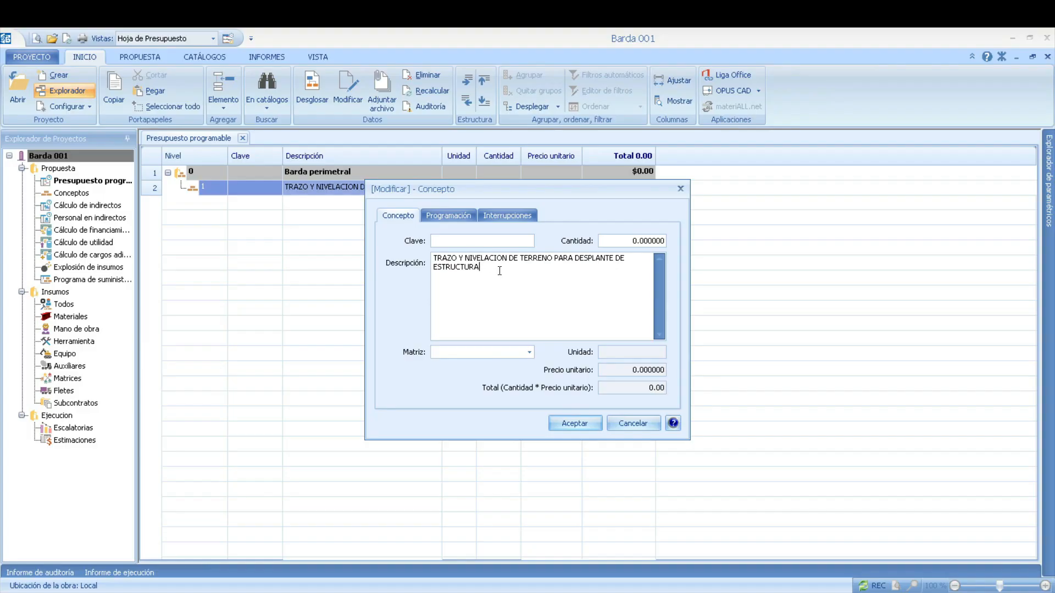
left_click(462, 241)
left_click(588, 421)
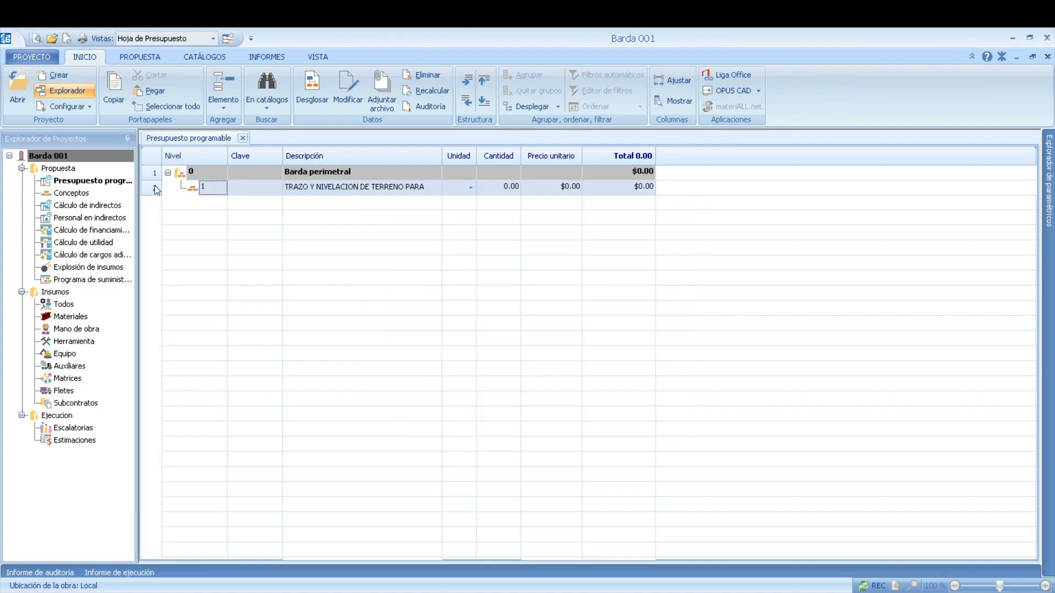
Enter TRZ-01 as the Clave of the TRAZO Y NIVELACION concept
left_click(265, 186)
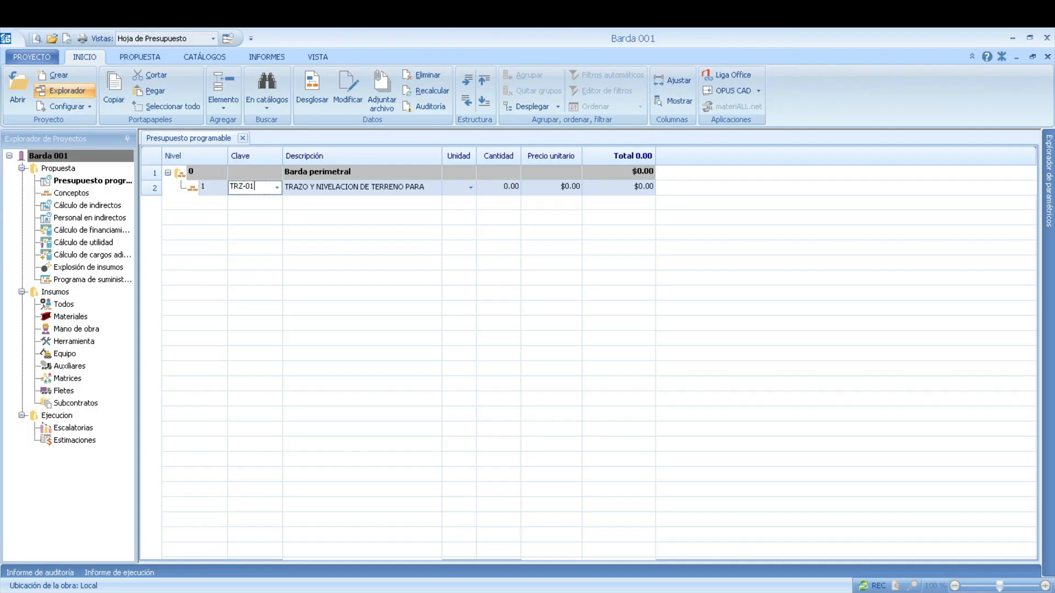
key("Return")
left_click(360, 231)
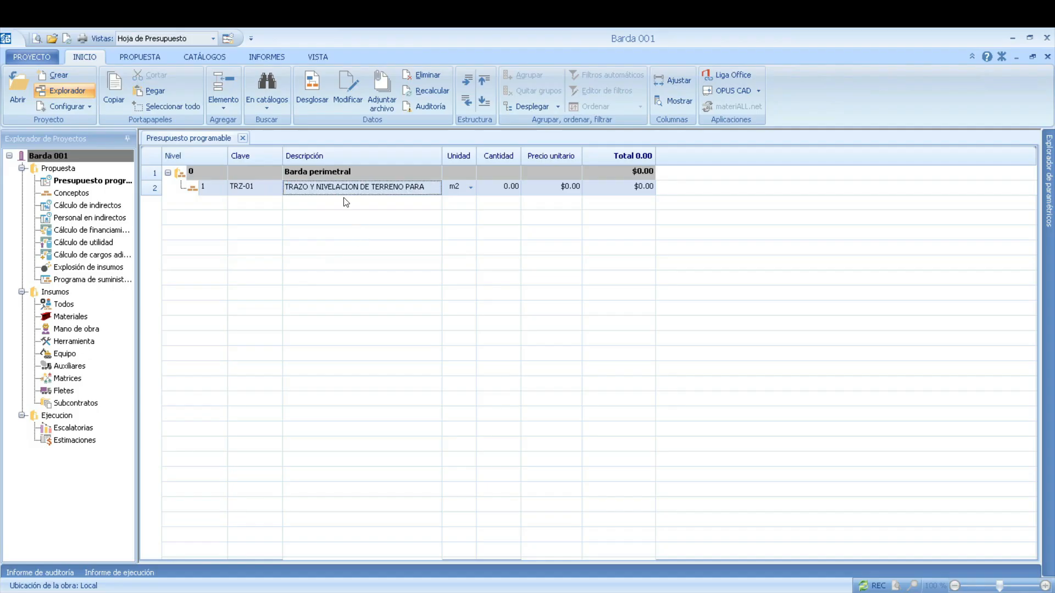
Browse the units available for the TRZ-01 concept and close the list without choosing another one
left_click(472, 187)
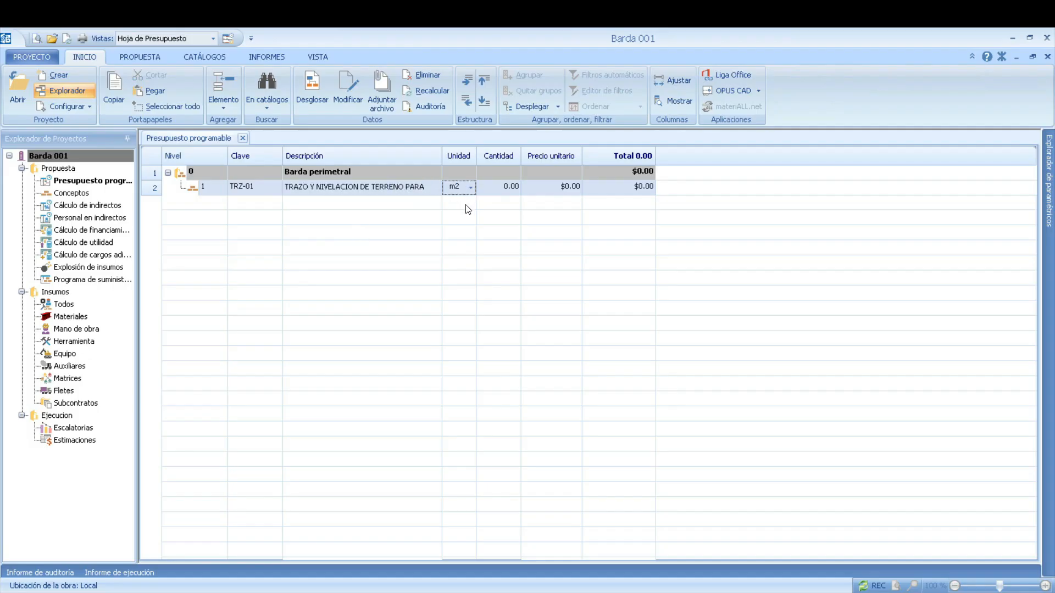
left_click(471, 188)
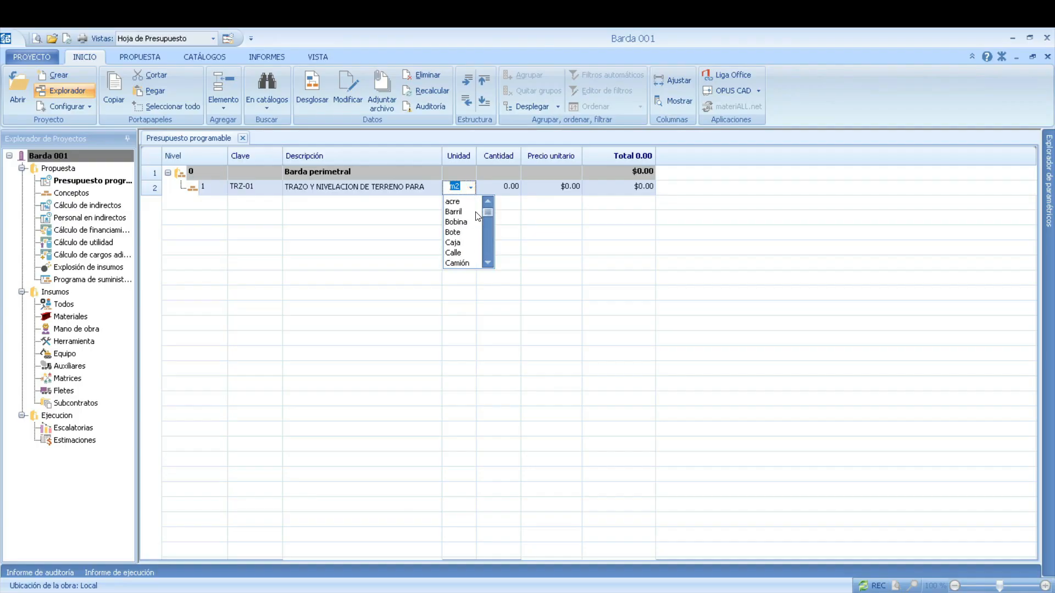
scroll(476, 224, "down", 10)
left_click(522, 237)
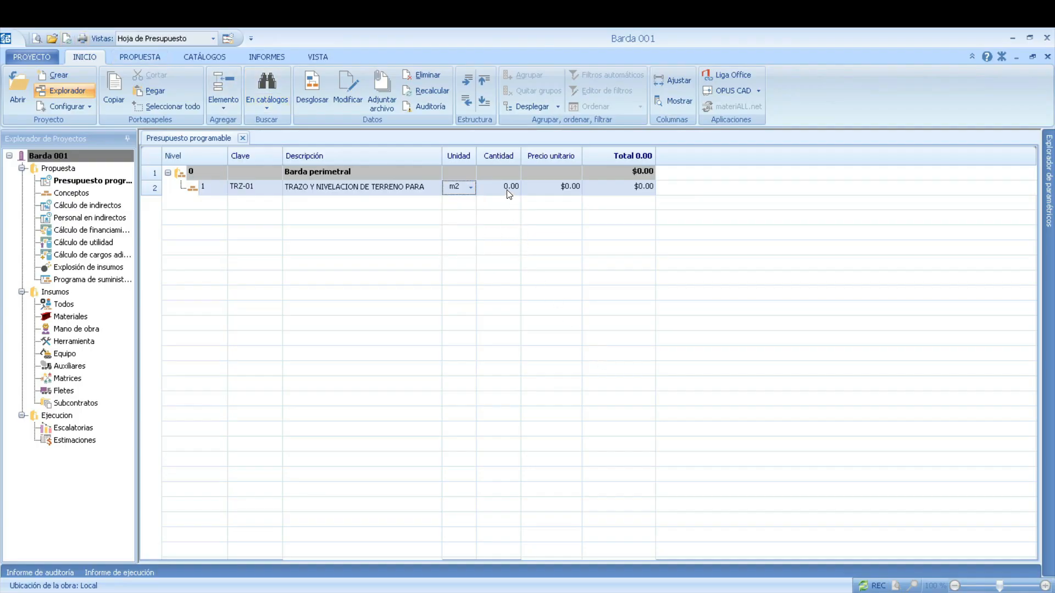
Switch to EJEMPLO AA EXCEL.pdf in Acrobat Reader and mark the 6.20 quantity of the TRAZO Y NIVELACION concept
mouse_move(627, 591)
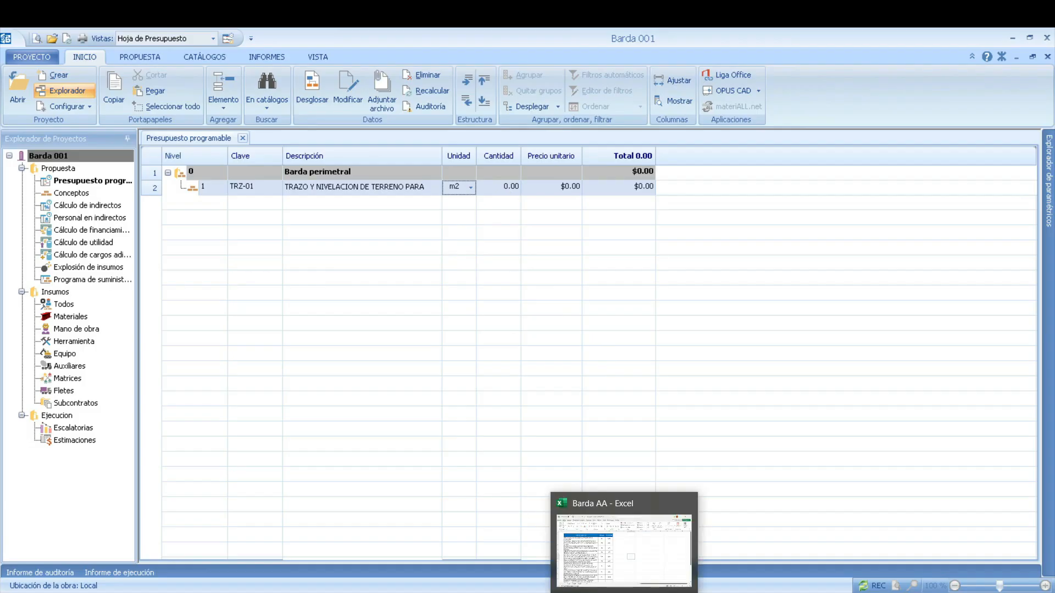
left_click(552, 552)
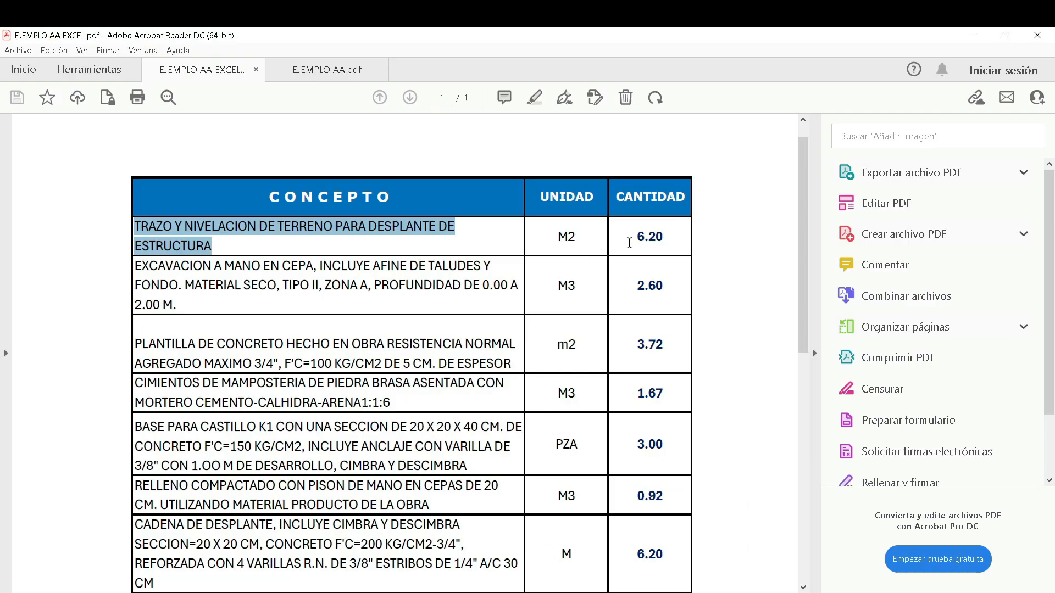
left_click_drag(635, 237, 665, 242)
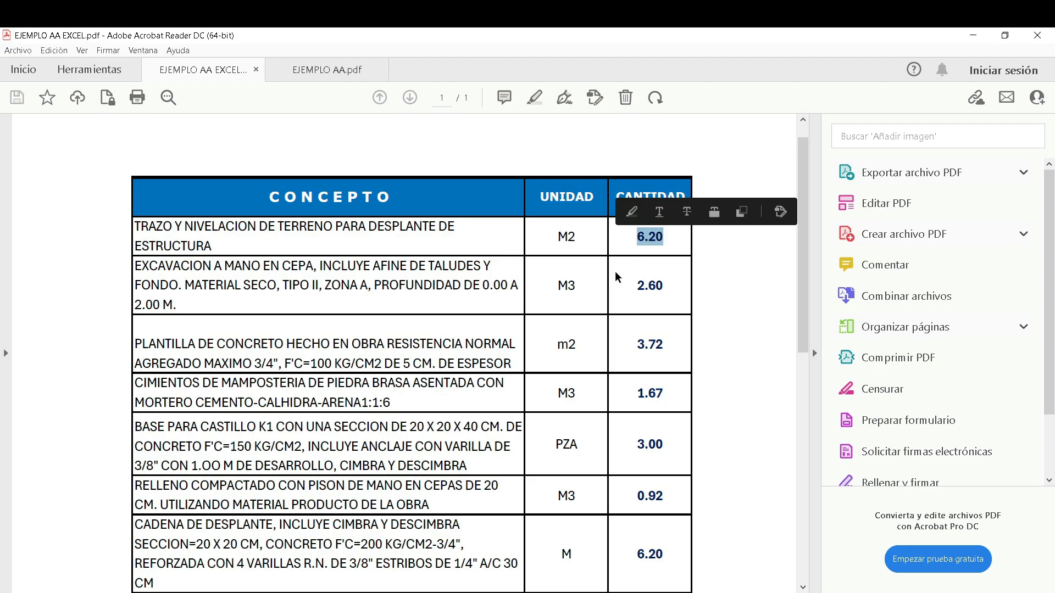
Examine the foundation section CORTE 1-1 in EJEMPLO AA.pdf, including the trench's width and depth and the plantilla thickness
left_click(306, 86)
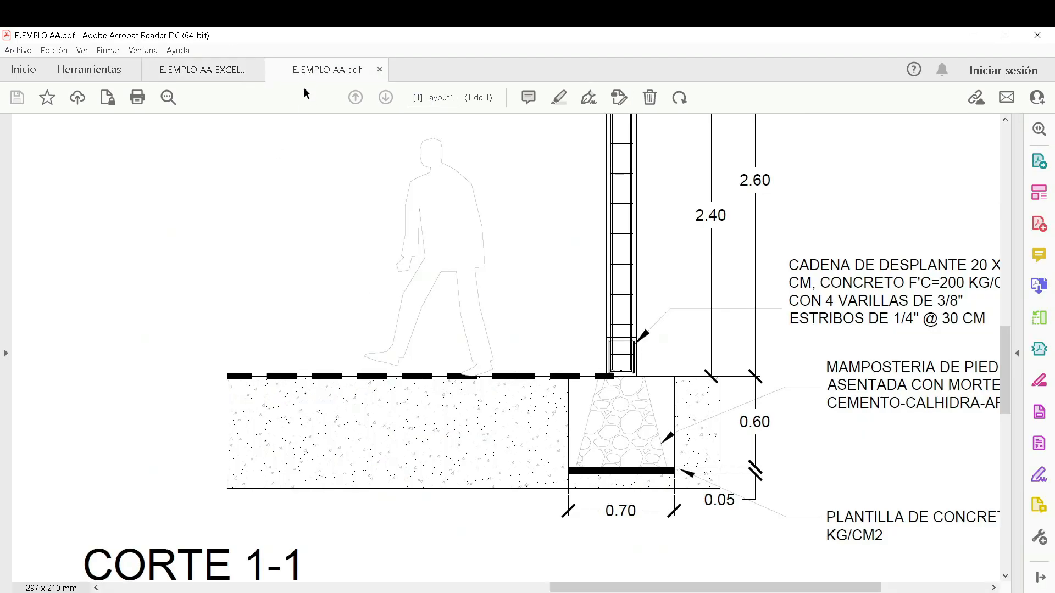
scroll(537, 463, "down", 2)
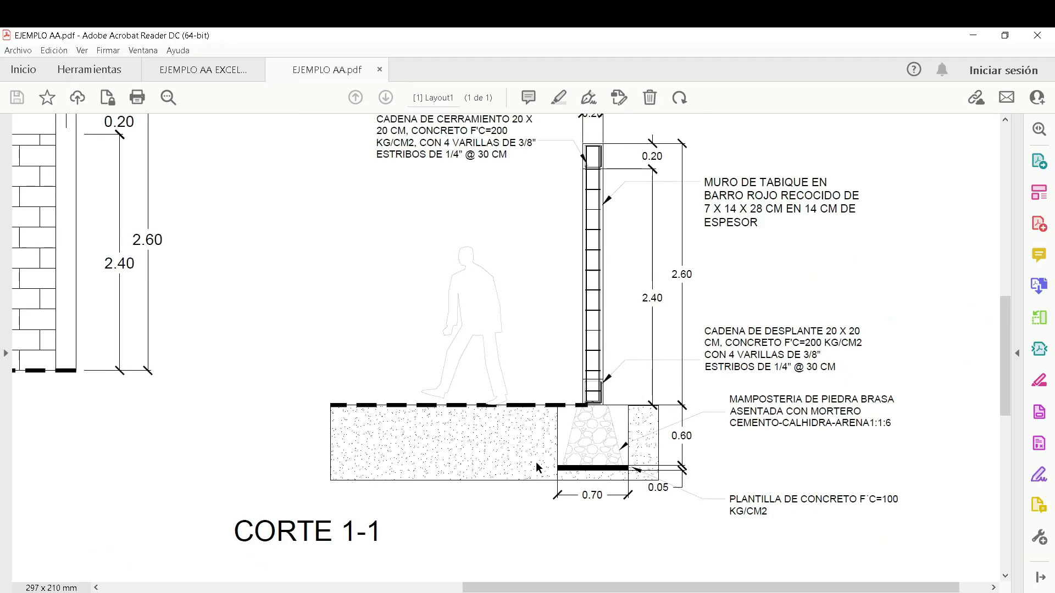
scroll(602, 346, "up", 1)
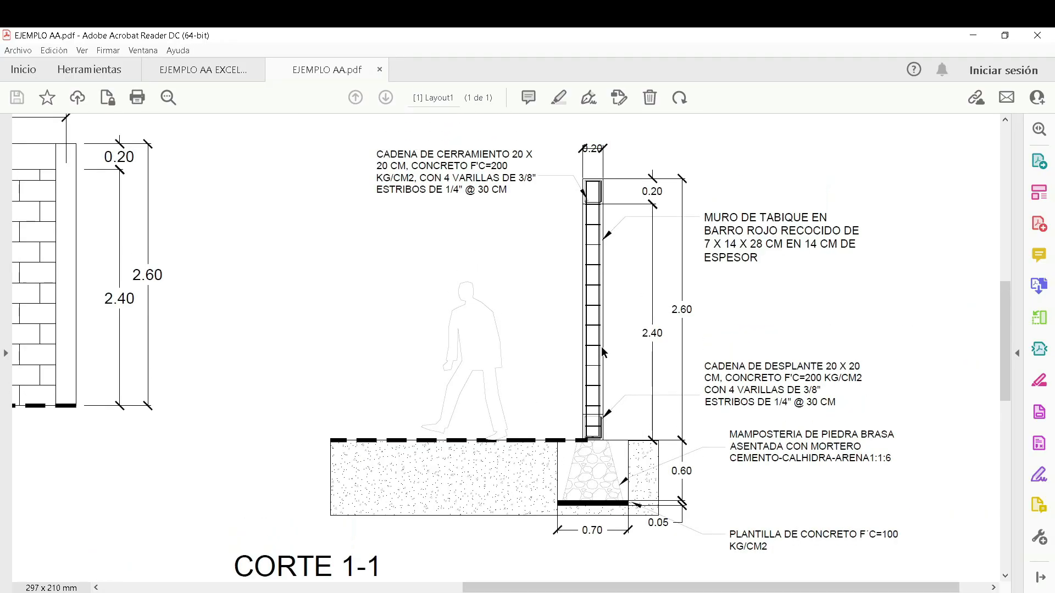
scroll(601, 346, "up", 1)
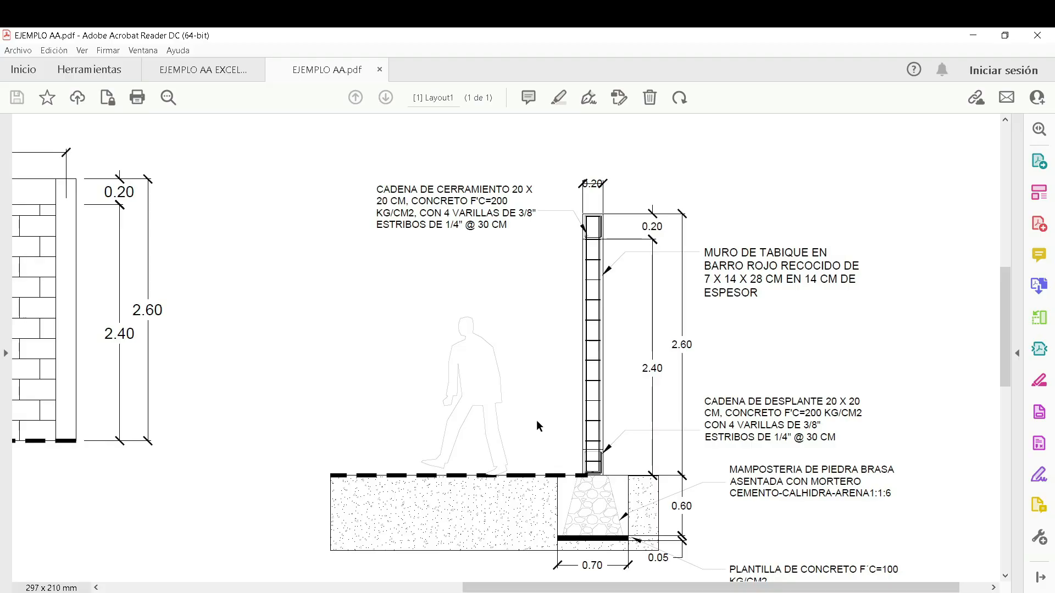
scroll(536, 427, "down", 1)
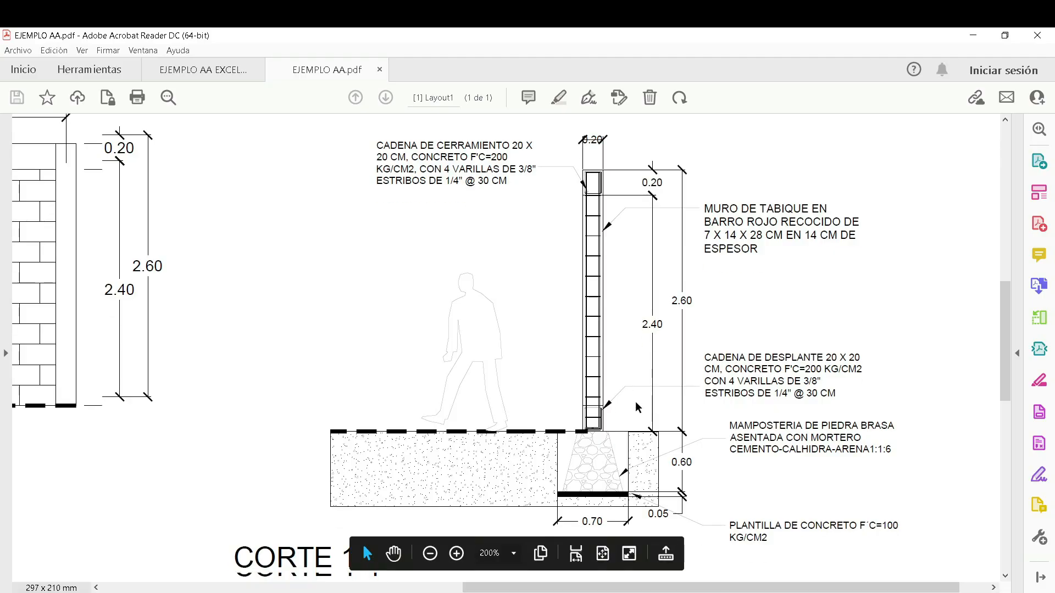
scroll(636, 408, "down", 1)
scroll(654, 450, "up", 1)
scroll(664, 471, "up", 3)
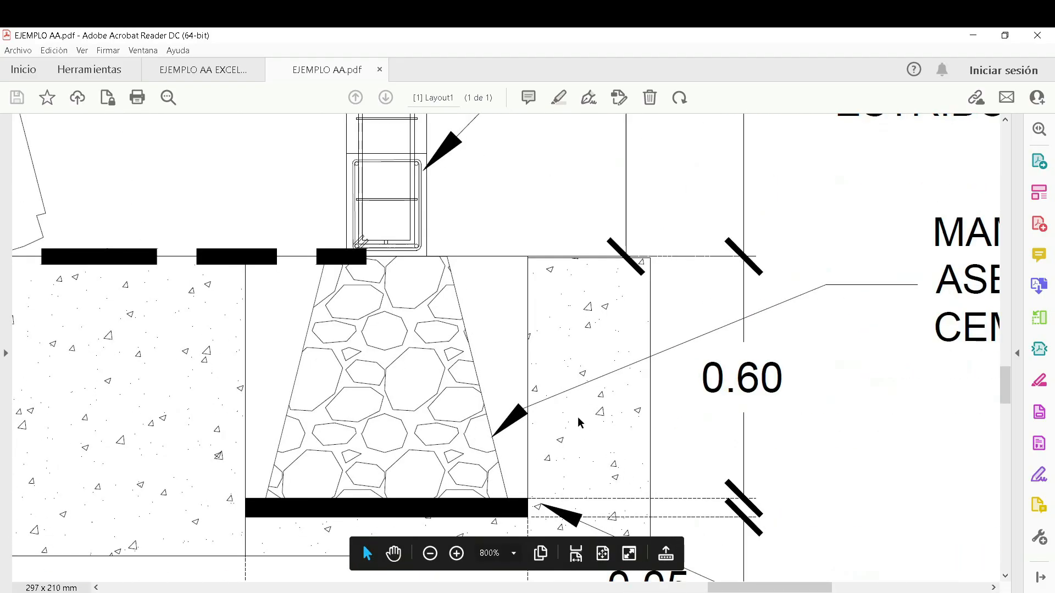
scroll(575, 391, "down", 1)
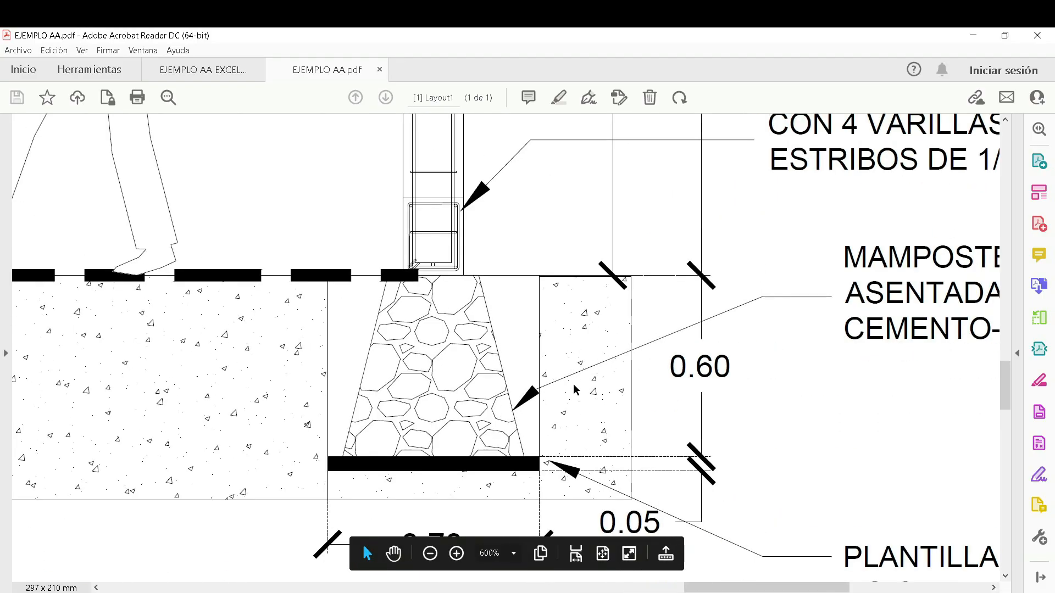
scroll(429, 393, "down", 2)
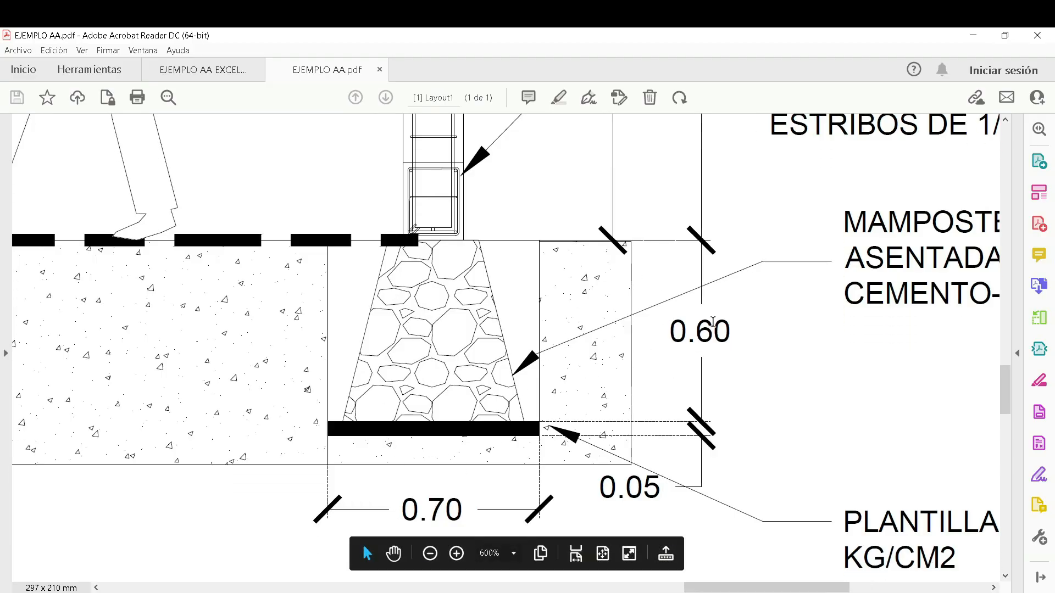
scroll(589, 349, "down", 1)
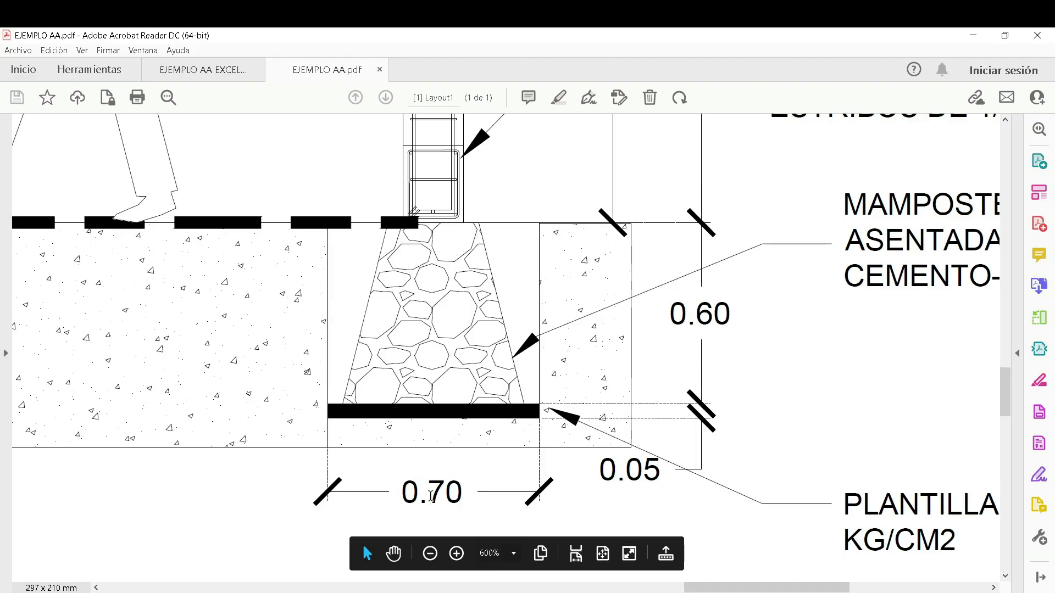
scroll(608, 403, "up", 1)
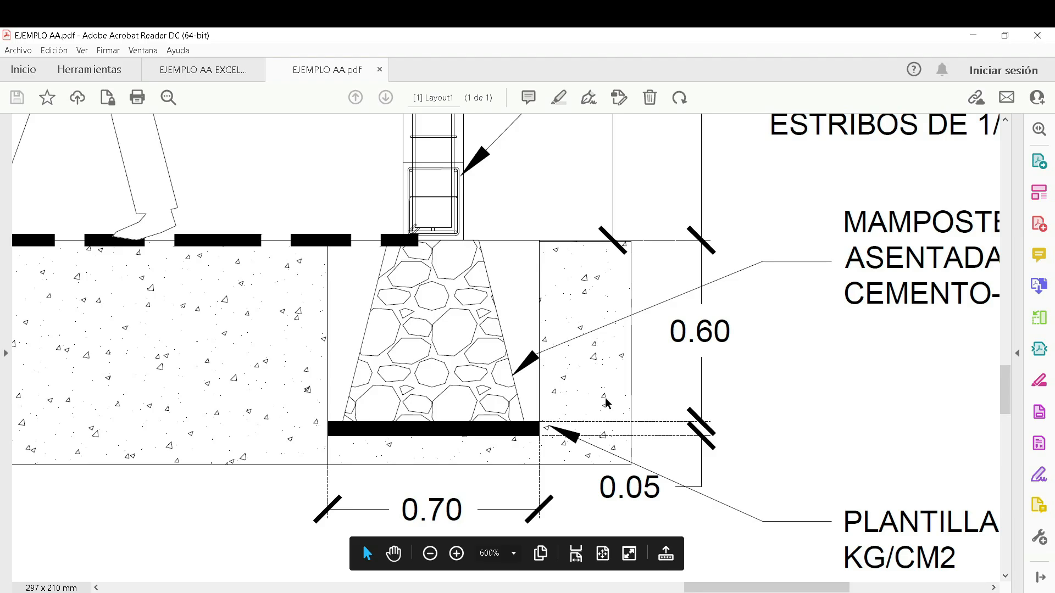
scroll(606, 404, "down", 3)
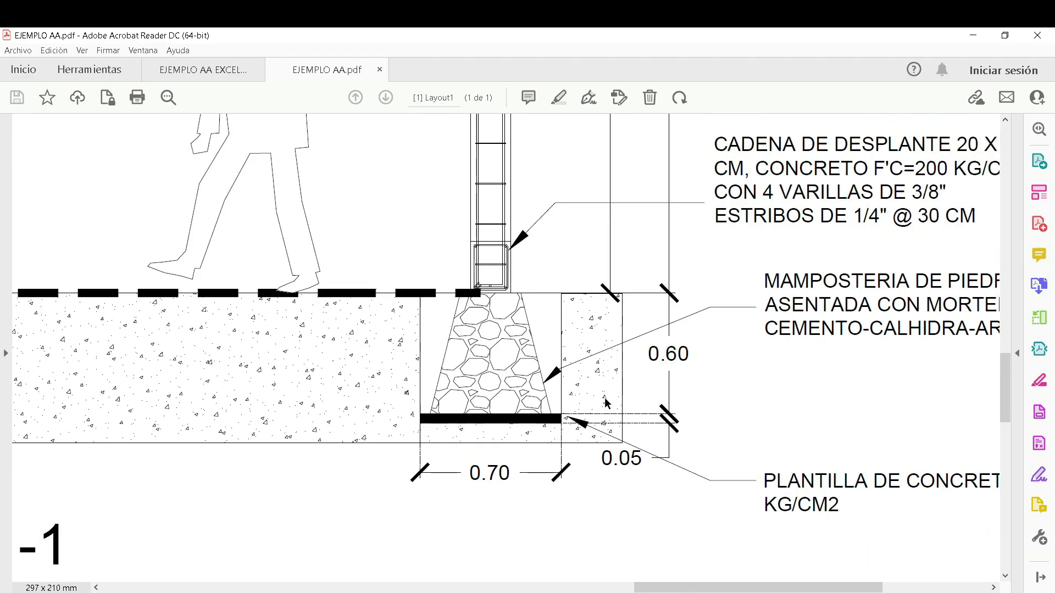
Copy the TRAZO Y NIVELACION quantity from EJEMPLO AA EXCEL.pdf, switch to OPUS and set the Cantidad of the TRZ-01 concept to 6.20
left_click(204, 70)
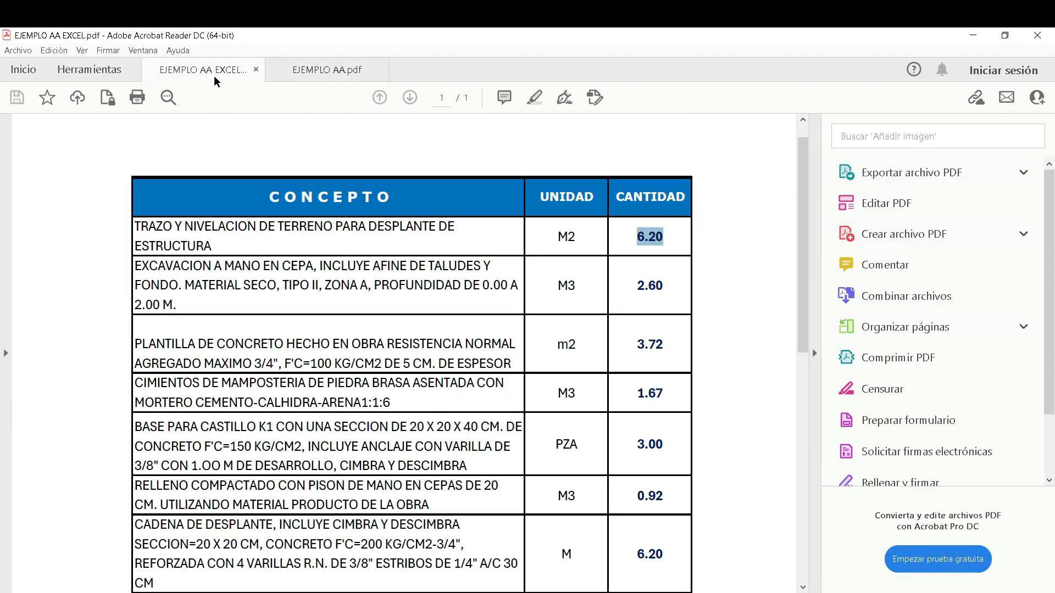
right_click(646, 240)
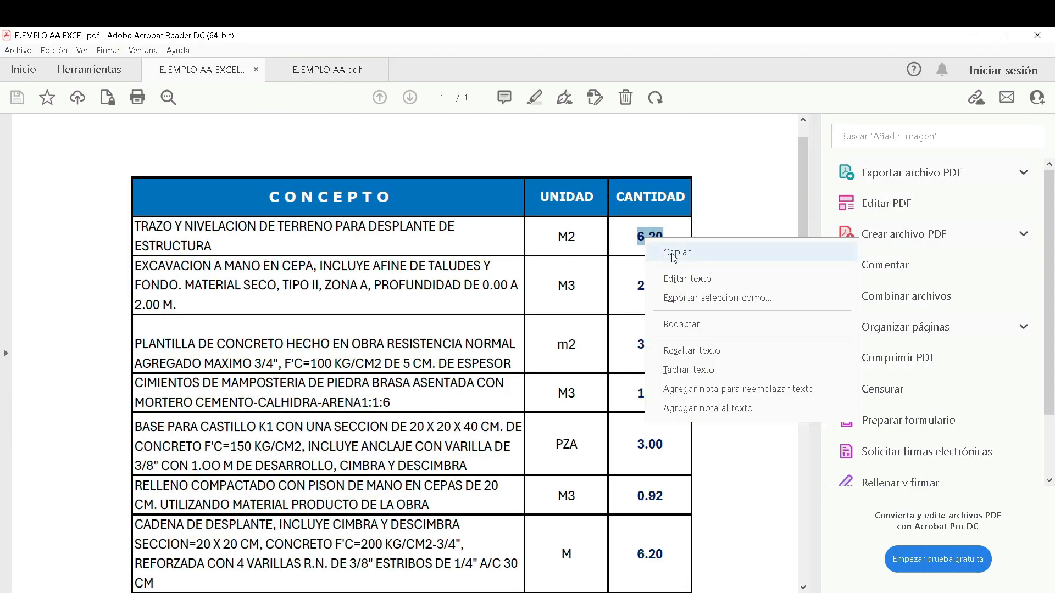
left_click(674, 258)
left_click(413, 592)
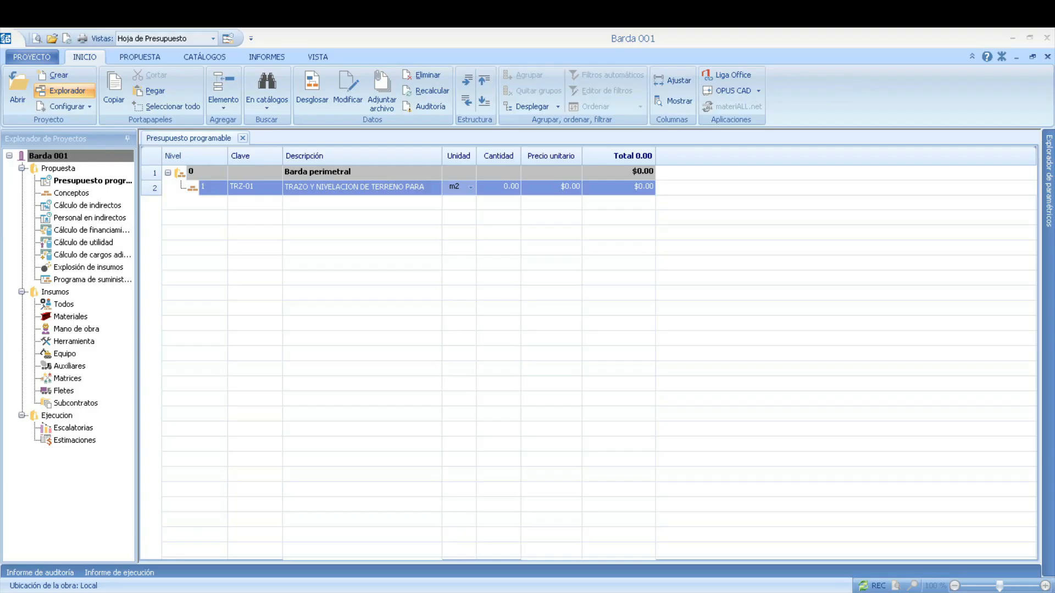
double_click(499, 187)
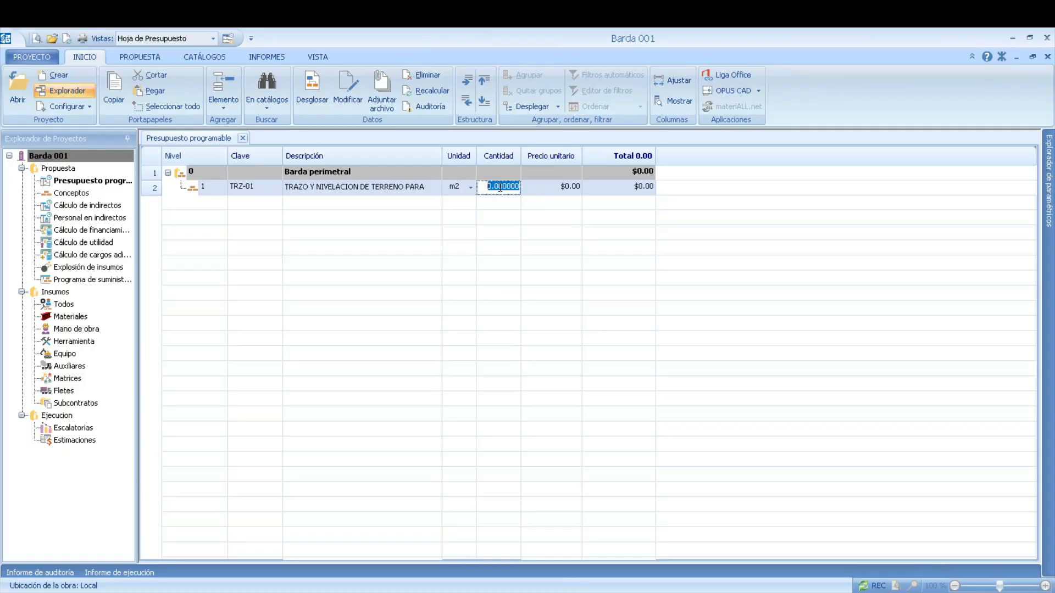
type("6.20")
key("Return")
Open the unit price breakdown of the TRZ-01 concept and show its Materiales
left_click(554, 190)
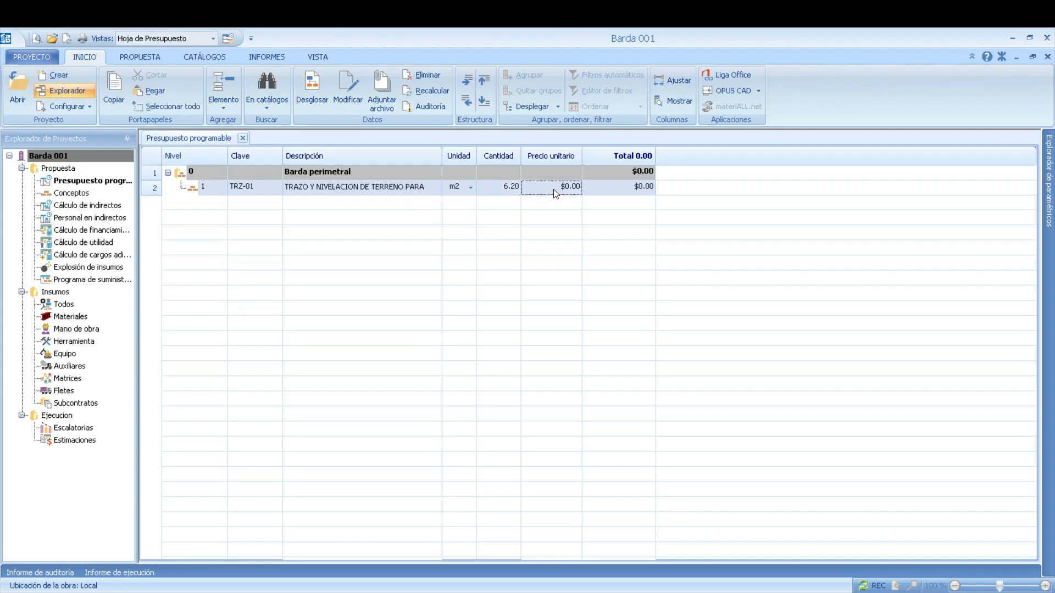
double_click(555, 191)
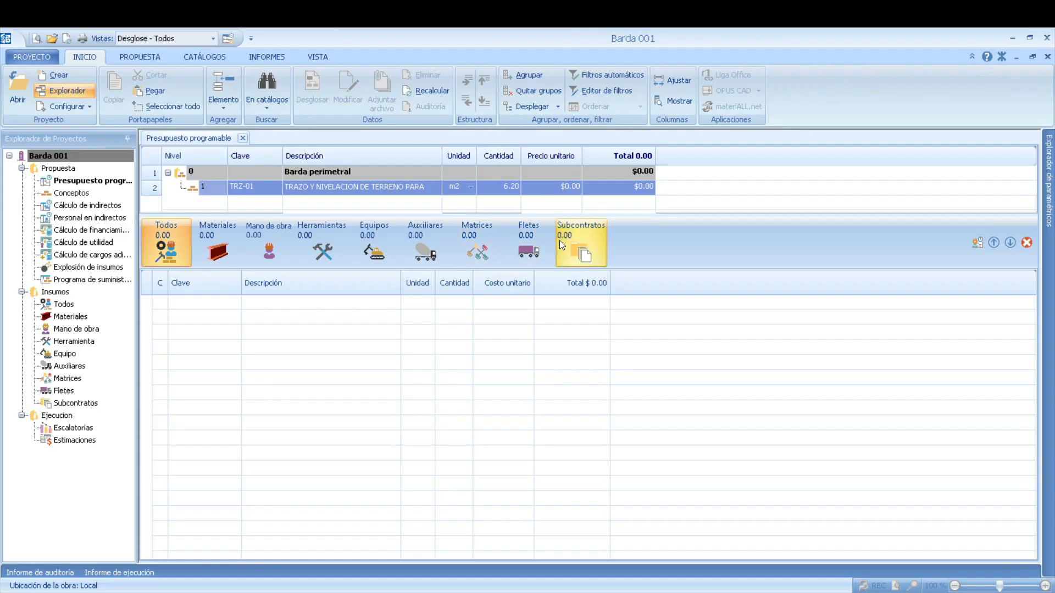
left_click(219, 242)
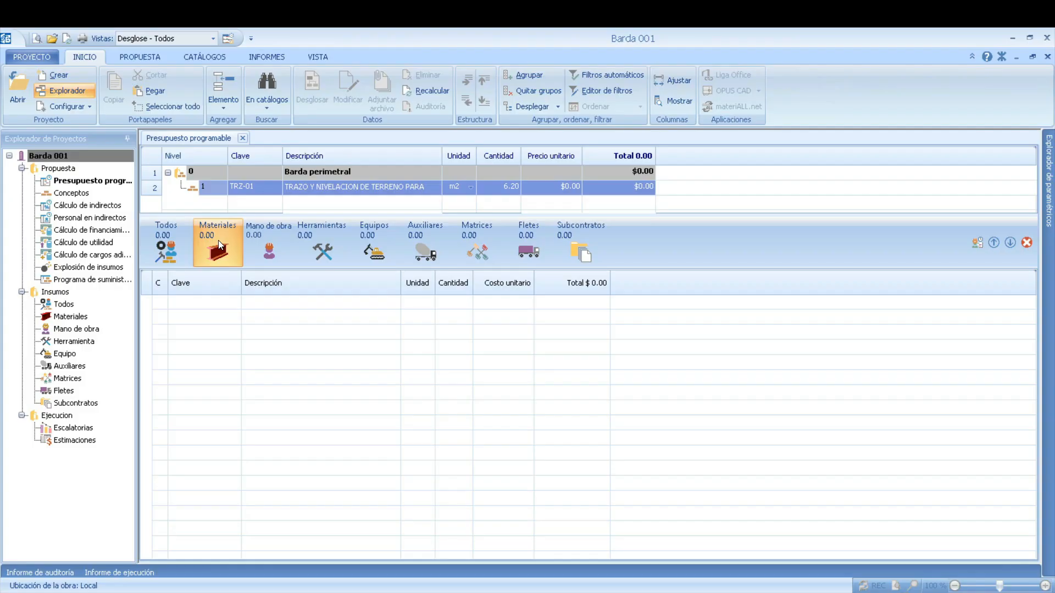
right_click(272, 303)
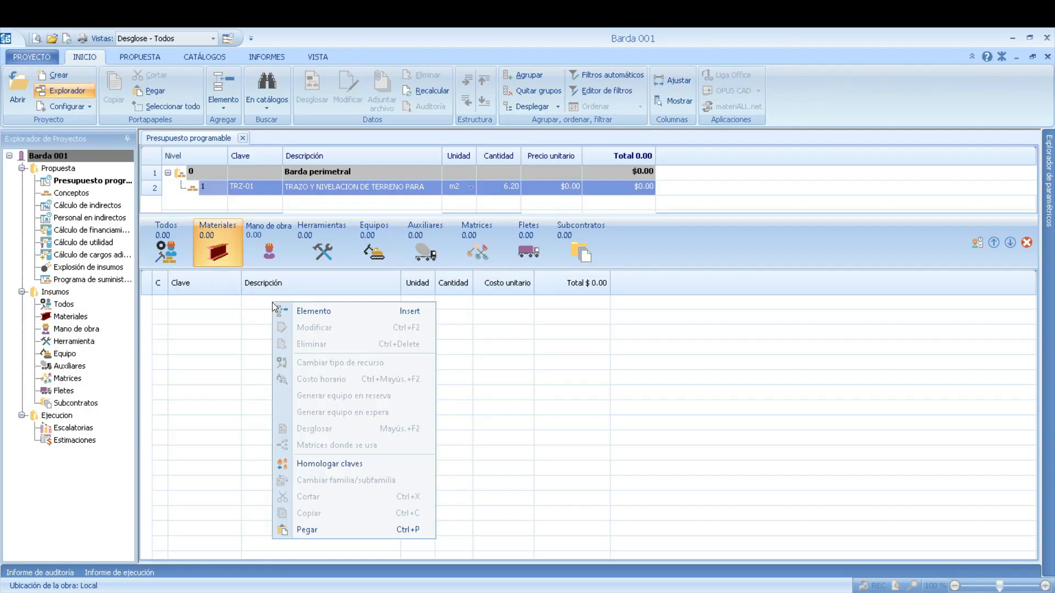
left_click(325, 311)
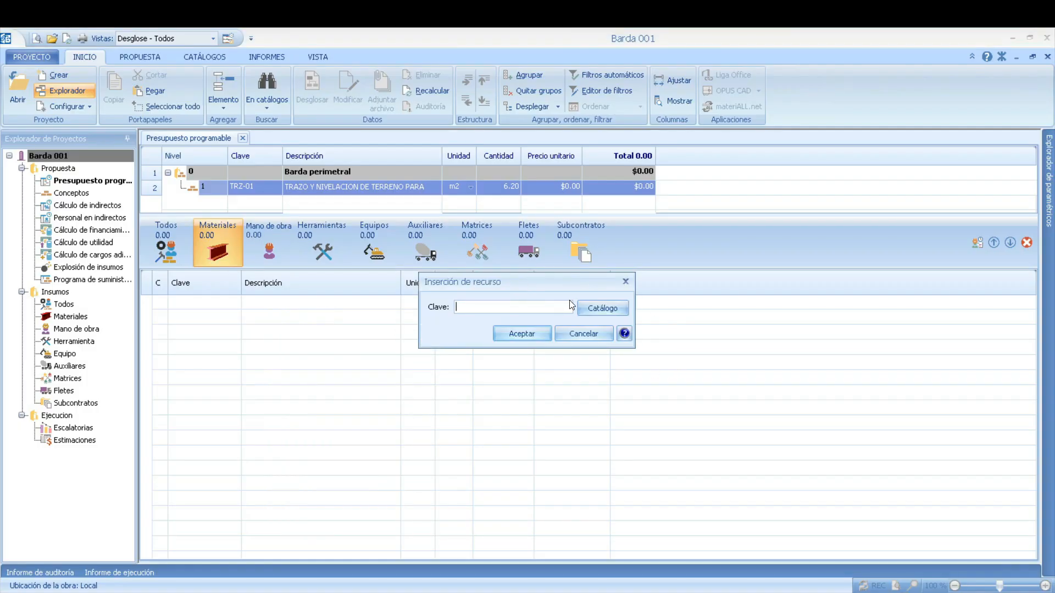
left_click(591, 330)
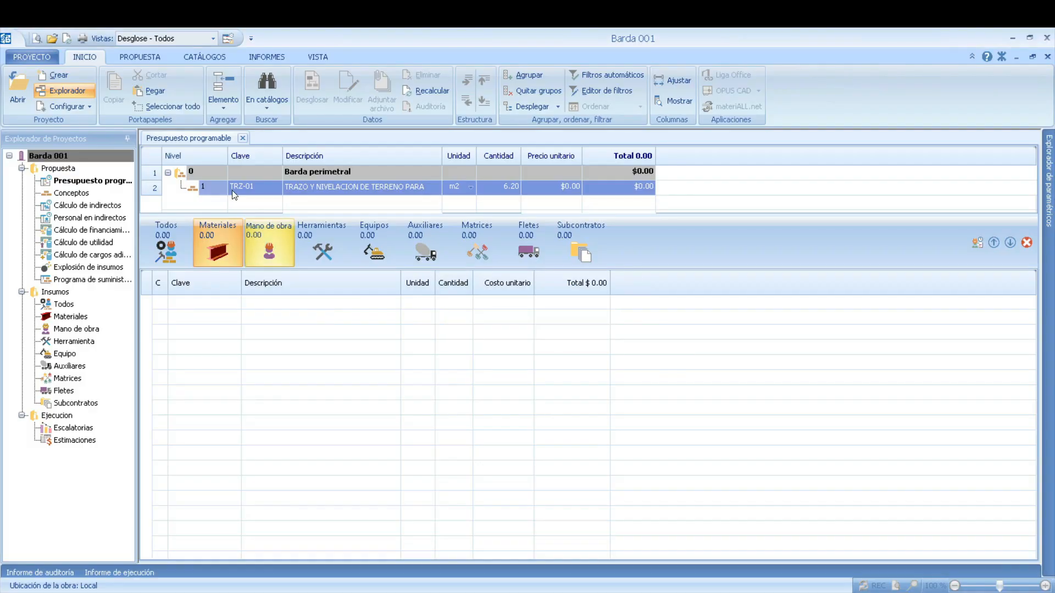
Insert a material with the Clave CAL-01 into the TRZ-01 breakdown, accepting its general data as offered
left_click(219, 109)
left_click(247, 123)
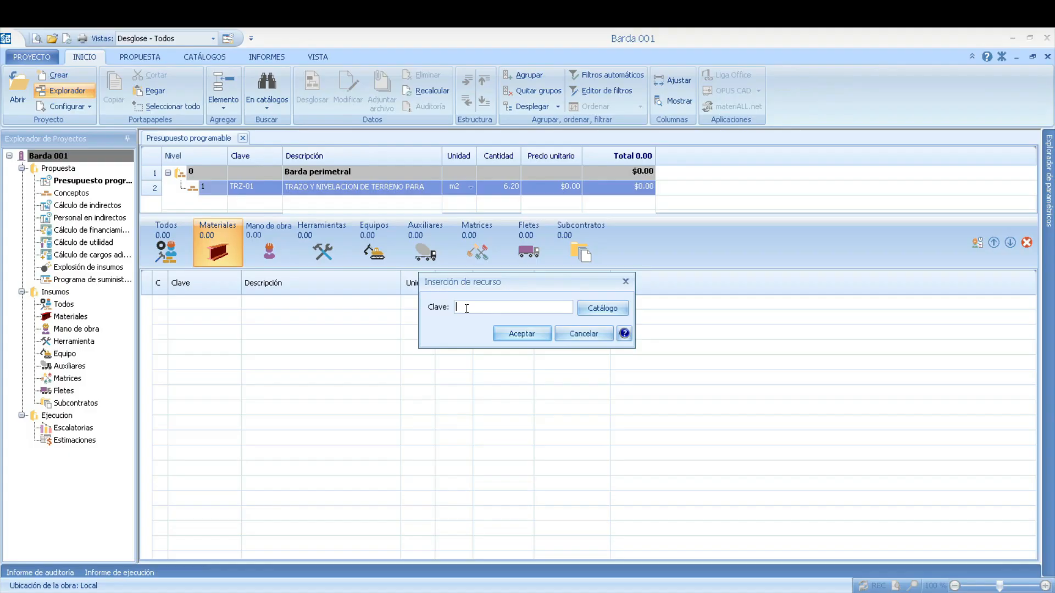
type("CAL-01")
key("Return")
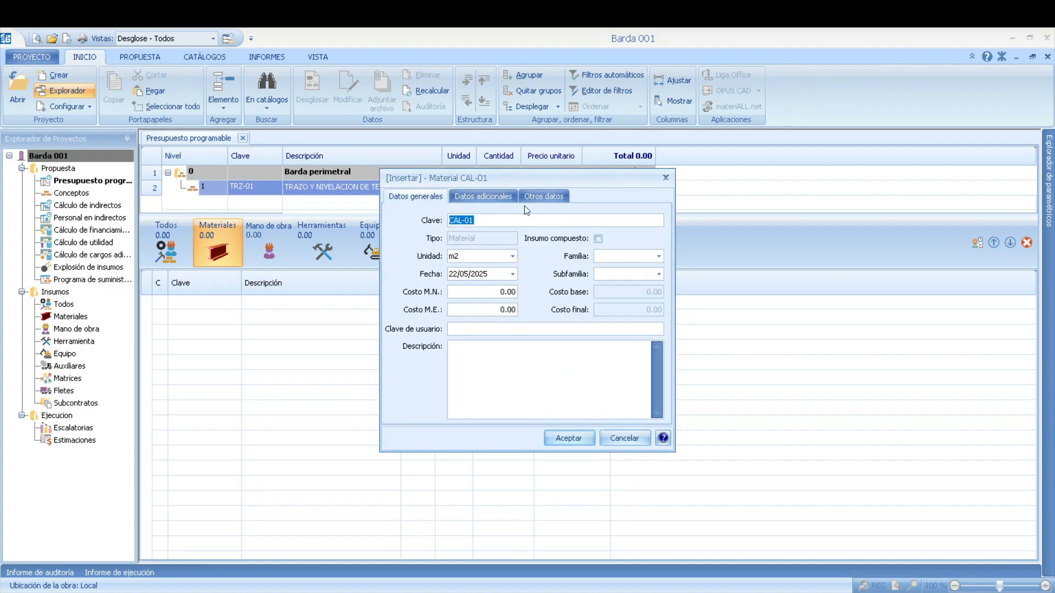
left_click_drag(529, 179, 423, 211)
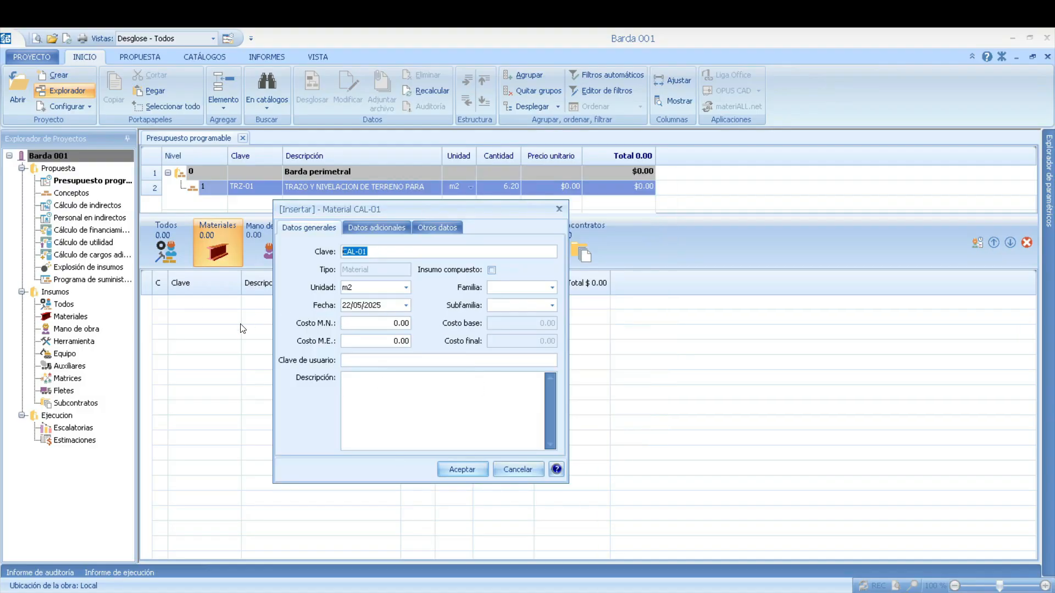
left_click(461, 471)
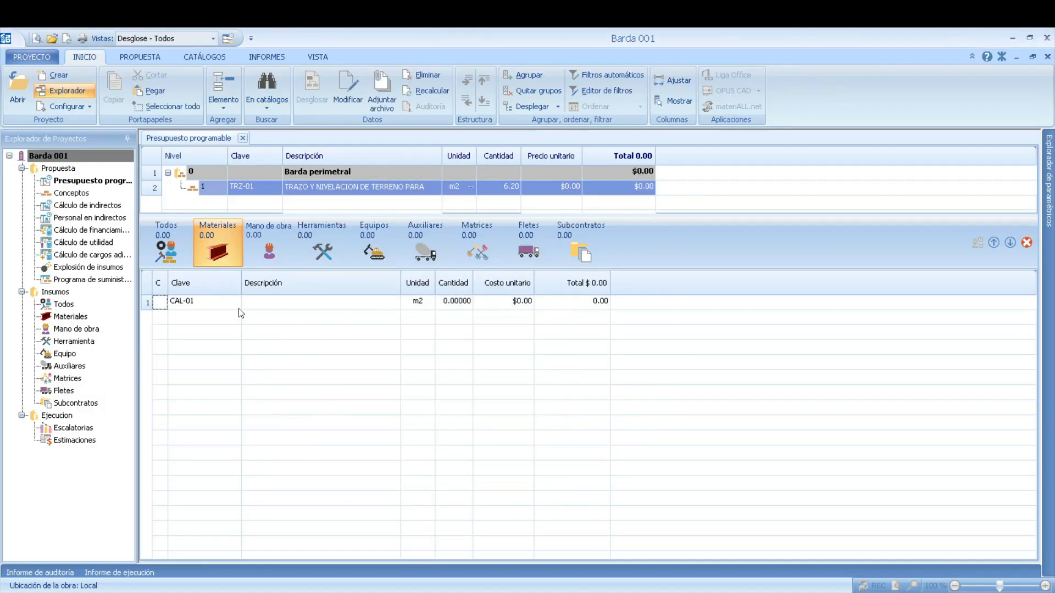
Enter CAL as the Descripción of the CAL-01 material
left_click(301, 302)
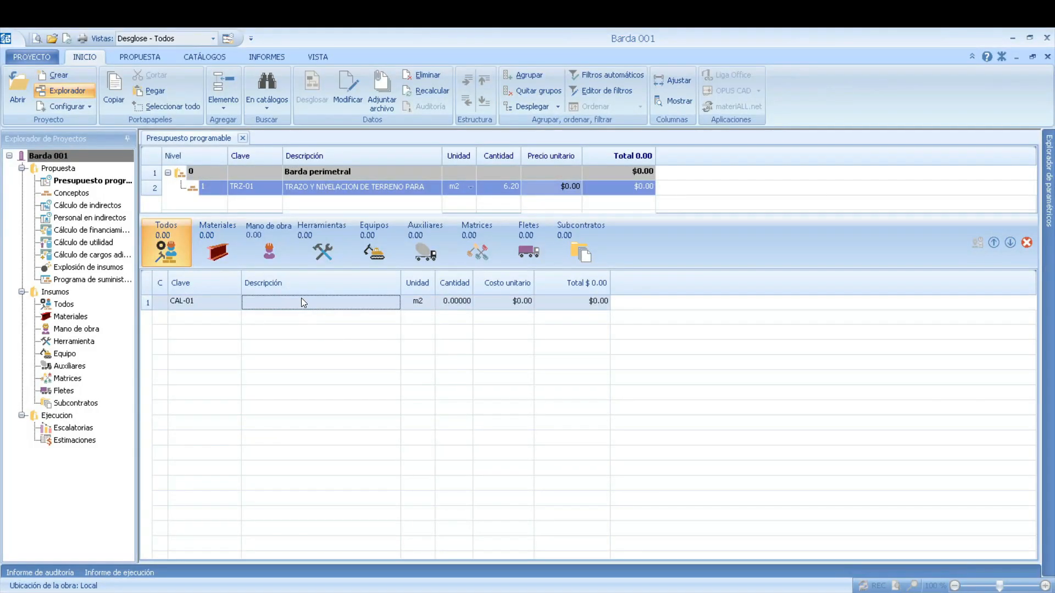
left_click(302, 301)
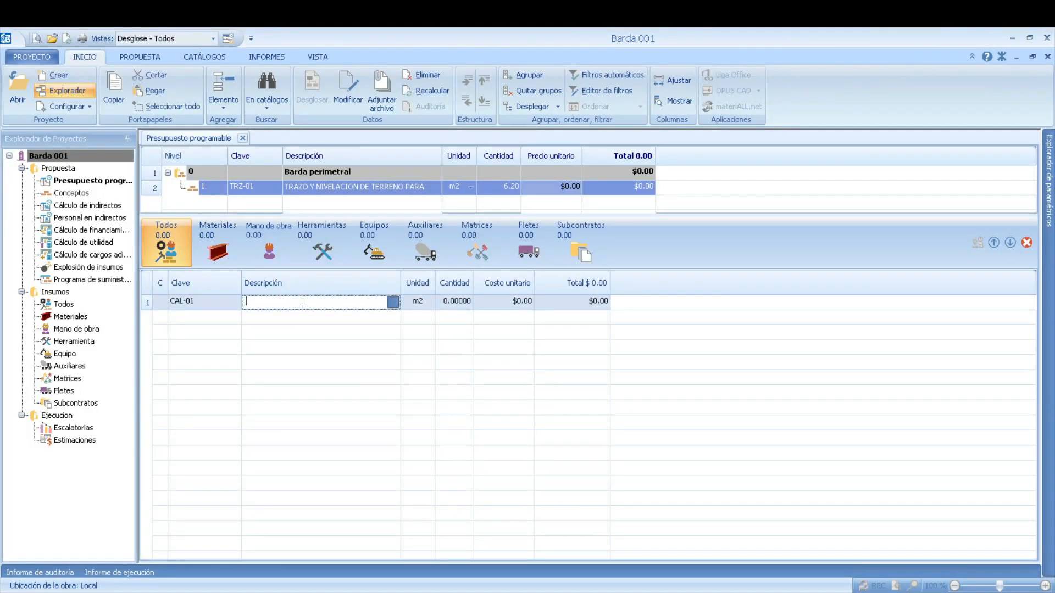
type("CAL")
left_click(337, 324)
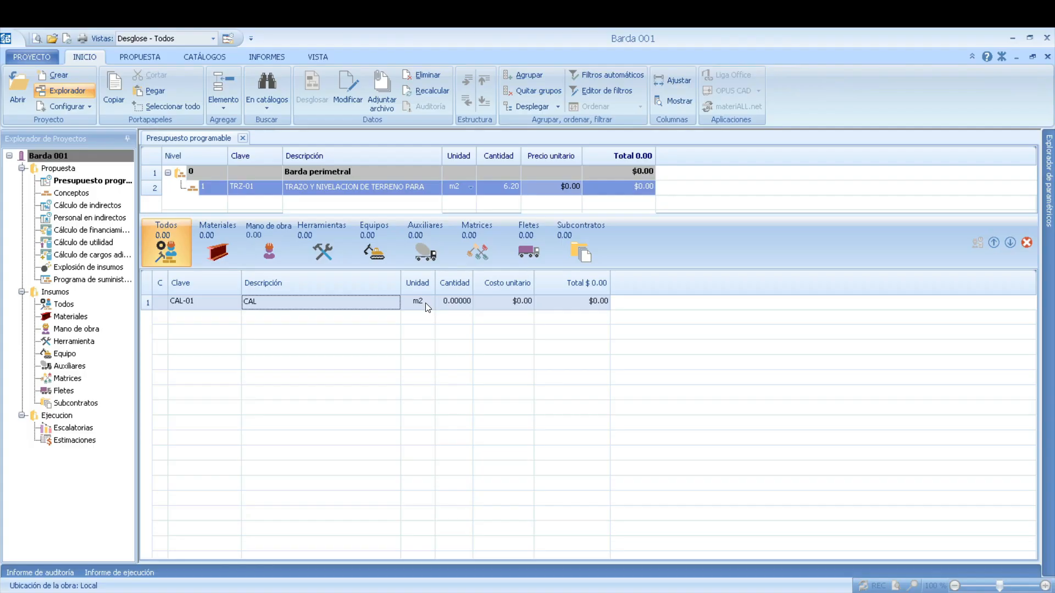
mouse_move(544, 590)
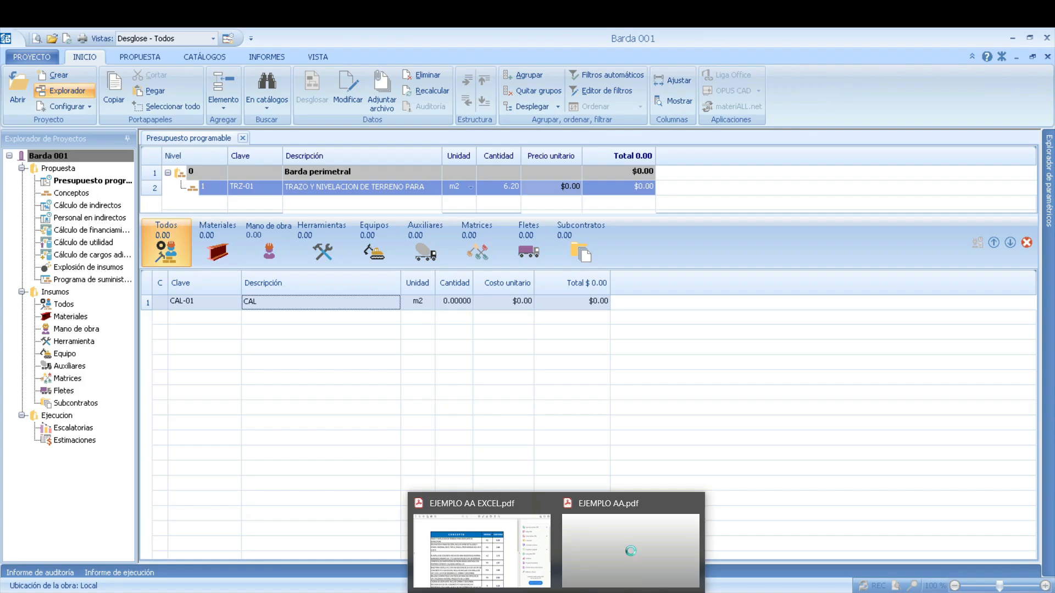
left_click(598, 566)
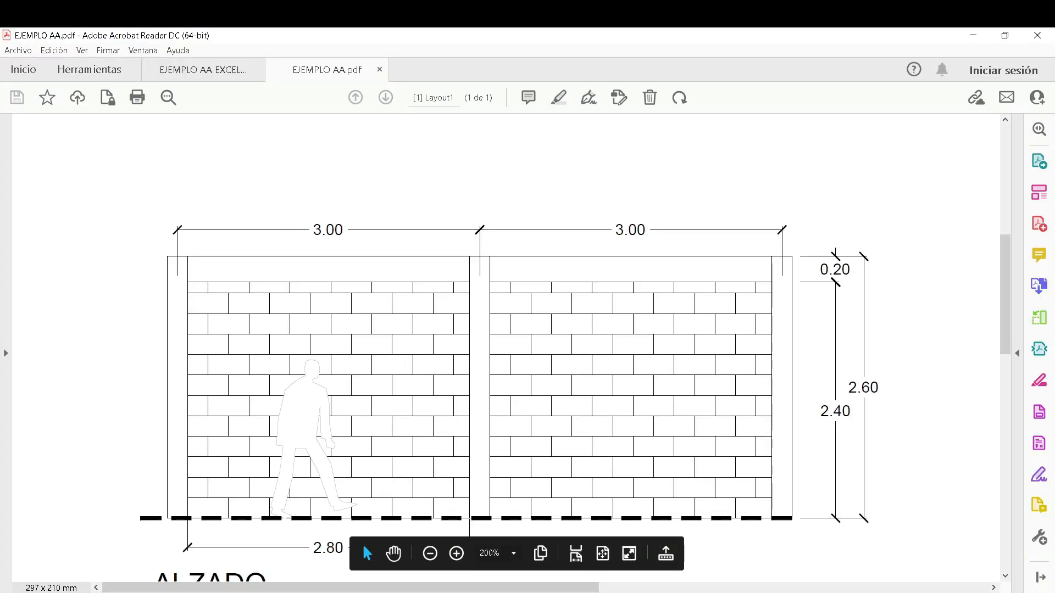
mouse_move(591, 590)
left_click(591, 566)
Set the Unidad of the CAL-01 material to kg
left_click(422, 302)
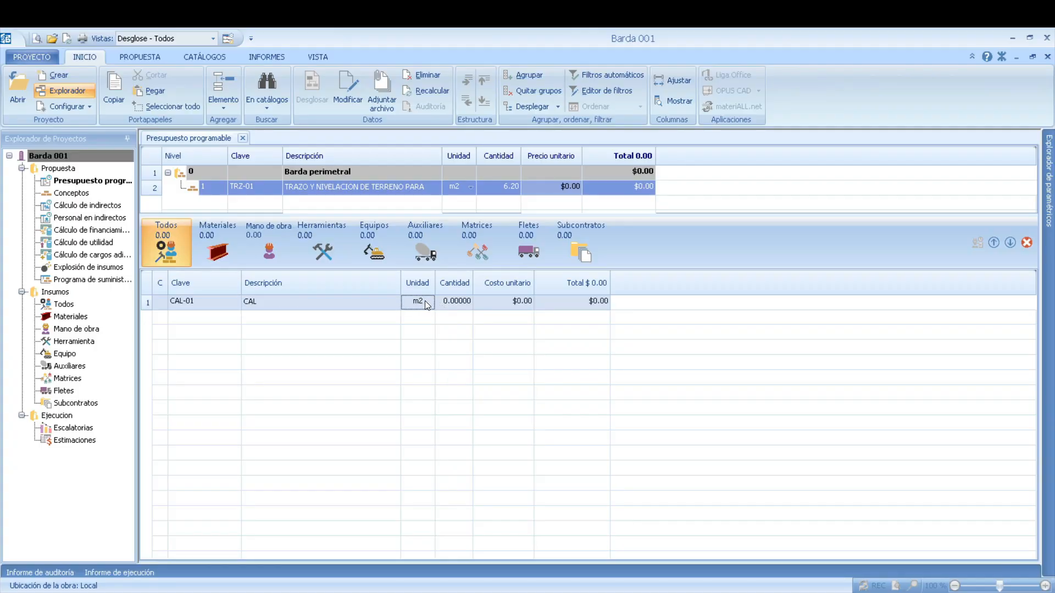
left_click(427, 301)
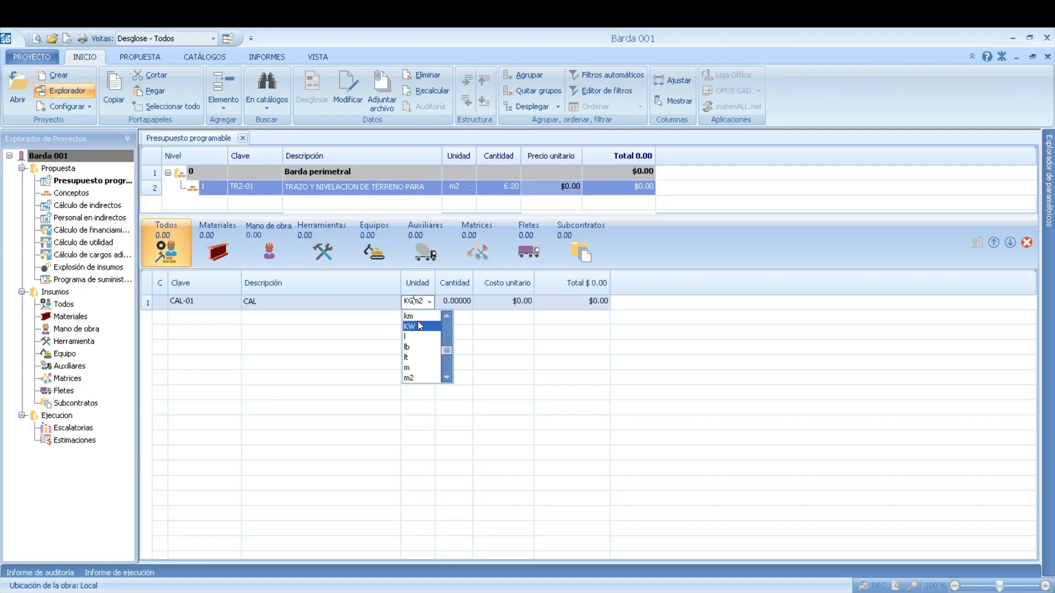
key("BackSpace")
key("BackSpace")
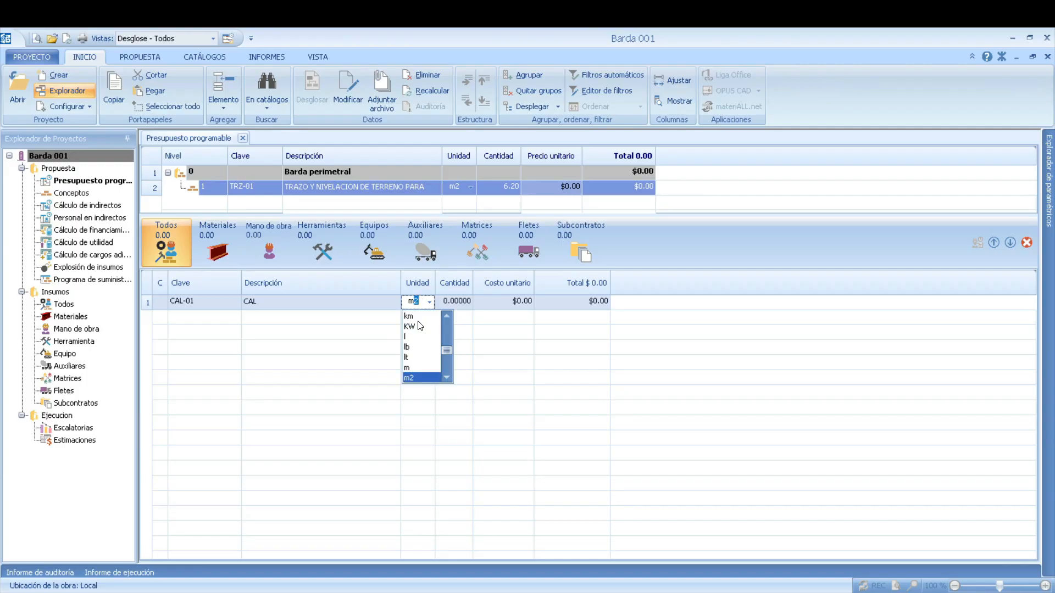
key("Delete")
key("Delete")
type("kg")
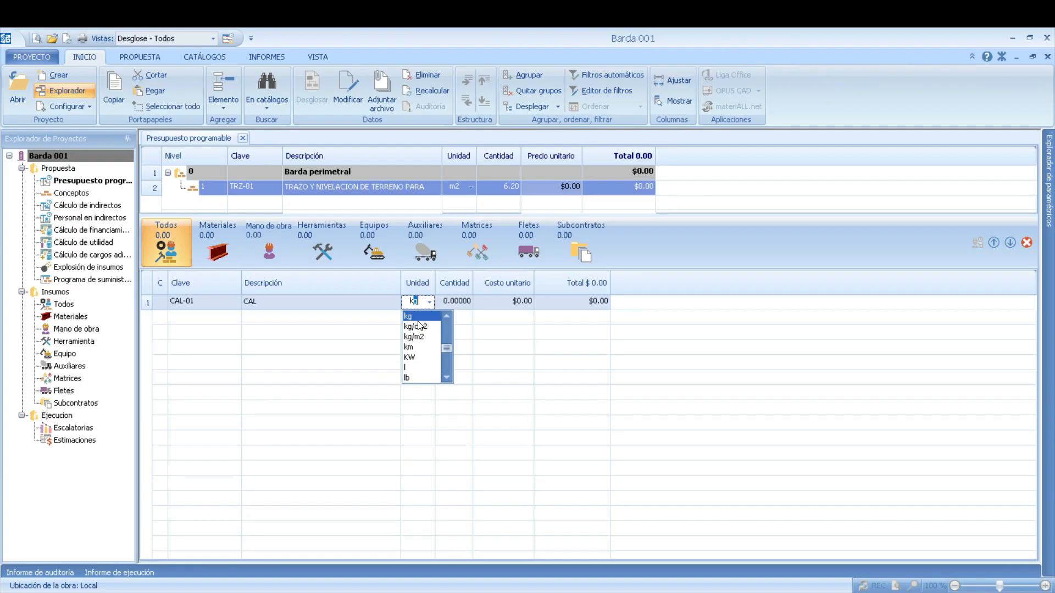
key("Return")
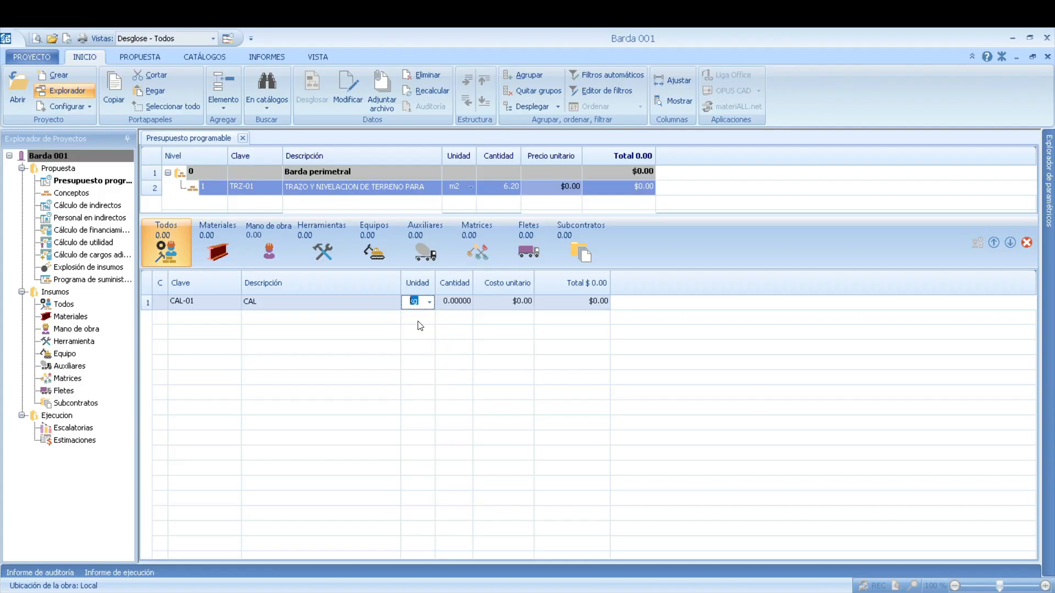
Set the Cantidad of the CAL-01 material to .05
left_click(464, 307)
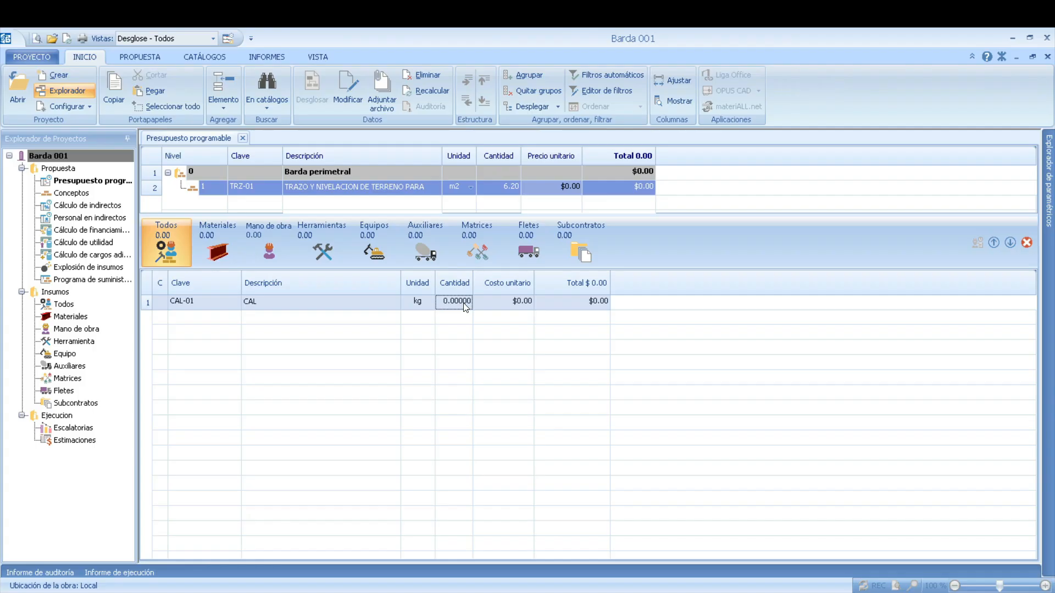
type(".05")
key("Tab")
Set the Costo base M.N. of the CAL-01 material to 15
double_click(513, 303)
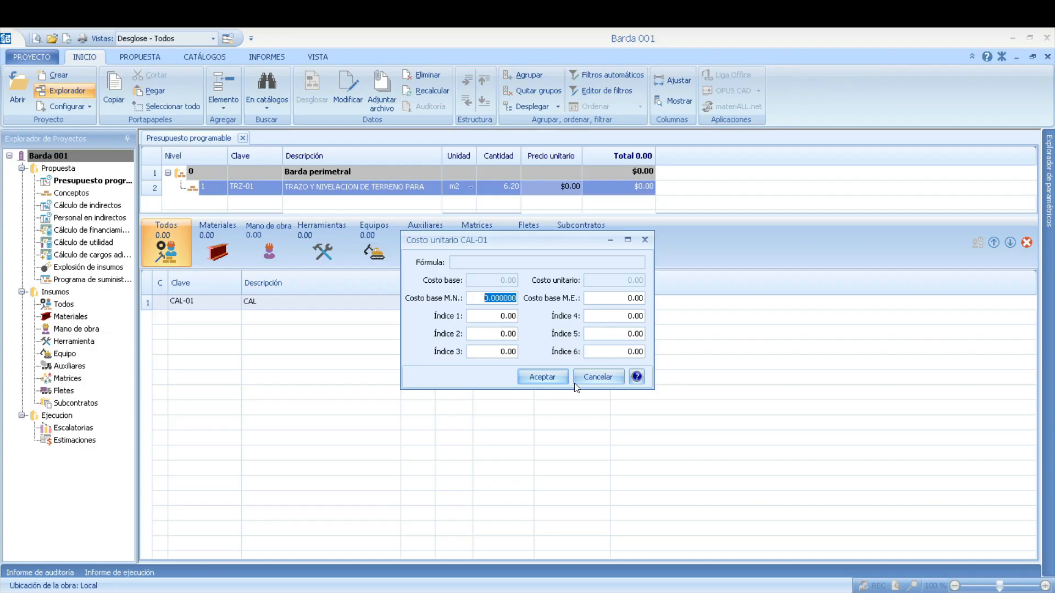
left_click(609, 377)
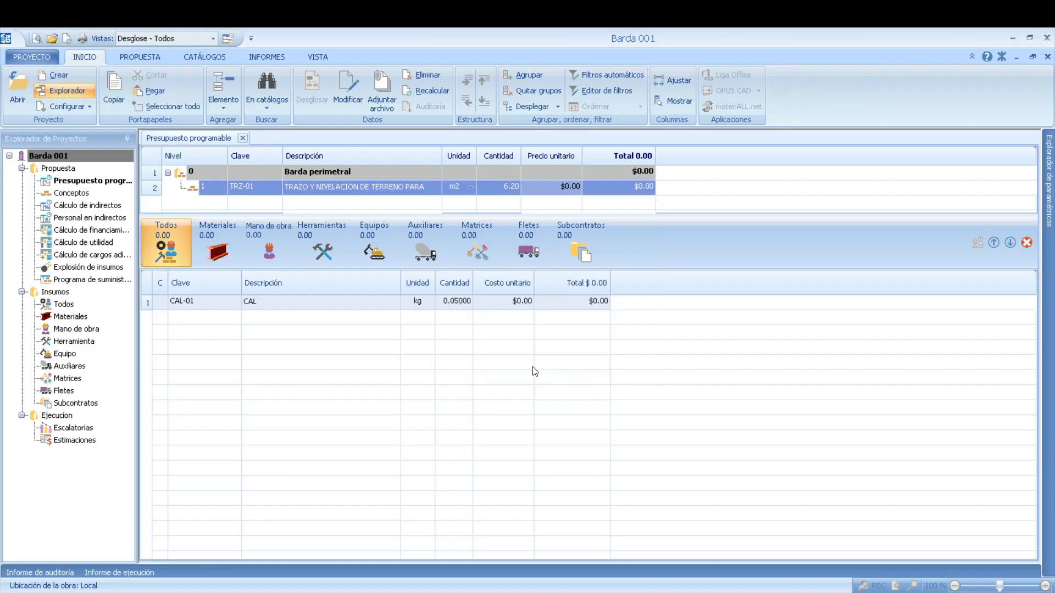
double_click(506, 299)
type("12")
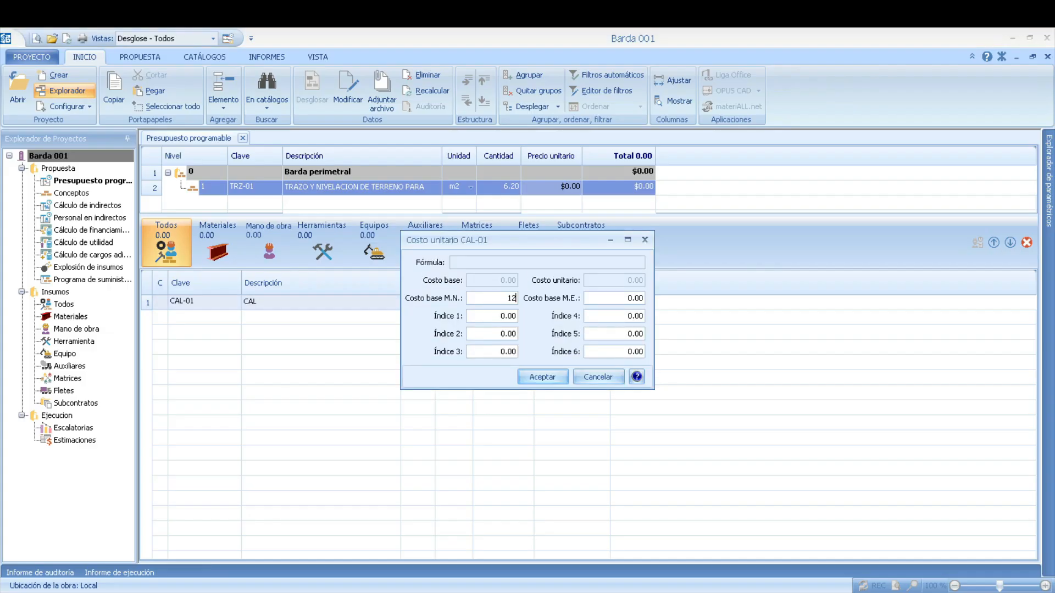
key("BackSpace")
type("5")
key("Return")
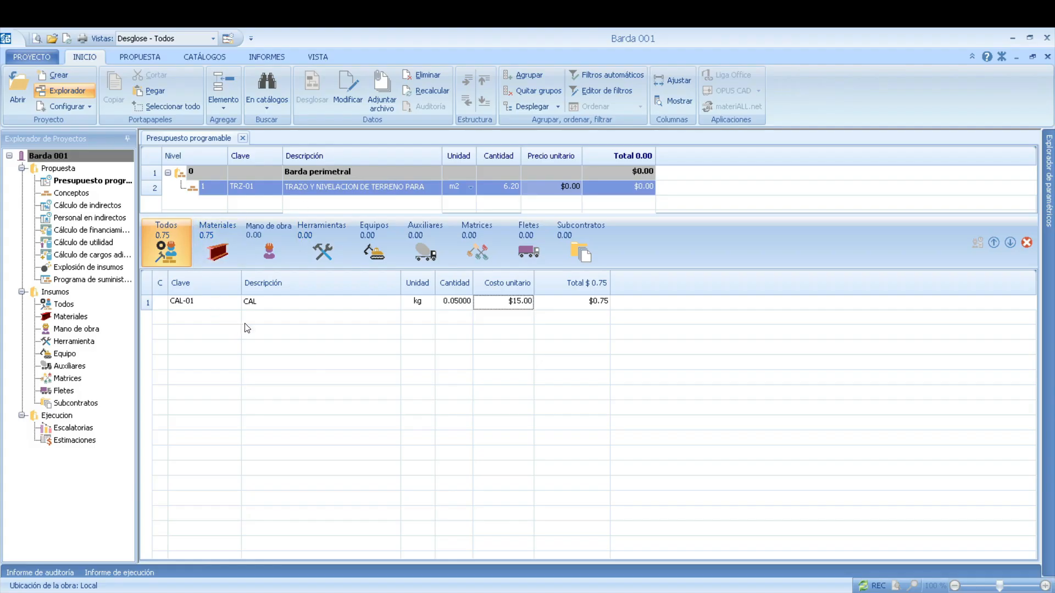
Insert a material with the Clave CARR-01 into the TRZ-01 breakdown, accepting its general data as offered
right_click(269, 319)
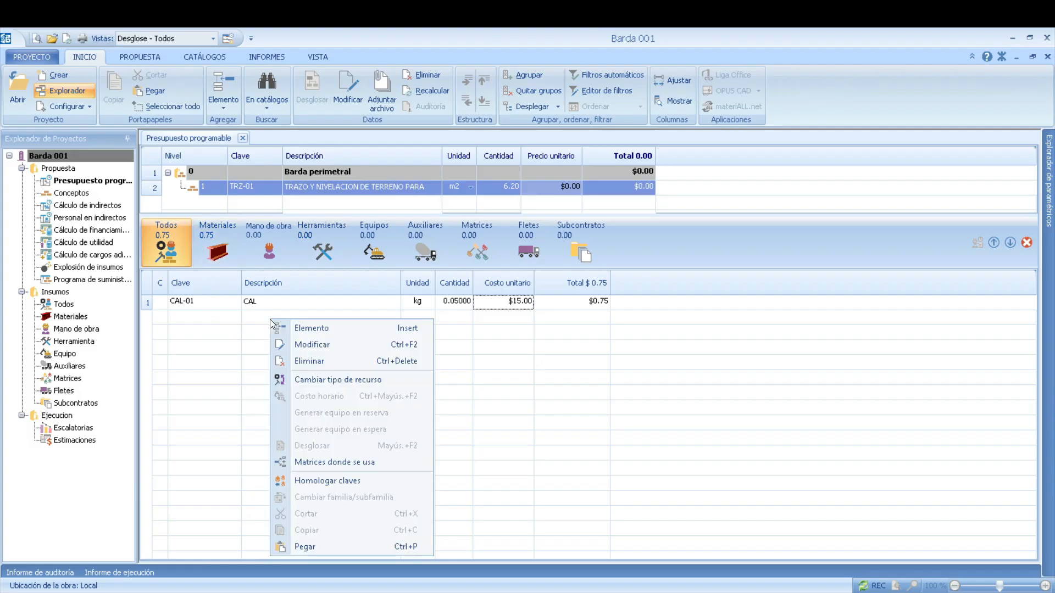
left_click(337, 328)
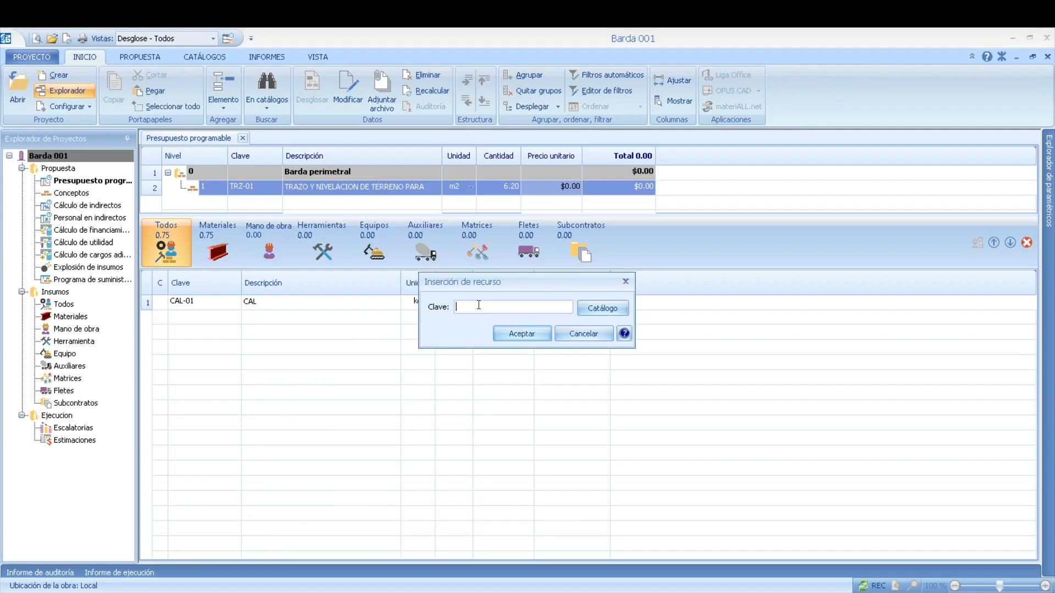
type("CARR-01")
left_click(536, 331)
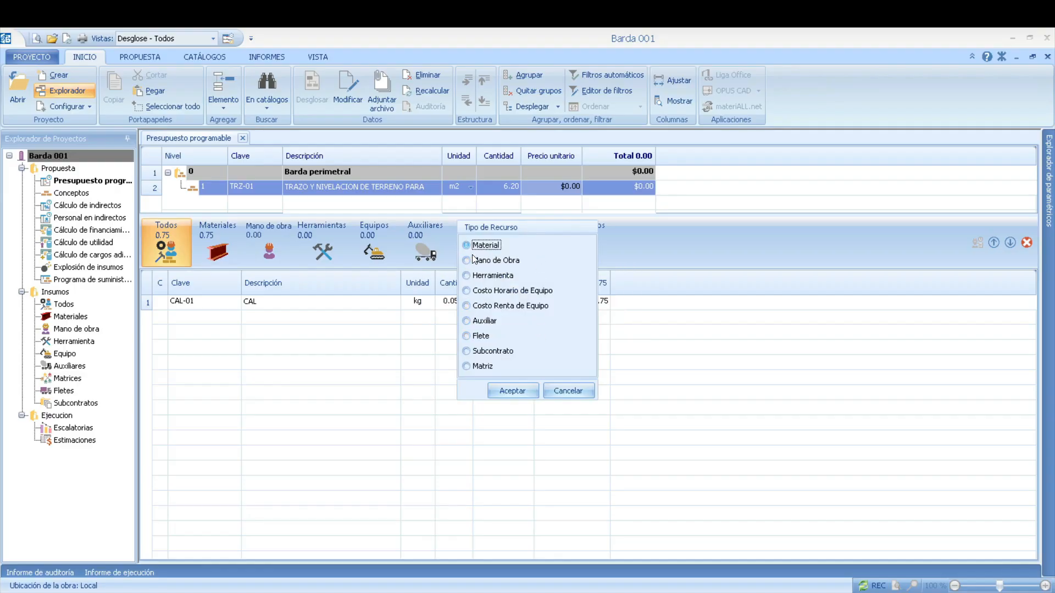
left_click(513, 391)
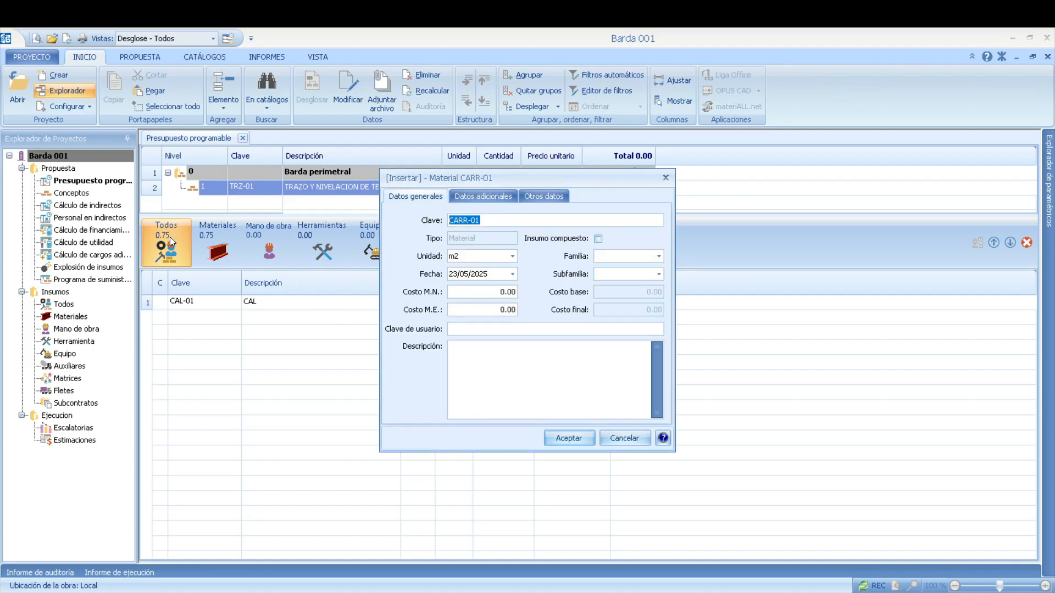
left_click_drag(573, 178, 460, 258)
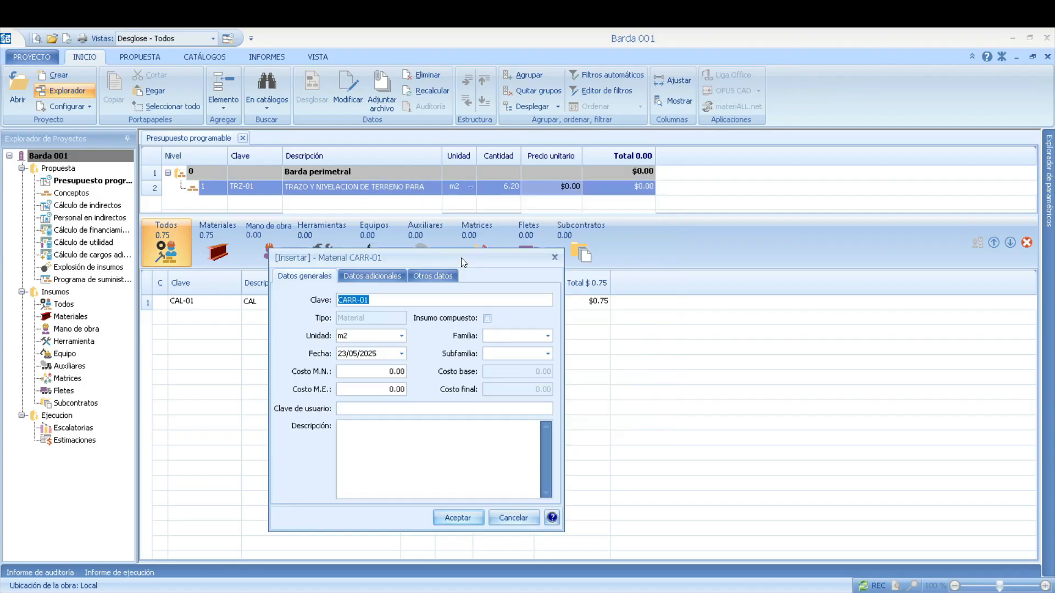
left_click(454, 517)
Show the Materiales of the breakdown and enter CARRETE DE HILO as the Descripción of CARR-01
left_click(230, 242)
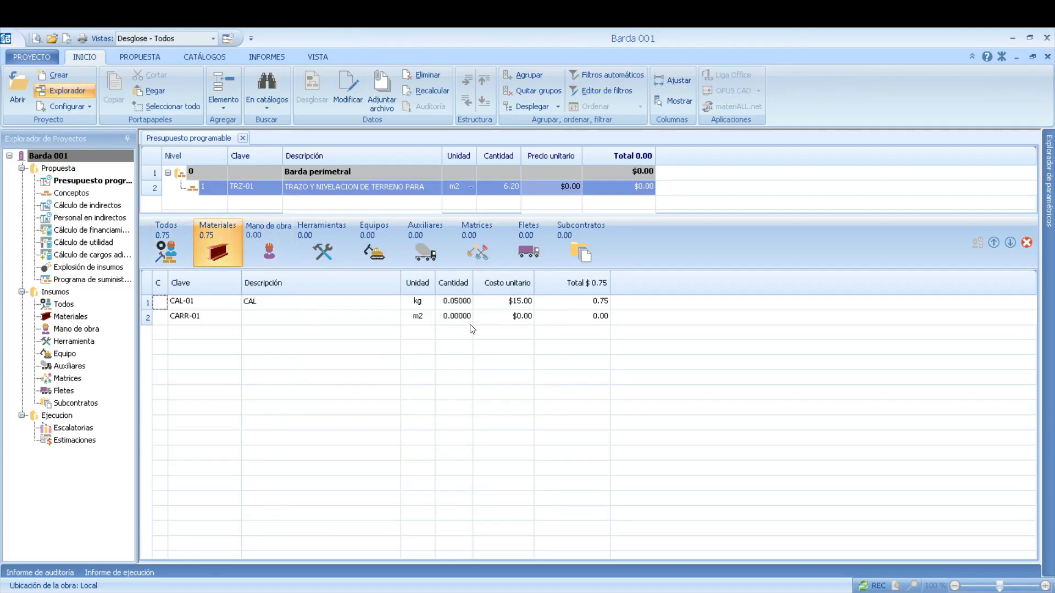
double_click(324, 317)
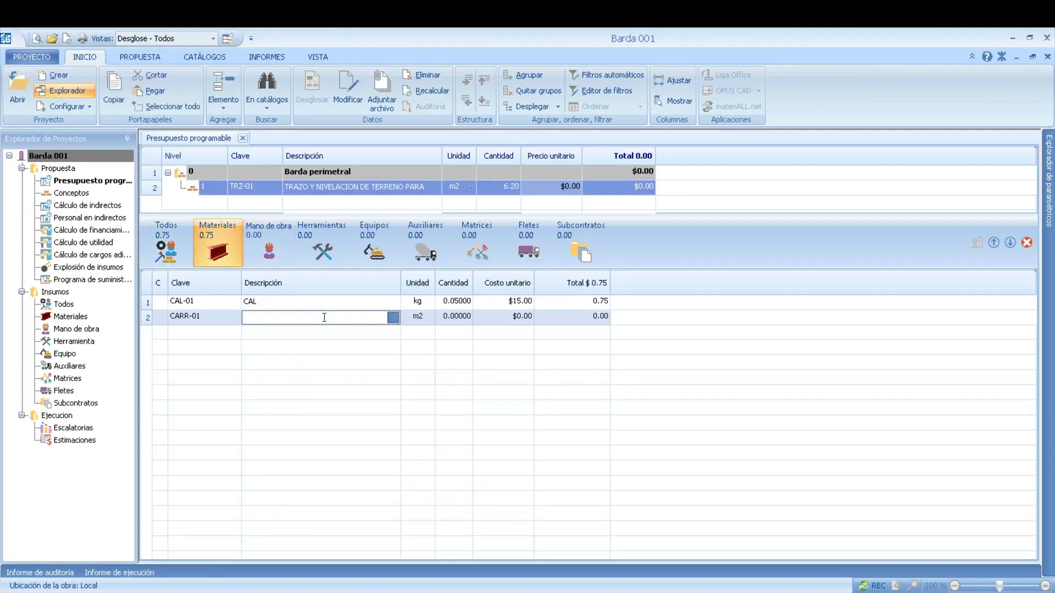
type("Carre")
key("BackSpace")
key("BackSpace")
key("BackSpace")
type("ARRETE DE HILO")
key("Return")
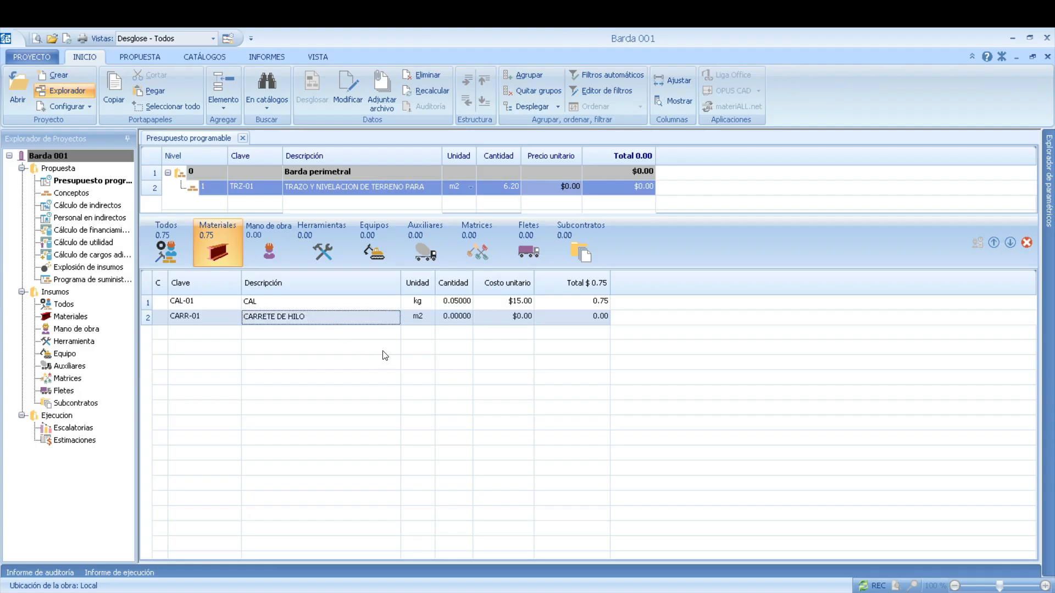
Set the Unidad of the CARR-01 material to pza
left_click(426, 321)
left_click(426, 322)
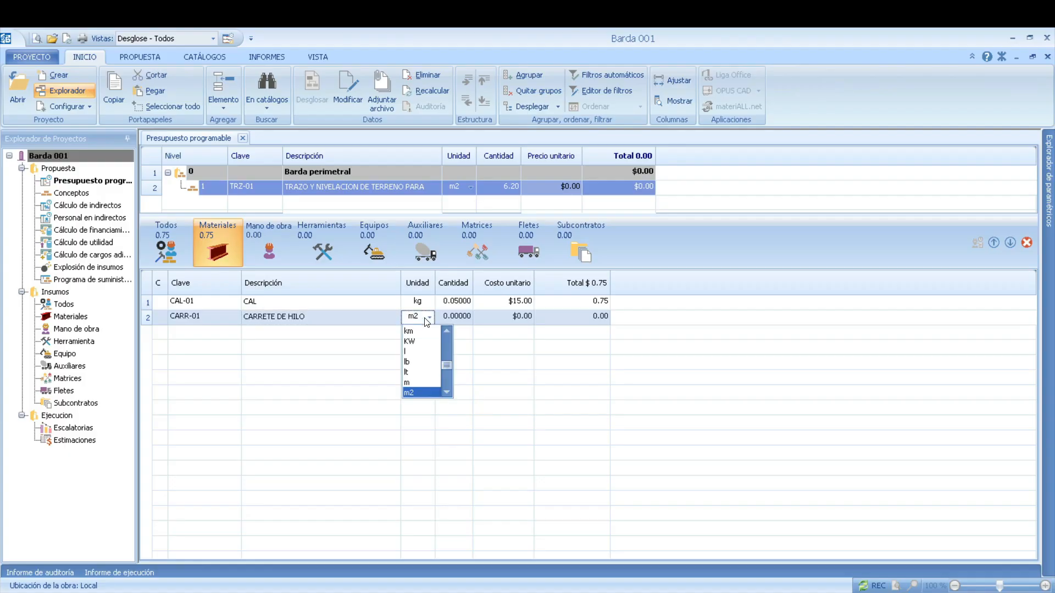
left_click(426, 322)
type("pza")
key("Return")
key("Return")
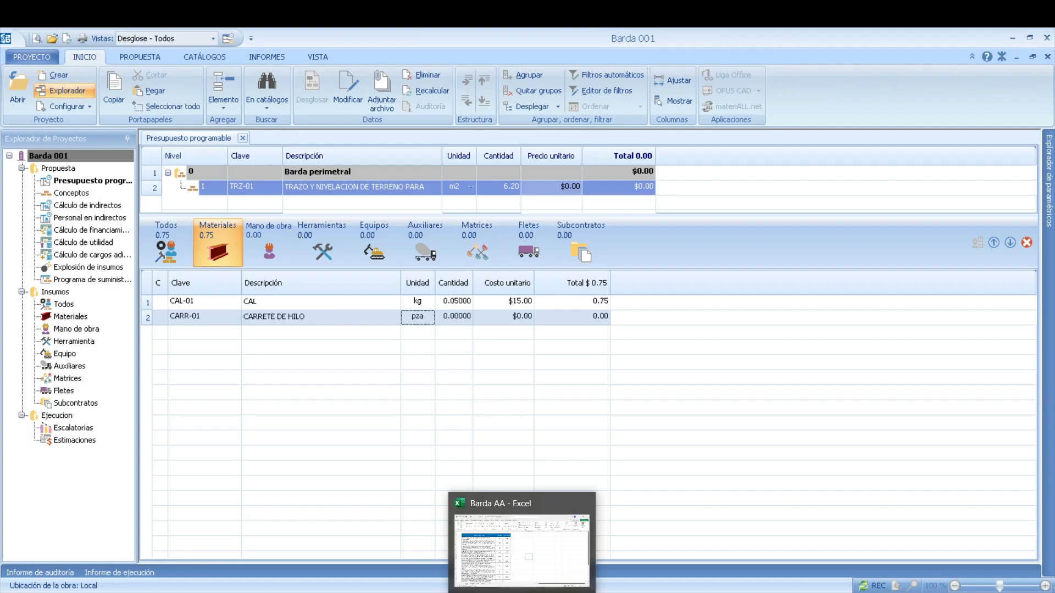
Switch to the Barda AA workbook in Excel and enlarge the thread reel product picture on Hoja3
left_click(530, 541)
left_click(180, 567)
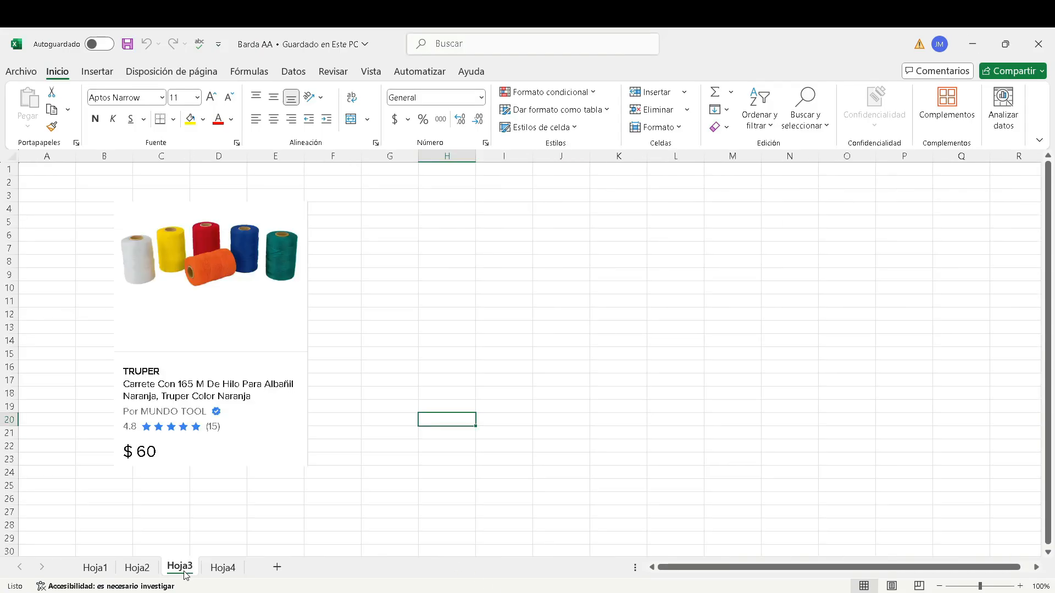
left_click(252, 318)
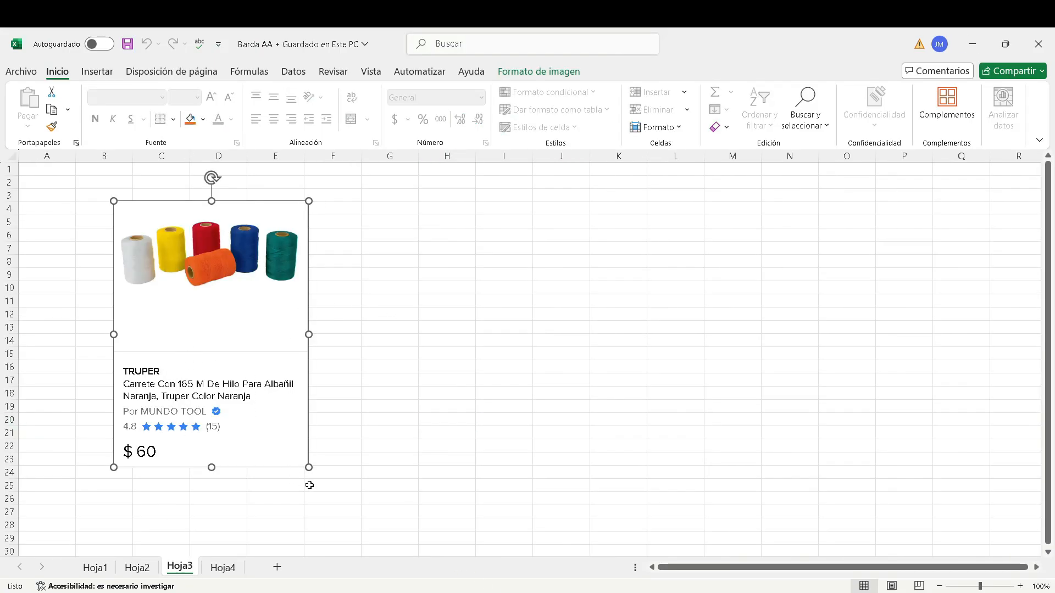
left_click_drag(309, 468, 356, 532)
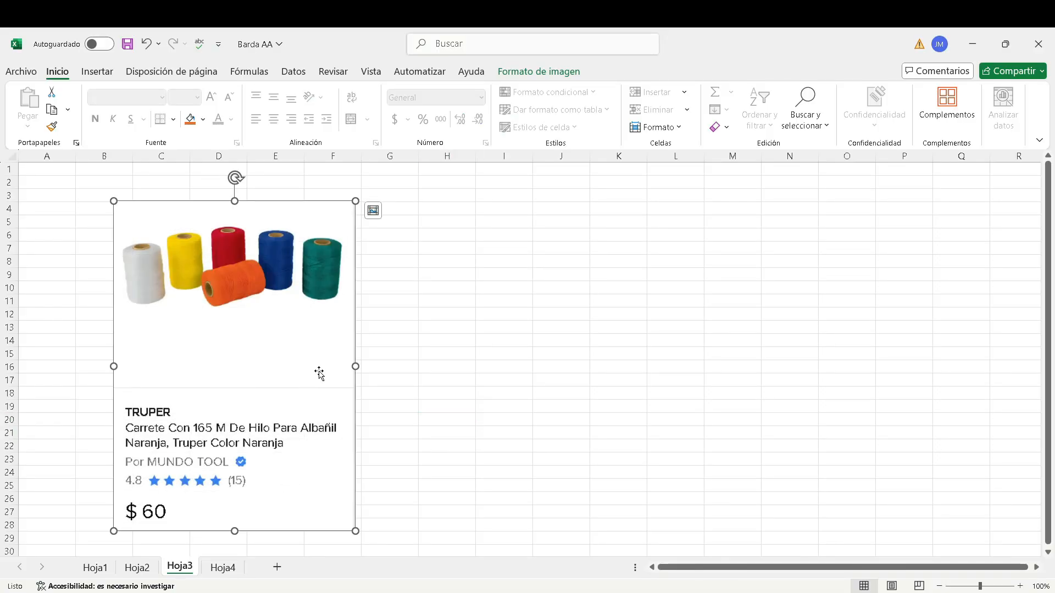
left_click(501, 328)
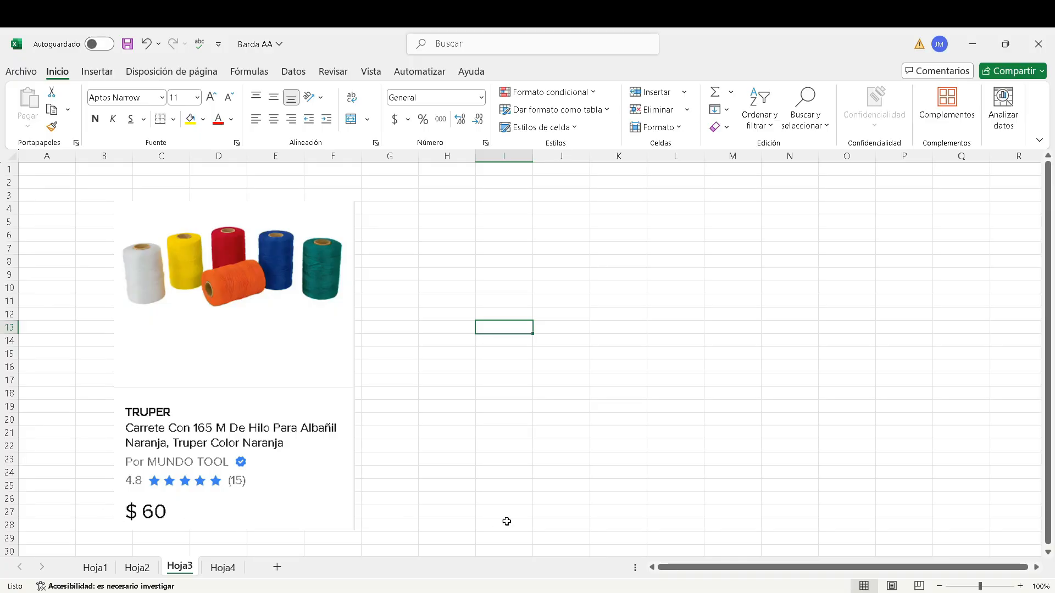
Return to OPUS and set the Costo base M.N. of the CARR-01 material to 60
left_click(591, 591)
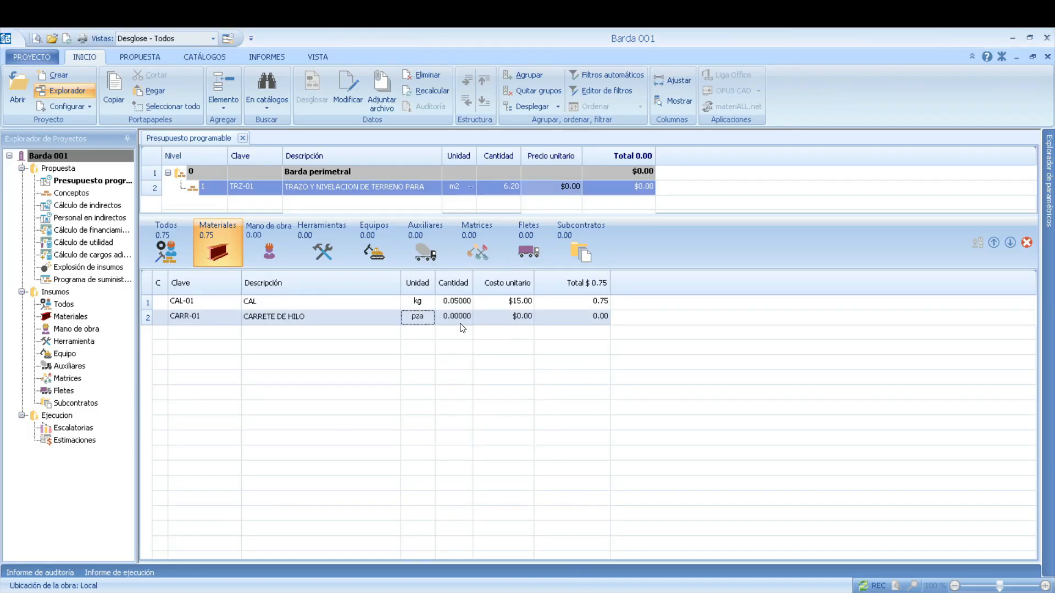
double_click(503, 318)
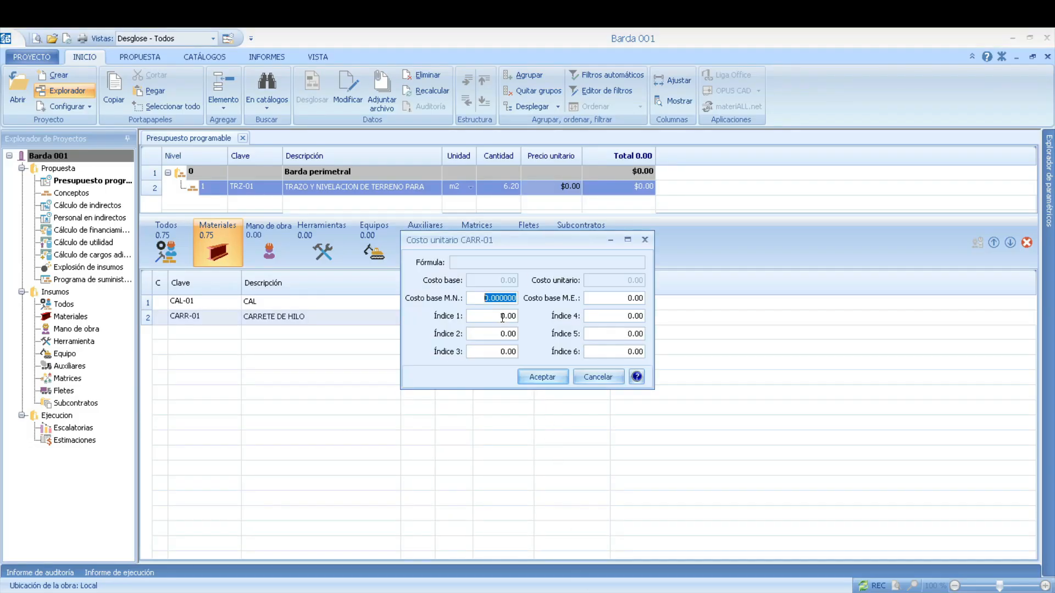
type("60")
left_click(539, 379)
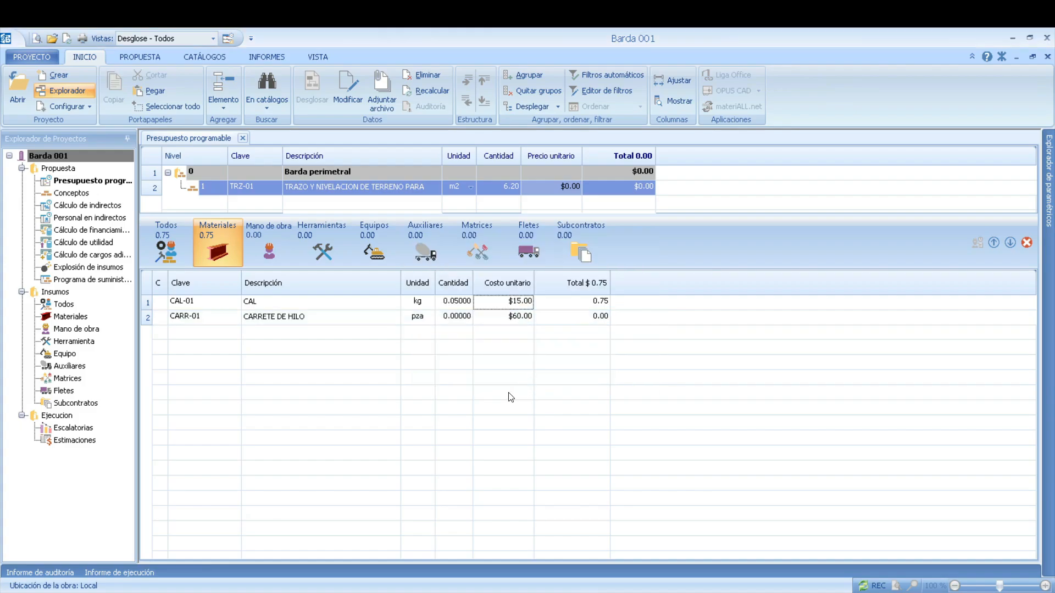
Switch to the Barda AA workbook in Excel and calculate =165/60 in cell H13 of Hoja3
left_click(460, 318)
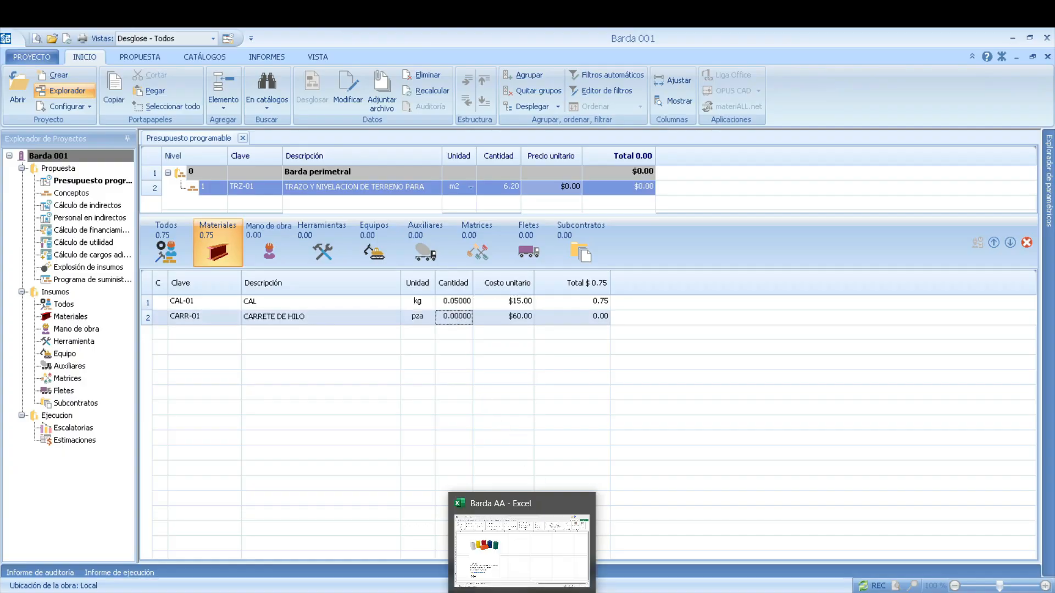
left_click(534, 563)
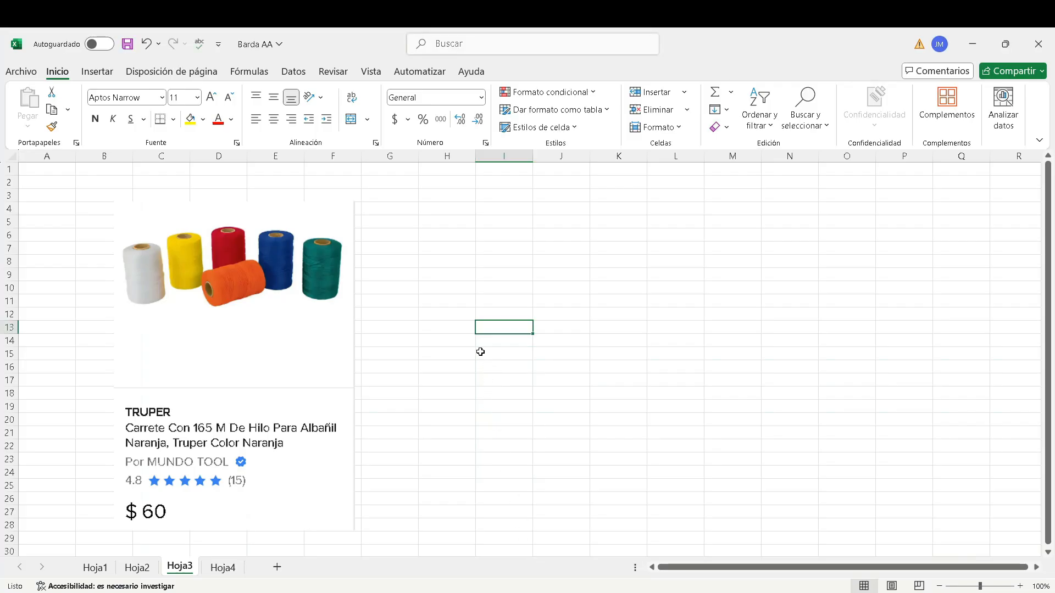
left_click(462, 330)
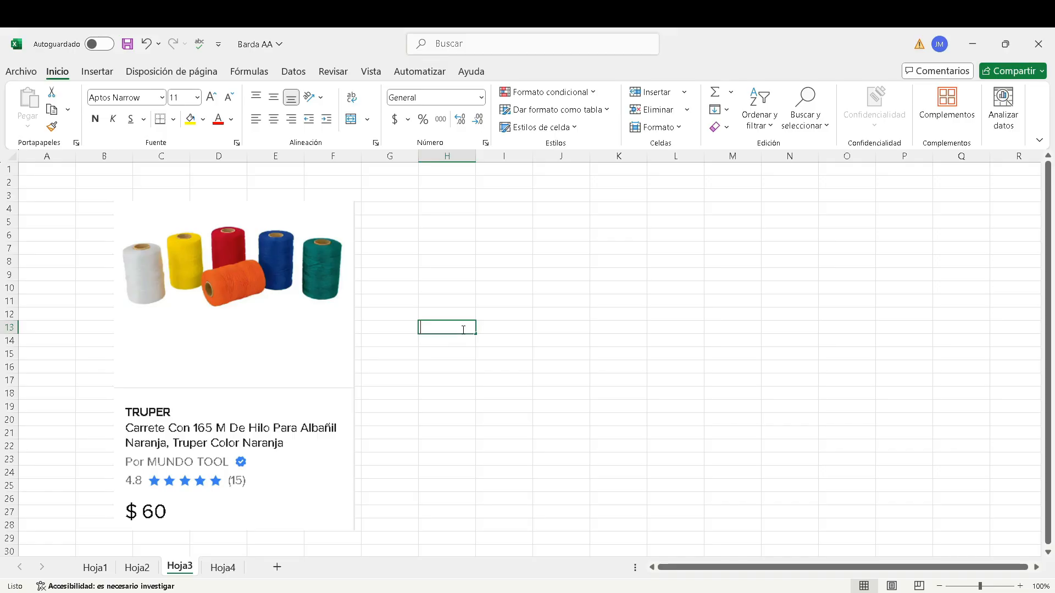
type("165")
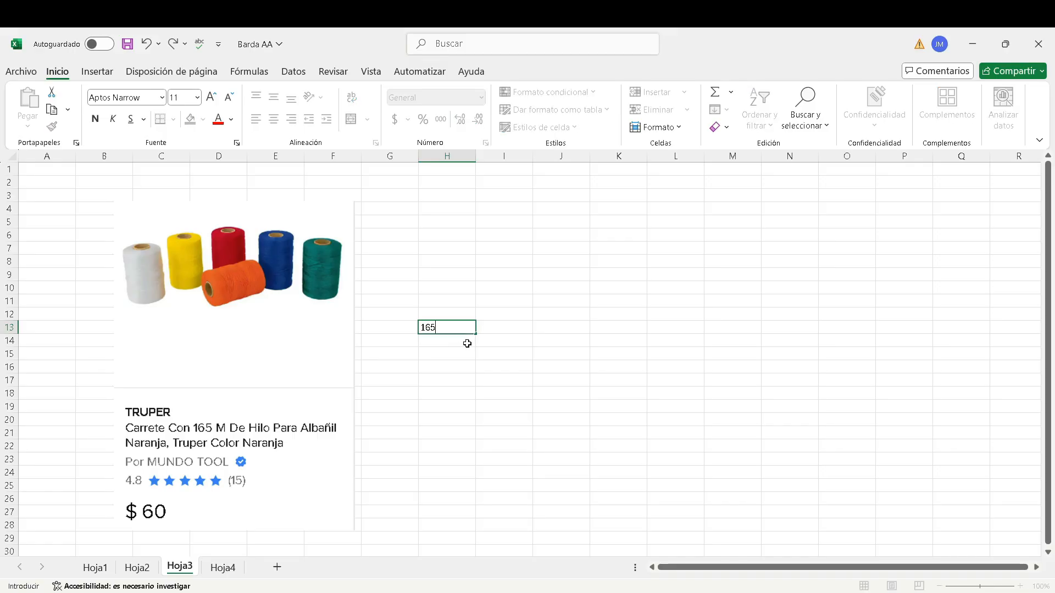
left_click(422, 329)
type("=")
left_click(449, 329)
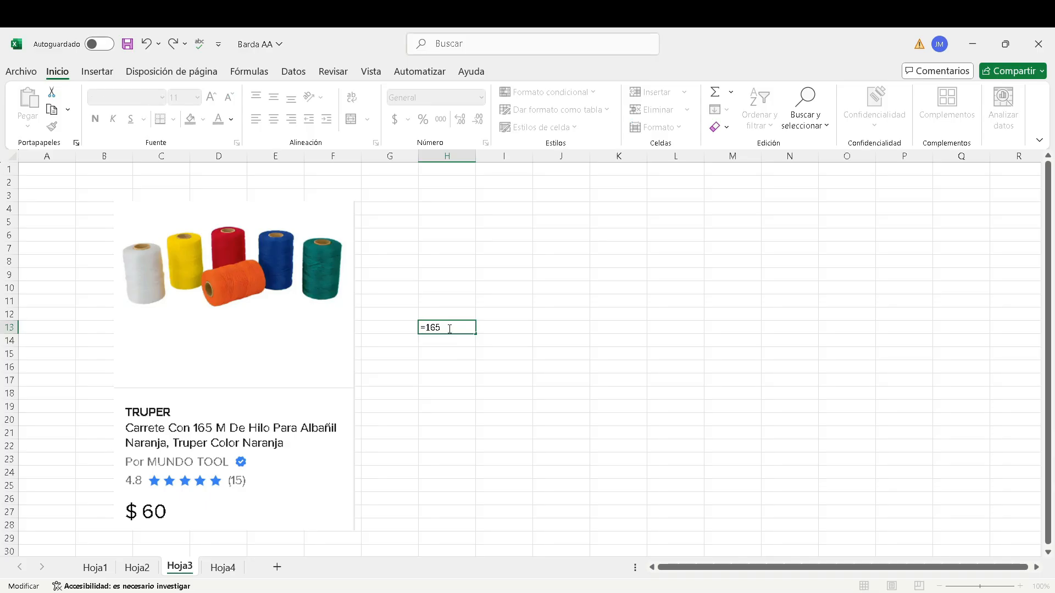
type("/60")
key("Return")
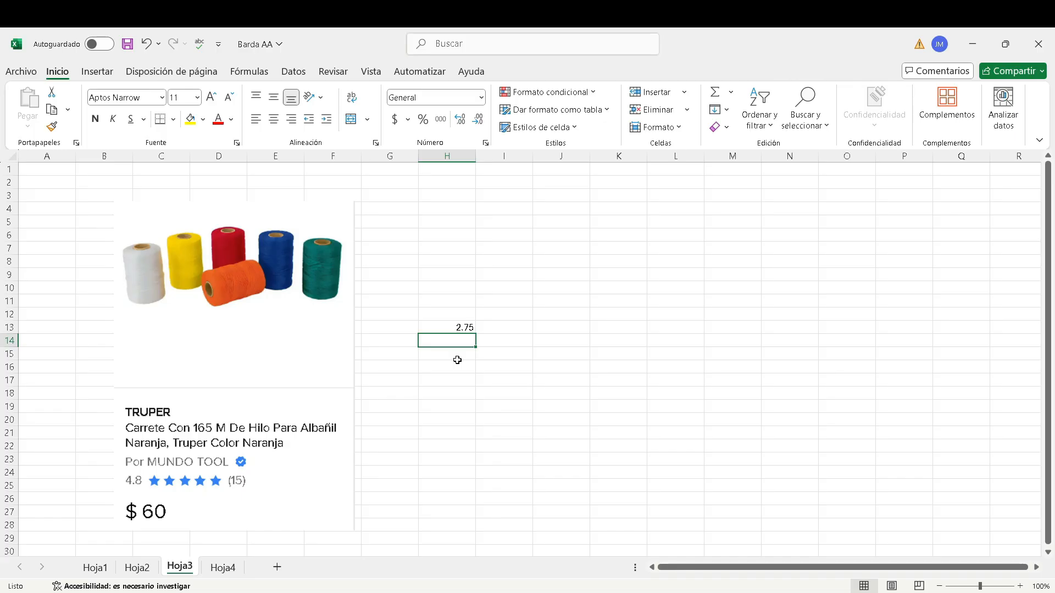
Fill the cell block K9:M17 with yellow to represent the terrain
left_click(454, 302)
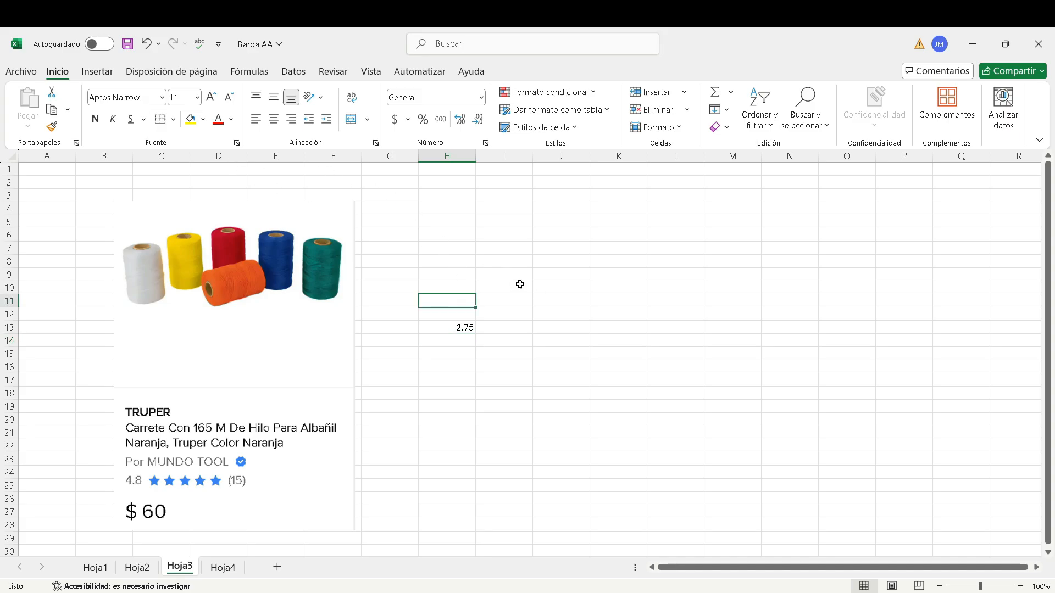
left_click(604, 275)
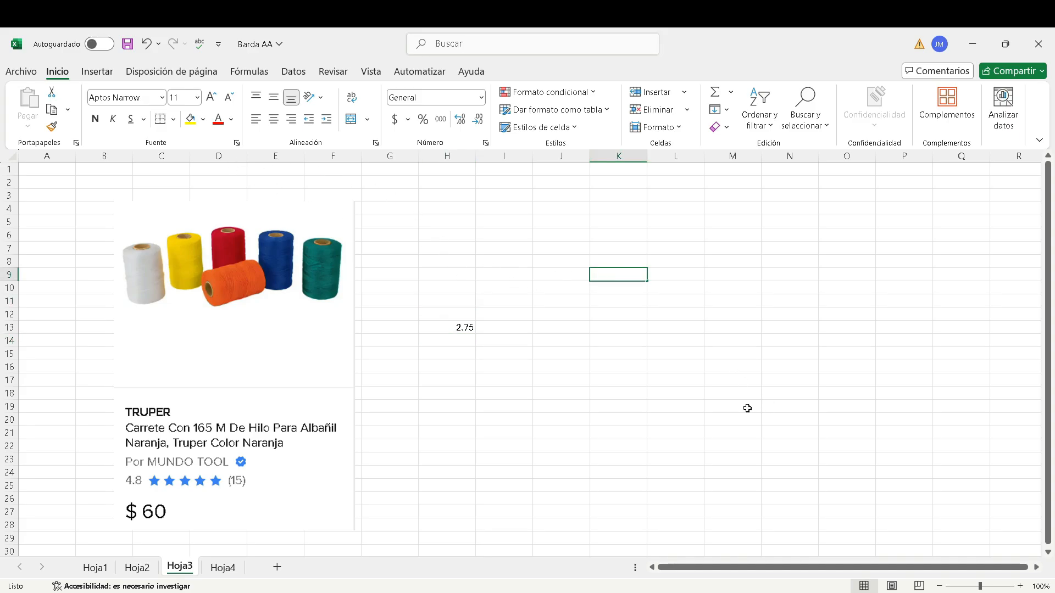
key("F2")
left_click(621, 311)
left_click_drag(613, 274, 733, 382)
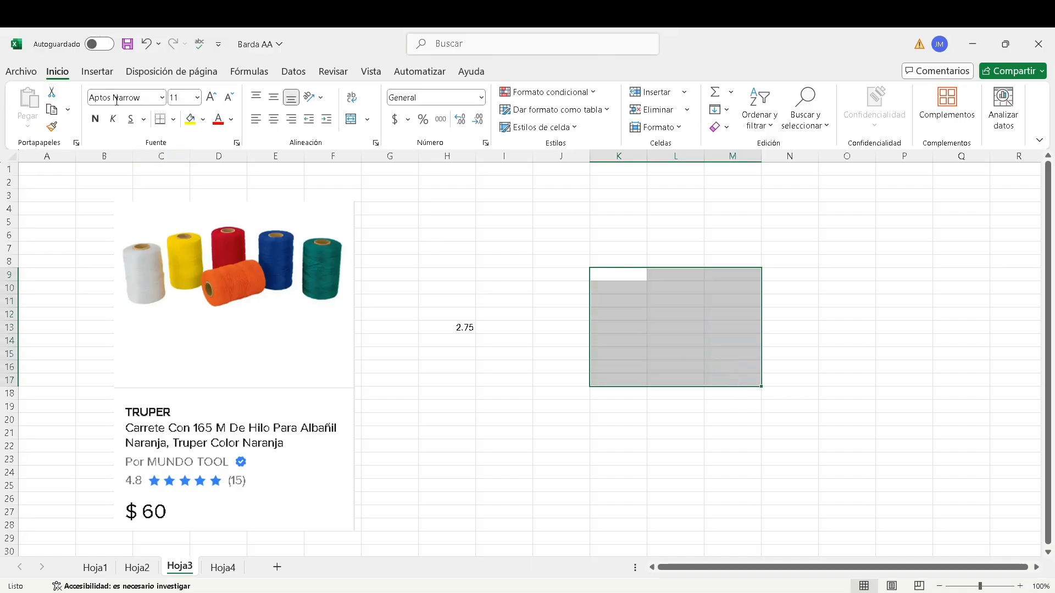
left_click(190, 120)
left_click(612, 337)
left_click(617, 274)
left_click(607, 288)
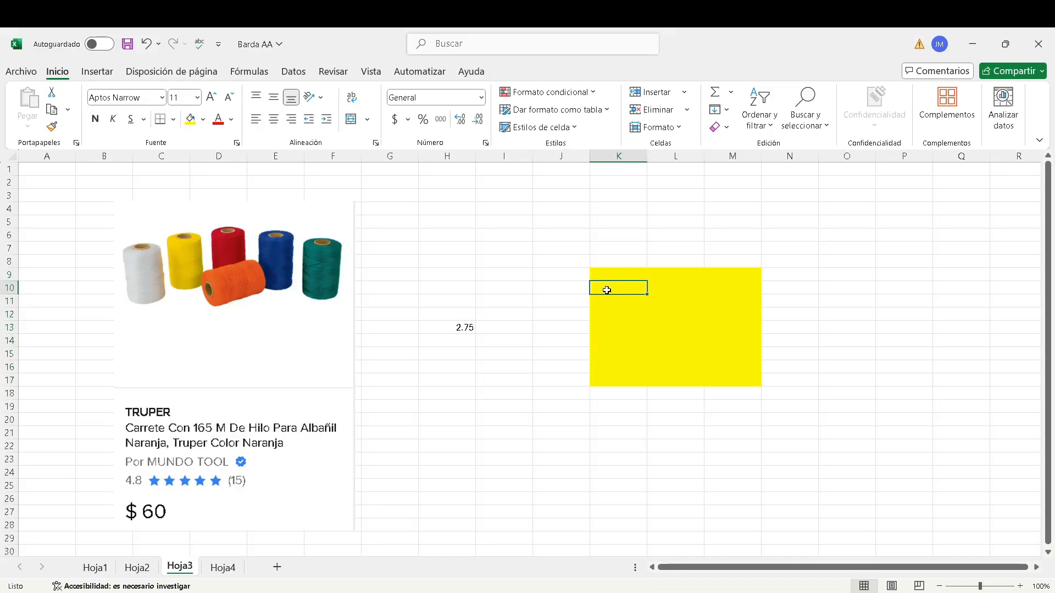
Fill the cells K10:M10 inside the yellow block with black
left_click_drag(608, 288, 753, 283)
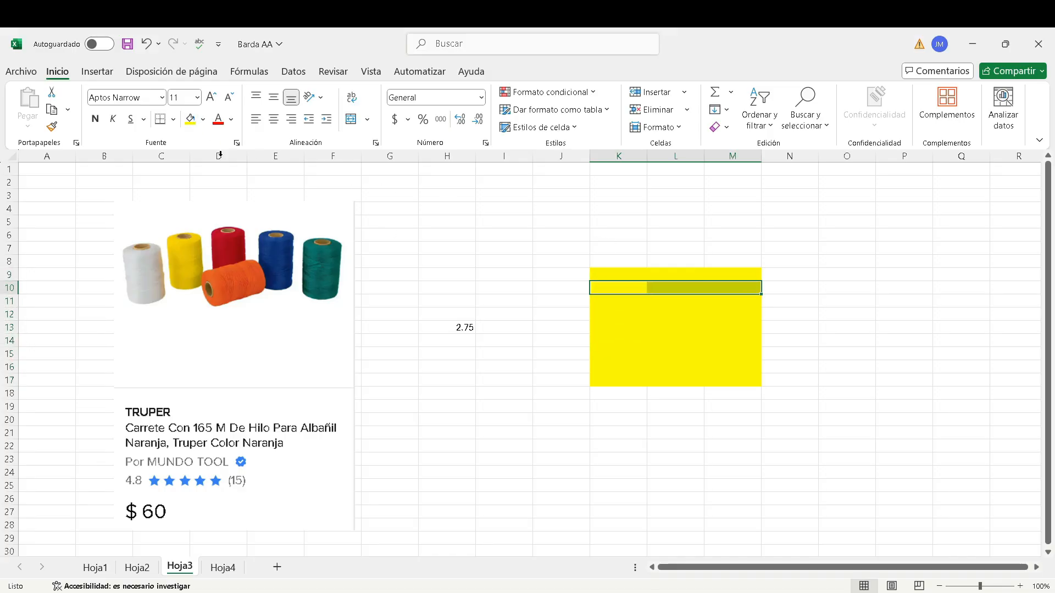
left_click(208, 125)
left_click(210, 189)
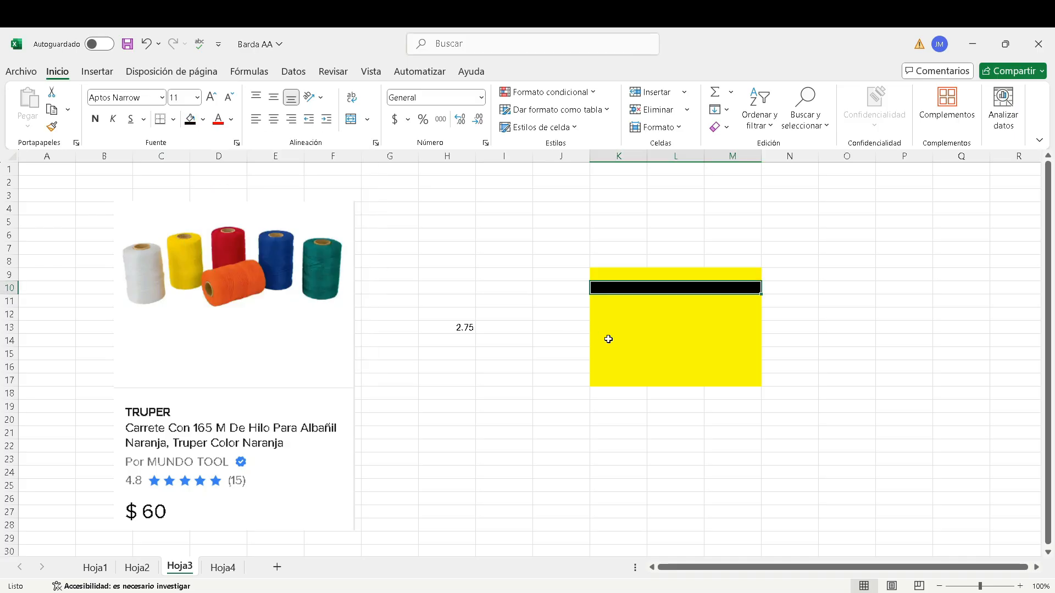
Fill the cells K14:M14 inside the yellow block with black as a second line
left_click(595, 337)
left_click_drag(595, 337, 732, 337)
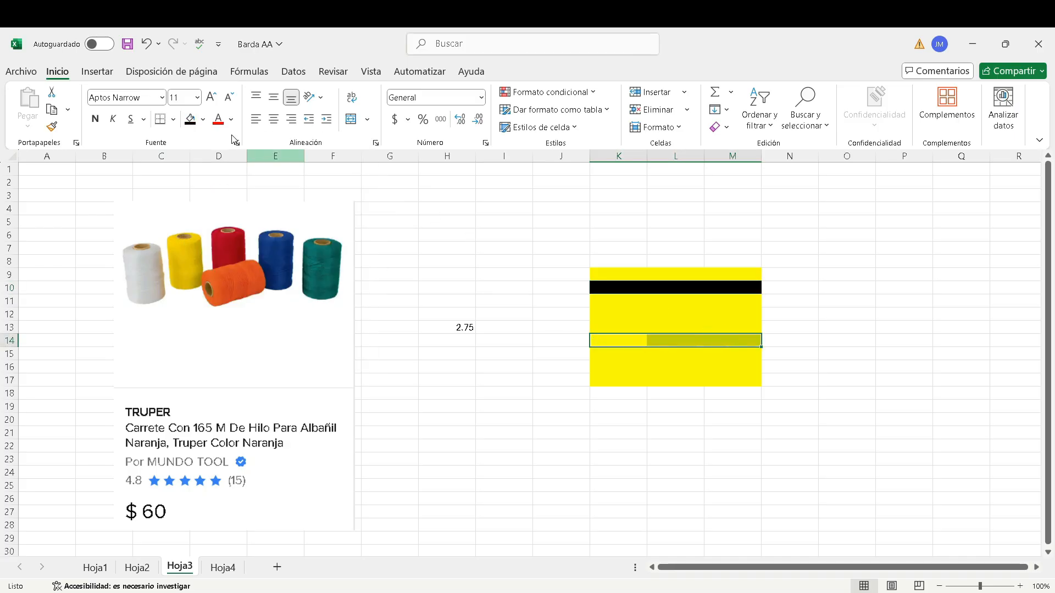
left_click(190, 120)
left_click(870, 387)
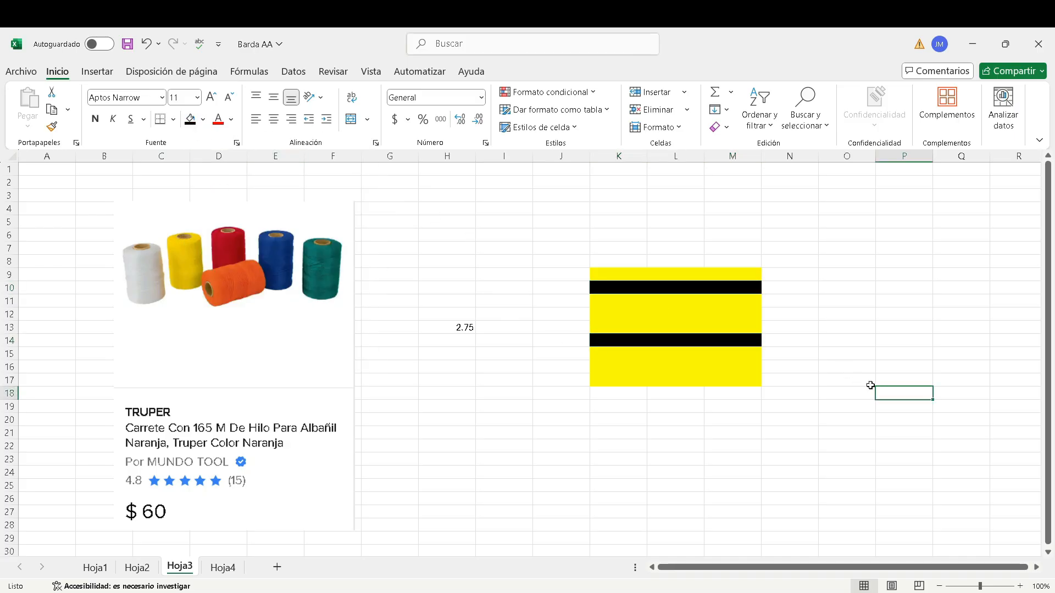
left_click(705, 289)
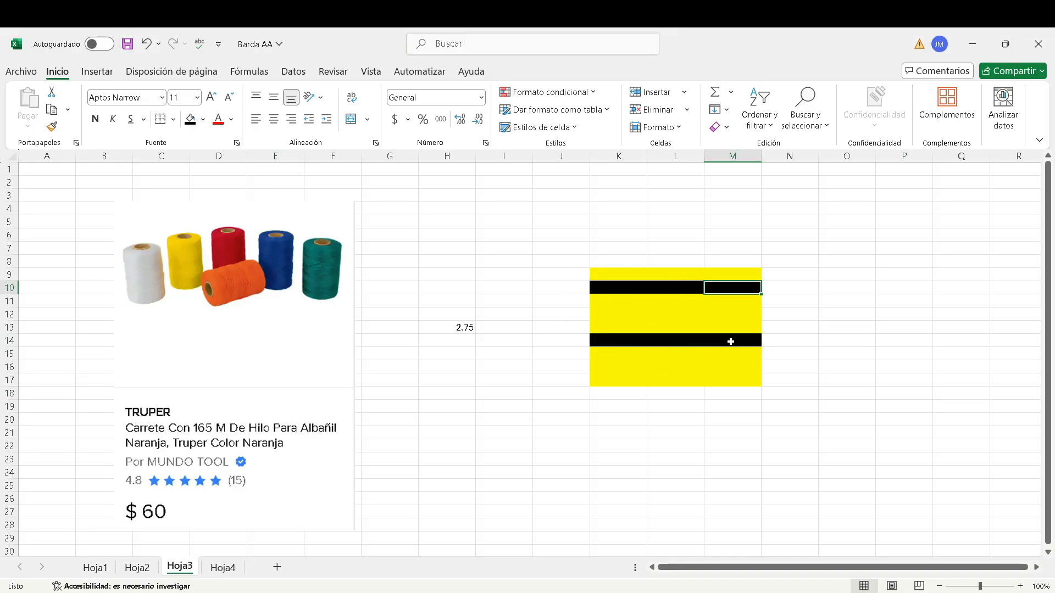
Enter 2 in cell H16, 165 in I16 and 1 in I17 of Hoja3
left_click(458, 365)
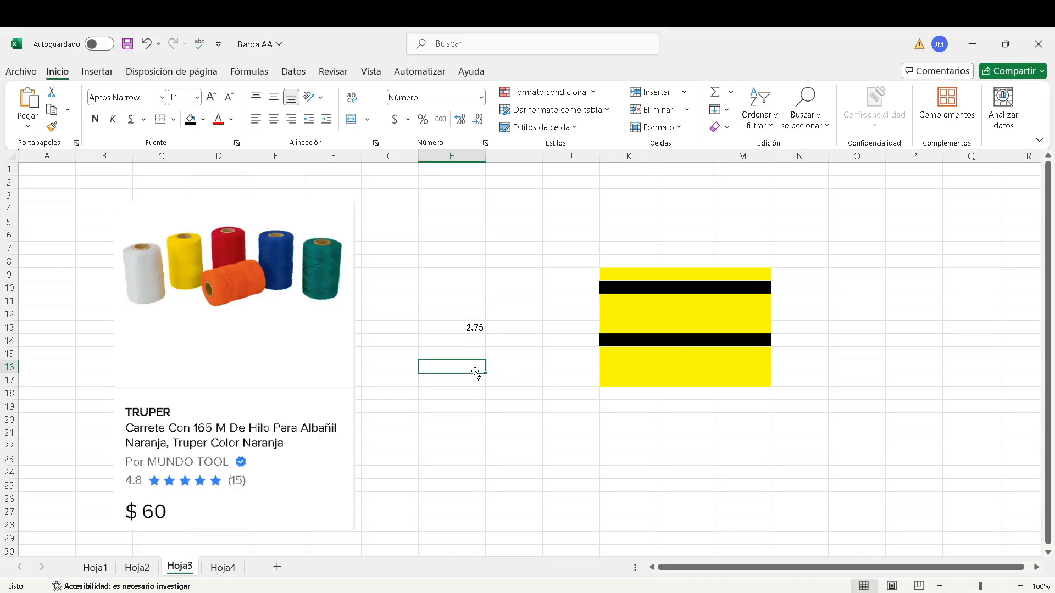
type("2")
left_click(504, 365)
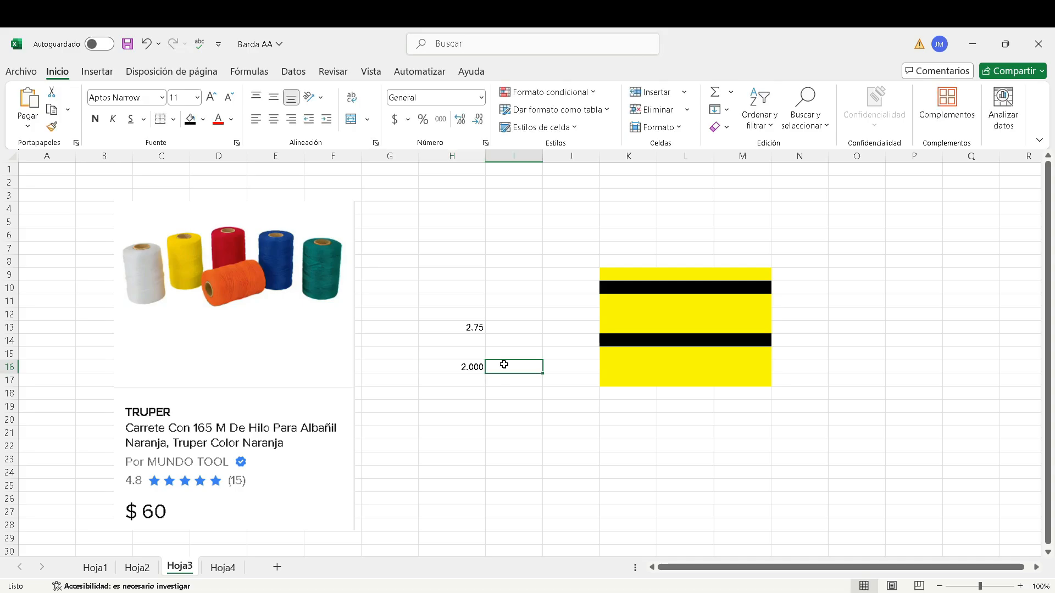
type("165")
left_click(513, 390)
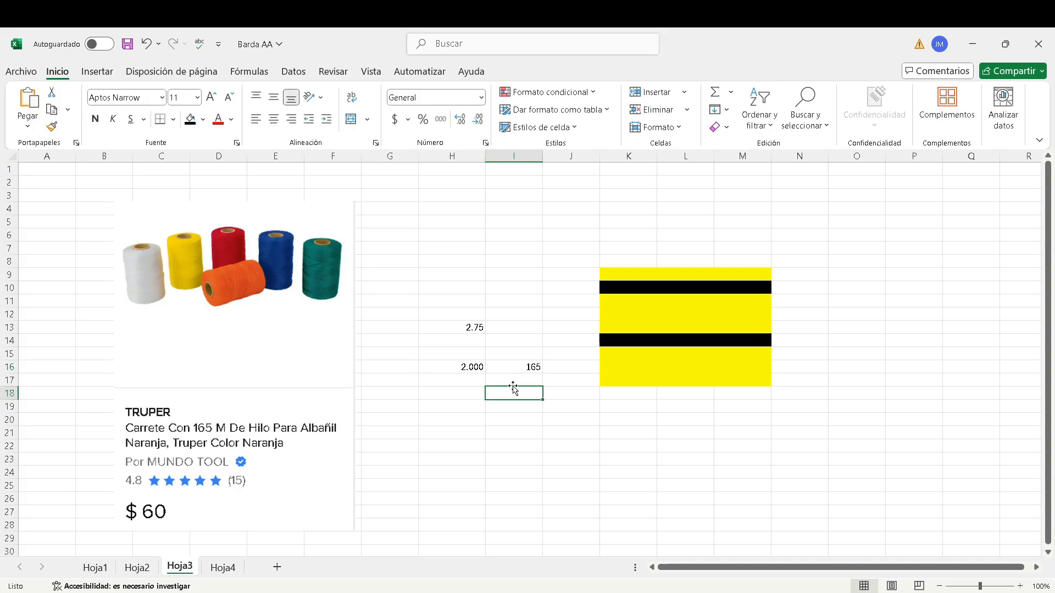
left_click(517, 380)
type("1")
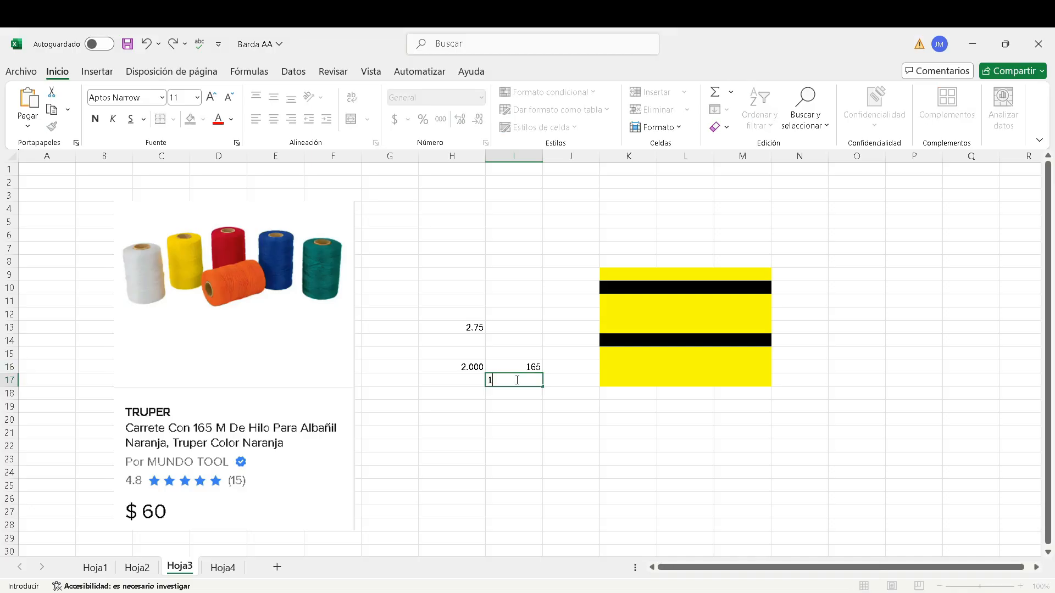
Calculate the thread quantity in cell H17 with =H16*I17/I16 and check the formula
left_click(465, 383)
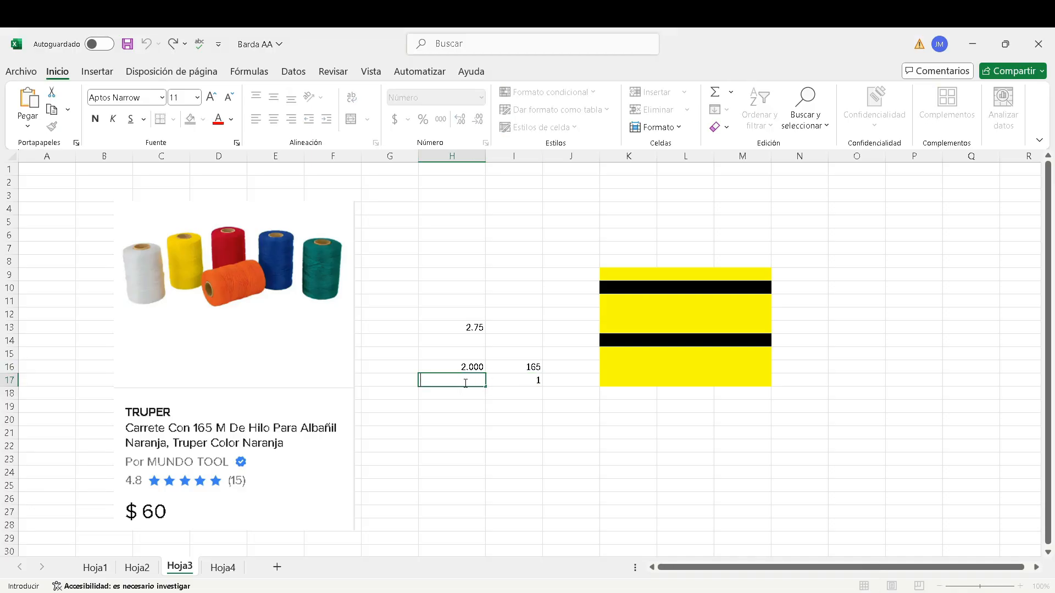
type("=")
left_click(471, 368)
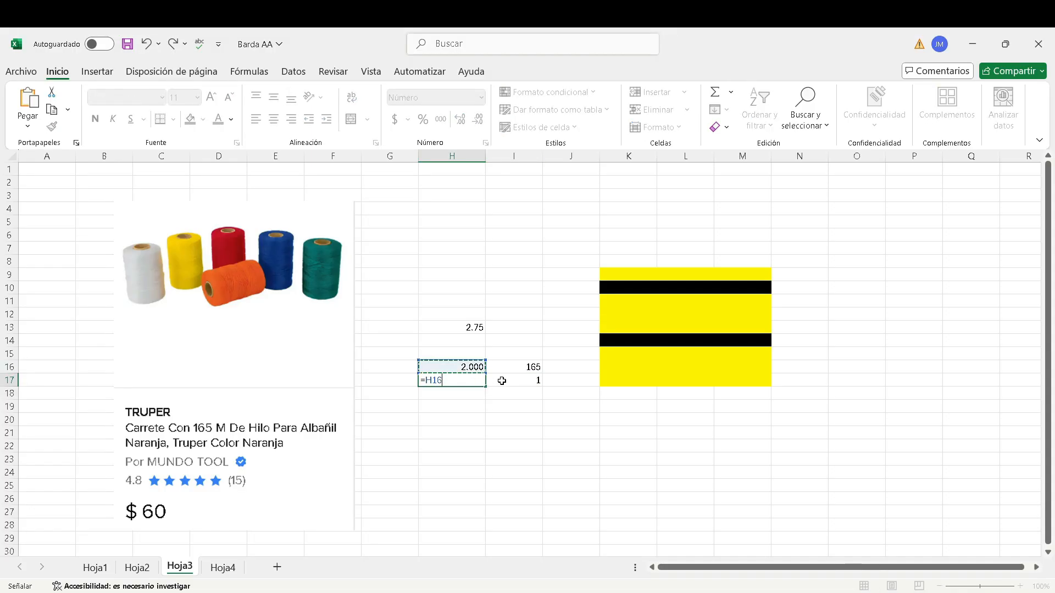
type("*")
left_click(519, 382)
type("/")
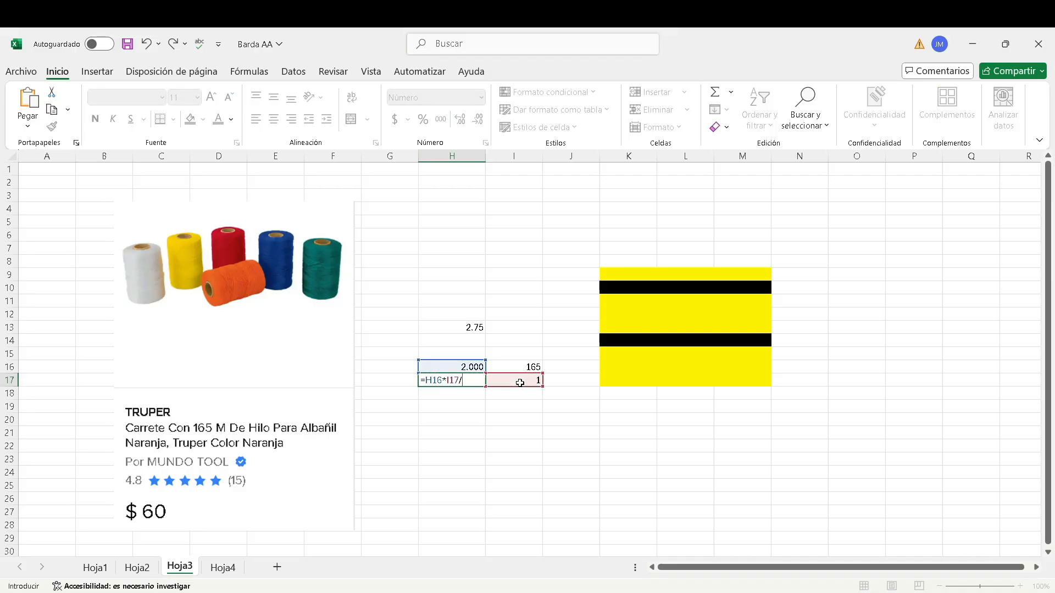
left_click(526, 367)
key("Return")
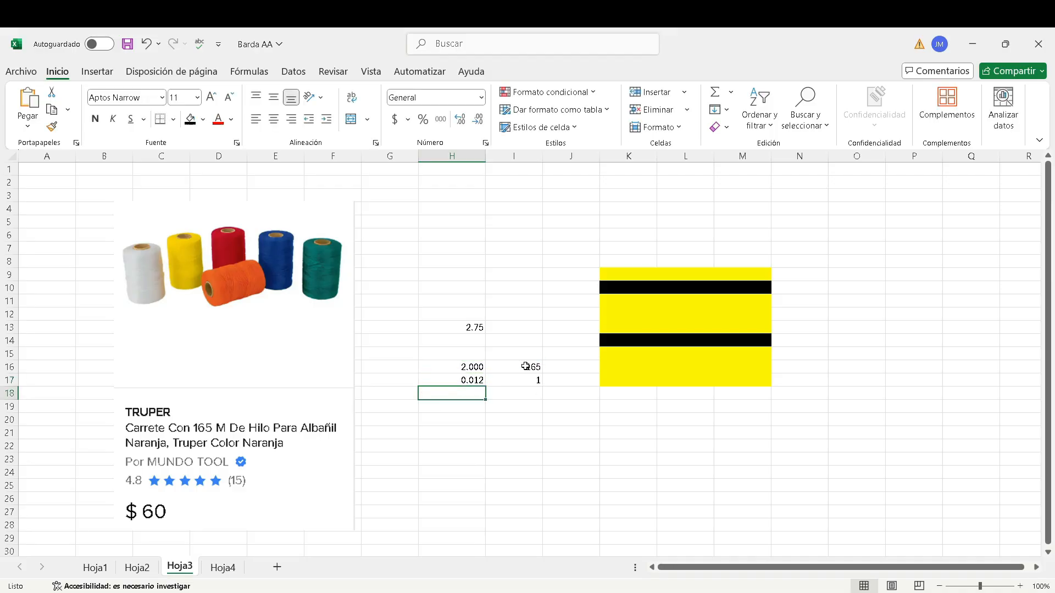
left_click(472, 382)
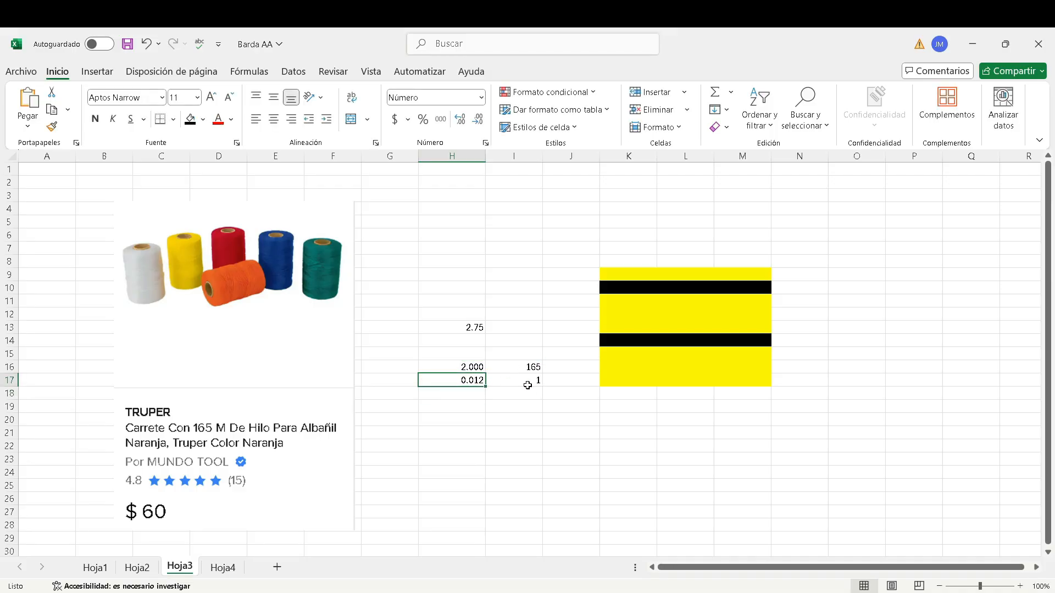
double_click(454, 380)
key("Escape")
Switch to OPUS and set the Cantidad of the CARR-01 material to .012
mouse_move(624, 592)
key("alt+Tab")
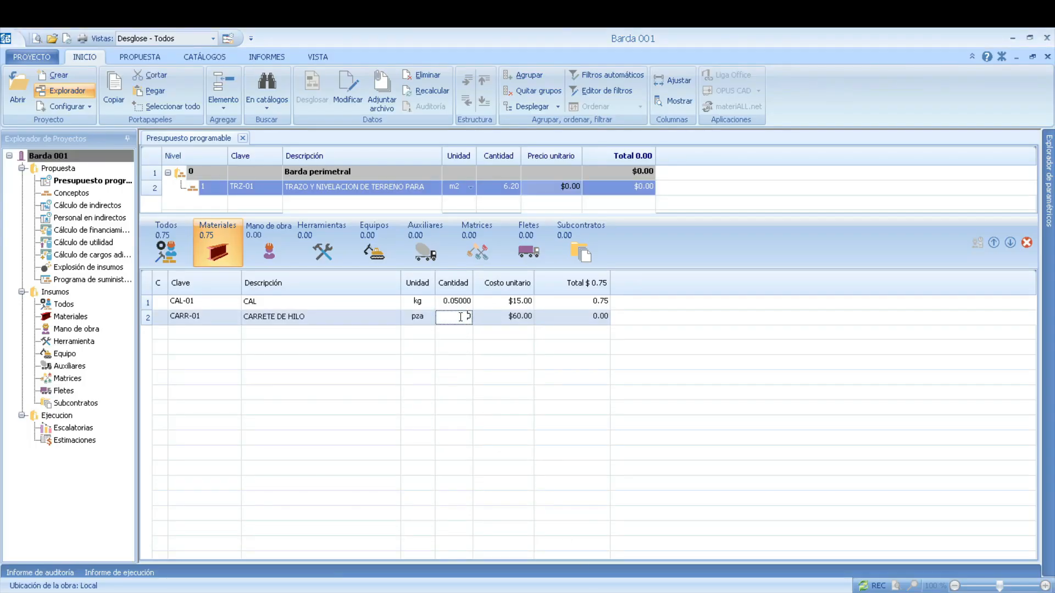
type(".012")
key("Tab")
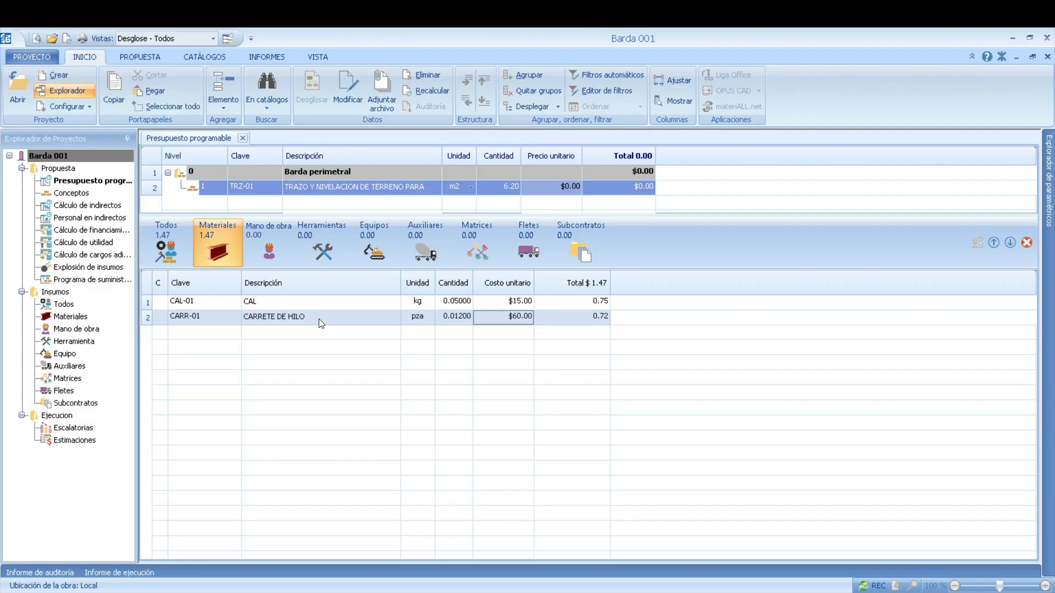
Insert a new material with the Clave 001-EST in the TRZ-01 breakdown
right_click(328, 339)
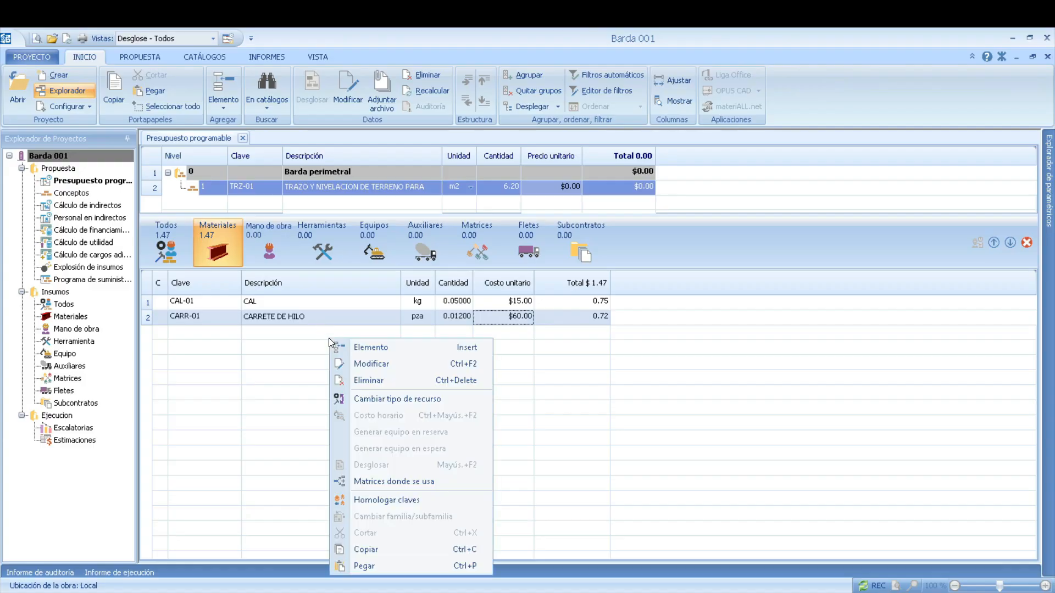
left_click(360, 350)
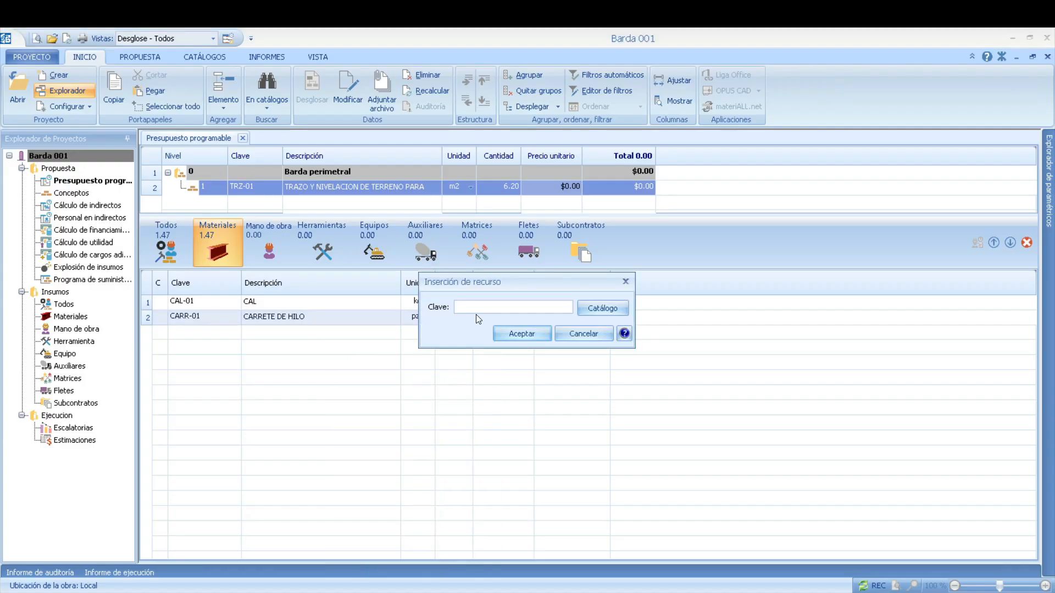
type("001-EST")
left_click(516, 334)
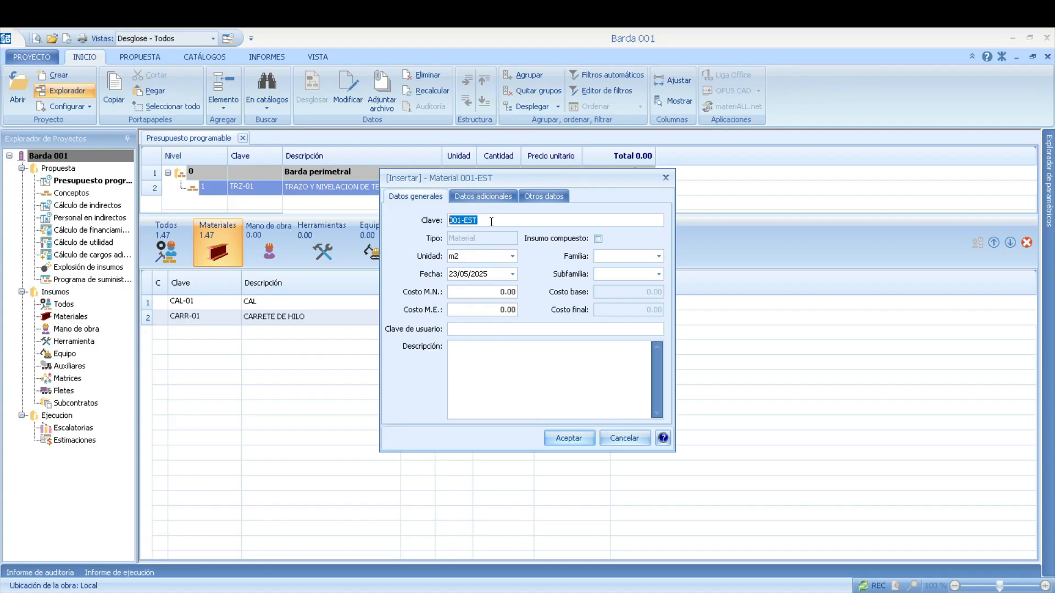
Set the Unidad of the 001-EST material to pt and its Descripción to BARROTE DE 2" X 4"
left_click(478, 256)
type("pt")
left_click(487, 294)
left_click(472, 355)
type("BARROTE DE 2")
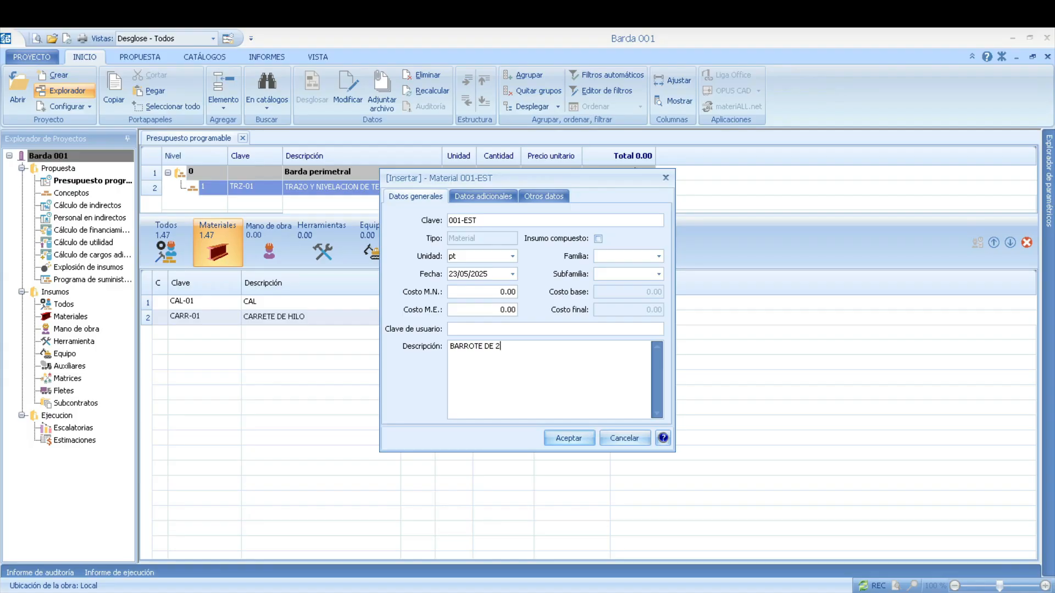
type("\" X \"")
key("BackSpace")
type("4")
left_click(469, 201)
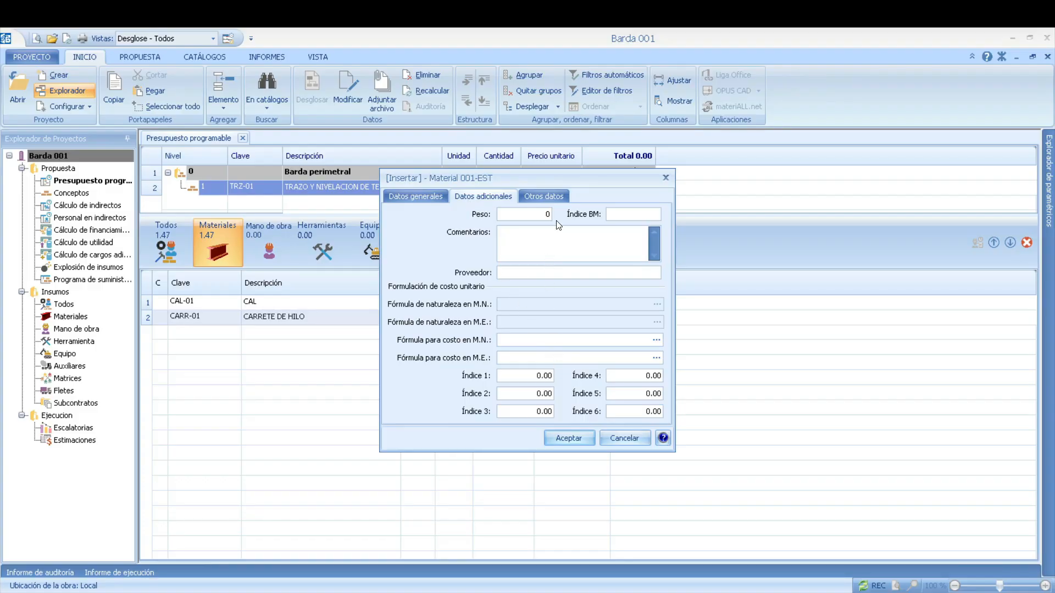
left_click(549, 199)
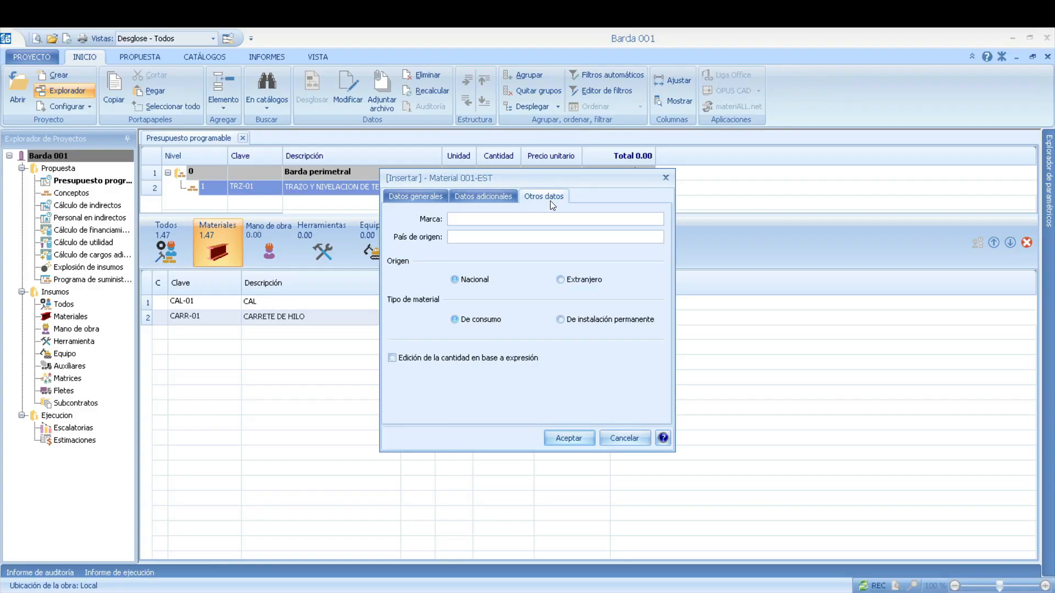
left_click(443, 195)
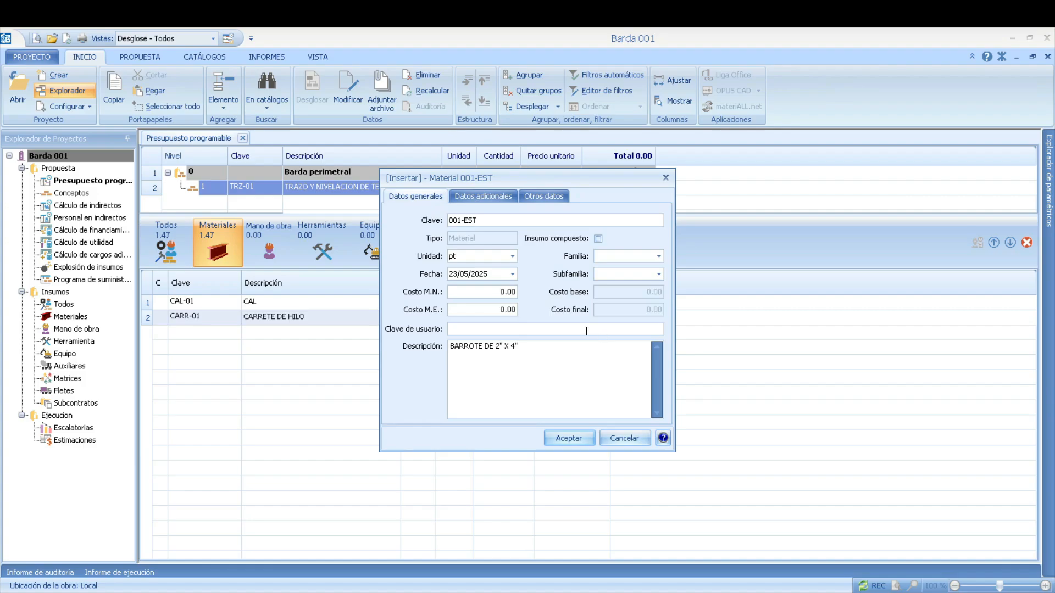
Switch to Hoja2 of the Barda AA workbook in Excel and examine the board-foot formula in cell F16
left_click(489, 293)
left_click_drag(479, 294, 528, 294)
mouse_move(521, 591)
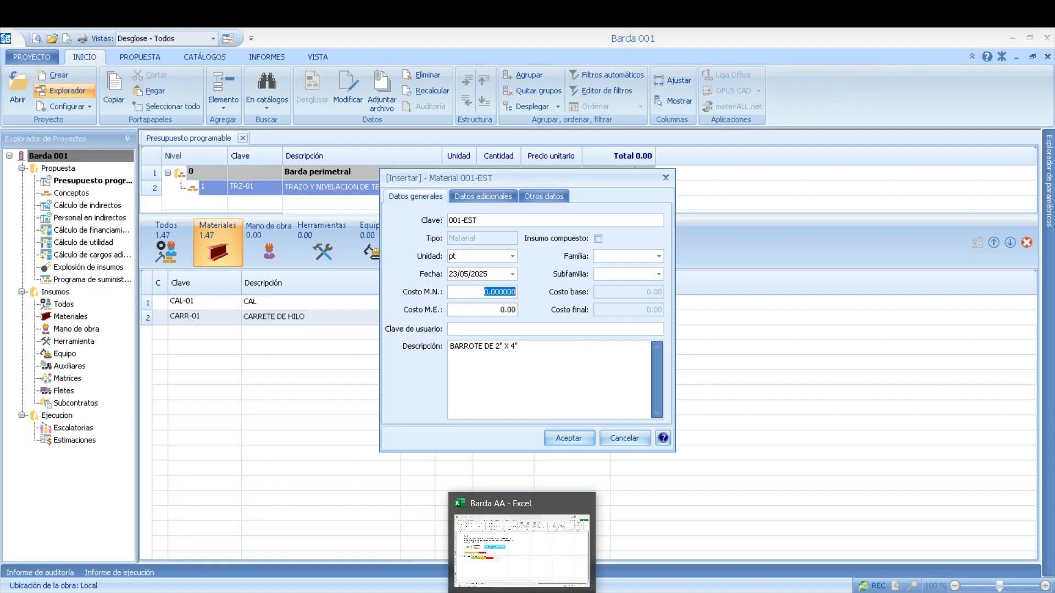
left_click(522, 550)
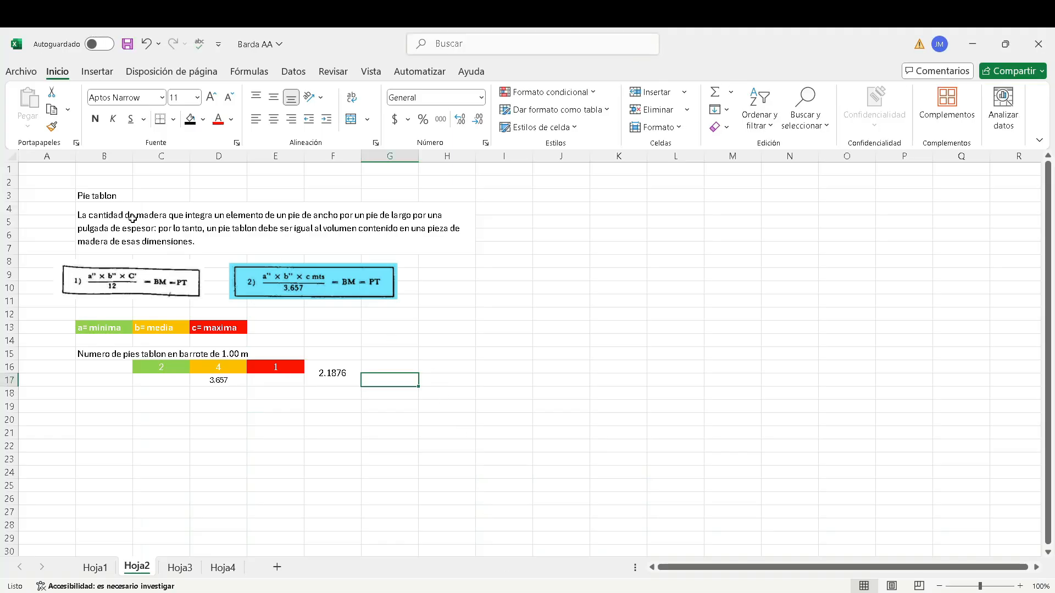
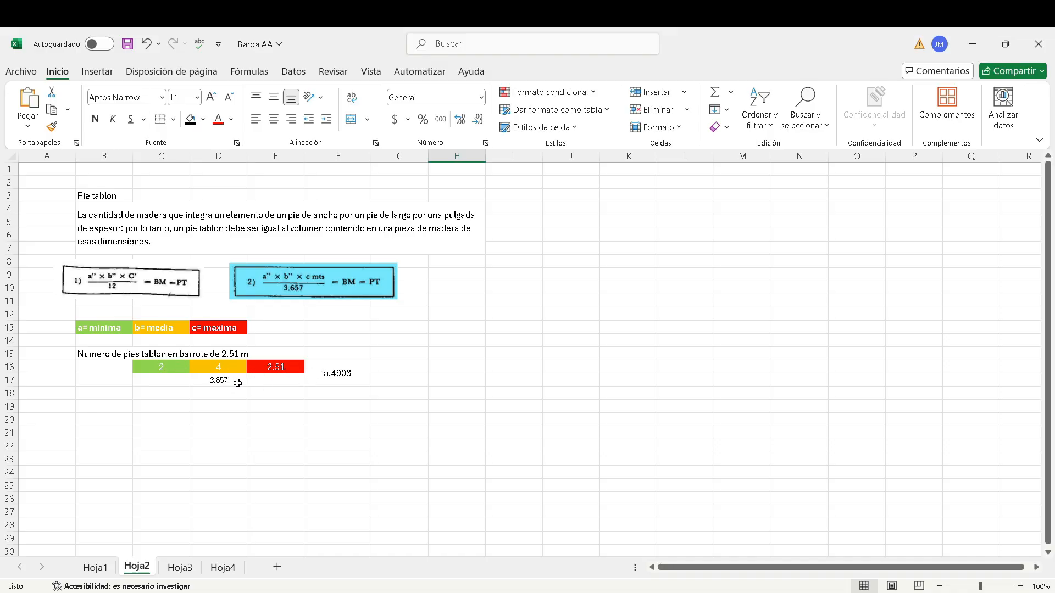
left_click(350, 382)
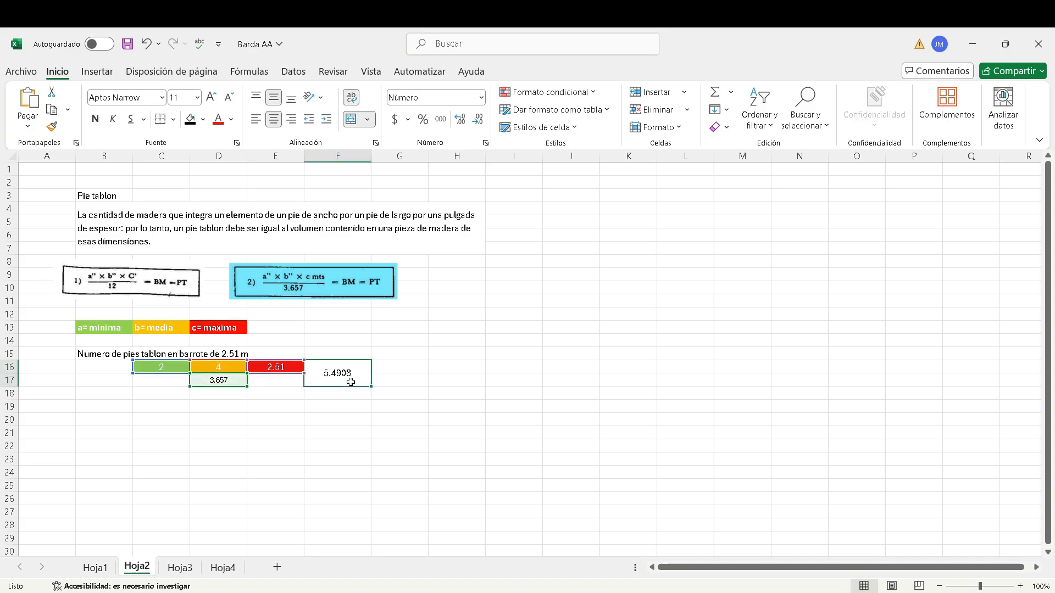
double_click(351, 382)
key("Escape")
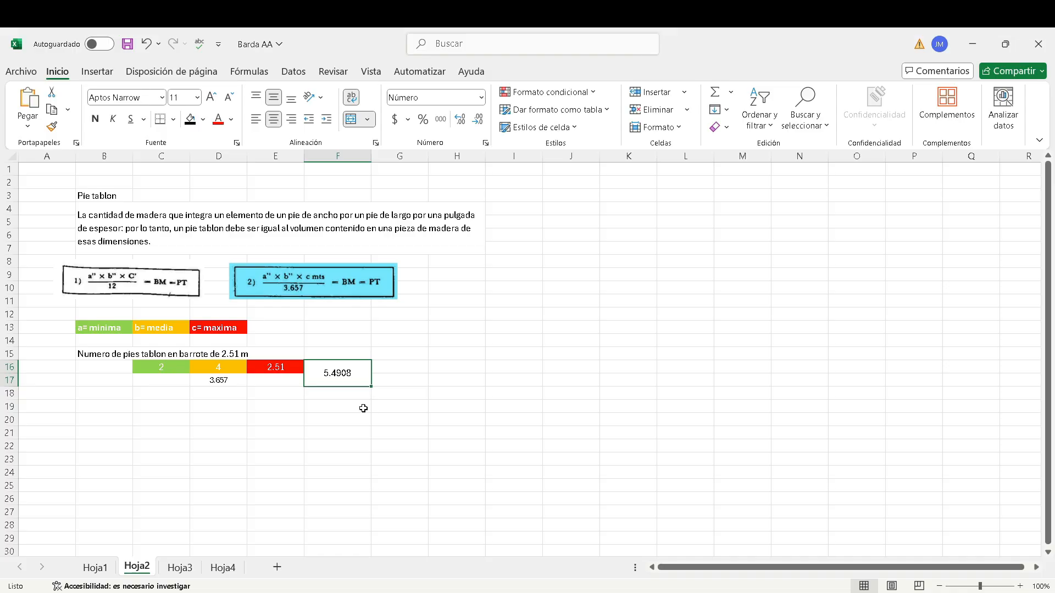
Enter the price 95 in cell F19 and calculate the cost per board foot in F20 with =F19/F16
left_click(348, 408)
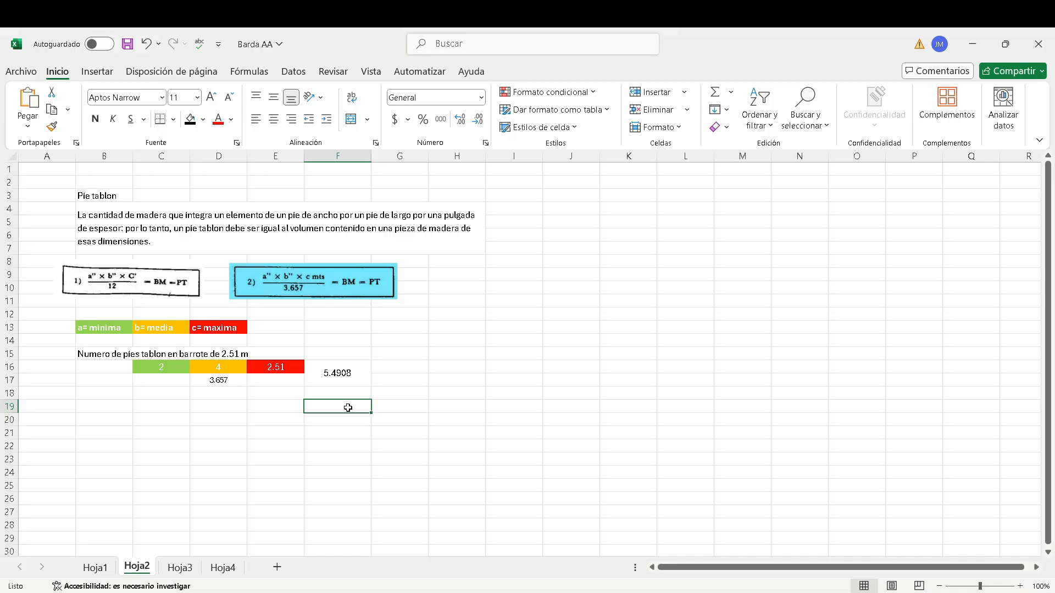
type("95")
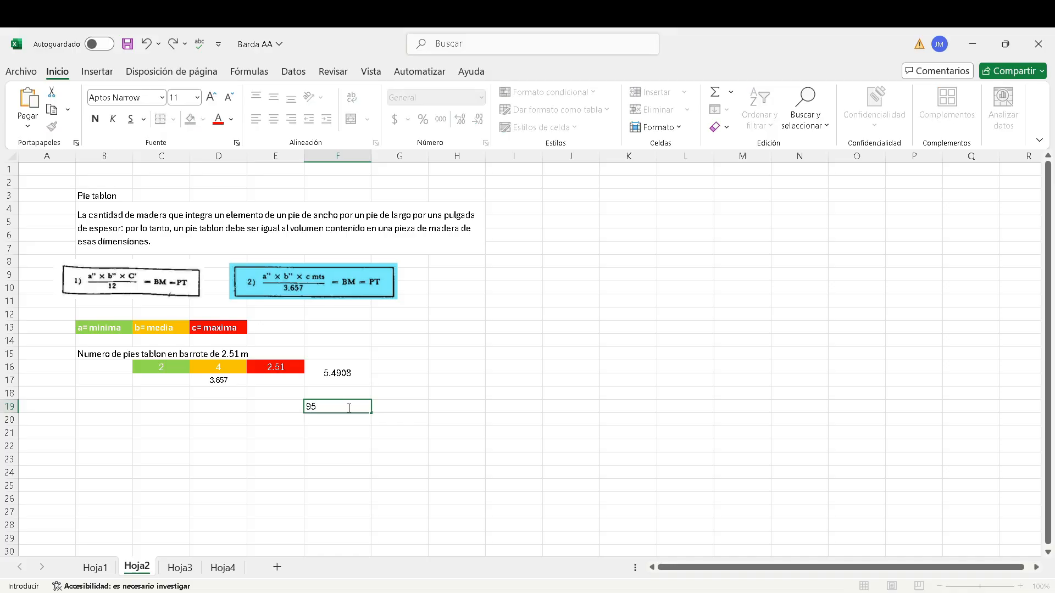
key("Return")
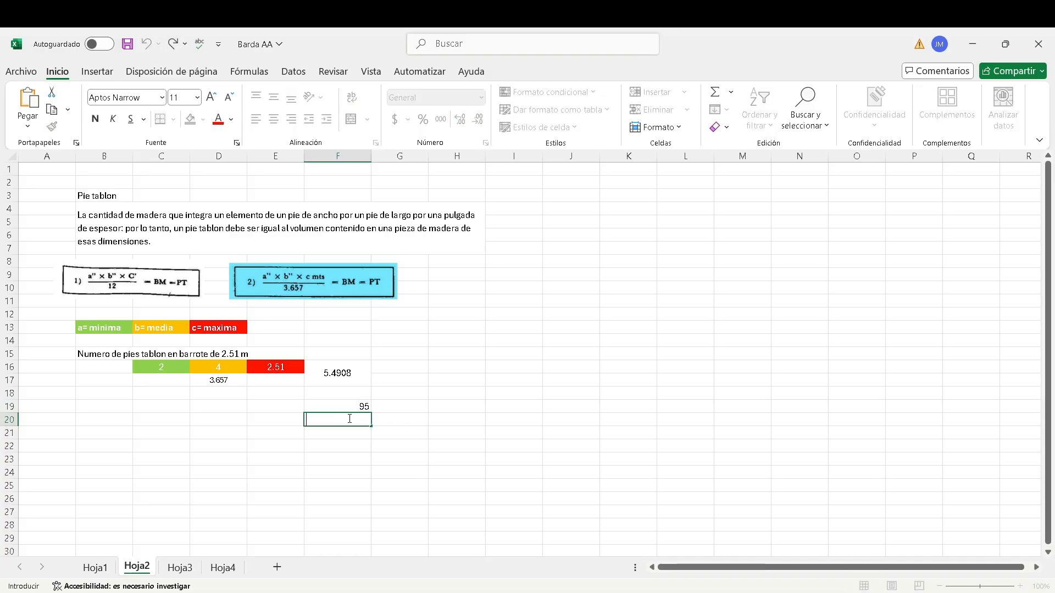
type("=")
left_click(355, 405)
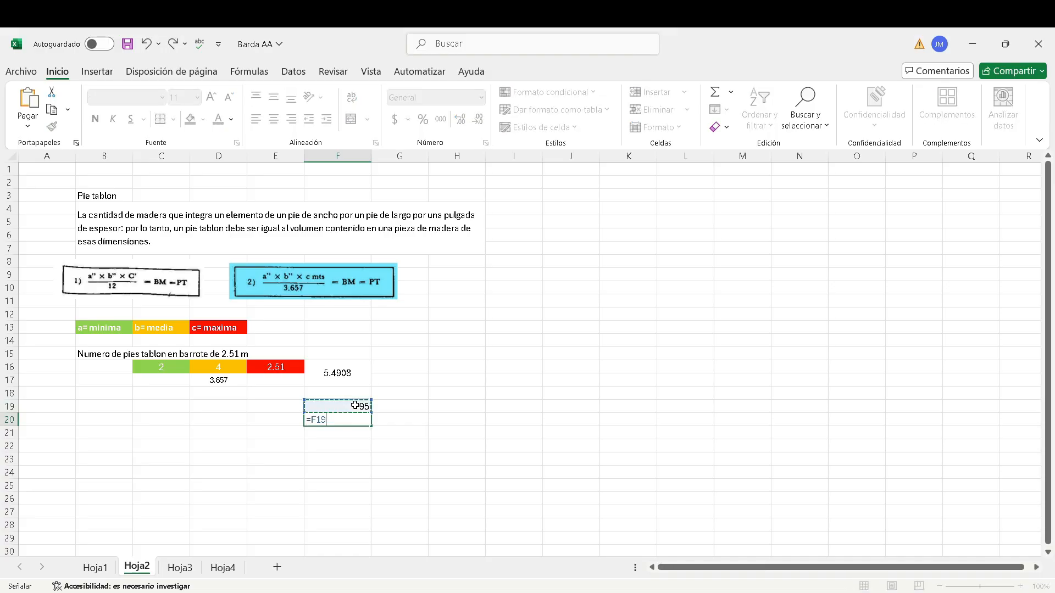
type("/")
left_click(347, 374)
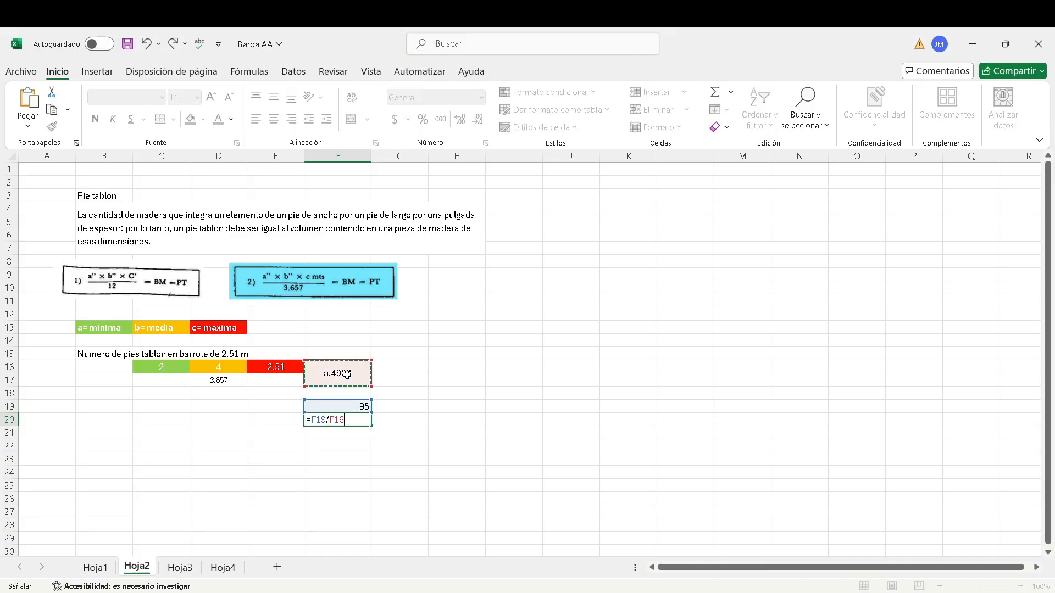
key("Return")
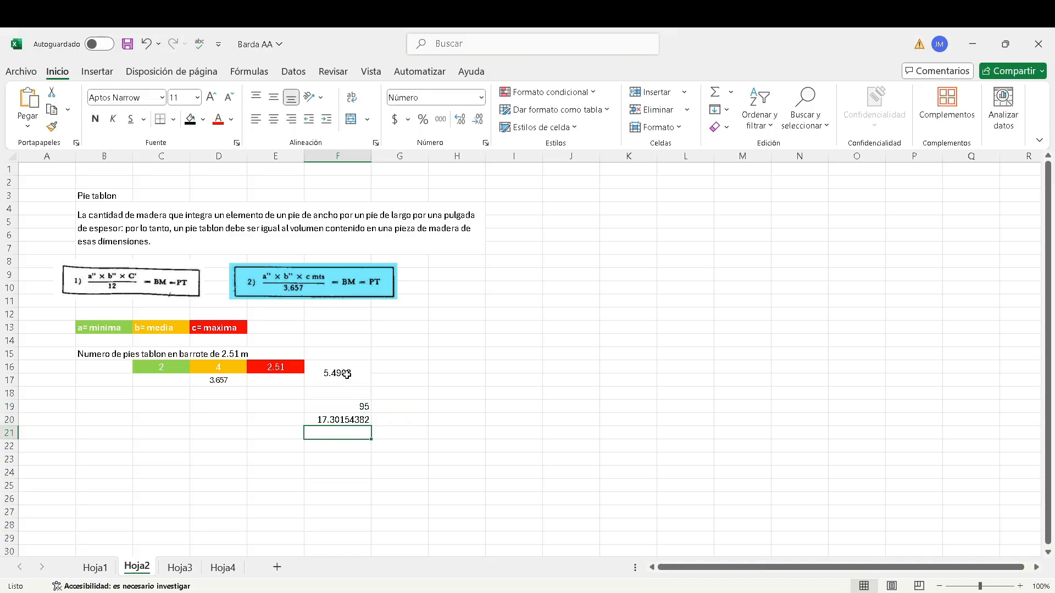
Return to OPUS, set the Costo M.N. of the 001-EST material to 17 and accept it
left_click(353, 420)
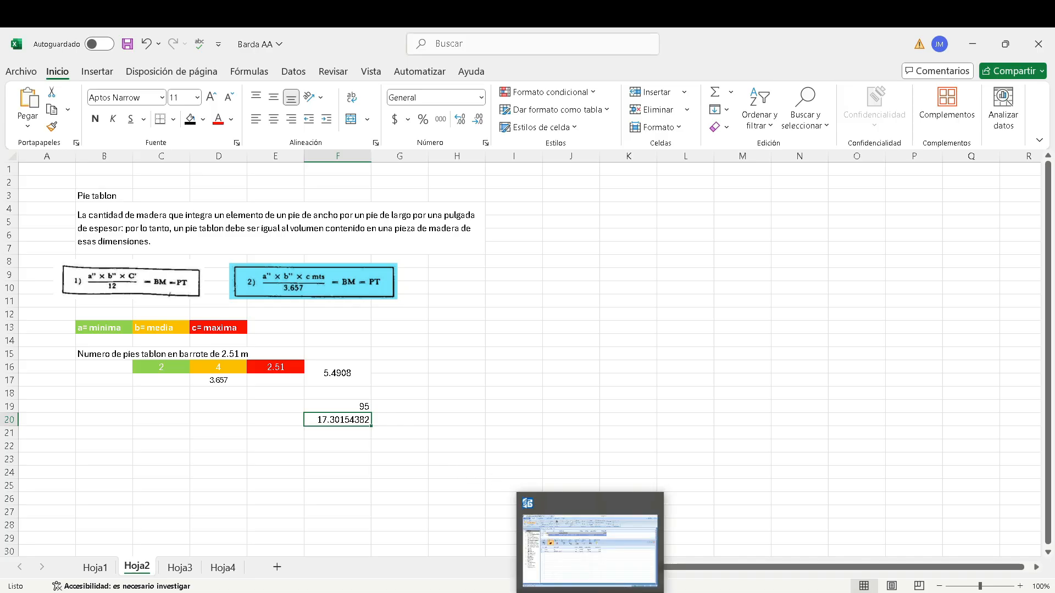
left_click(580, 587)
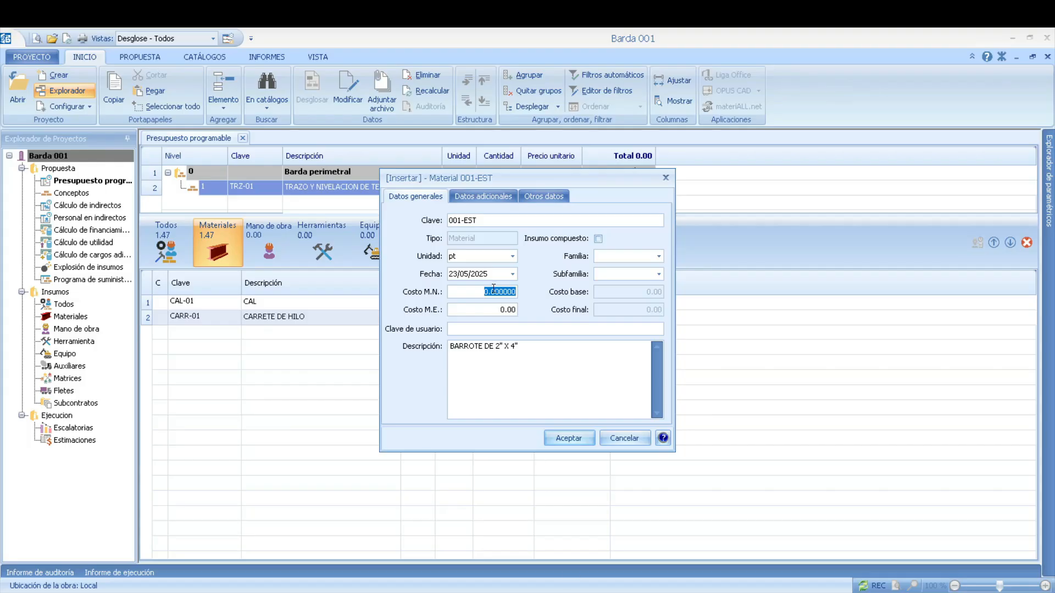
type("17")
left_click(570, 440)
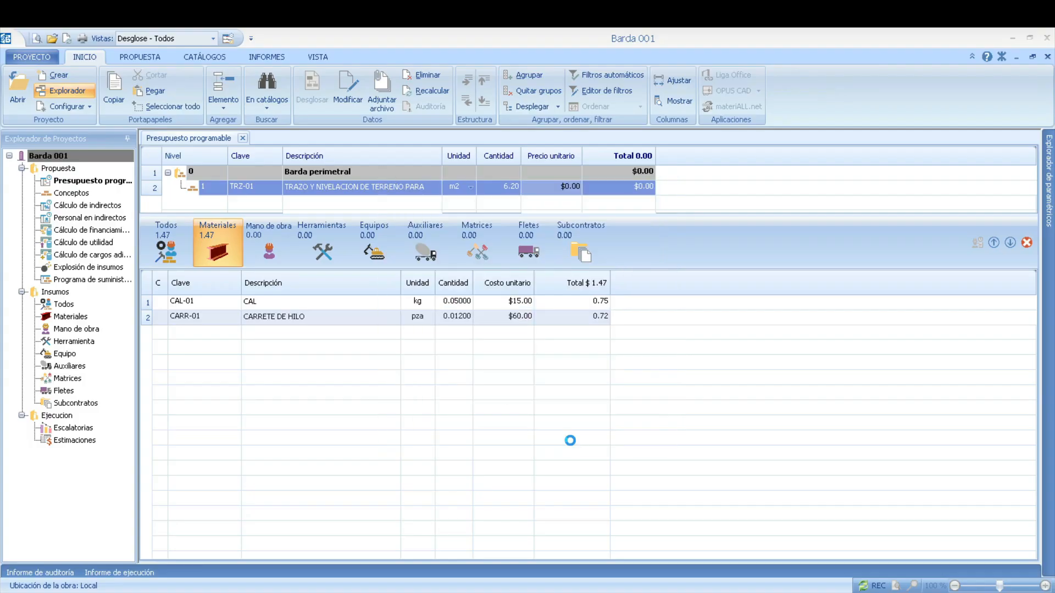
Switch to Hoja2 of the Barda AA workbook in Excel and change the barrote length in the B15 heading to 1.00 m
left_click(293, 335)
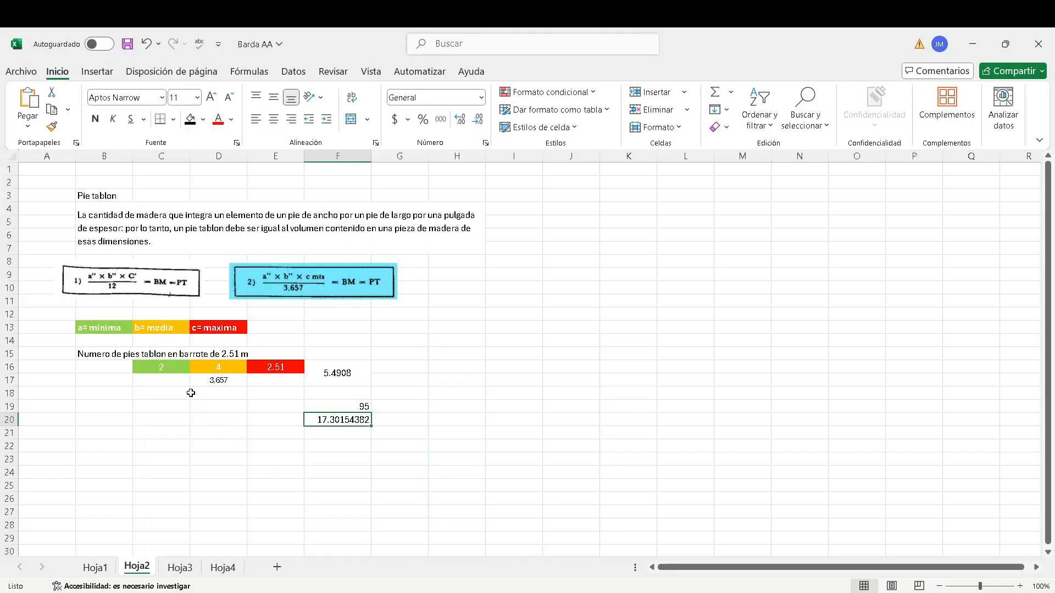
scroll(235, 384, "down", 1)
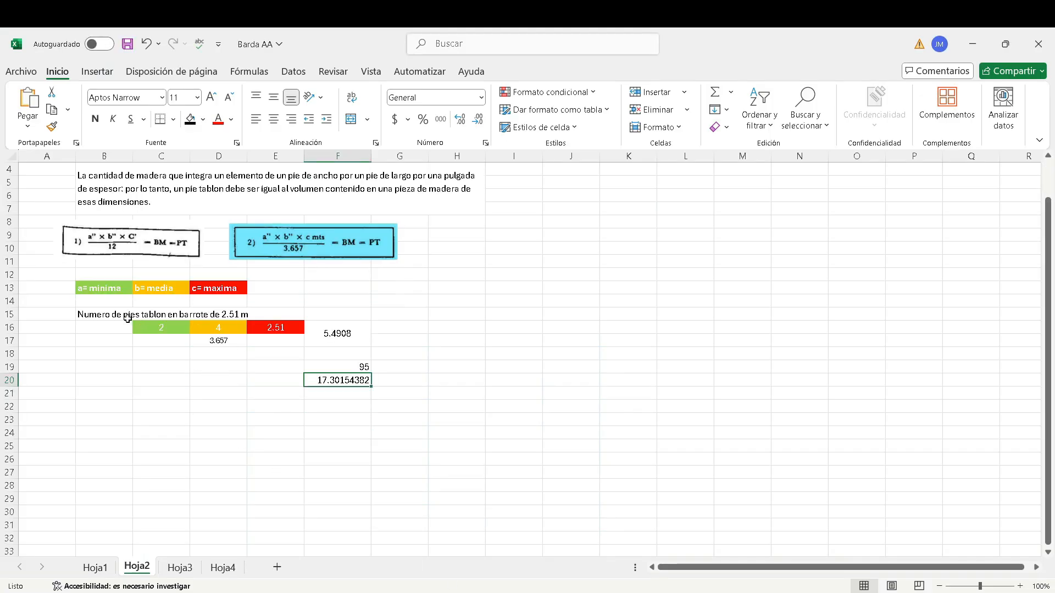
left_click_drag(105, 311, 344, 341)
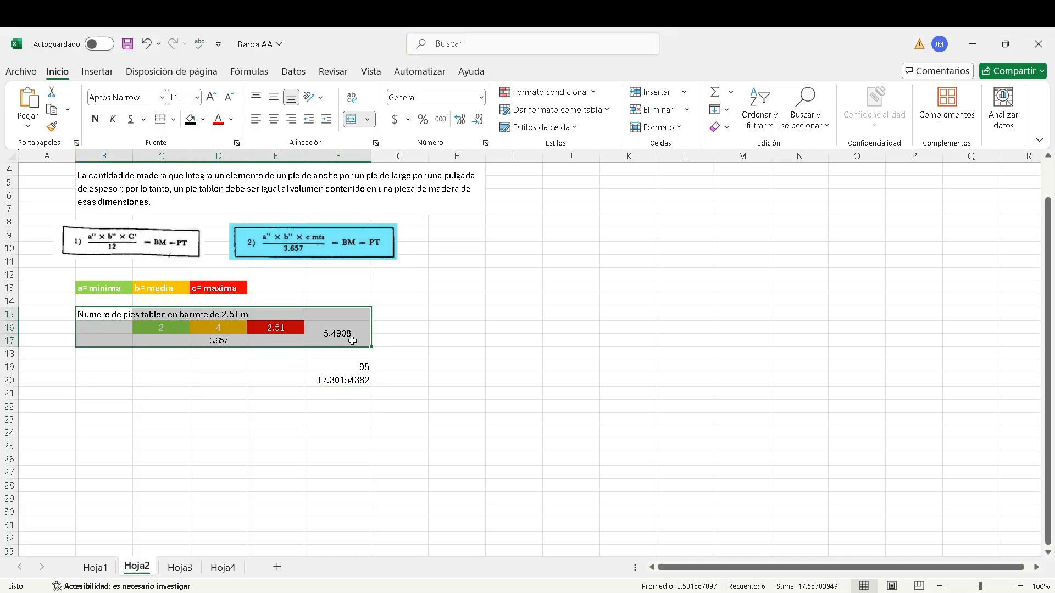
scroll(335, 374, "down", 1)
scroll(223, 363, "up", 2)
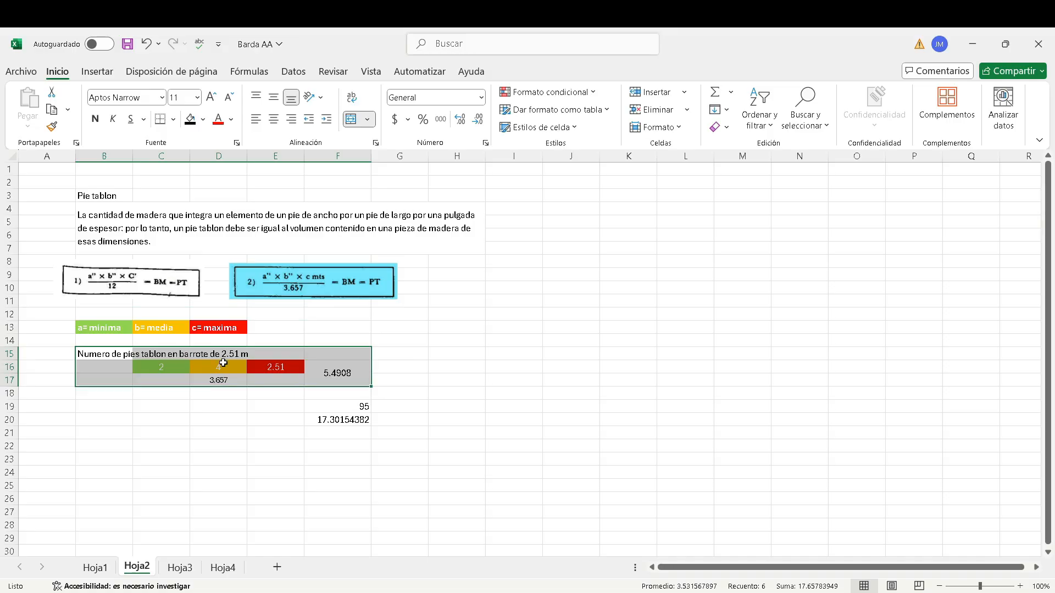
double_click(101, 353)
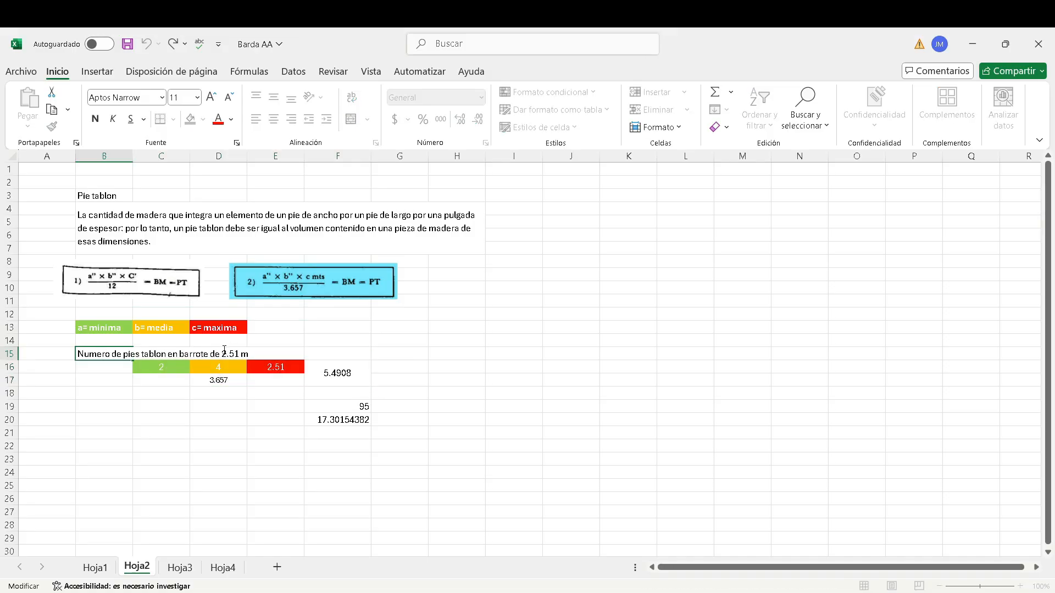
left_click_drag(222, 353, 240, 353)
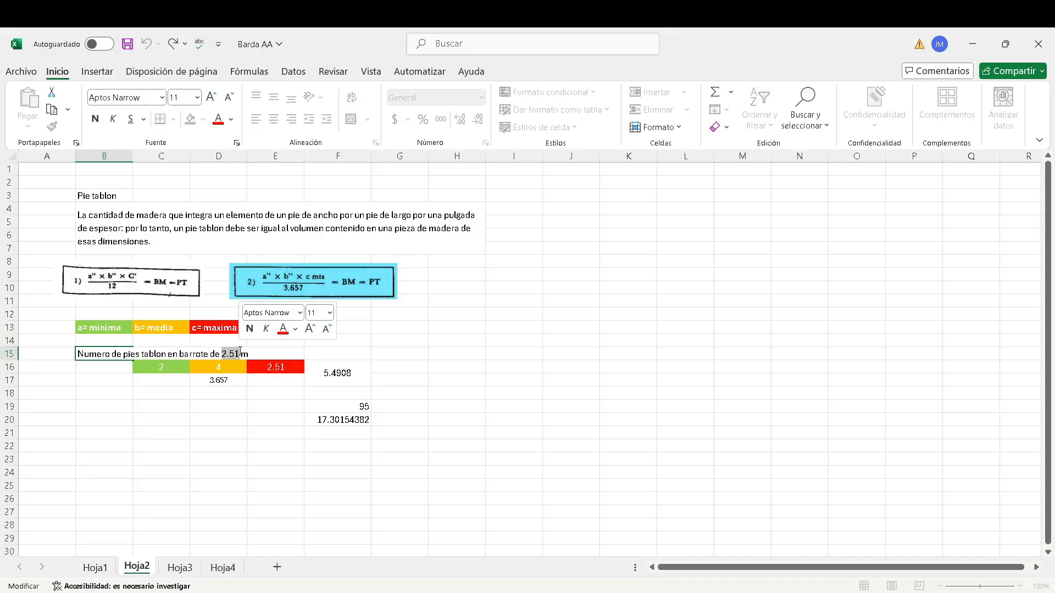
type("1.05")
key("Return")
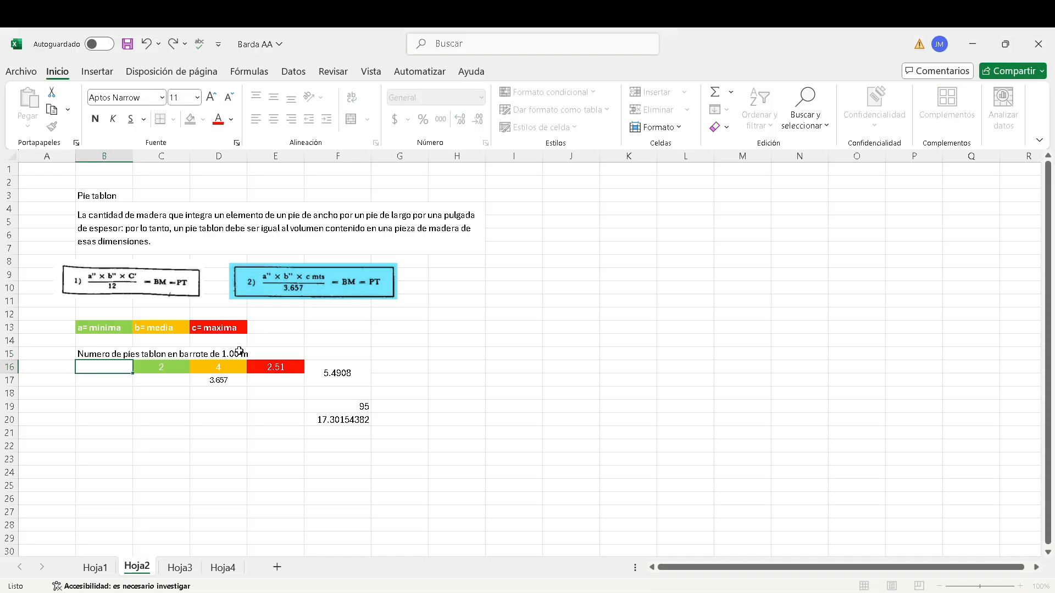
Set the maximum dimension in E16 to 1 and clear the price calculation in F19:F20
left_click(263, 367)
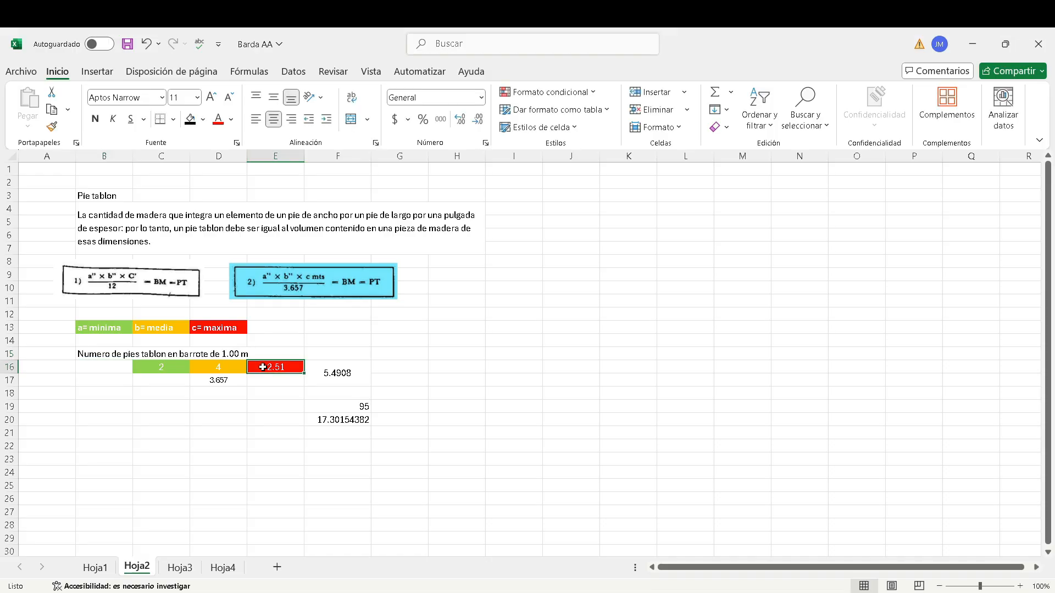
type("1")
key("Return")
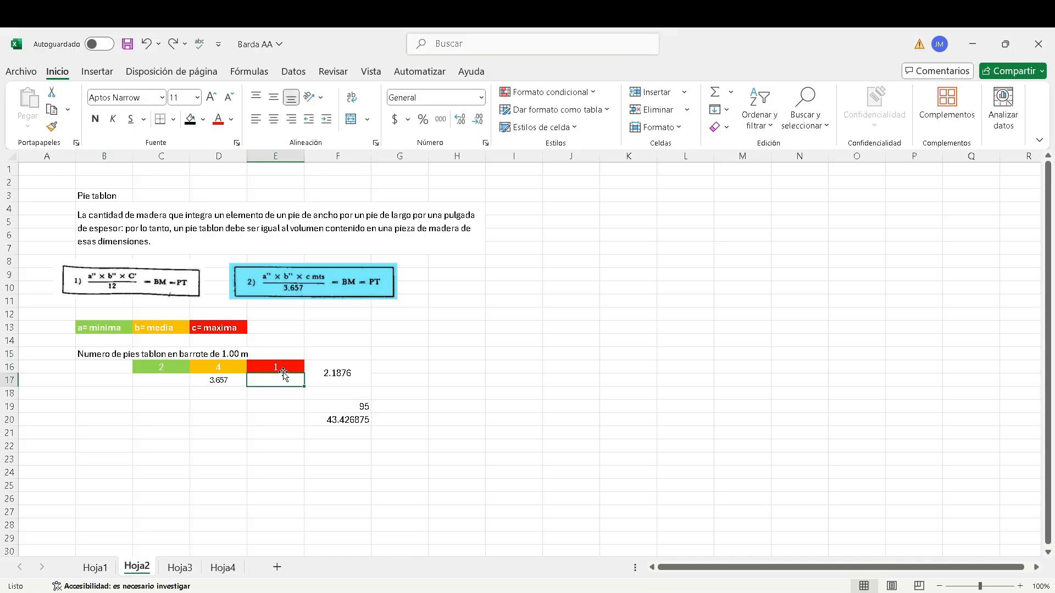
left_click(357, 378)
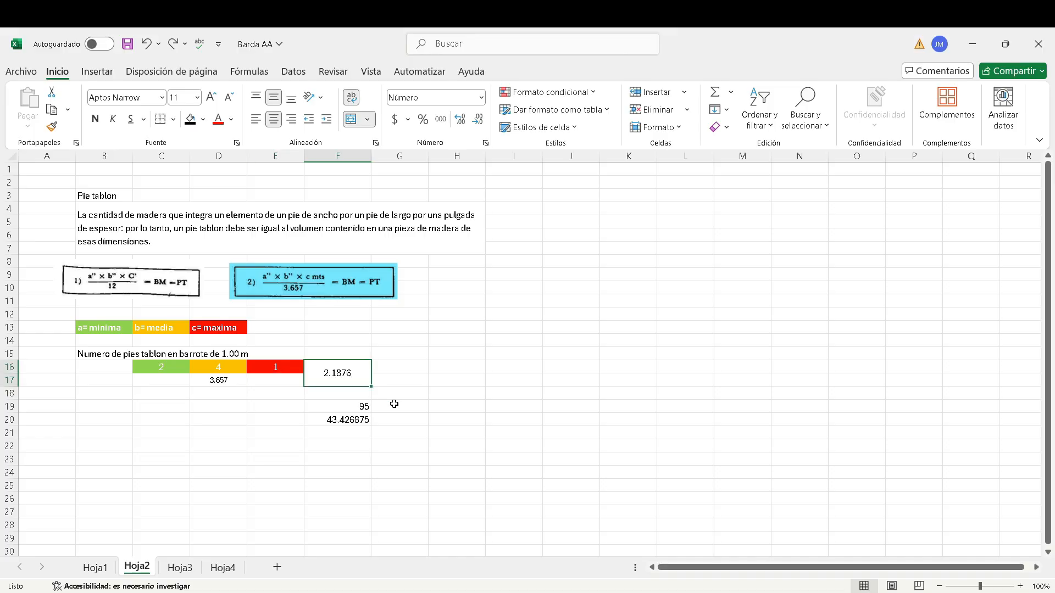
left_click_drag(326, 408, 338, 422)
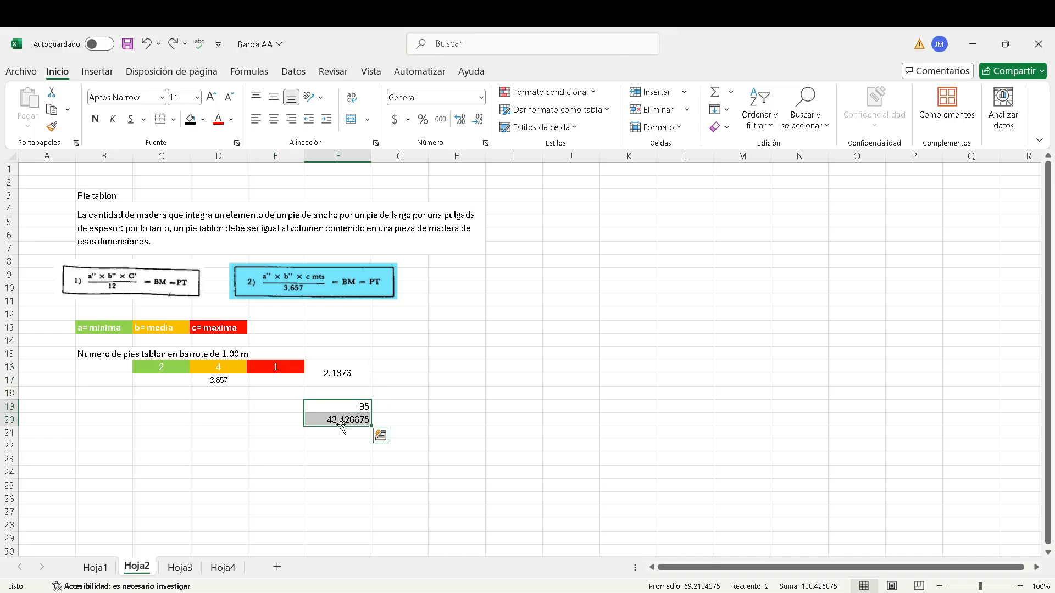
key("Delete")
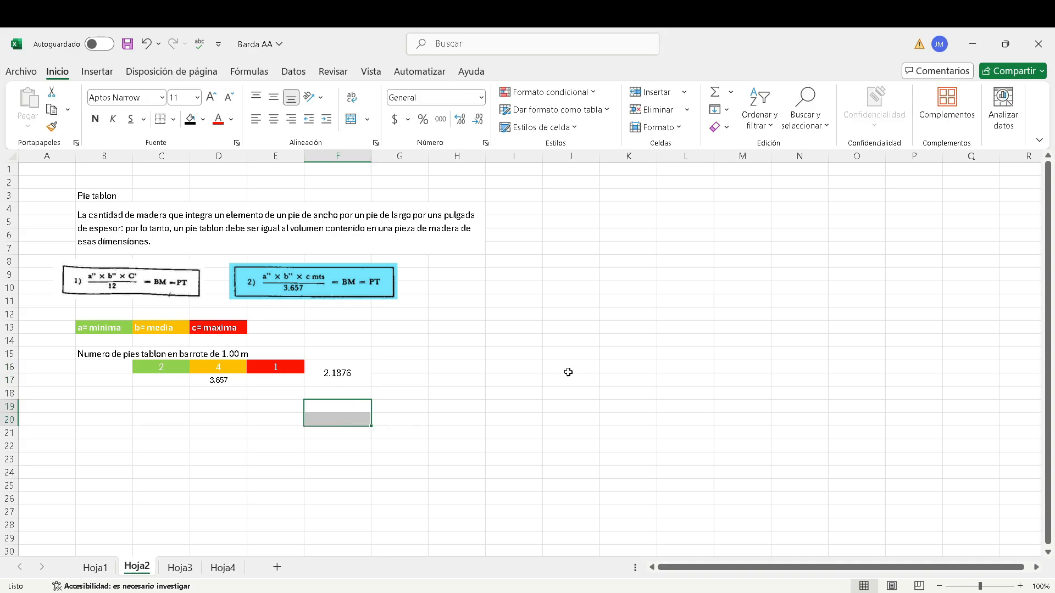
Fill the cell ranges J13:J20 and O13:O20 with the dark teal theme color
left_click(575, 329)
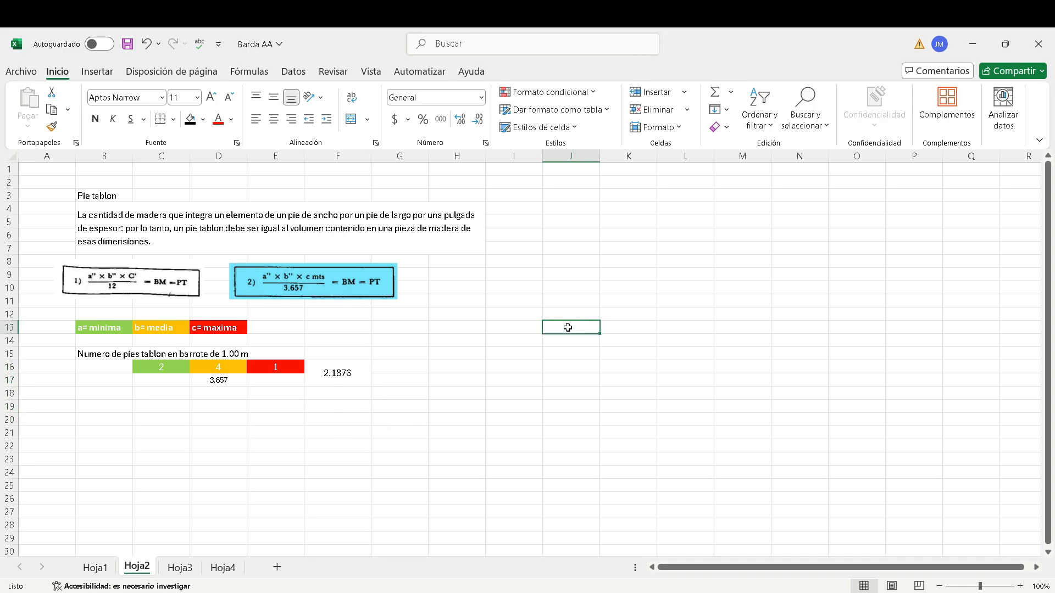
left_click_drag(567, 325, 565, 423)
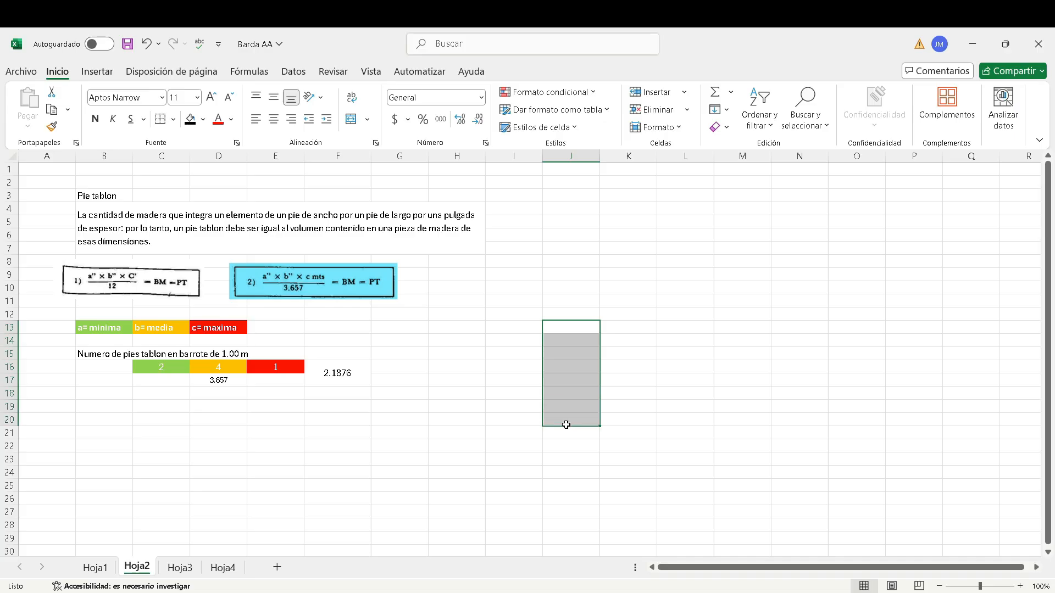
left_click(202, 120)
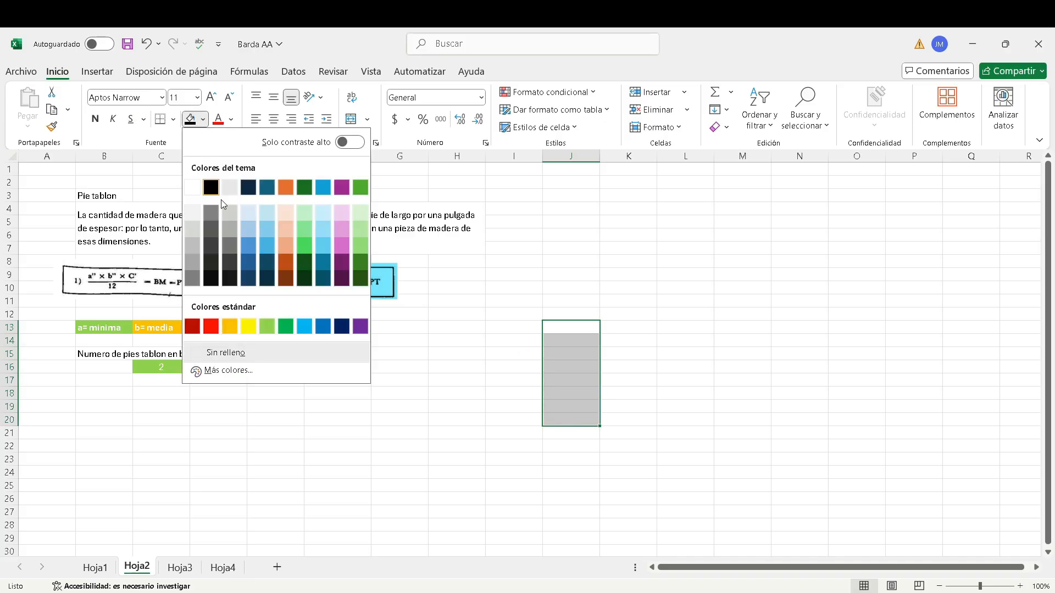
left_click(267, 187)
left_click(697, 418)
left_click(575, 342)
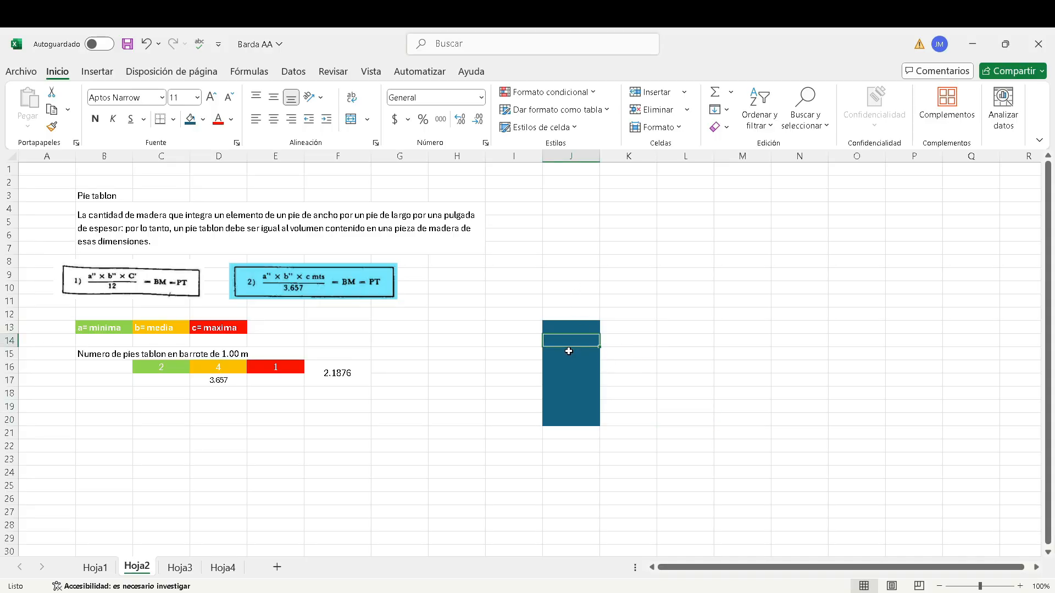
left_click(641, 327)
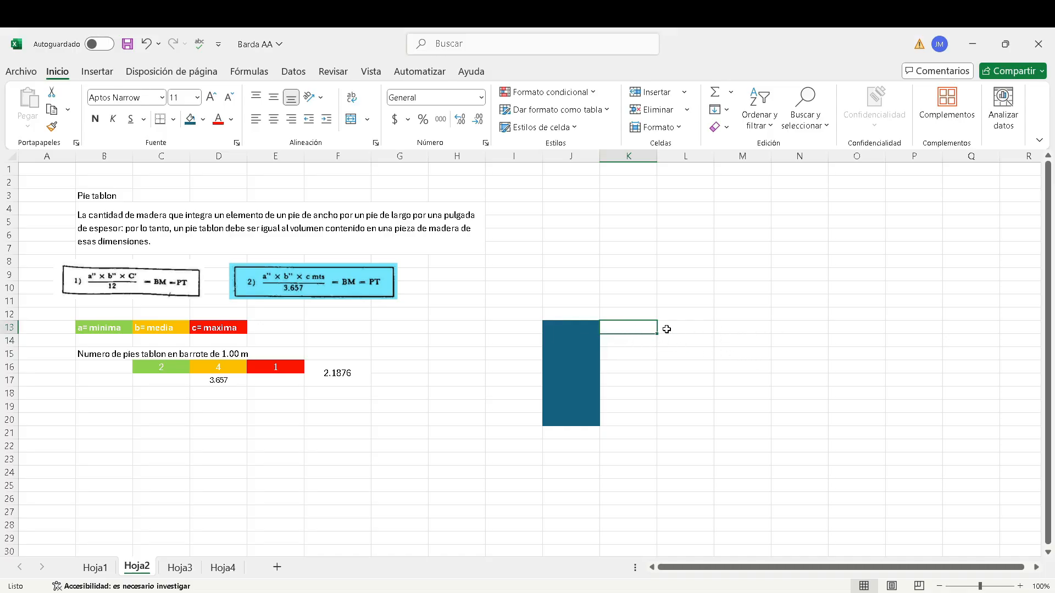
left_click_drag(579, 330, 850, 416)
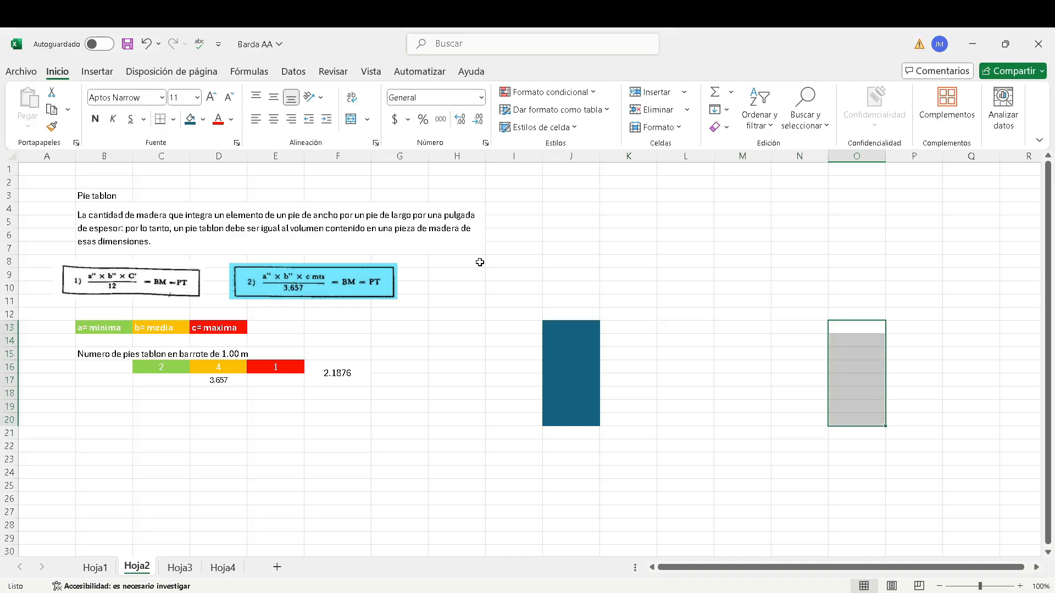
left_click(190, 119)
left_click(772, 367)
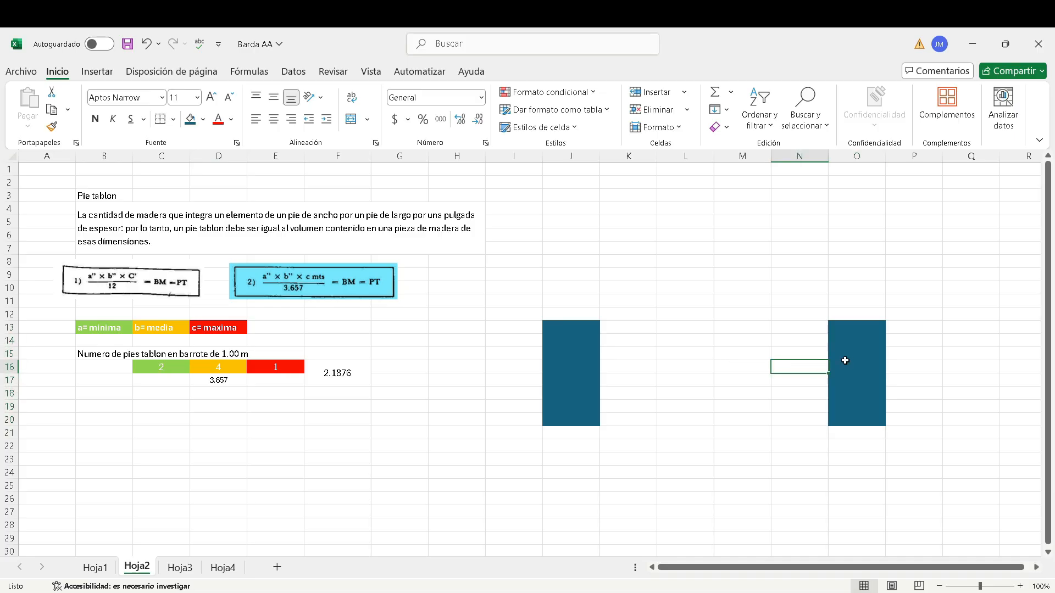
left_click(844, 361)
left_click(571, 370)
left_click(863, 367)
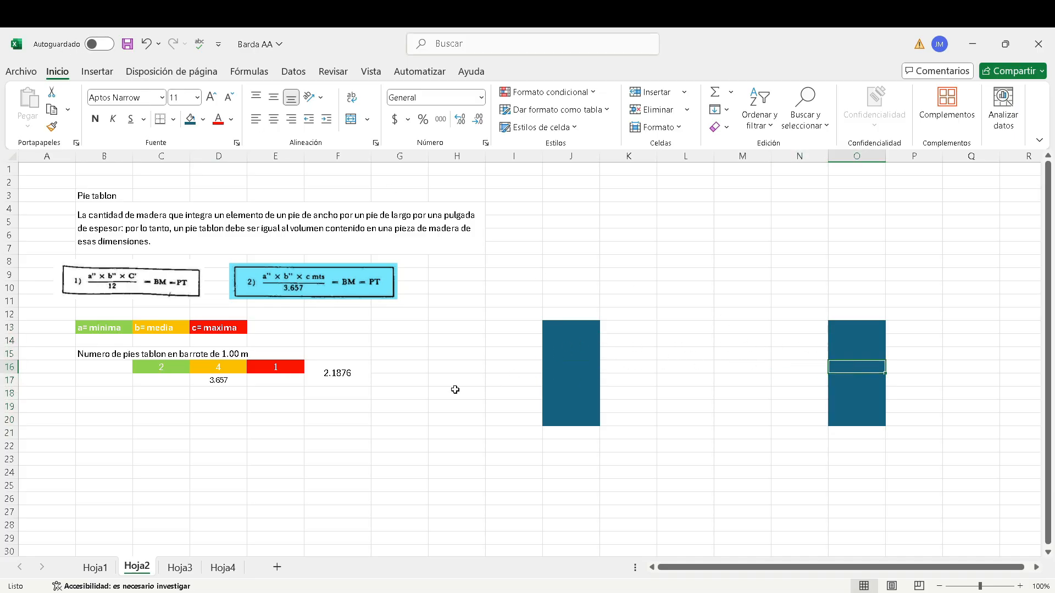
left_click(338, 369)
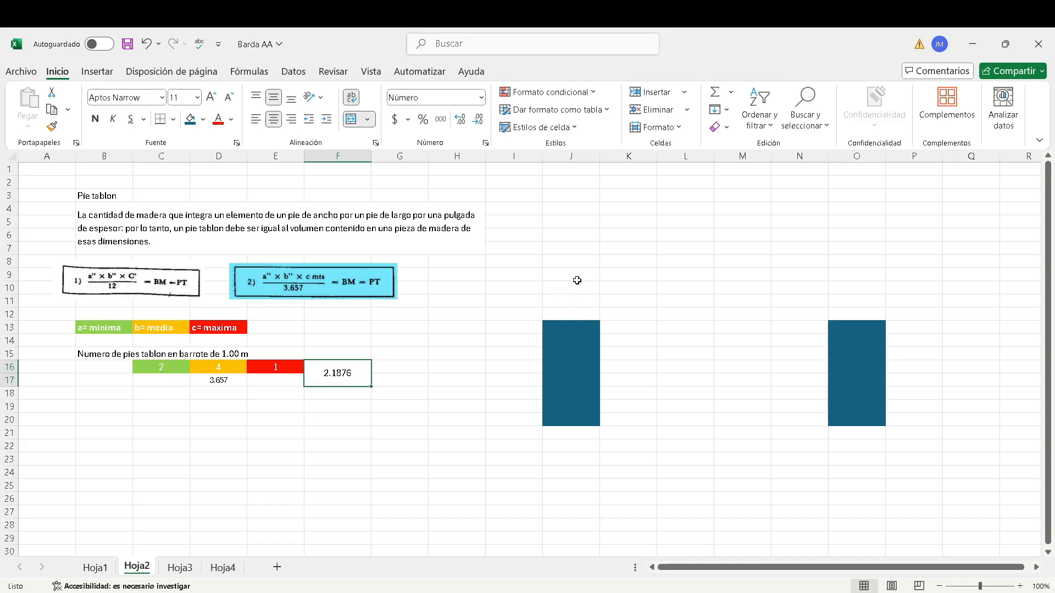
Copy the filled range J13:J20 into columns K, L, M and N to make a solid block up to column O
left_click_drag(626, 332, 636, 428)
left_click_drag(575, 328, 575, 415)
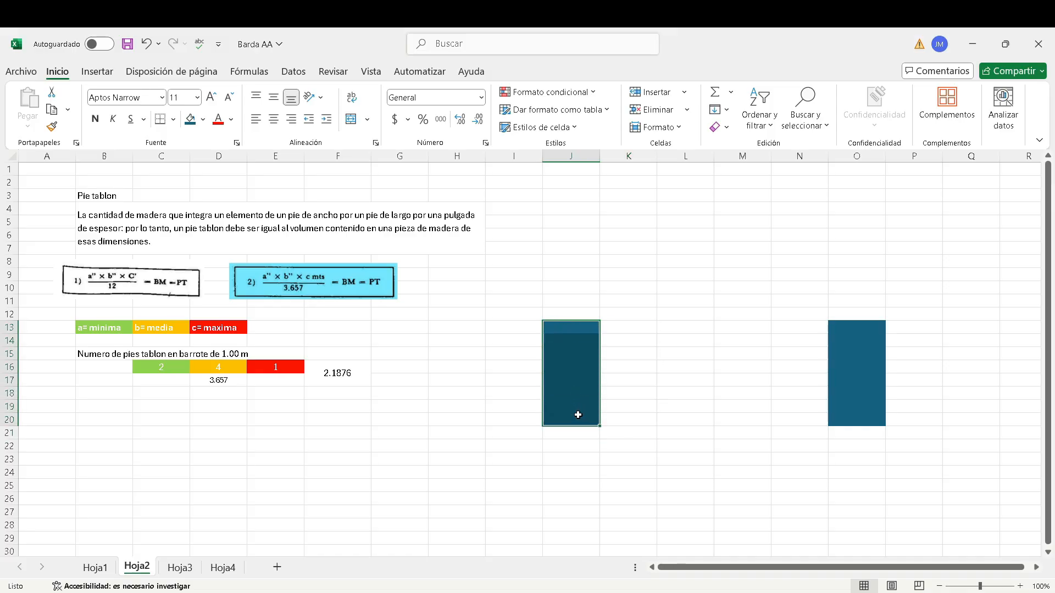
key("ctrl+c")
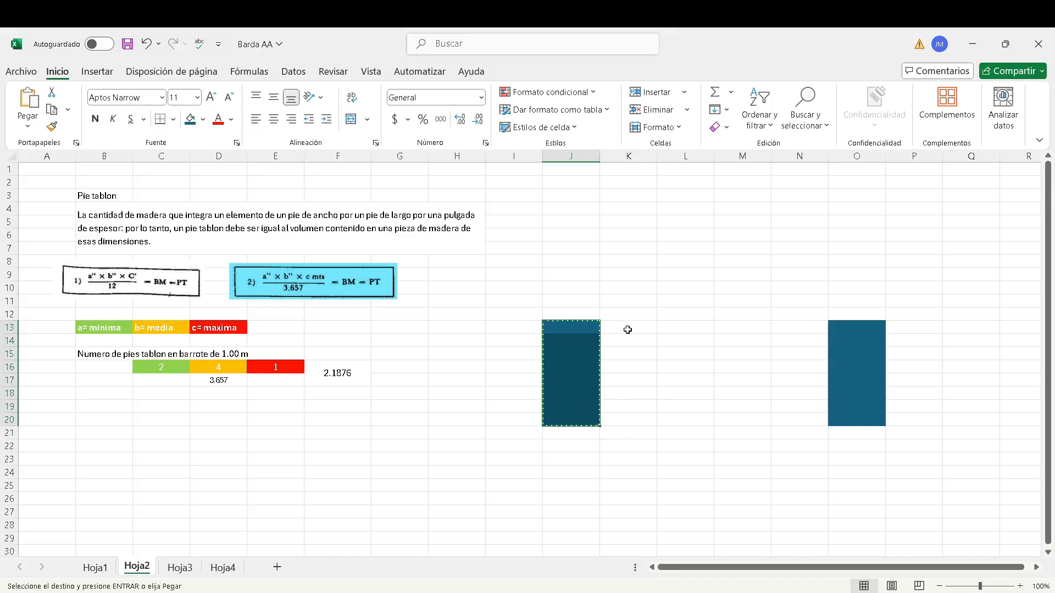
left_click(670, 326)
left_click(633, 325)
key("ctrl+v")
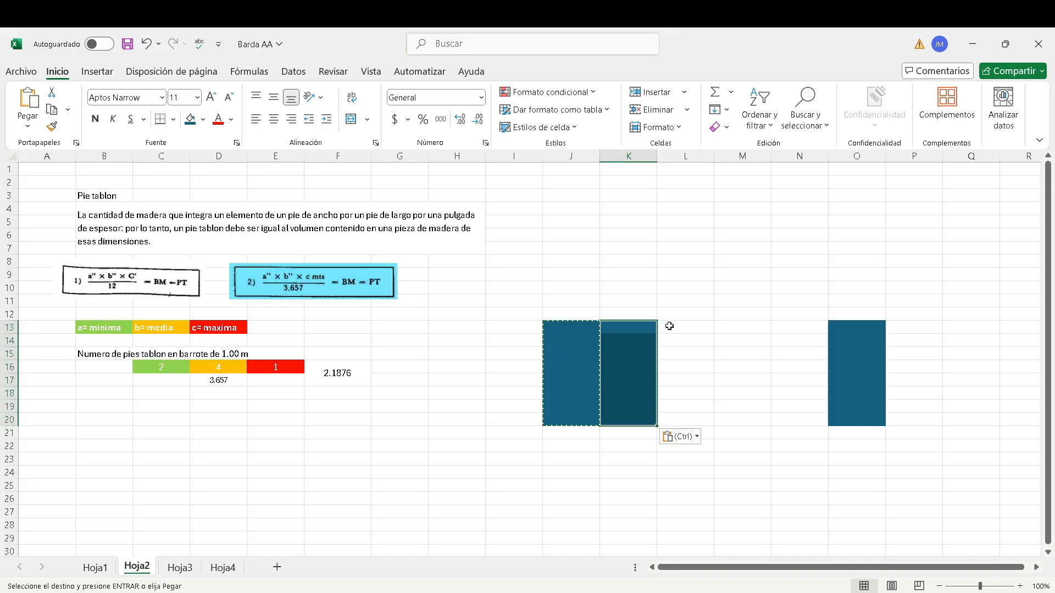
left_click(675, 325, "ctrl")
key("ctrl+v")
left_click(722, 328, "ctrl")
key("ctrl+v")
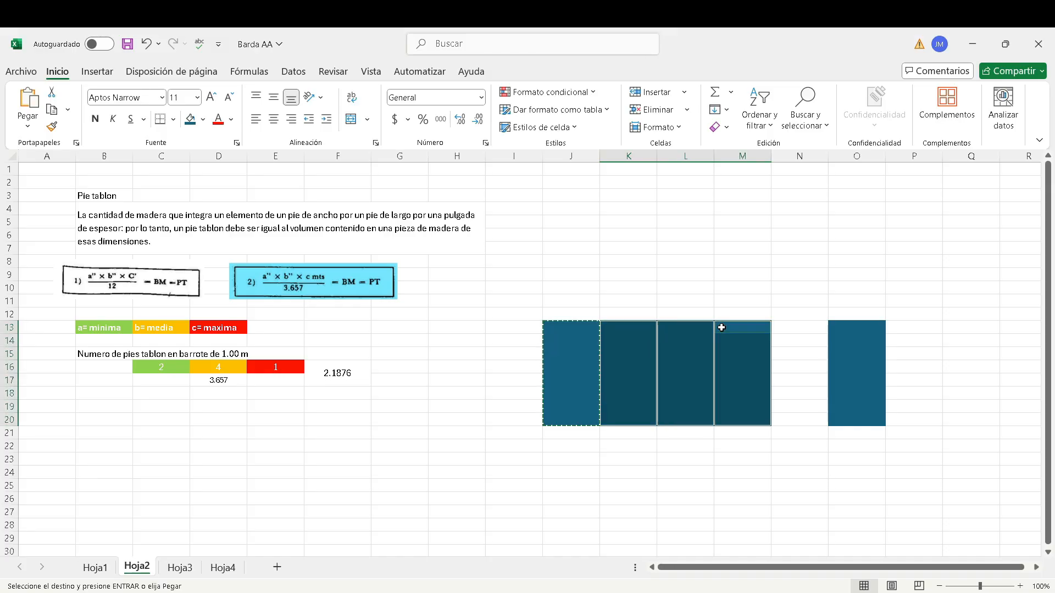
left_click(782, 328, "ctrl")
key("ctrl+v")
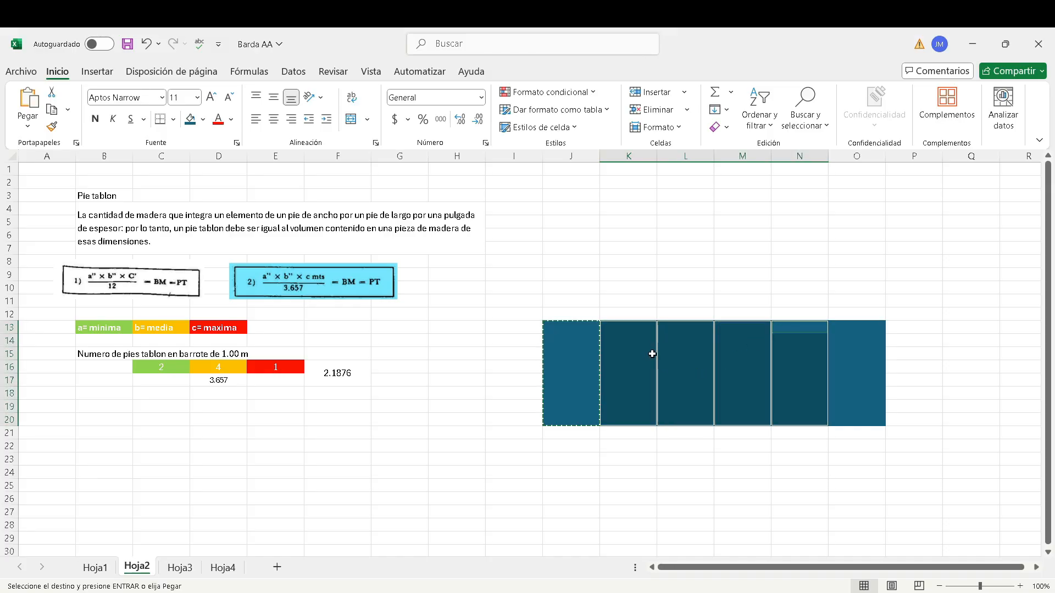
key("Escape")
left_click_drag(801, 454, 617, 291)
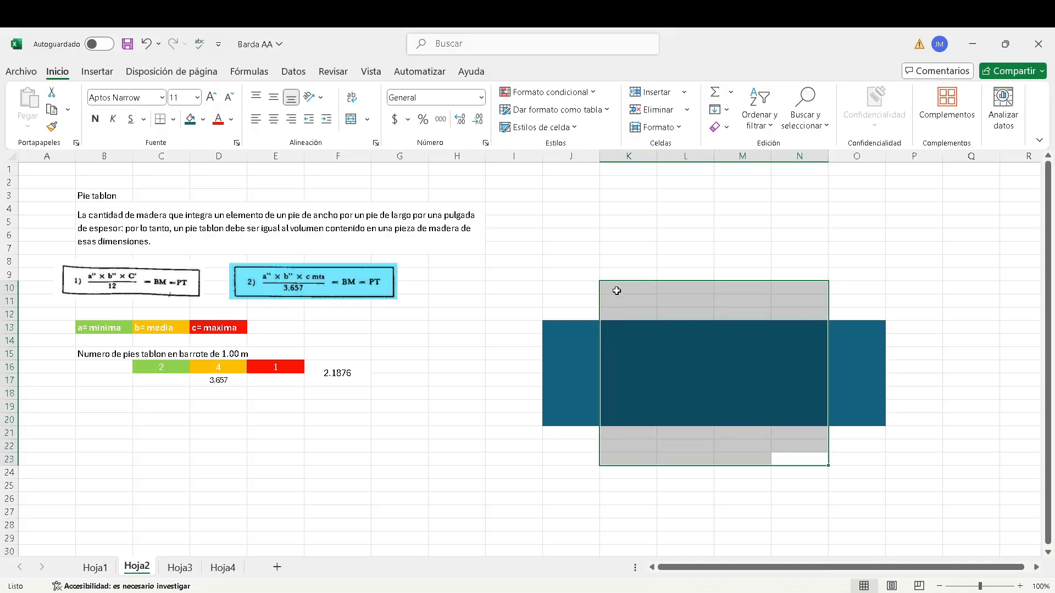
left_click(849, 525)
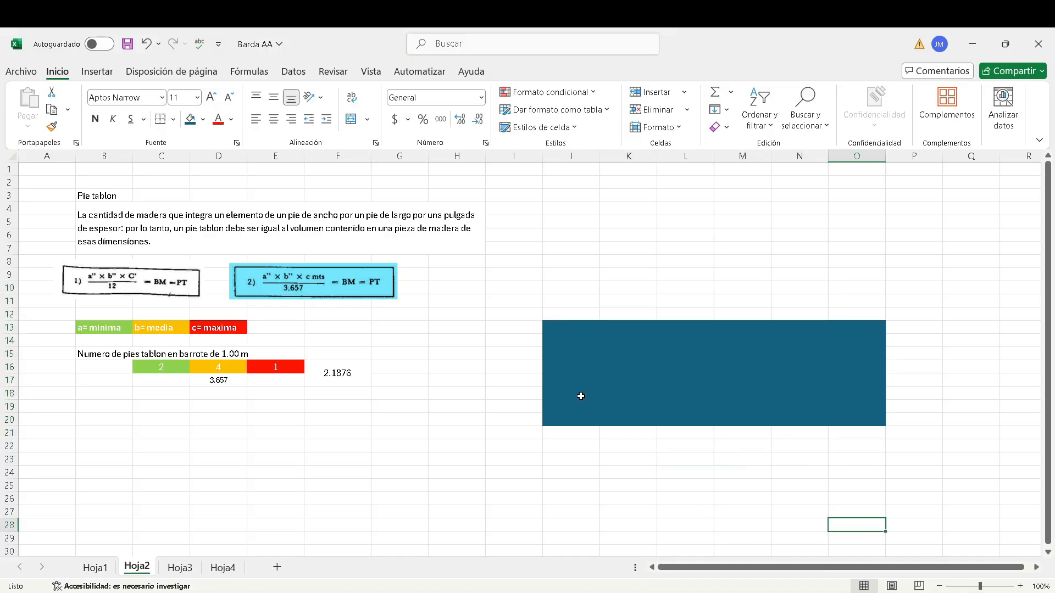
left_click(579, 344)
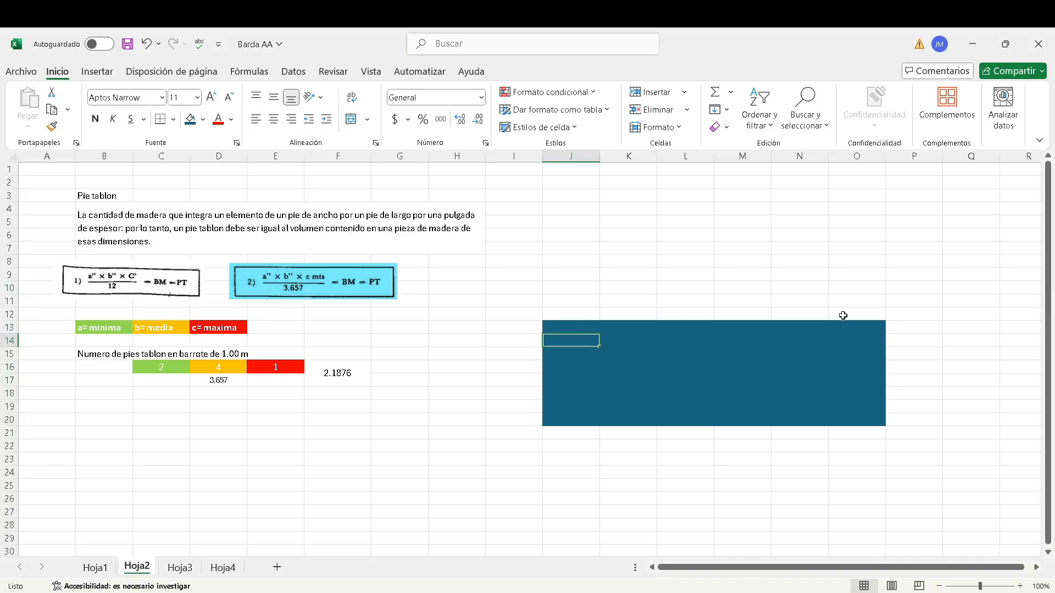
left_click(699, 337)
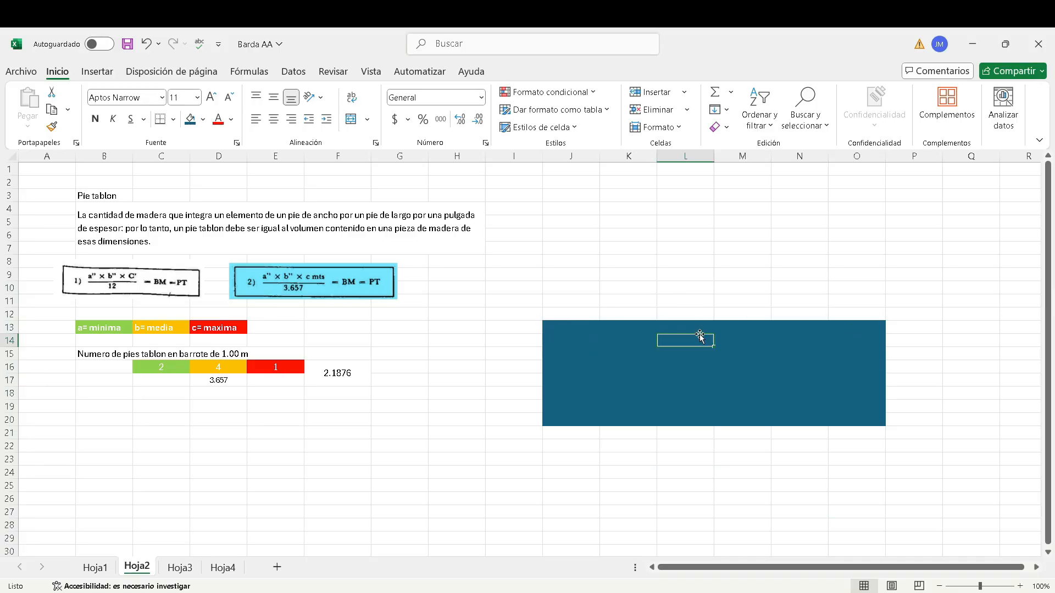
Calculate the board feet per use in F19 by dividing F16 by 3
double_click(351, 411)
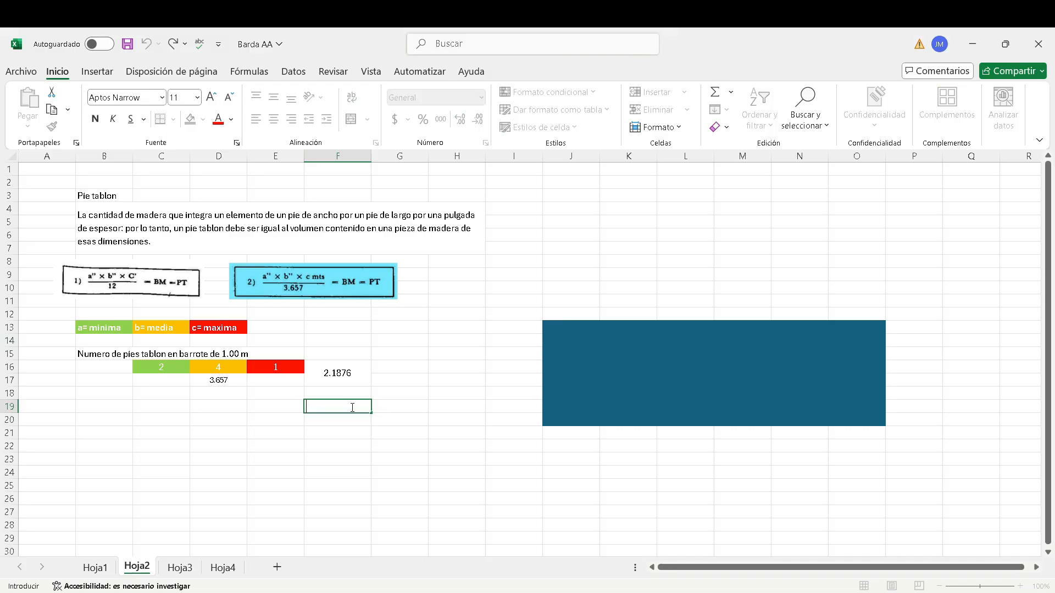
type("=")
left_click(334, 372)
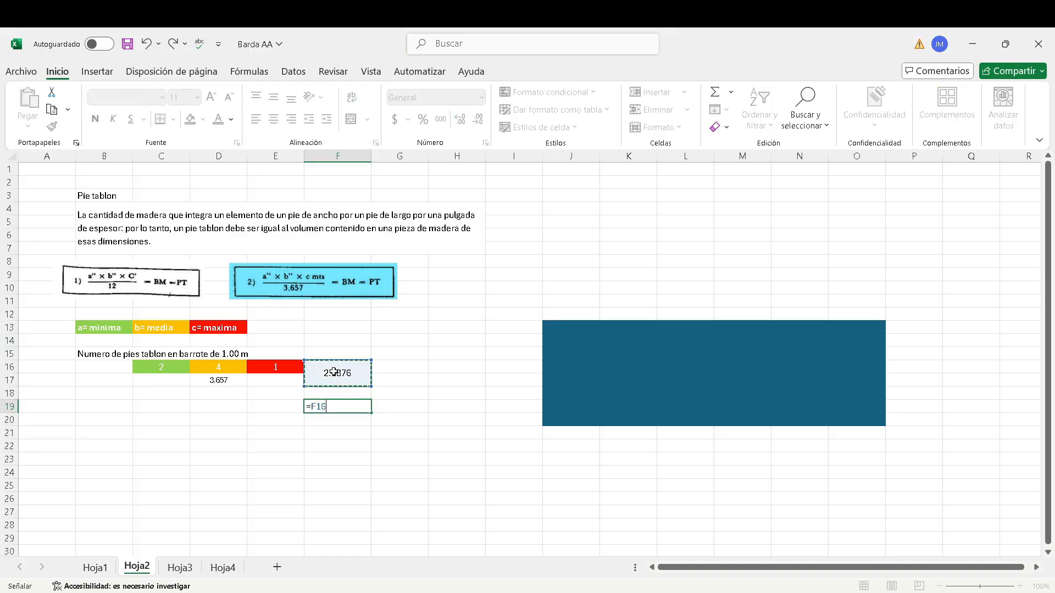
type("/3.657")
key("Return")
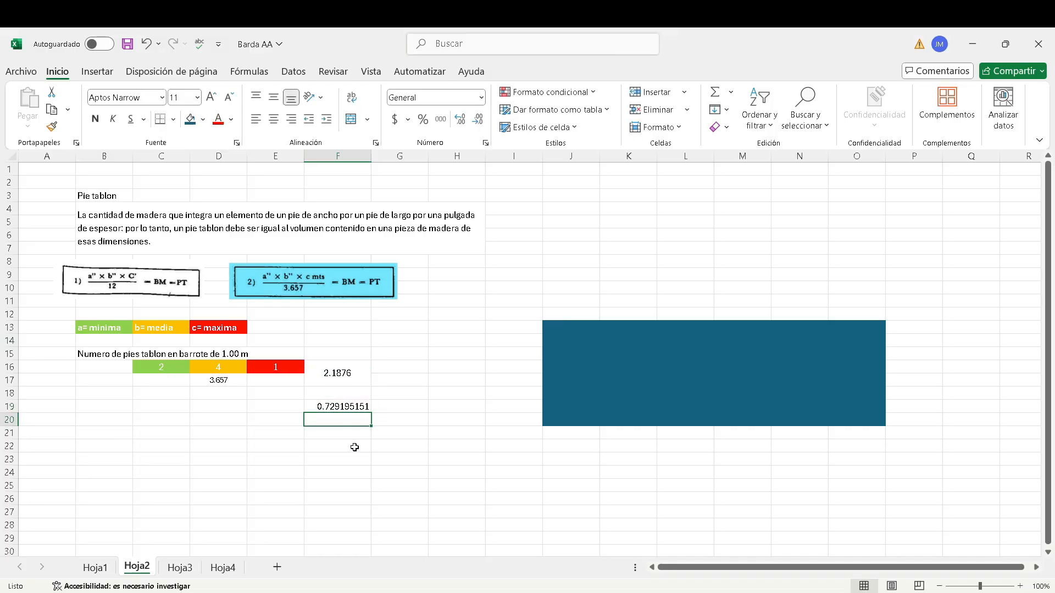
left_click(328, 406)
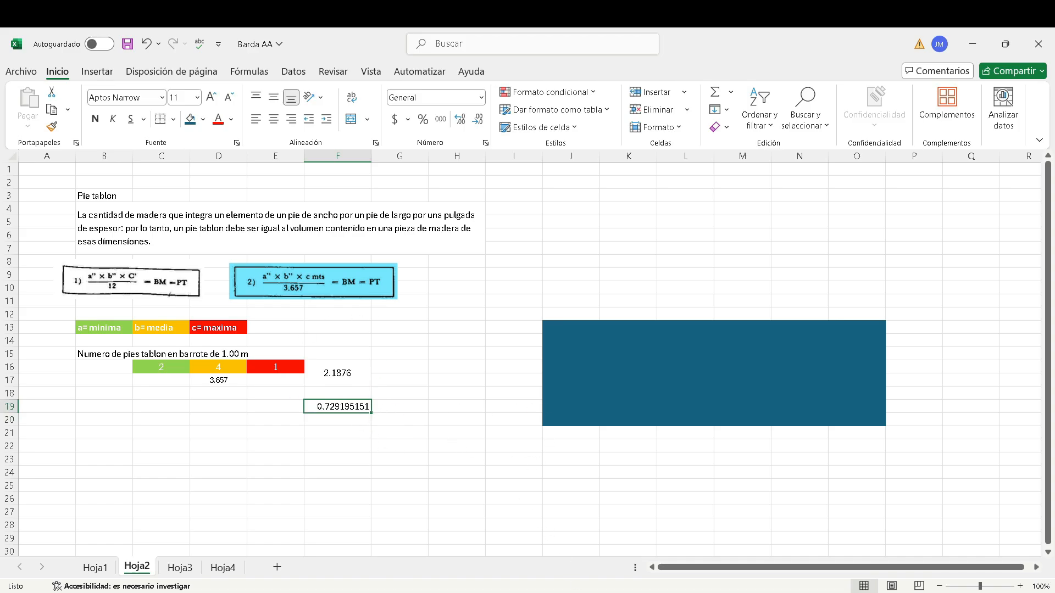
Switch to OPUS and set the quantity of BARROTE DE 2" X 4" in TRZ-01's materials to 0.73 pt
left_click(590, 592)
left_click(590, 544)
left_click(463, 331)
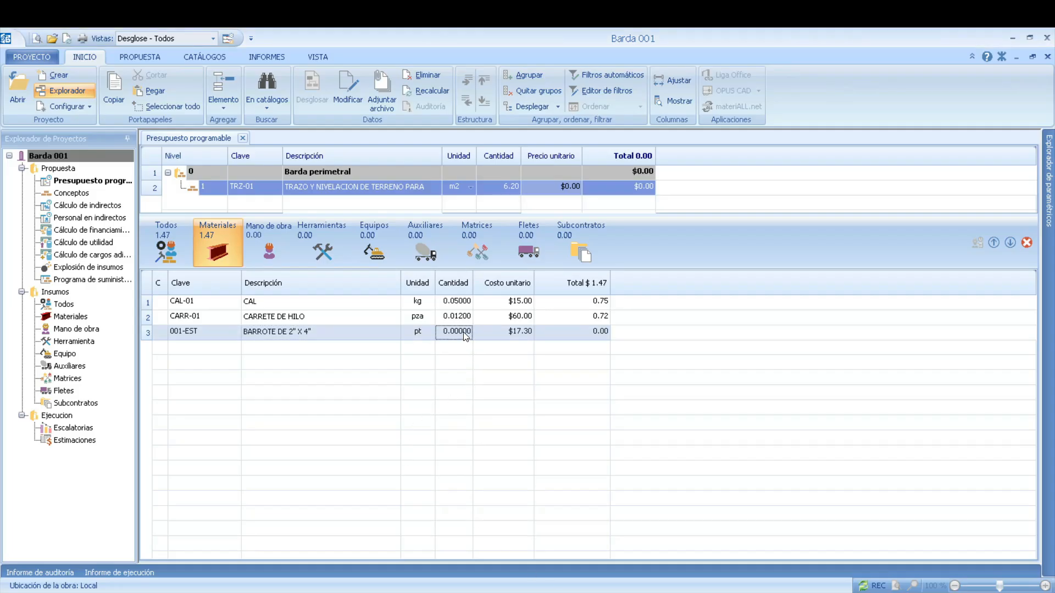
key("BackSpace")
type(".73")
key("Tab")
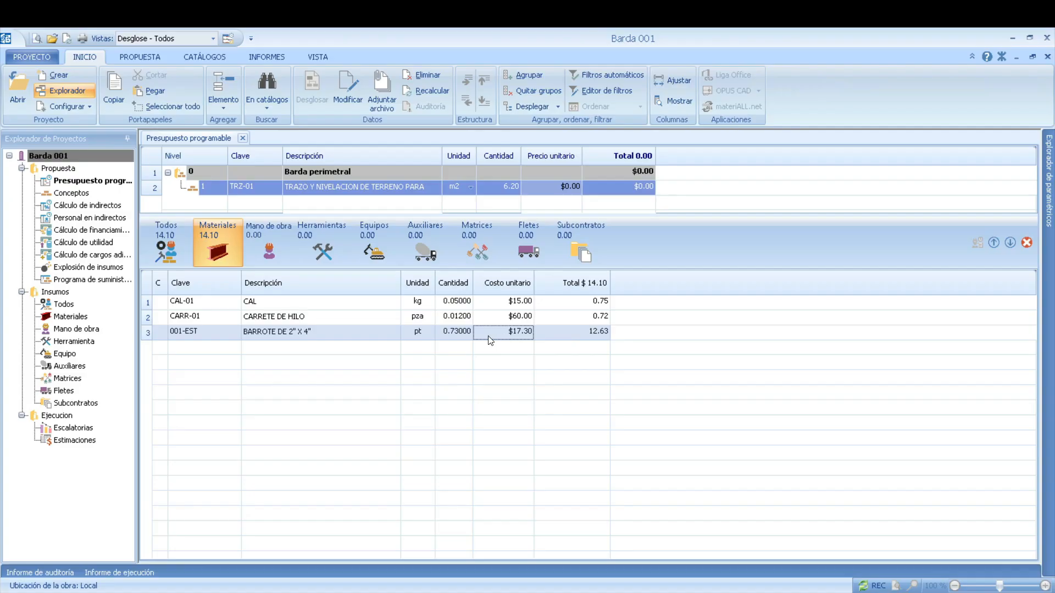
left_click(310, 317)
left_click(315, 303)
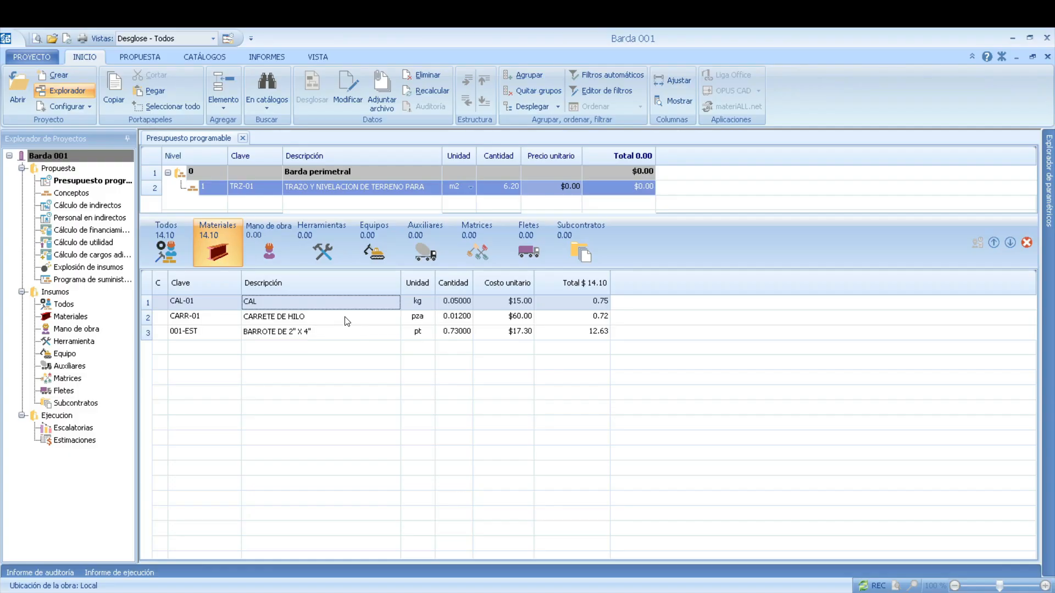
left_click(345, 332)
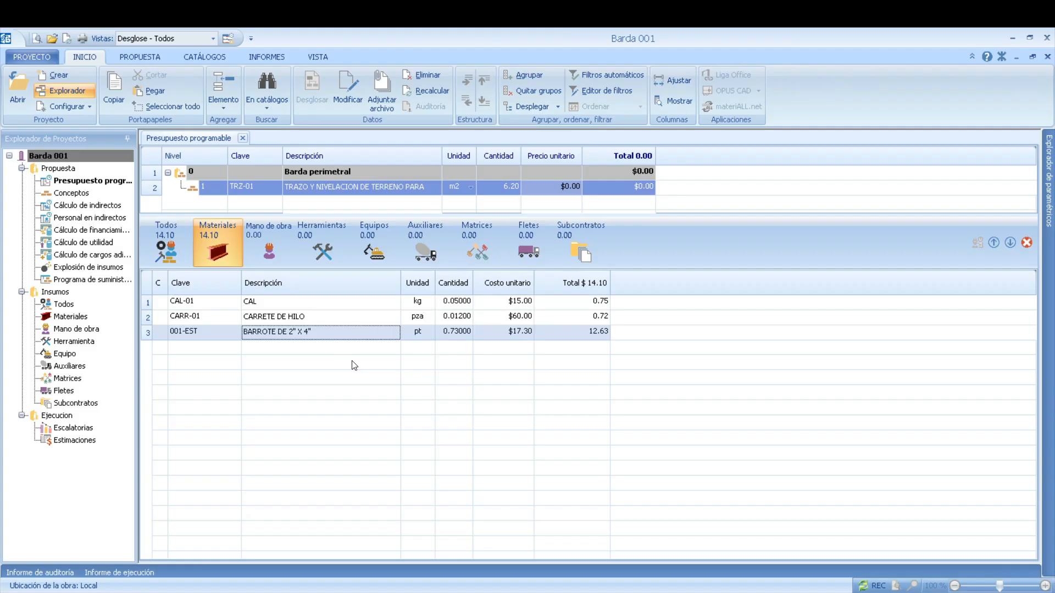
Start a new labor resource with the key Q56-01 in TRZ-01's breakdown
left_click(269, 251)
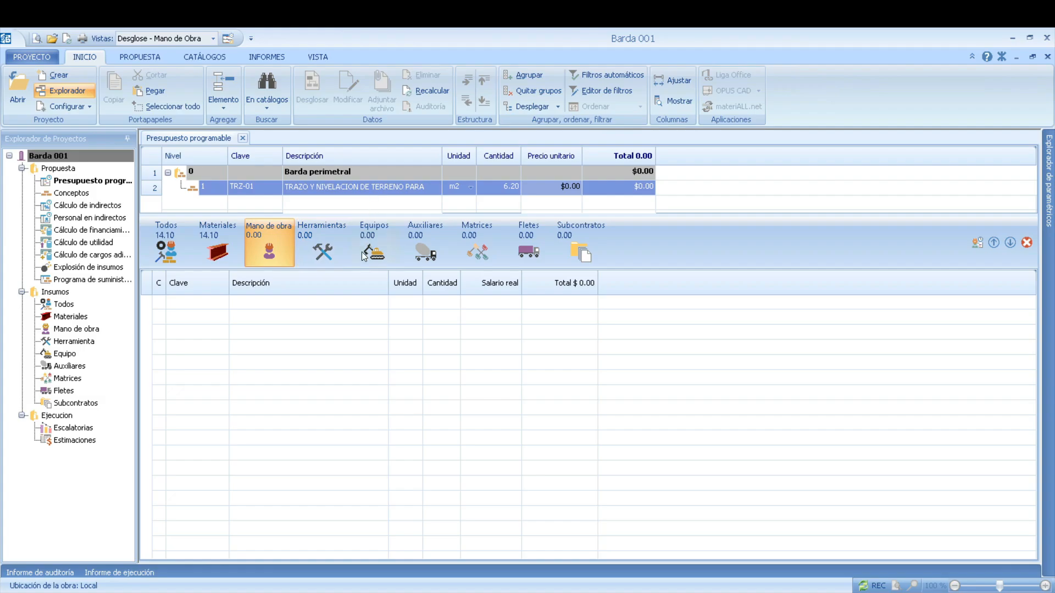
right_click(345, 306)
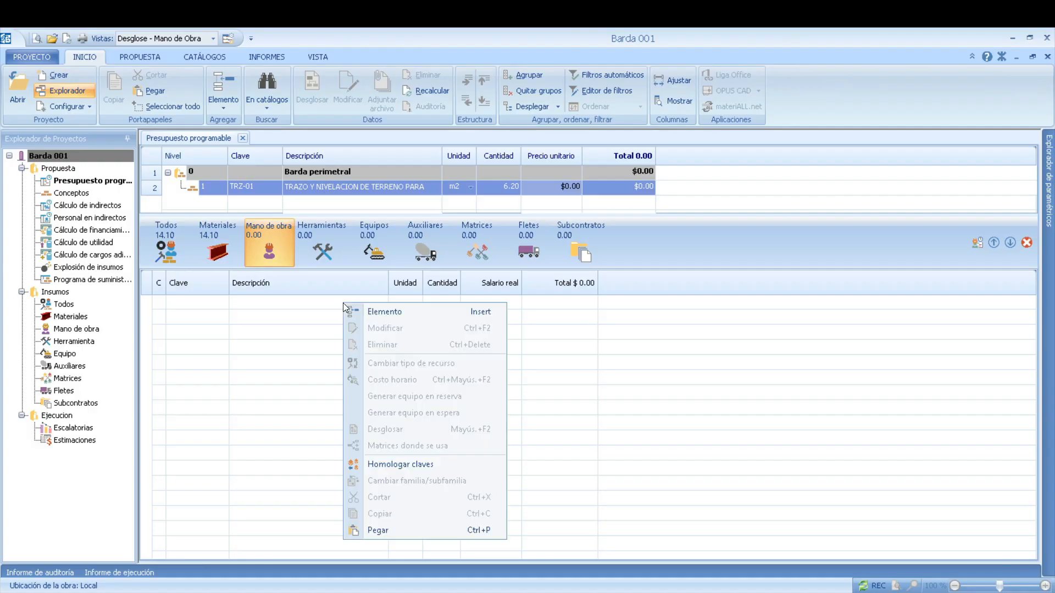
left_click(385, 315)
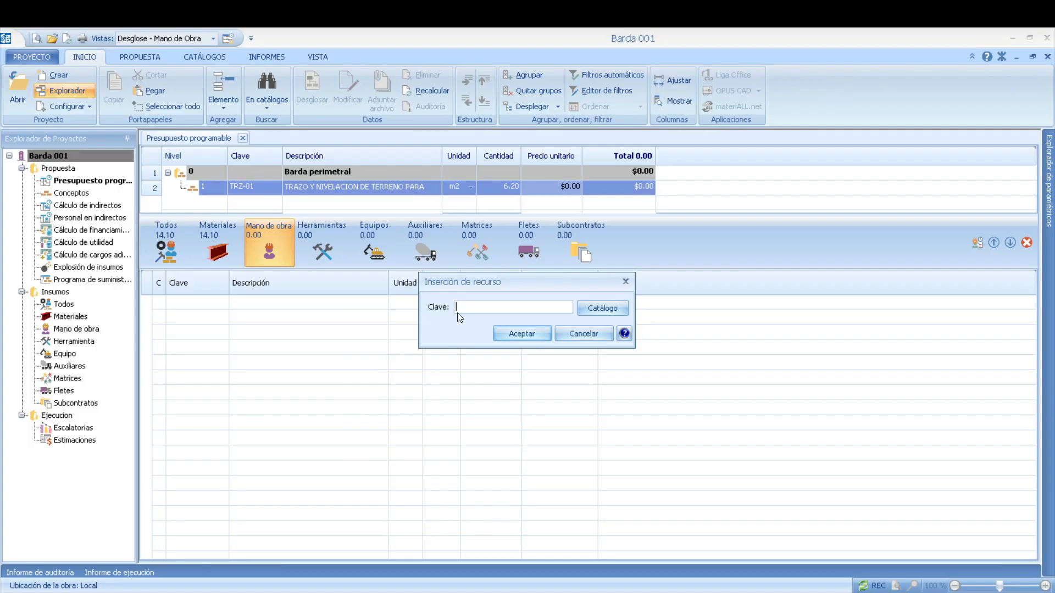
type("Q56-01")
left_click(519, 333)
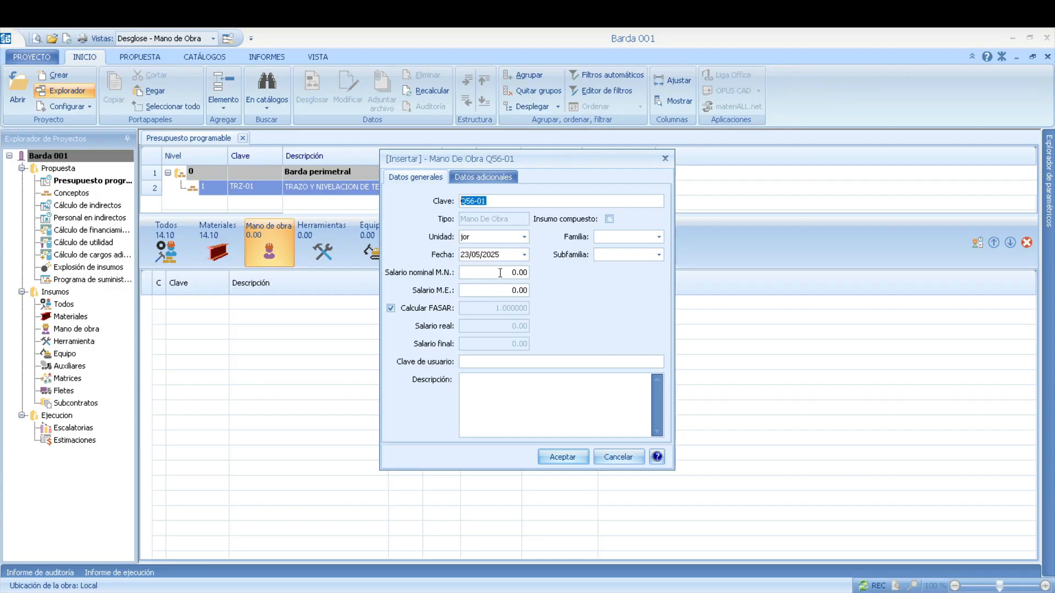
Describe the labor resource Q56-01 as QUADRILLA 56 ALBAÑIL + PEON
left_click(491, 381)
type("QUADRILLA 56 MA")
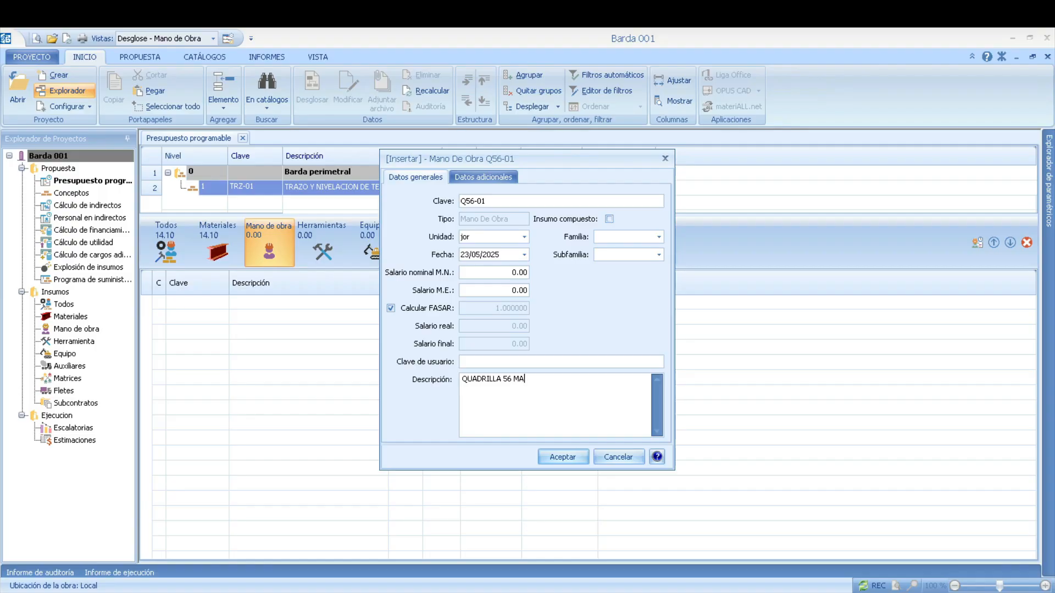
type("E")
key("BackSpace")
key("BackSpace")
type("ALNA")
key("BackSpace")
key("BackSpace")
type("BAÑIL + PEON")
left_click_drag(514, 379, 539, 382)
left_click(573, 382)
Enter the nominal salary in national currency for crew Q56-01 and add the crew to the labor breakdown
left_click(490, 273)
type("1,00")
left_click(563, 456)
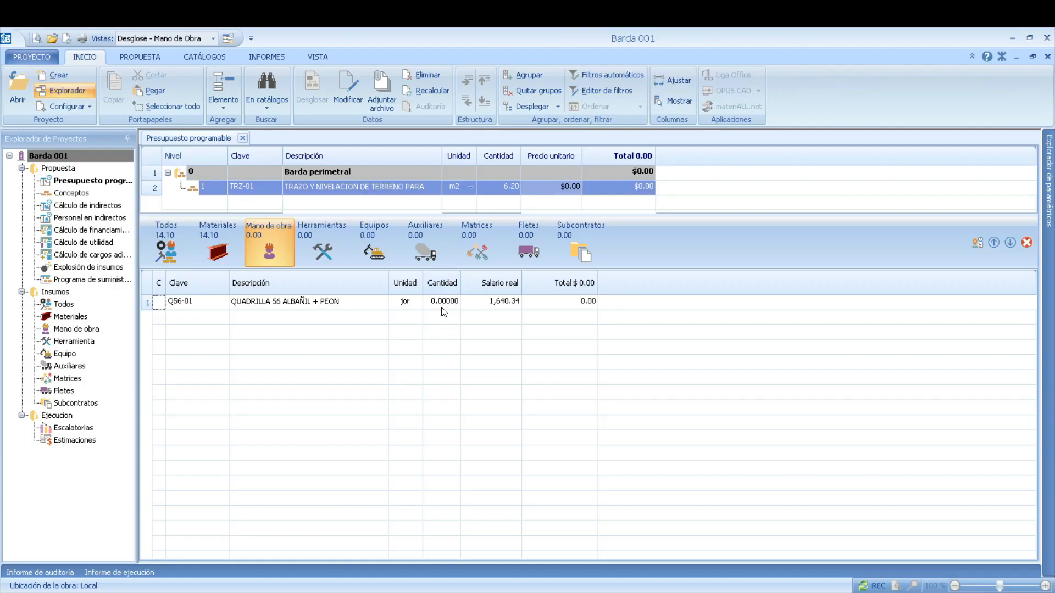
Switch to the Barda AA workbook in Excel and examine Hoja4's yield calculations in F11:F13 and H14:H16, including F13's formula
mouse_move(516, 583)
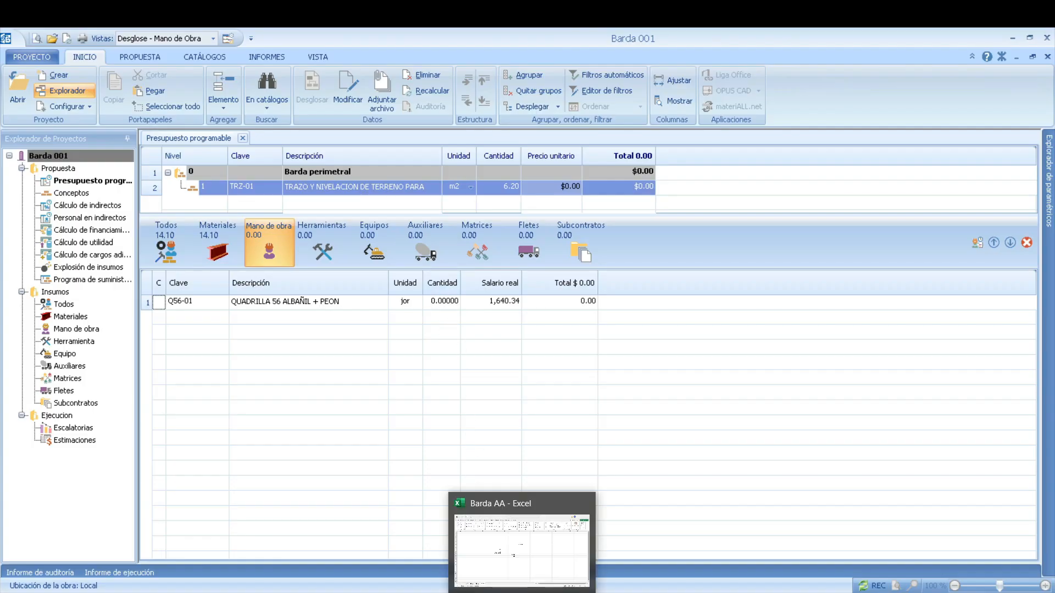
left_click(519, 555)
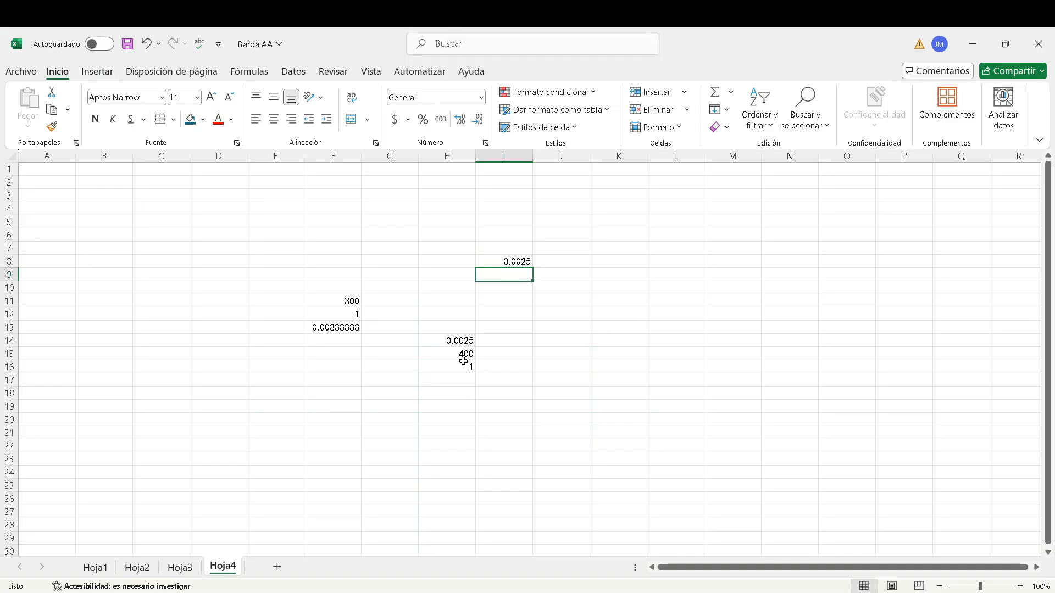
left_click(455, 356)
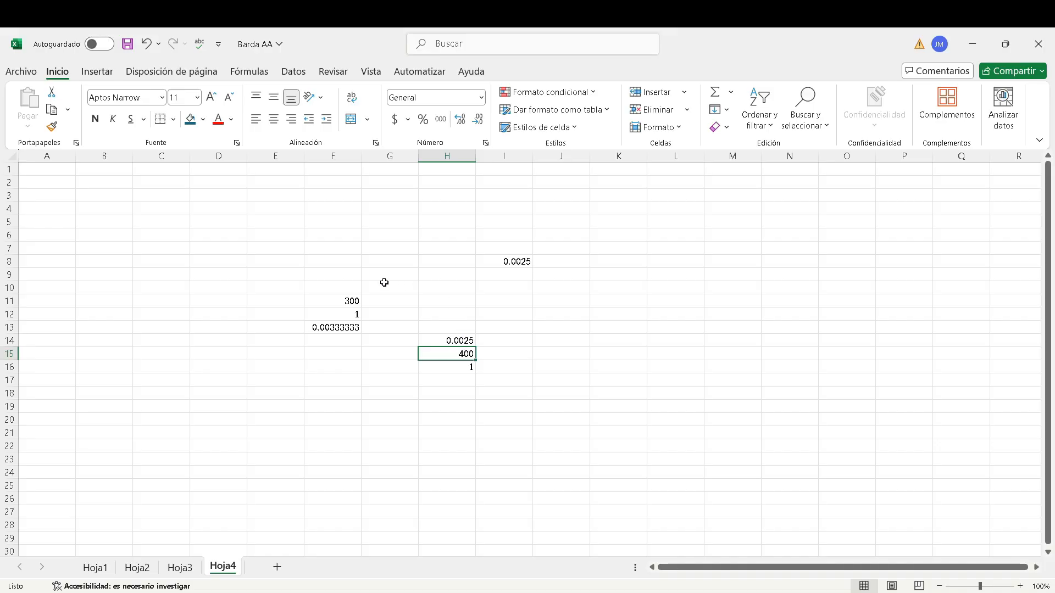
left_click(350, 300)
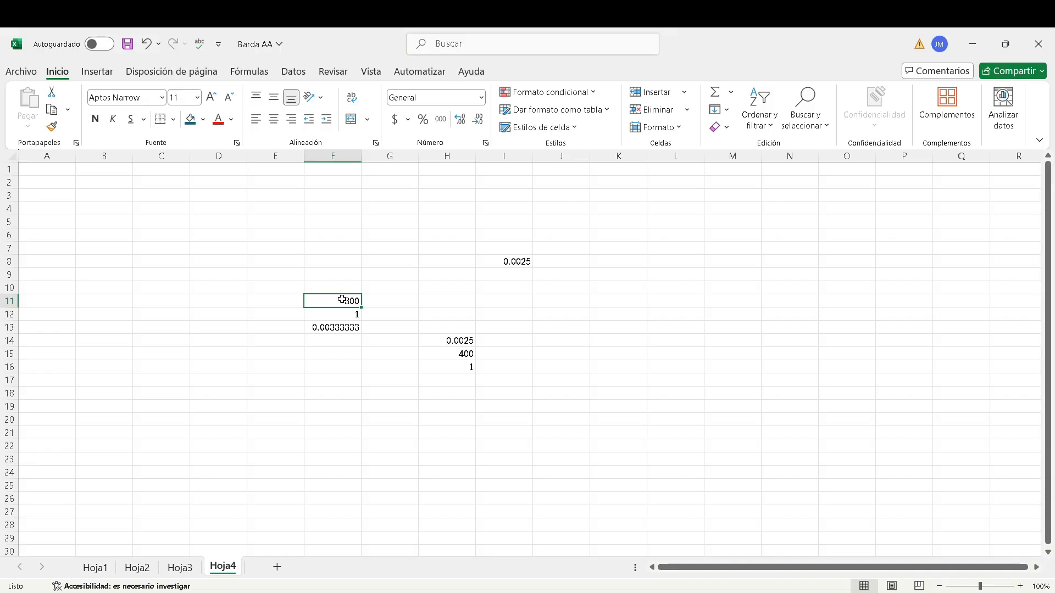
left_click(341, 315)
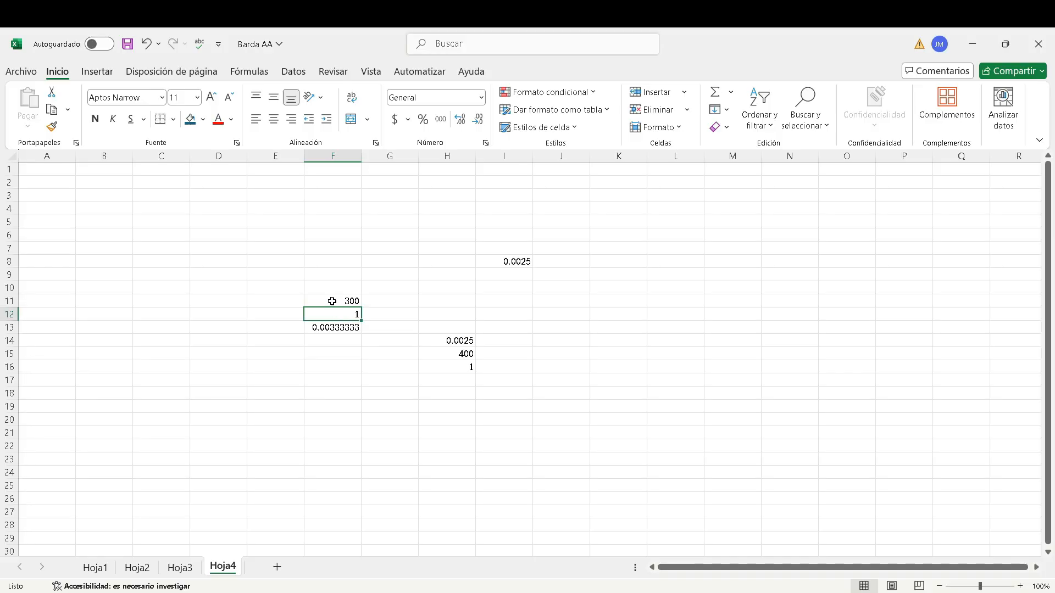
left_click(333, 300)
left_click(343, 328)
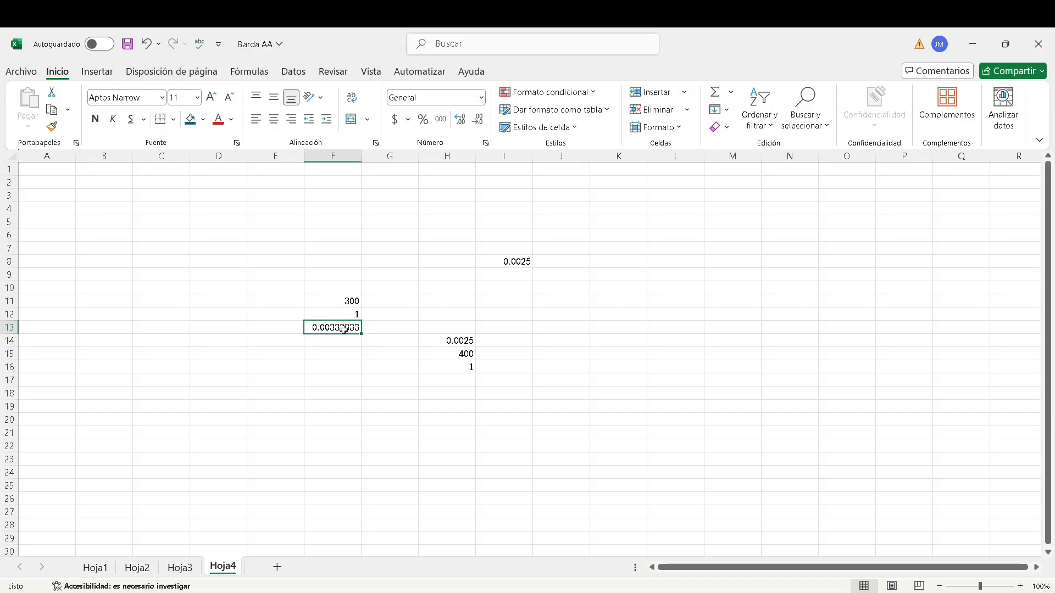
double_click(349, 328)
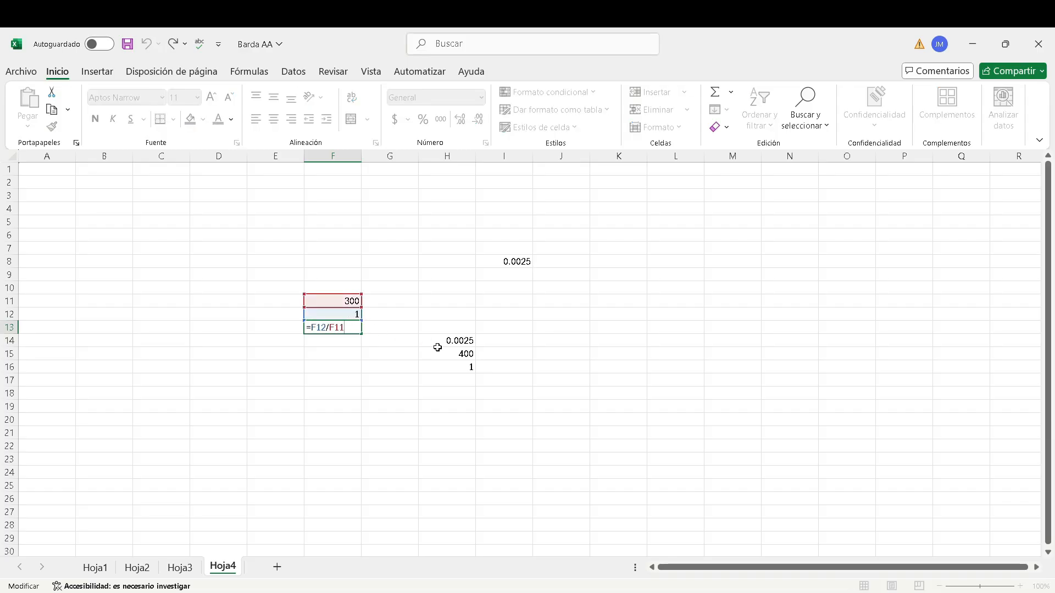
key("Escape")
left_click(461, 355)
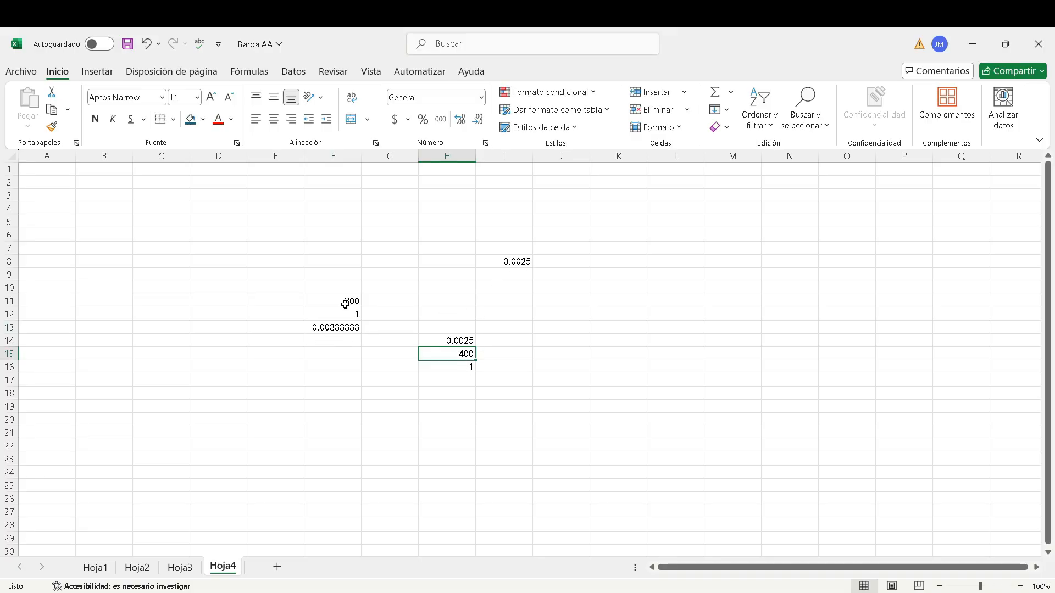
left_click(384, 302)
Try a yield of 250 in F11 to compare the quantity in F13, and restore F11 to 300
left_click(325, 301)
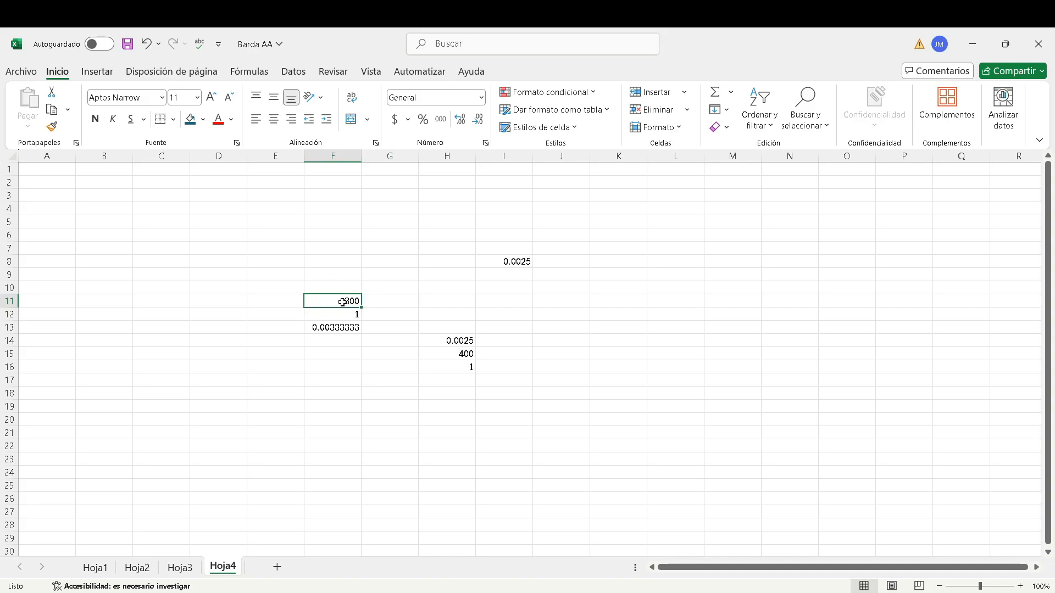
type("250")
key("Return")
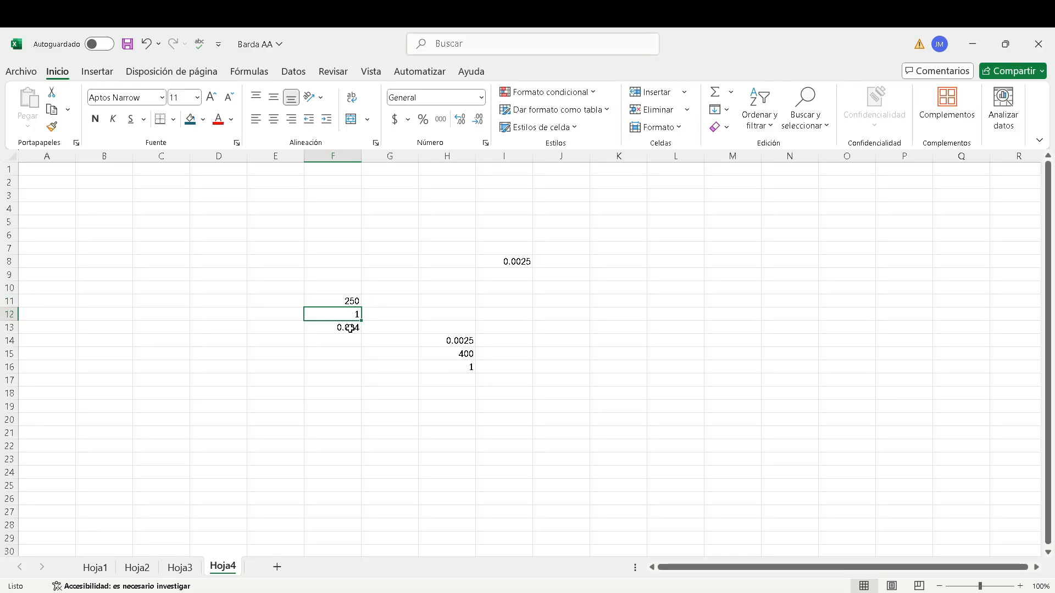
left_click(350, 328)
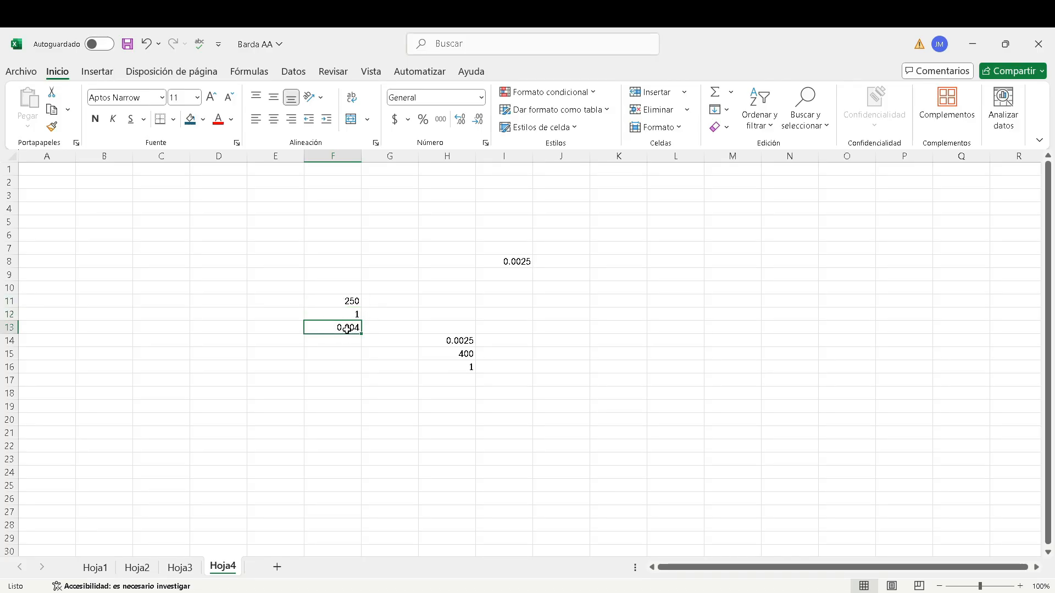
left_click(350, 301)
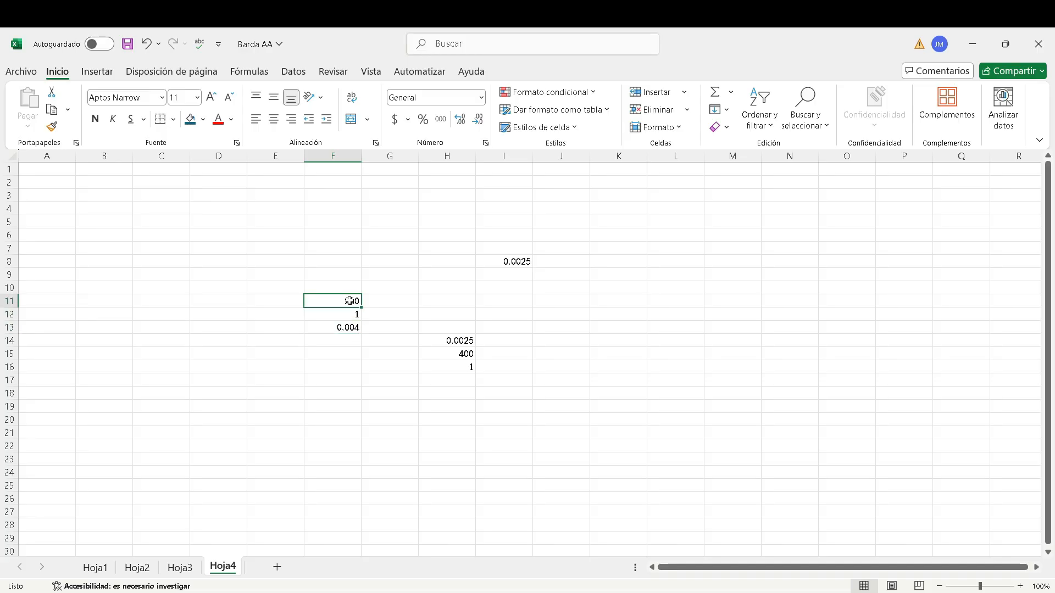
type("300")
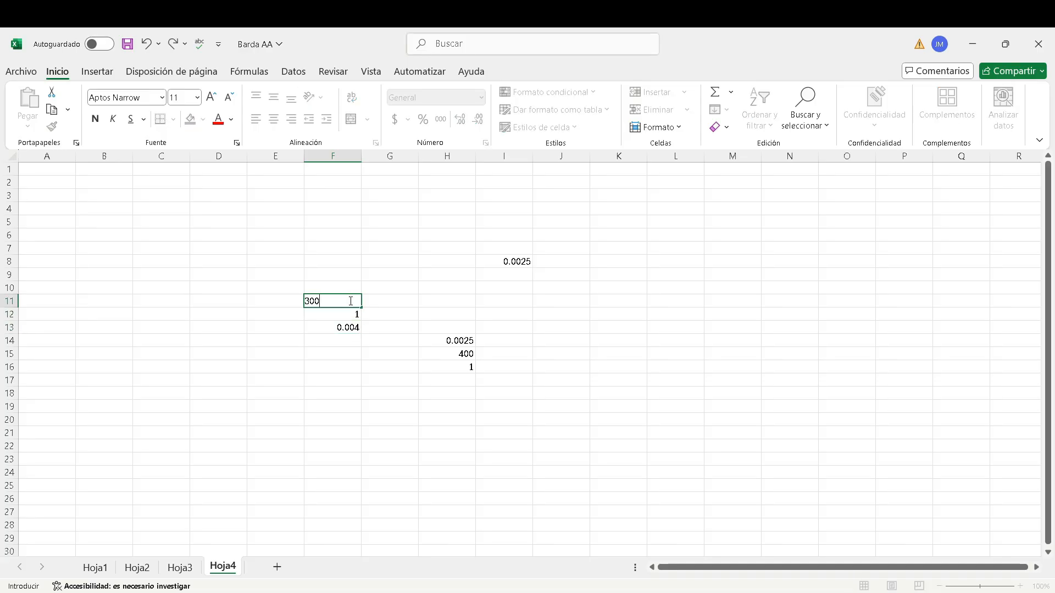
key("Return")
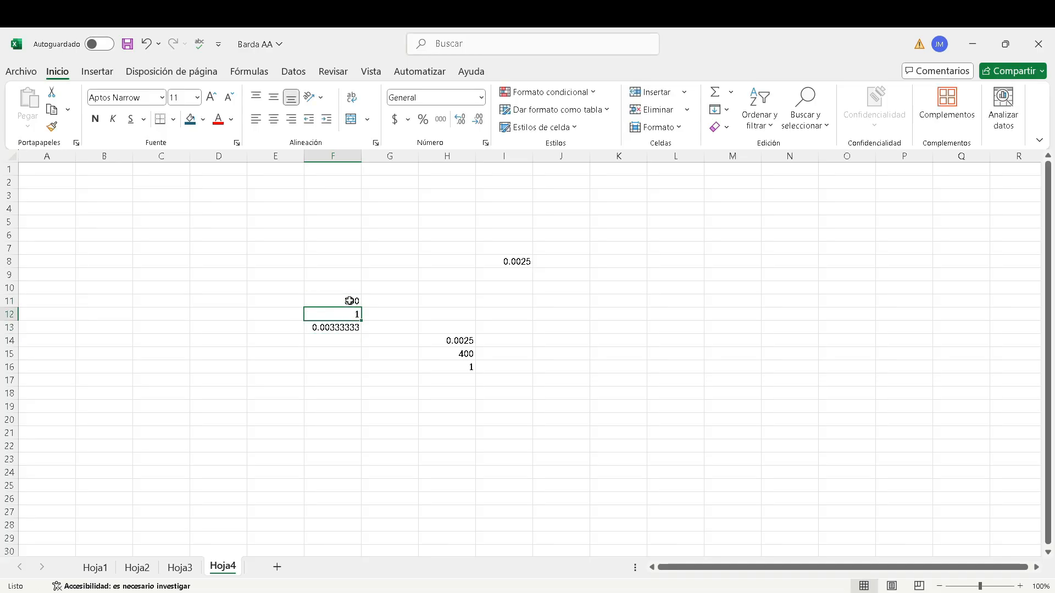
left_click(344, 328)
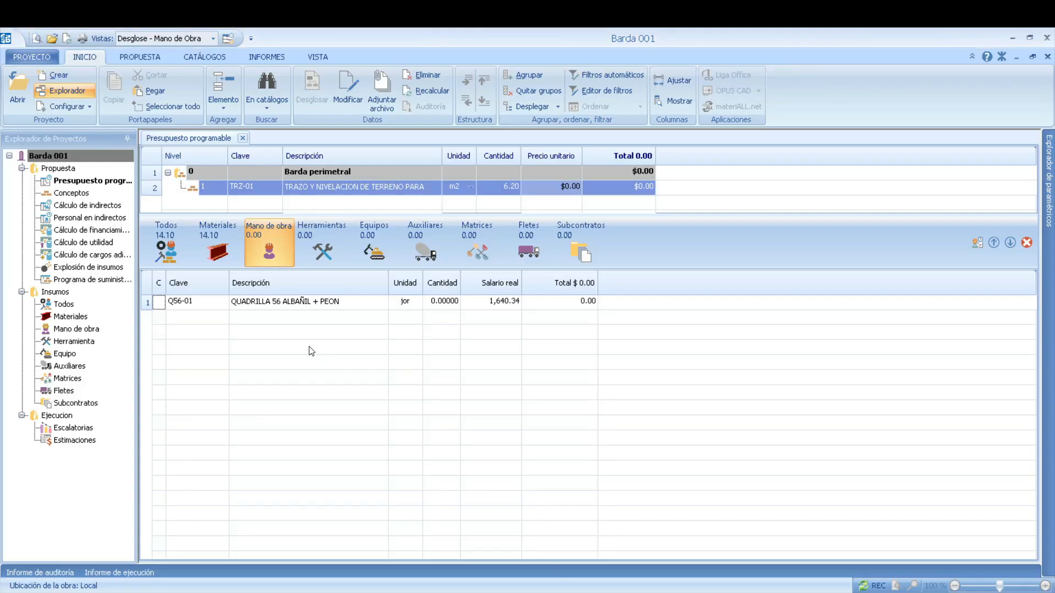
Set the quantity of crew Q56-01 in TRZ-01's labor breakdown in OPUS to 0.0033 jor
left_click(449, 306)
left_click(449, 303)
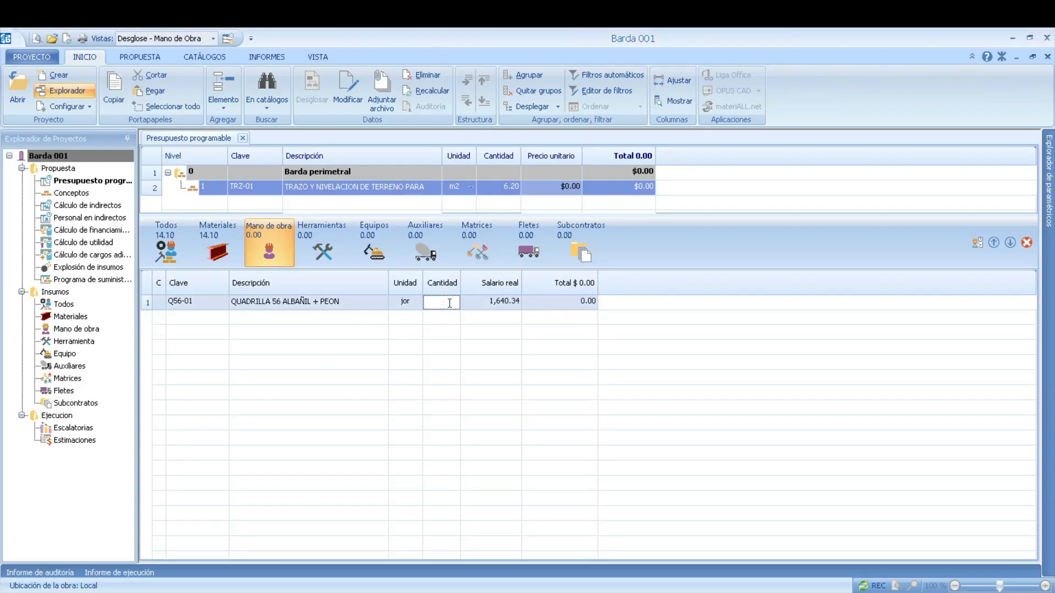
type("0033")
key("Tab")
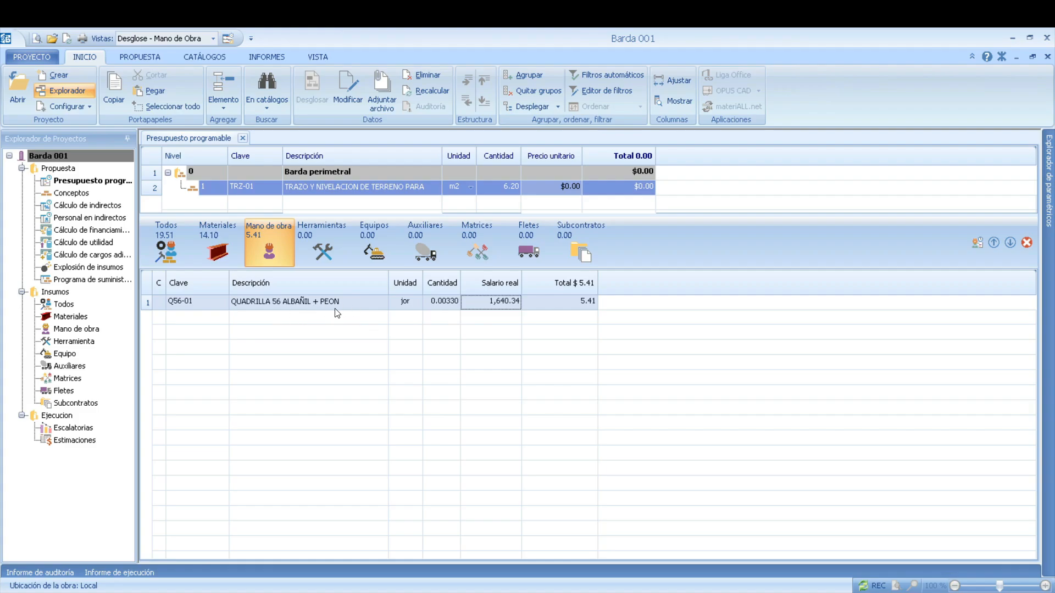
Start a new tool resource with the key H-001 in TRZ-01's breakdown
left_click(320, 246)
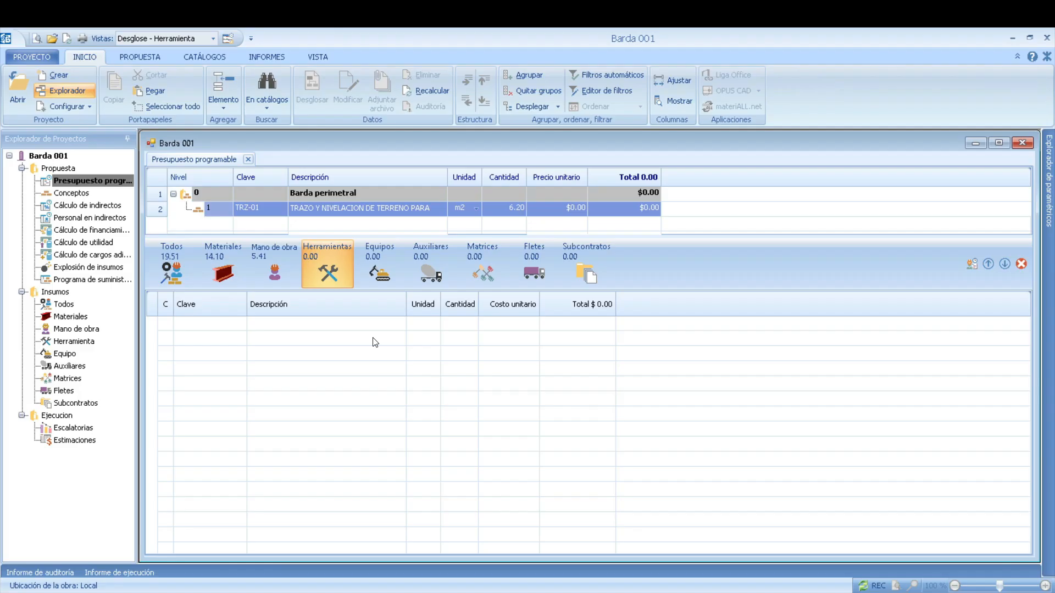
right_click(374, 342)
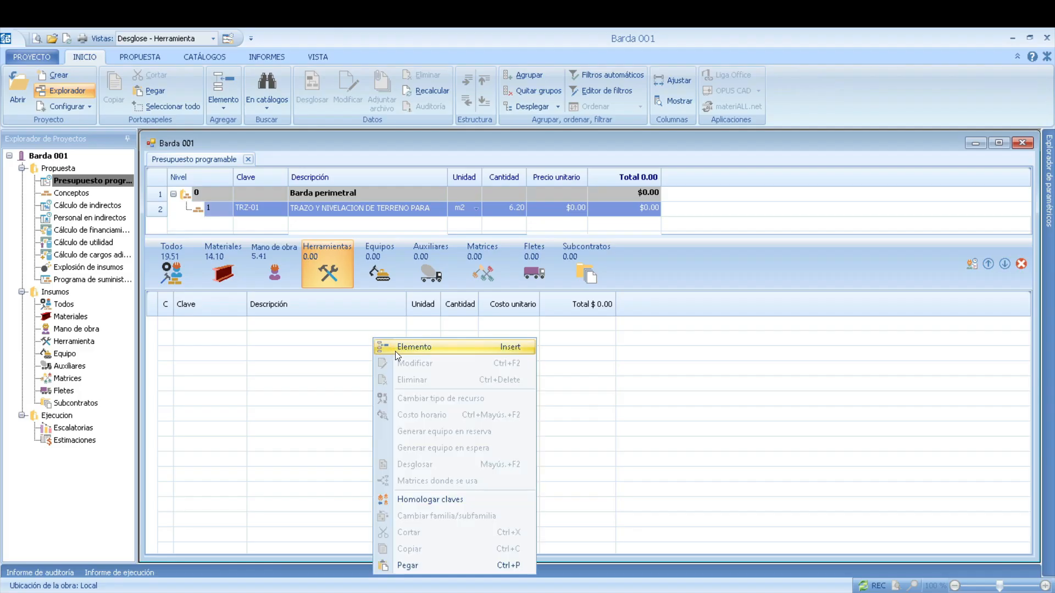
left_click(430, 353)
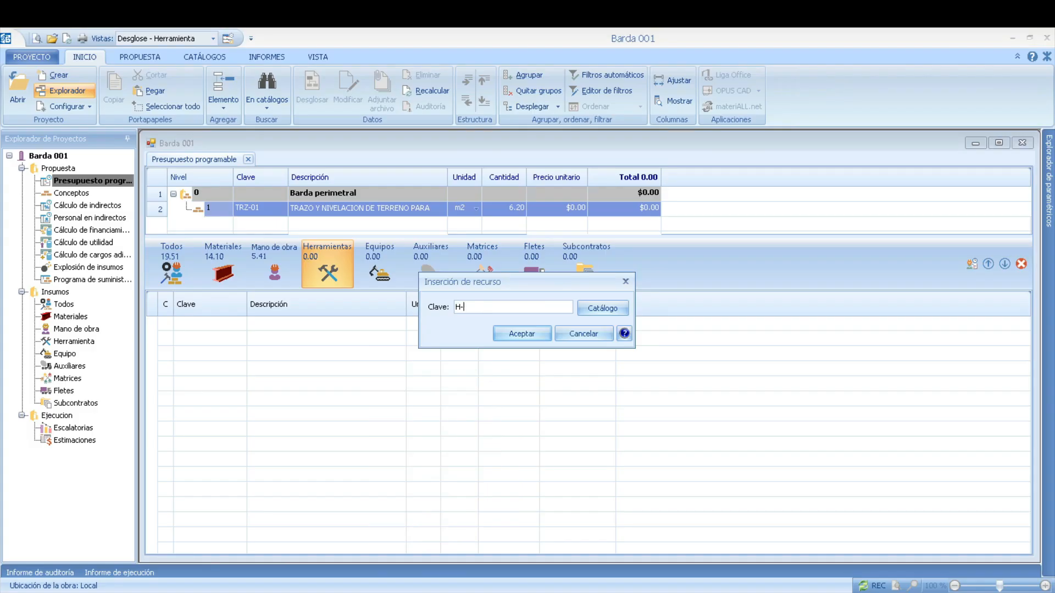
type("H-001")
left_click(543, 333)
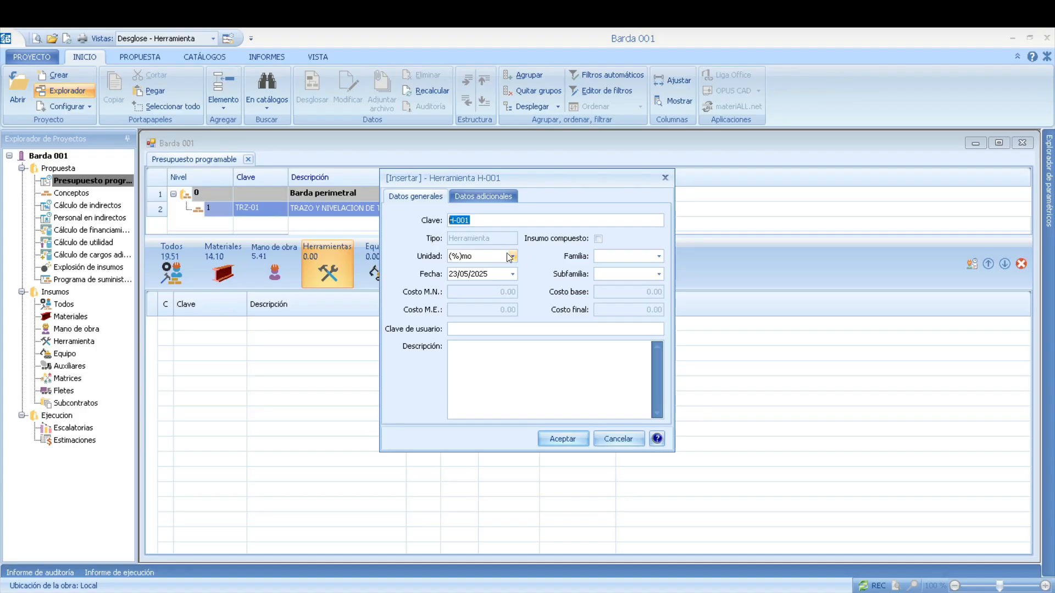
Describe tool H-001 as HERRAMIENTA, keep its unit as (%)mo and add it to the tool breakdown
left_click(483, 257)
left_click(479, 351)
type("HERRAMIENTA")
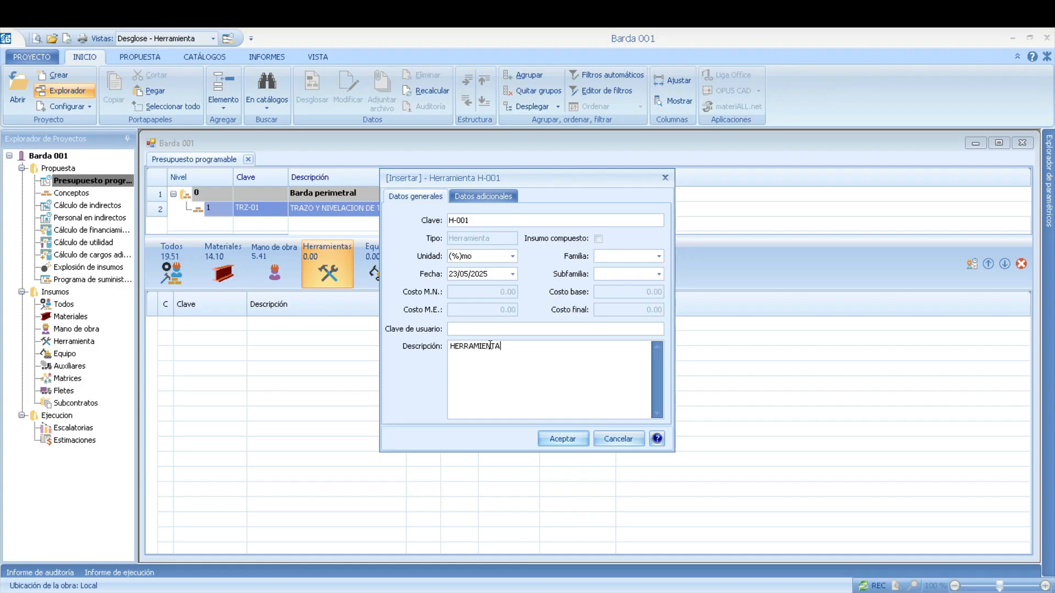
left_click(470, 201)
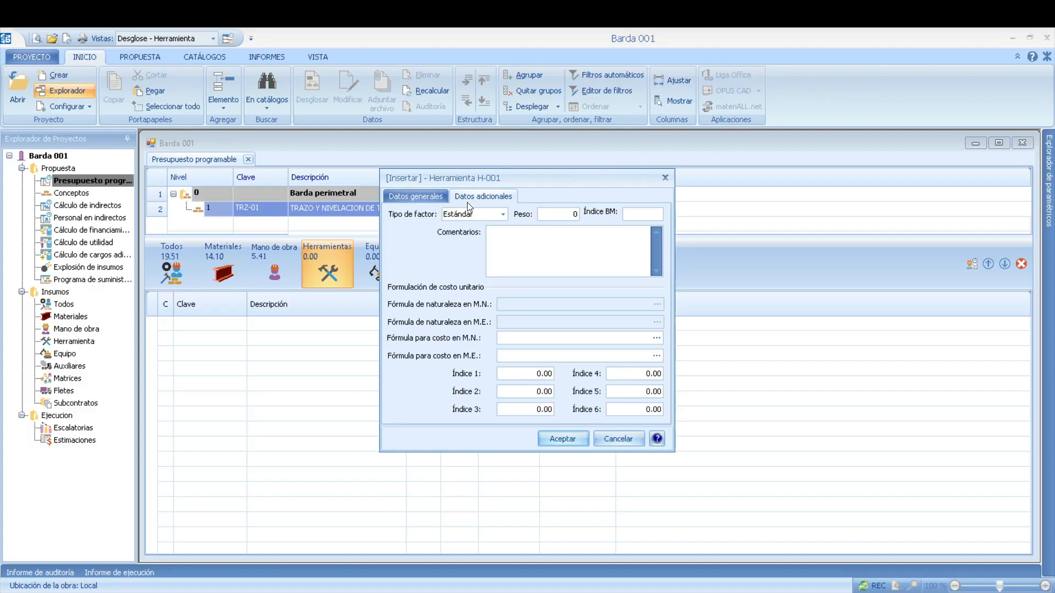
left_click(418, 200)
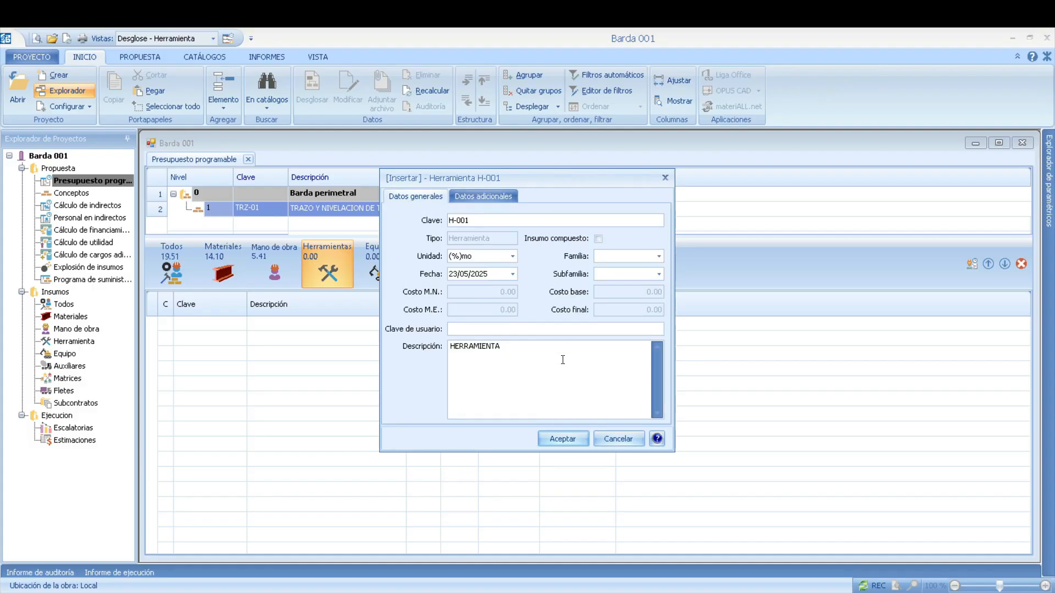
left_click(571, 440)
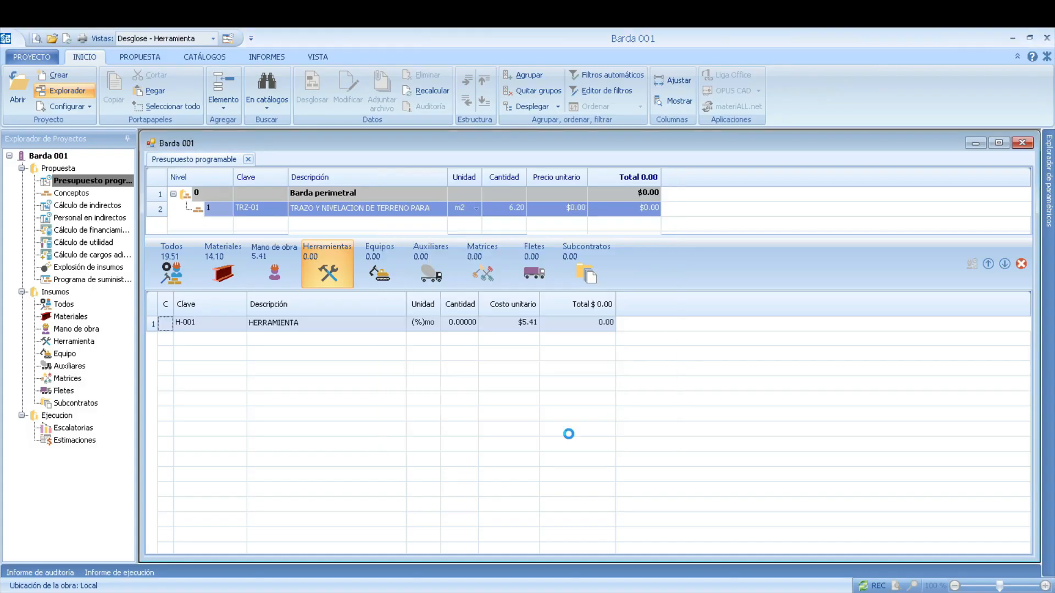
Try to set the quantity of tool H-001 HERRAMIENTA in TRZ-01's breakdown to 0.02
left_click(471, 326)
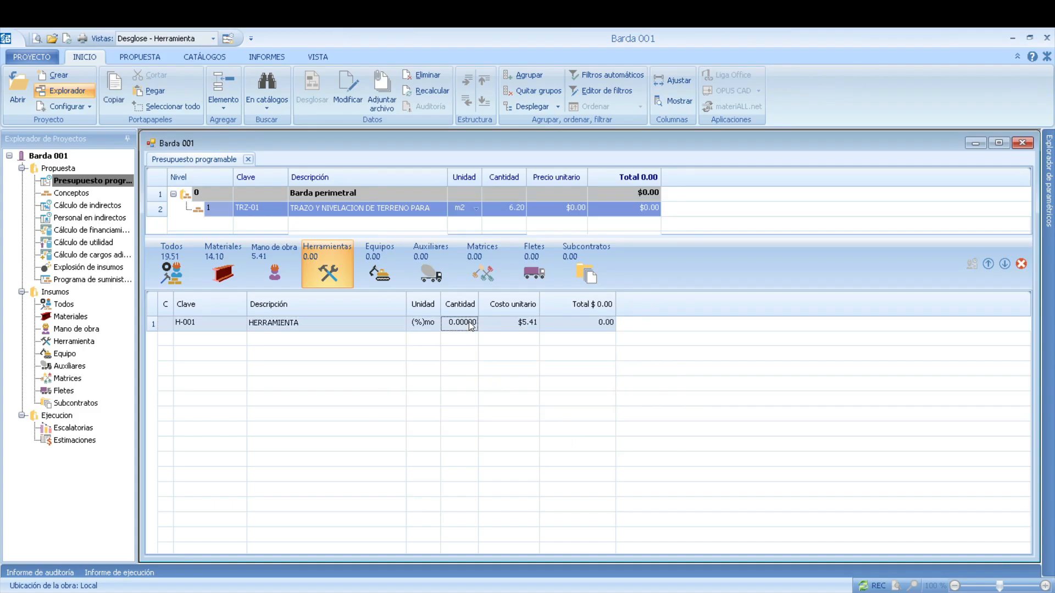
type(".03")
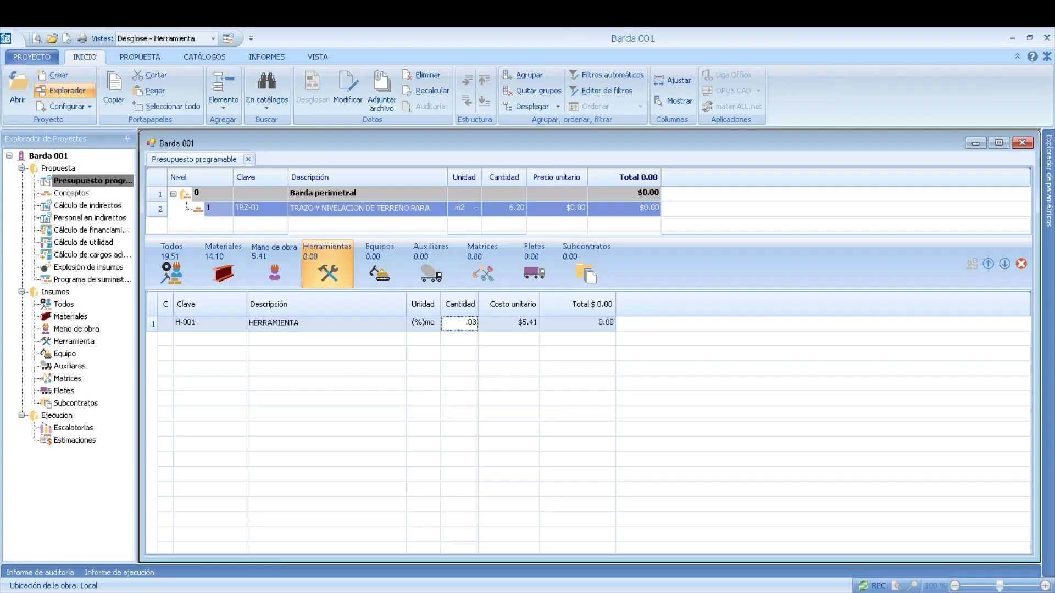
key("BackSpace")
type("2")
key("Tab")
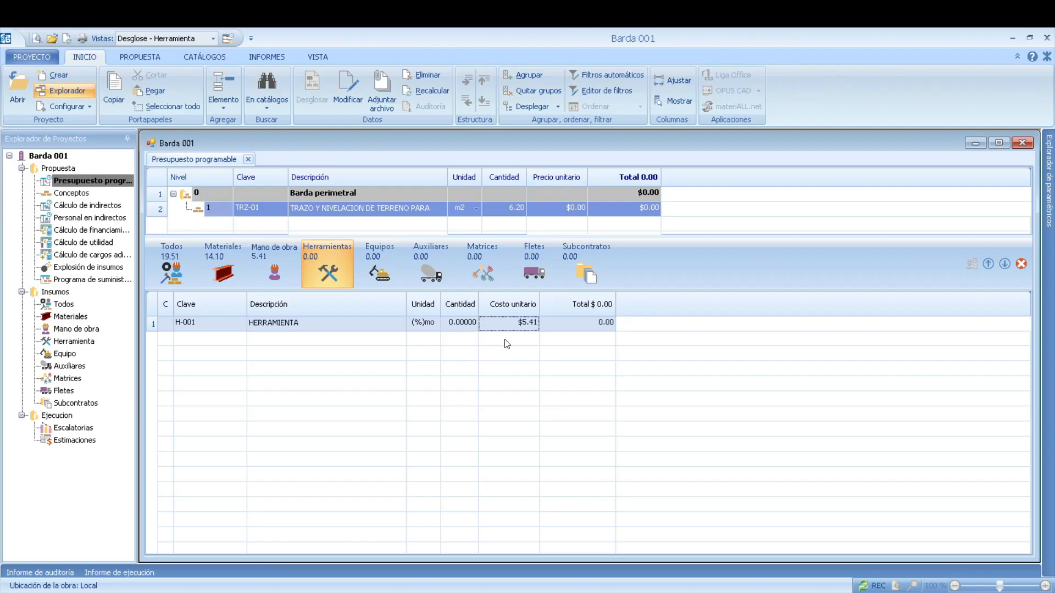
Add a new tool resource EQ-01 described as EQUIPO DE SEGURIDAD to TRZ-01's tool breakdown, keeping its unit as (%)mo
right_click(507, 344)
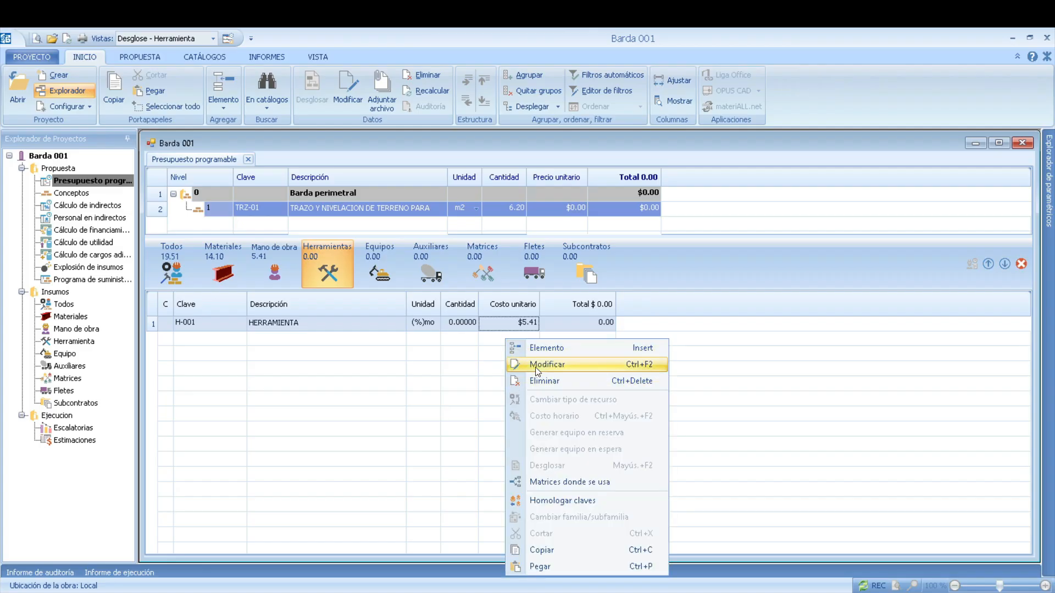
left_click(557, 350)
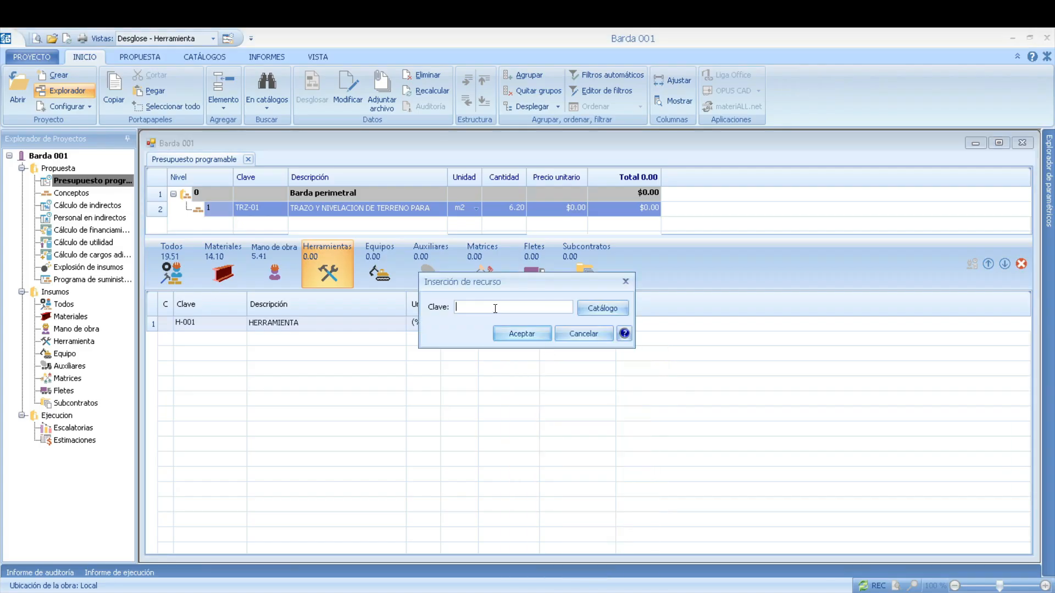
type("EQ-01")
left_click(517, 333)
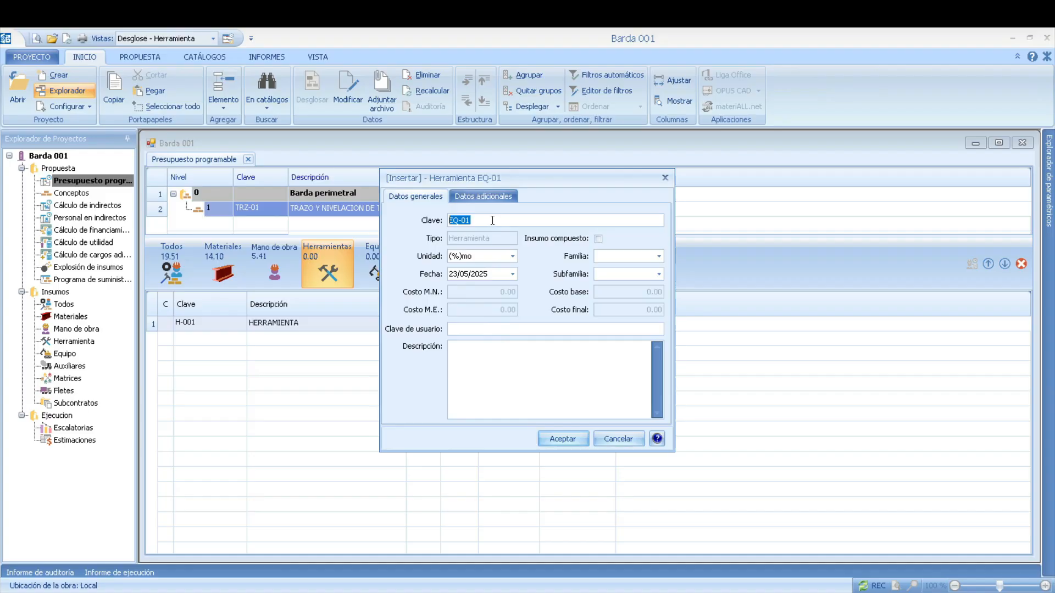
left_click(470, 349)
type("EQUIPO DE SEGURIDAD")
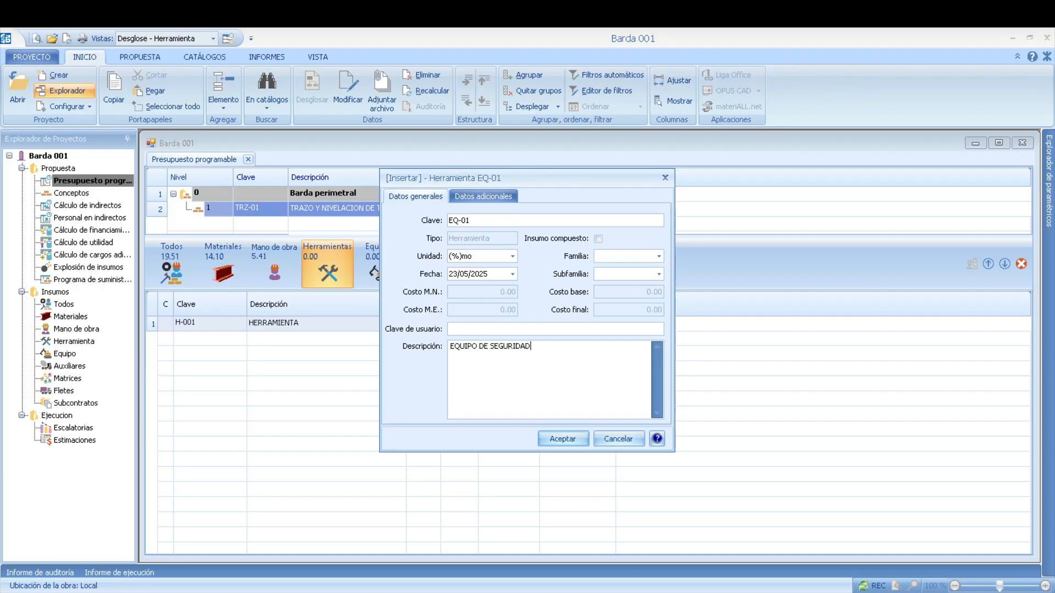
left_click(575, 441)
left_click(572, 440)
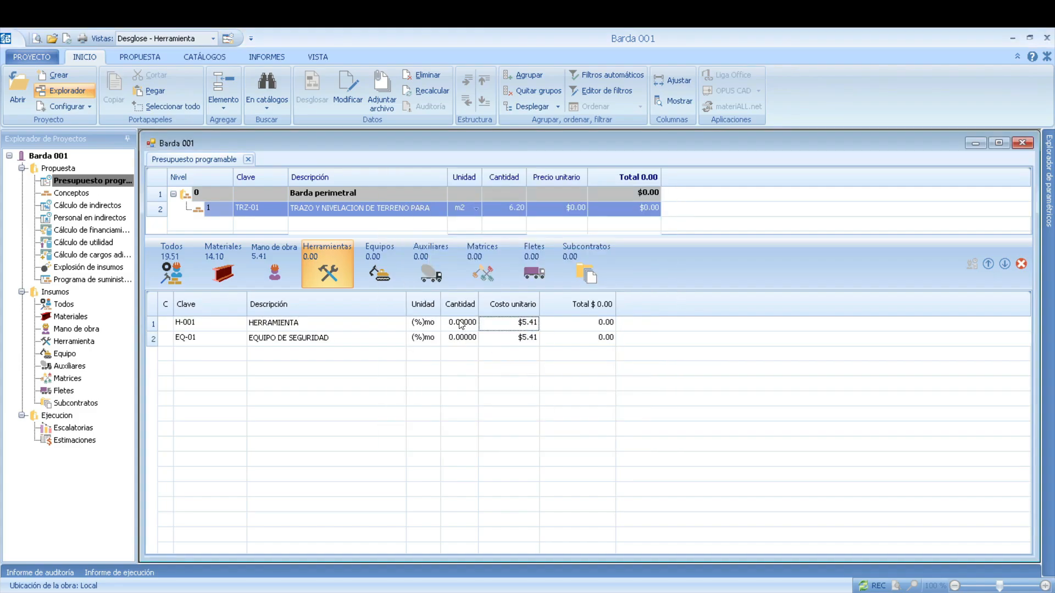
Set the quantity of EQ-01 to 0.03 and the quantity of H-001 to 0.02 in the tool breakdown
left_click(461, 341)
left_click(467, 339)
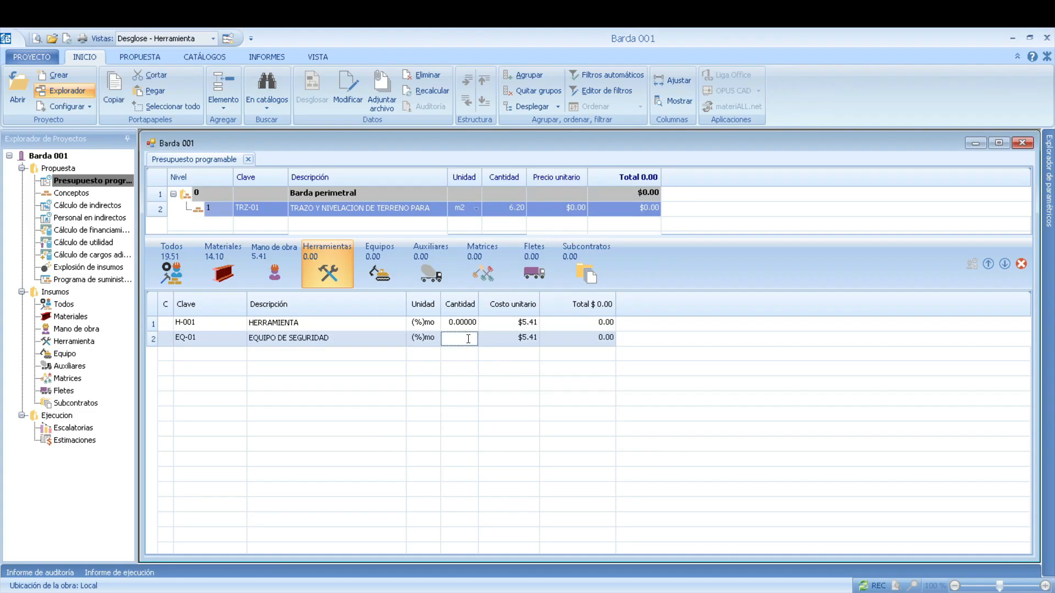
type(".03")
left_click(469, 327)
left_click(468, 326)
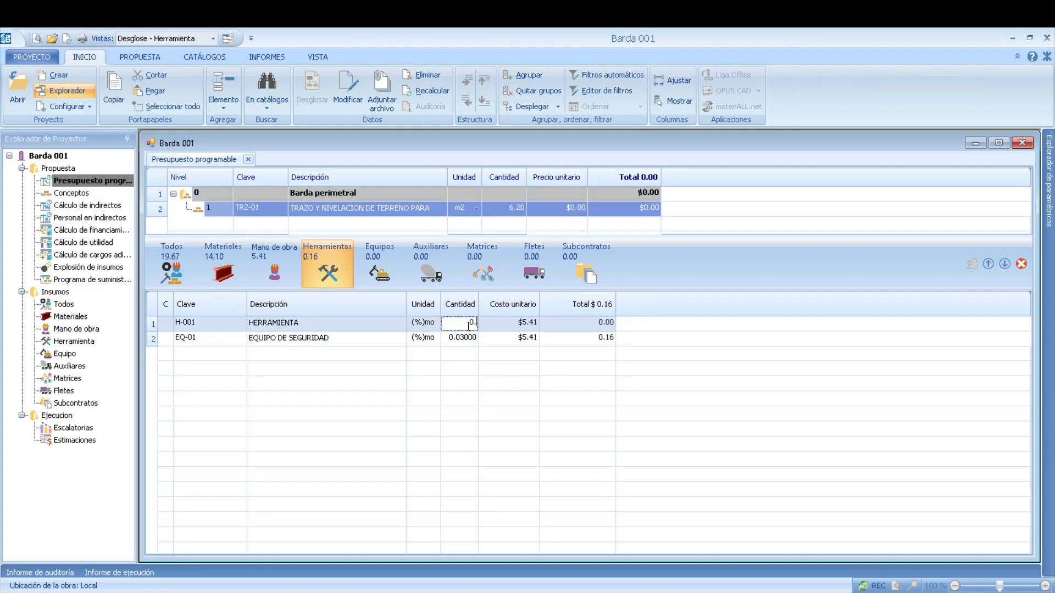
type(".02")
key("Tab")
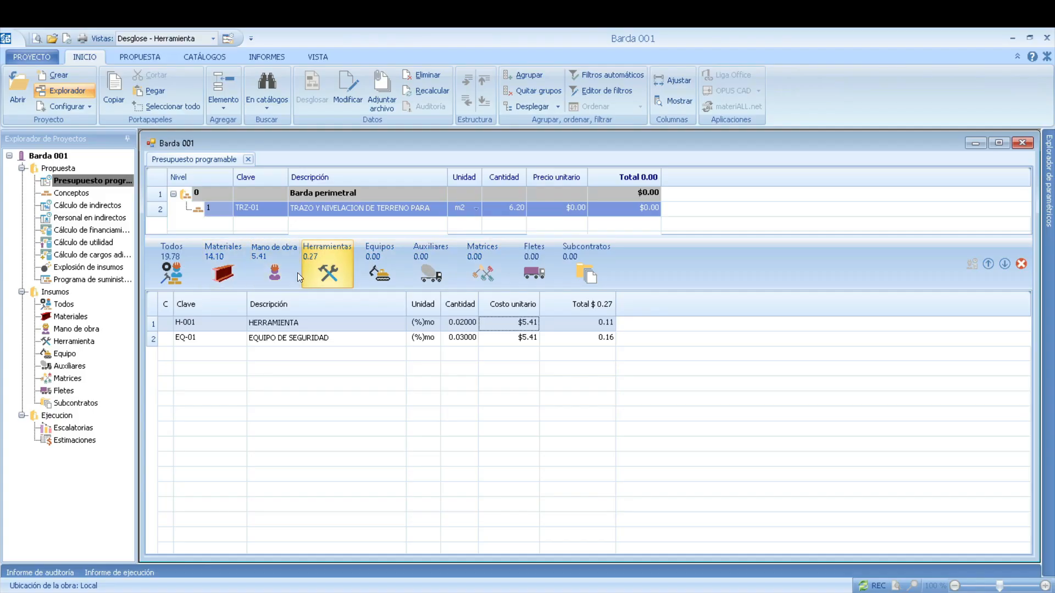
Review TRZ-01's equipment and its full list of resources, and close the breakdown to return to the budget sheet
left_click(384, 259)
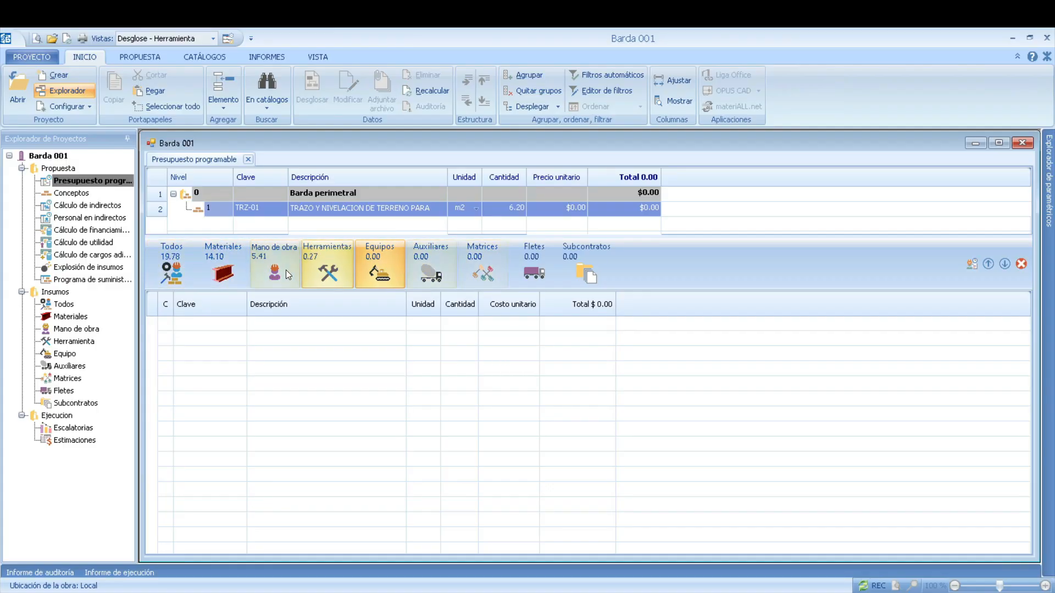
left_click(182, 266)
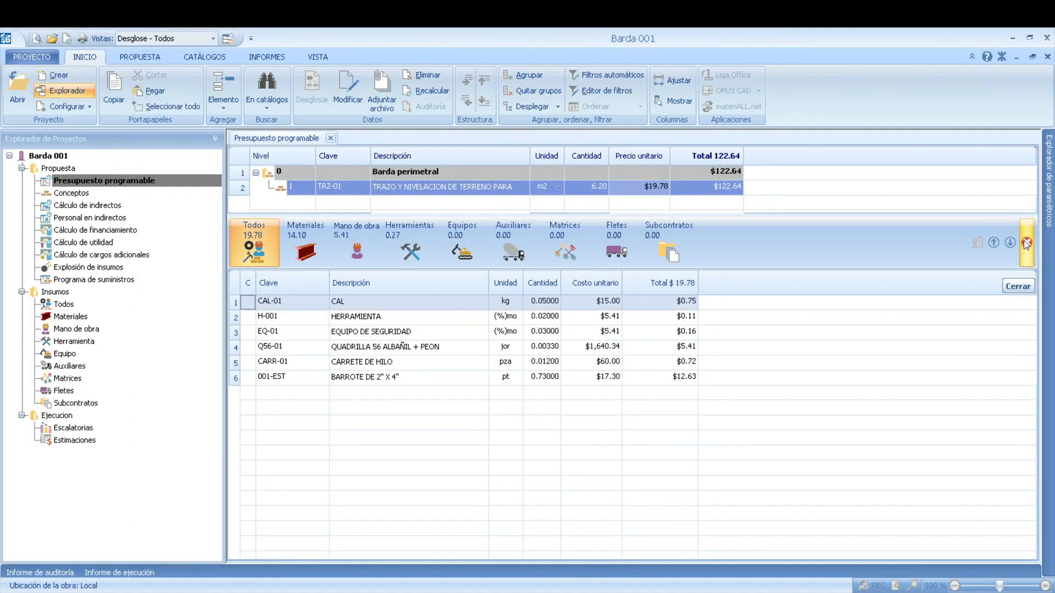
left_click(1026, 243)
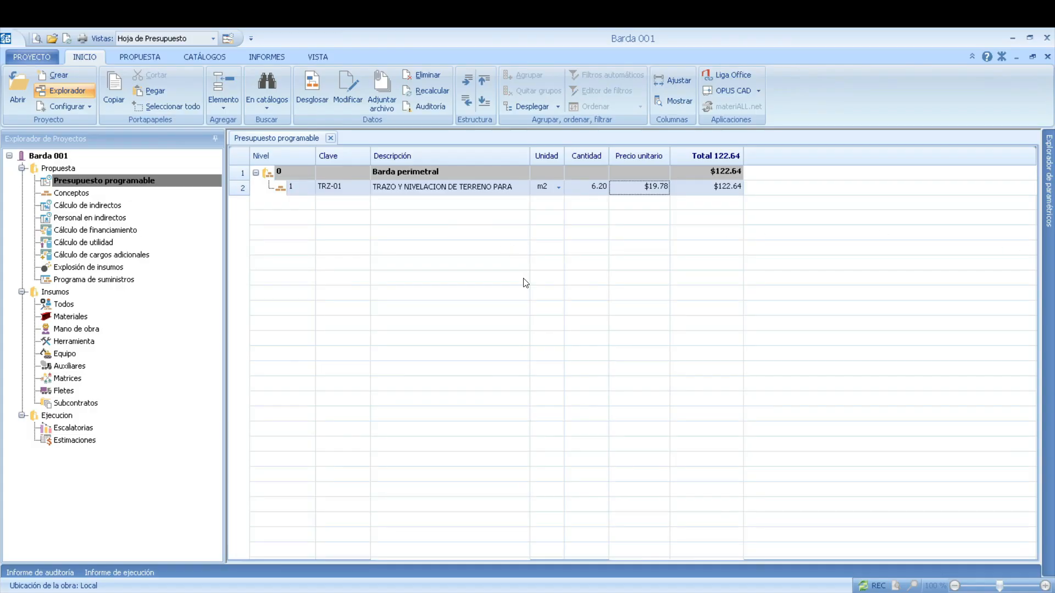
Switch to EJEMPLO AA EXCEL.pdf in Acrobat Reader and copy the full description of the EXCAVACION A MANO EN CEPA concept
mouse_move(587, 592)
left_click(541, 566)
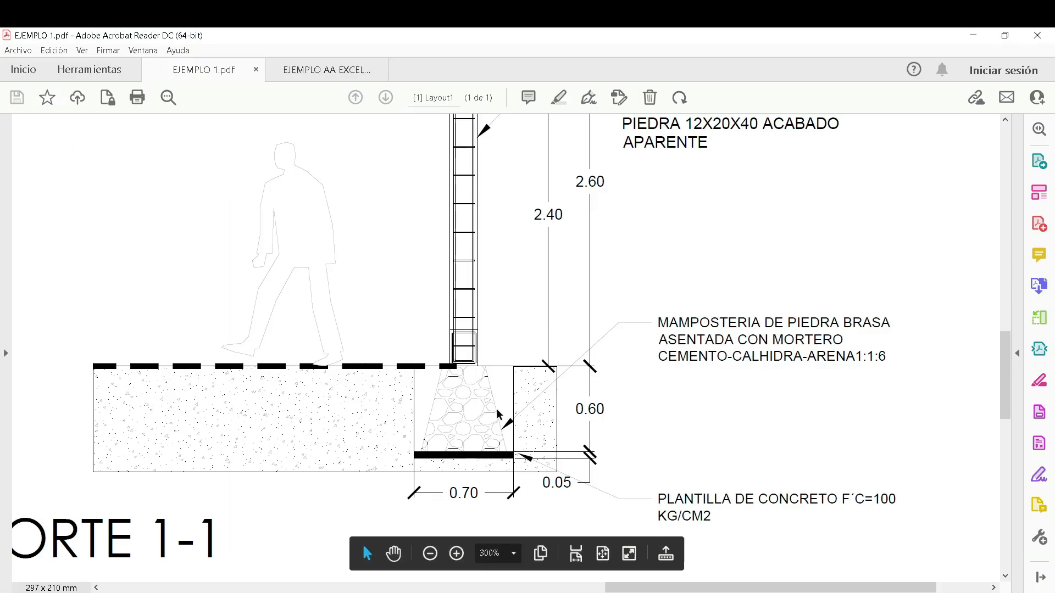
scroll(333, 368, "up", 1)
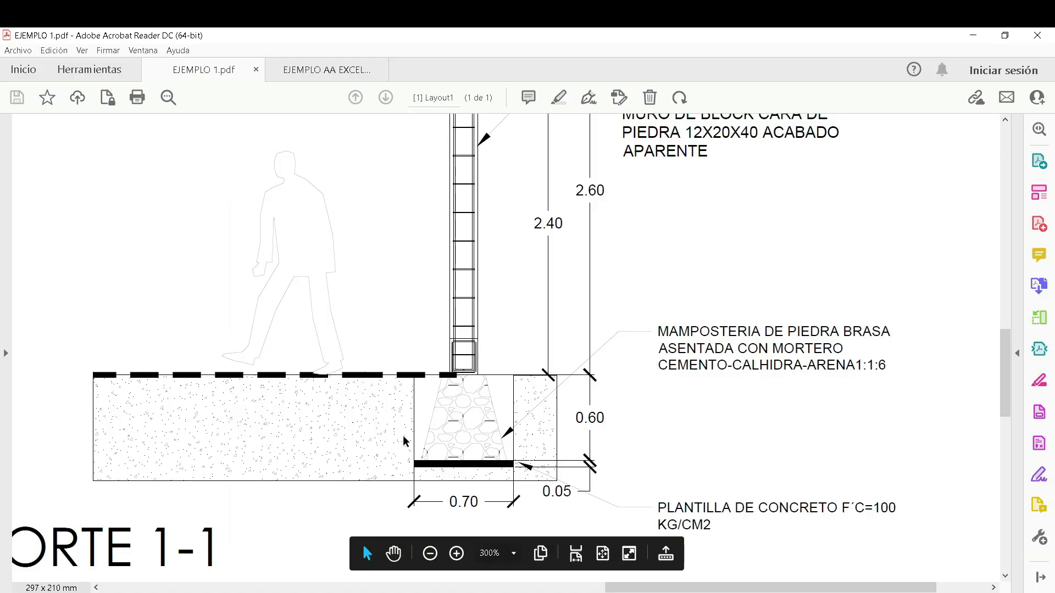
mouse_move(588, 592)
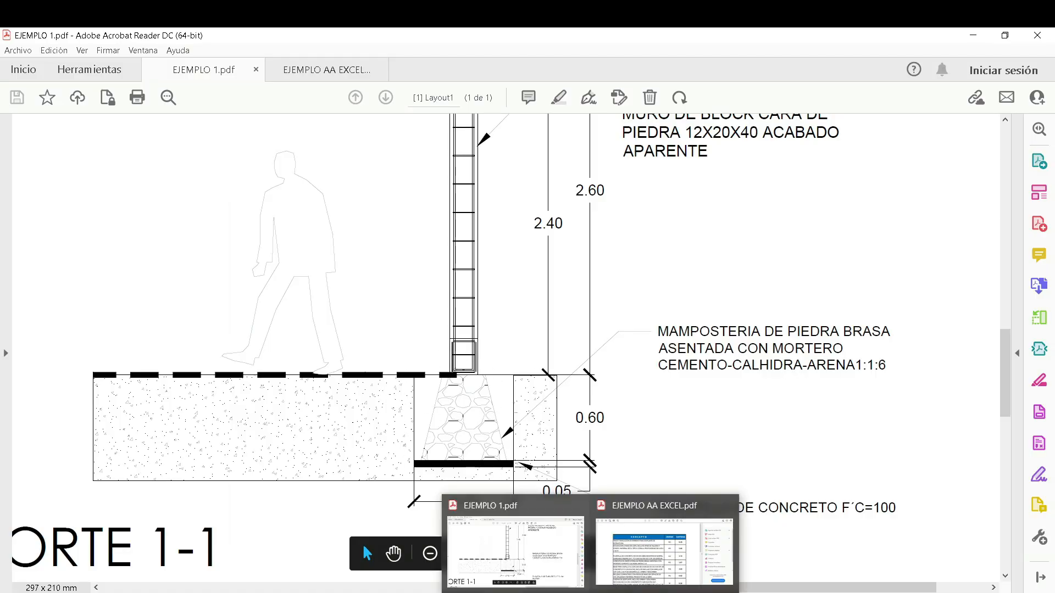
left_click(664, 549)
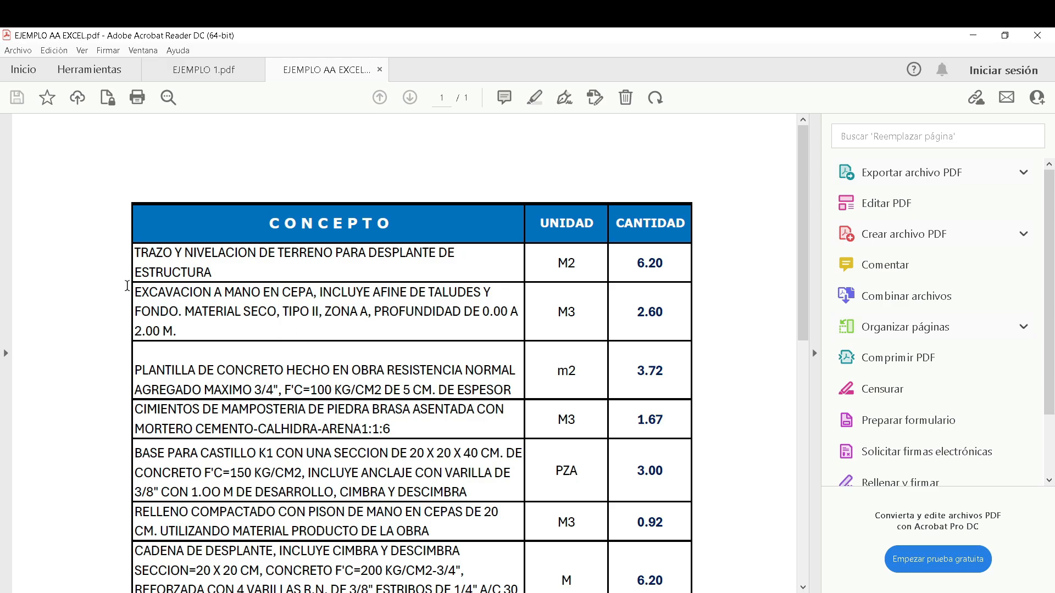
left_click_drag(136, 292, 177, 331)
right_click(155, 295)
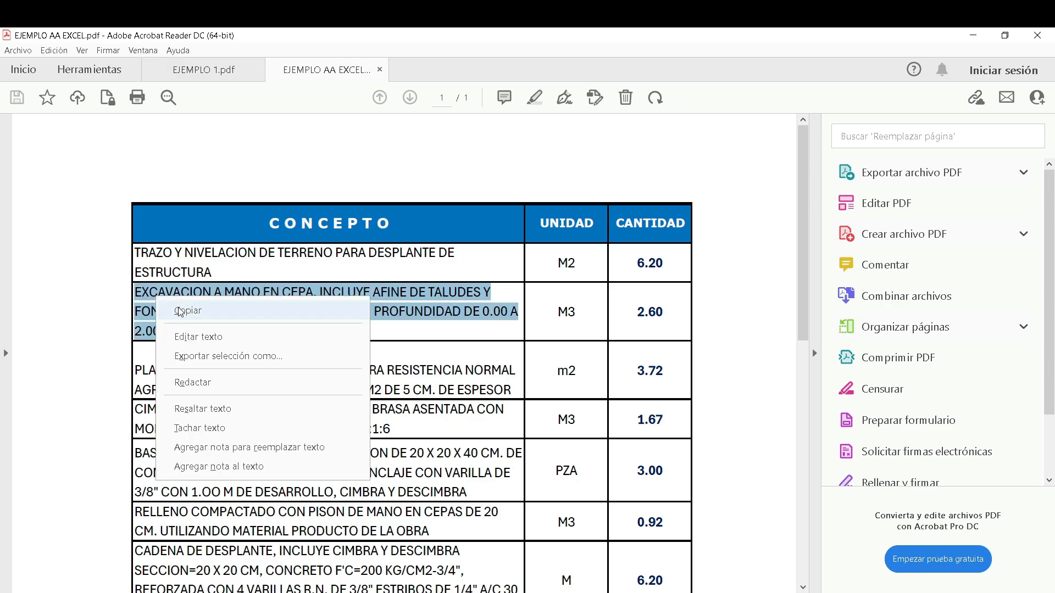
left_click(177, 306)
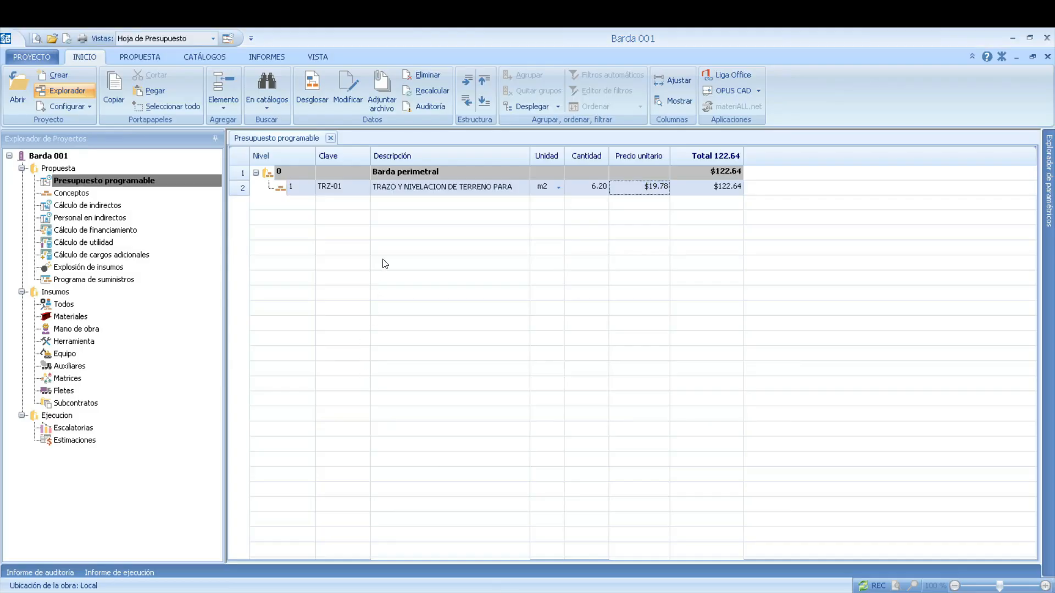
Switch back to OPUS and filter the catalog resource search by the copied EXCAVACION A MANO EN CEPA description
right_click(479, 202)
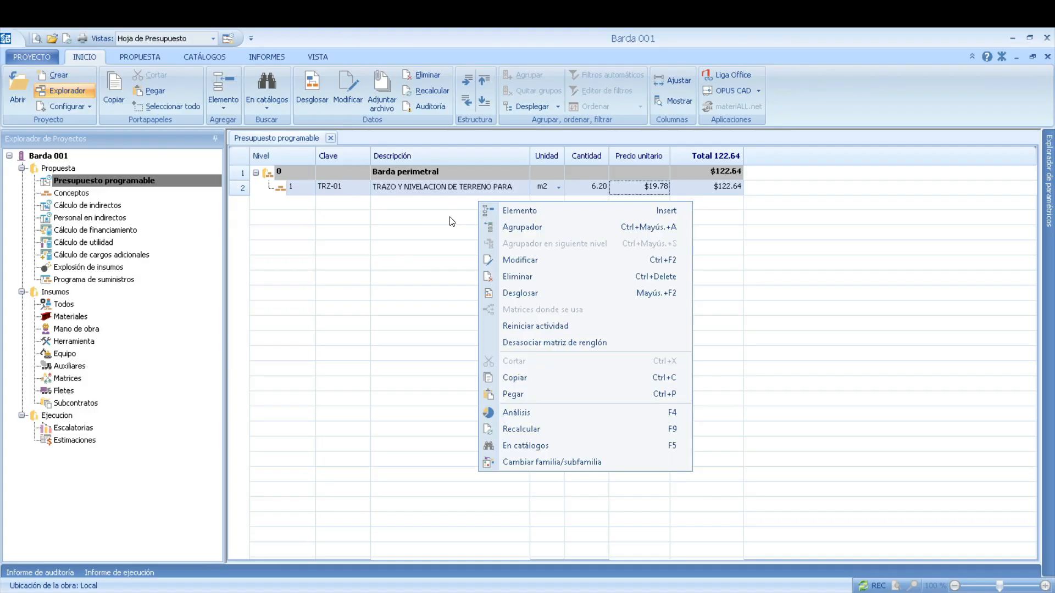
left_click(408, 235)
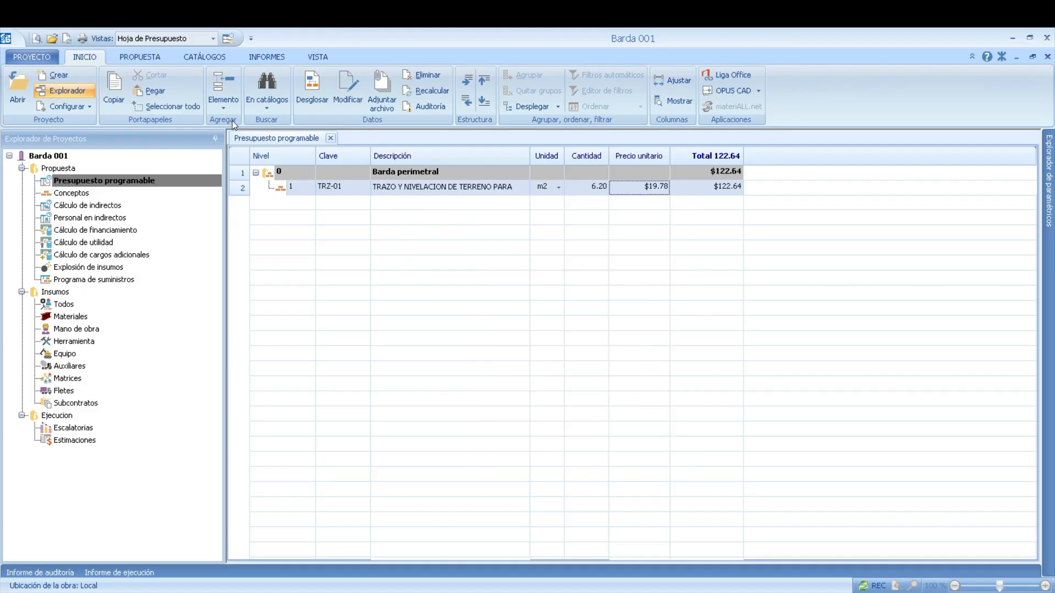
left_click(272, 84)
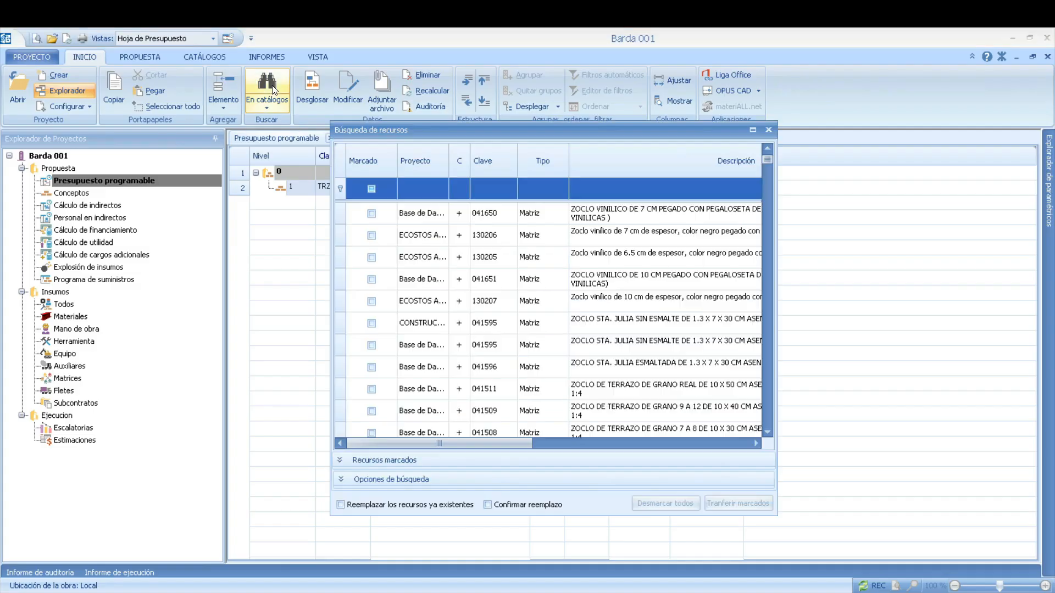
left_click_drag(502, 442, 571, 440)
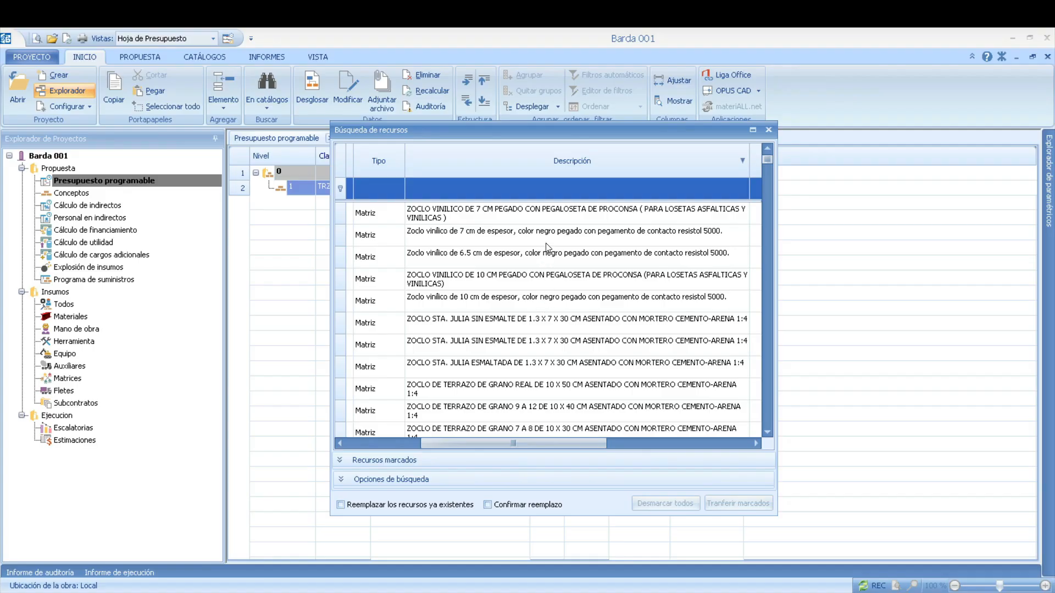
scroll(546, 247, "down", 10)
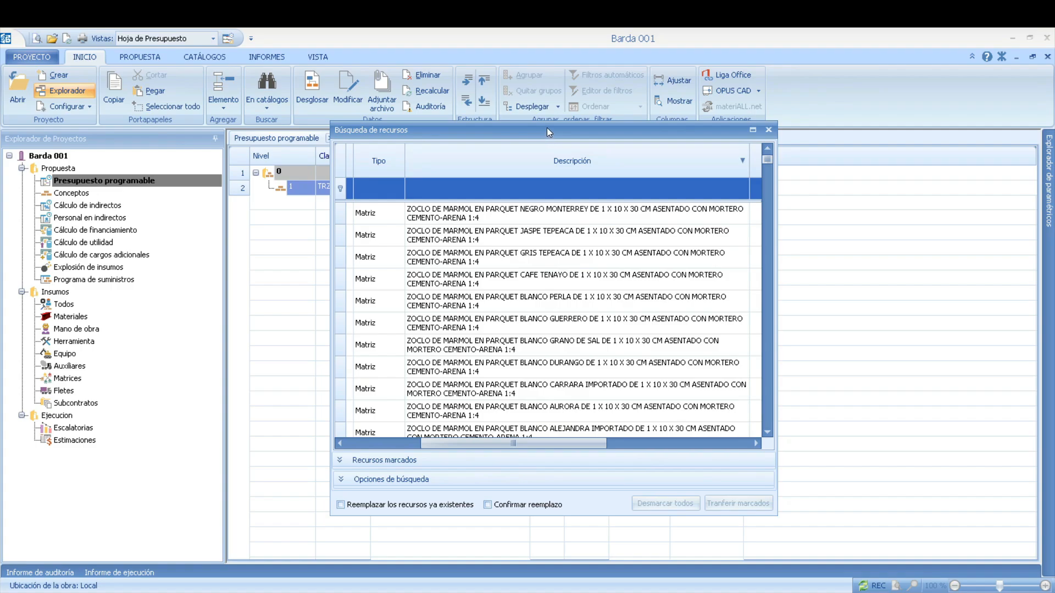
left_click_drag(550, 129, 745, 131)
left_click(660, 189)
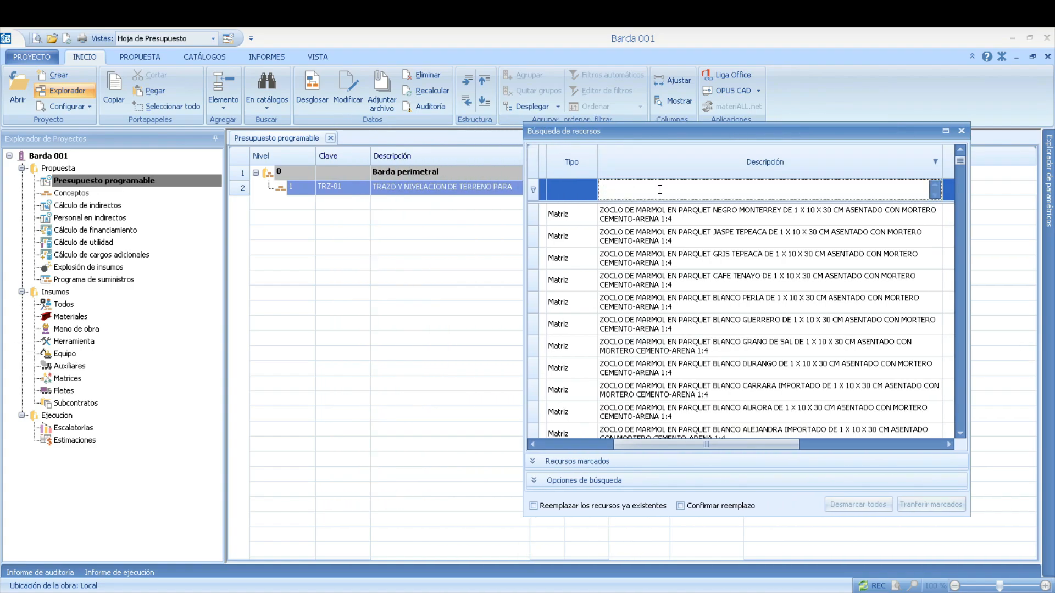
key("ctrl+v")
left_click(663, 310)
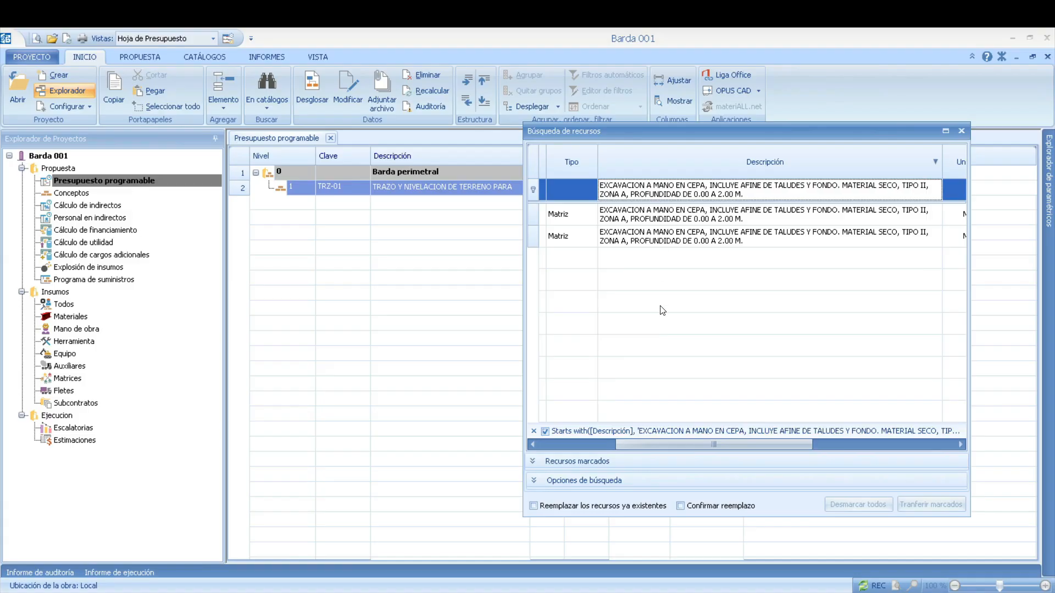
Transfer matrix 010405 from the Base de Da... project into the budget, replacing resources that already exist, and close the catalog search
left_click(804, 242)
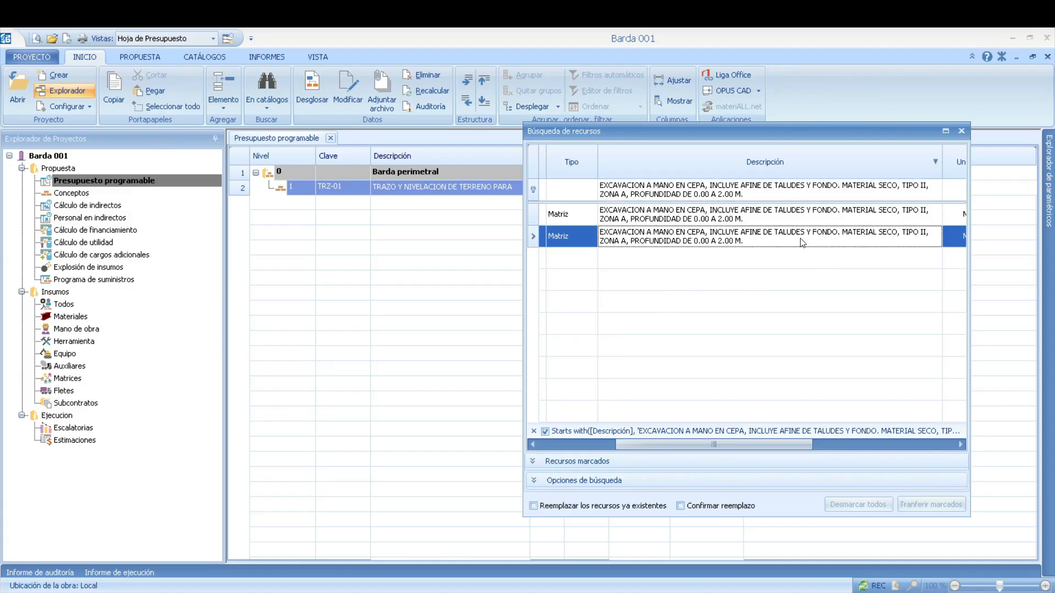
left_click_drag(712, 450, 641, 447)
left_click(564, 236)
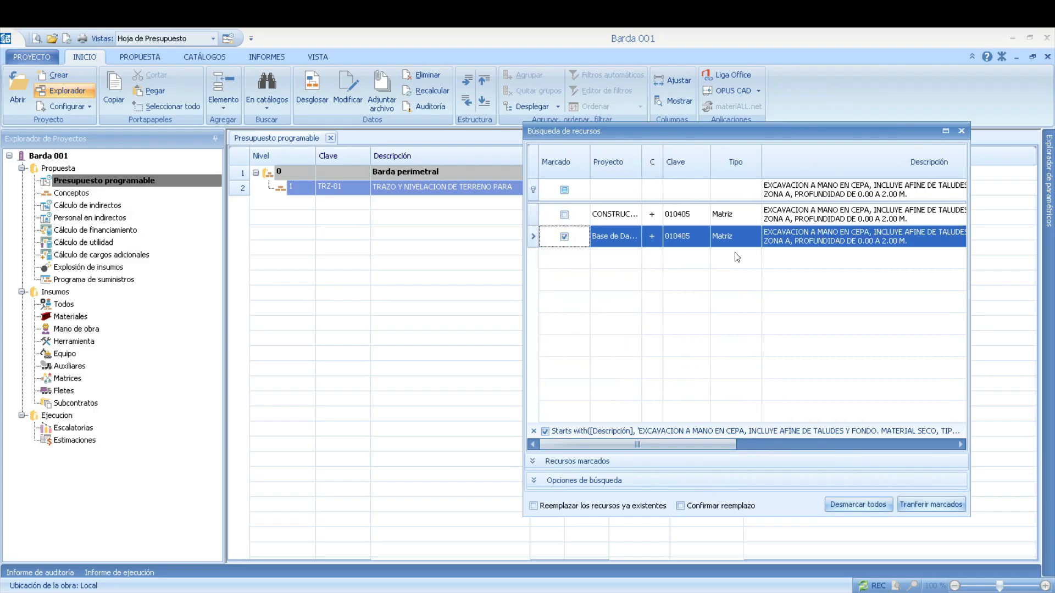
left_click(923, 504)
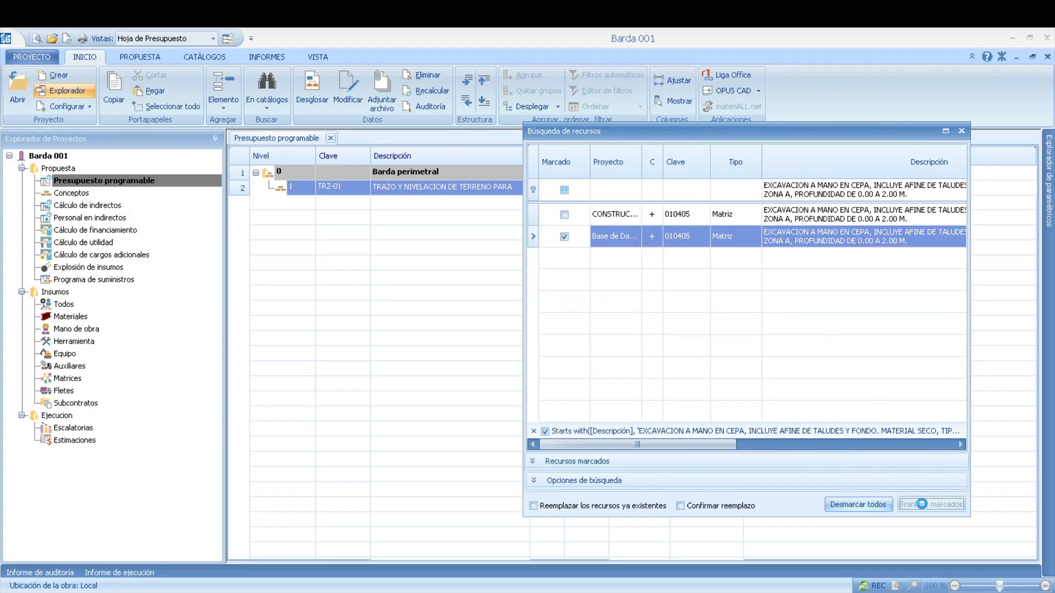
left_click(522, 353)
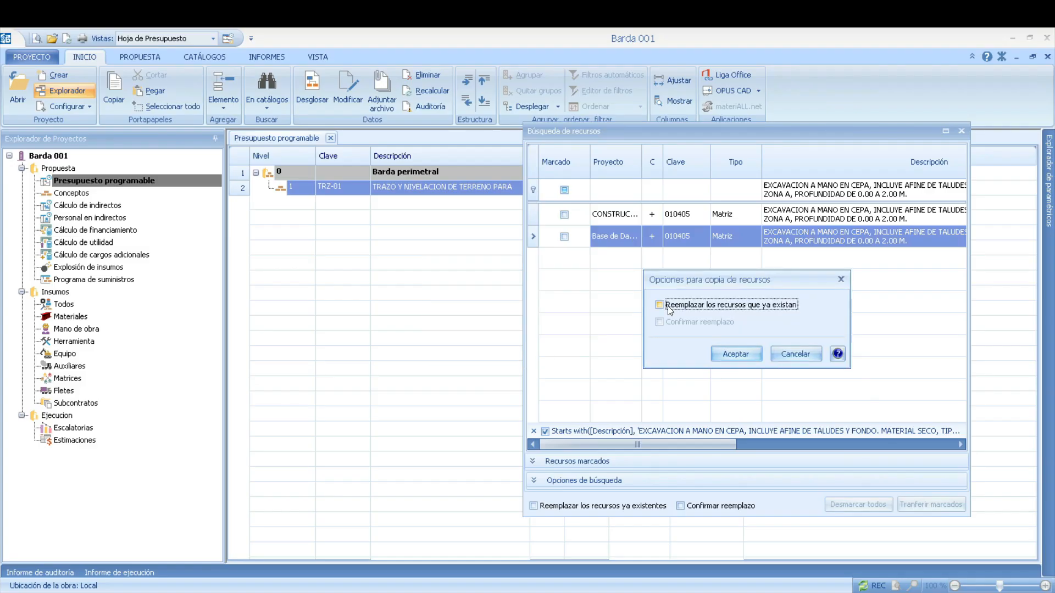
left_click(668, 307)
left_click(736, 354)
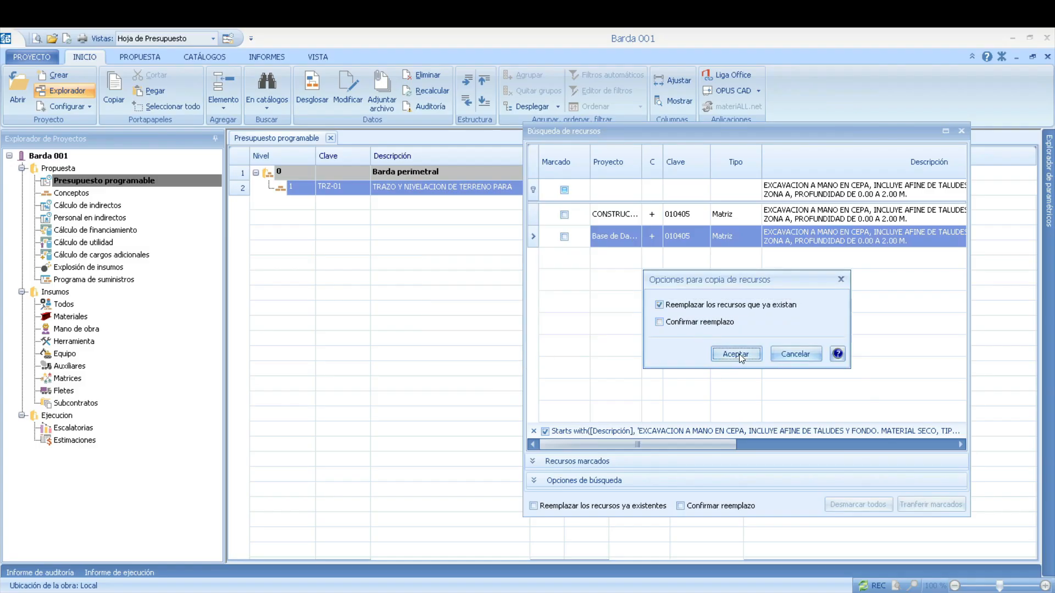
left_click(962, 131)
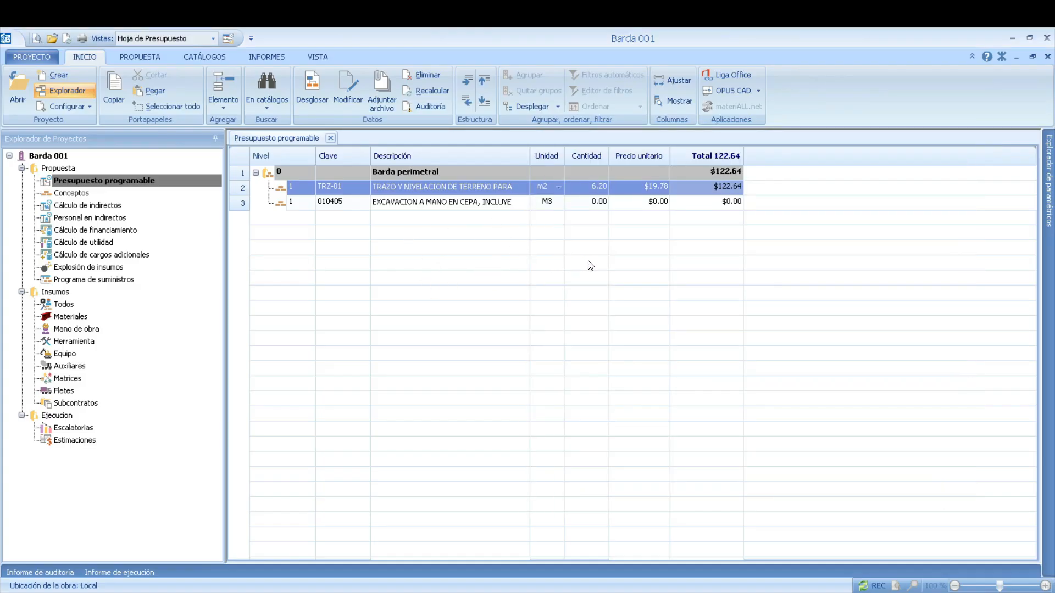
Open the unit price breakdown of excavation concept 010405
left_click(455, 204)
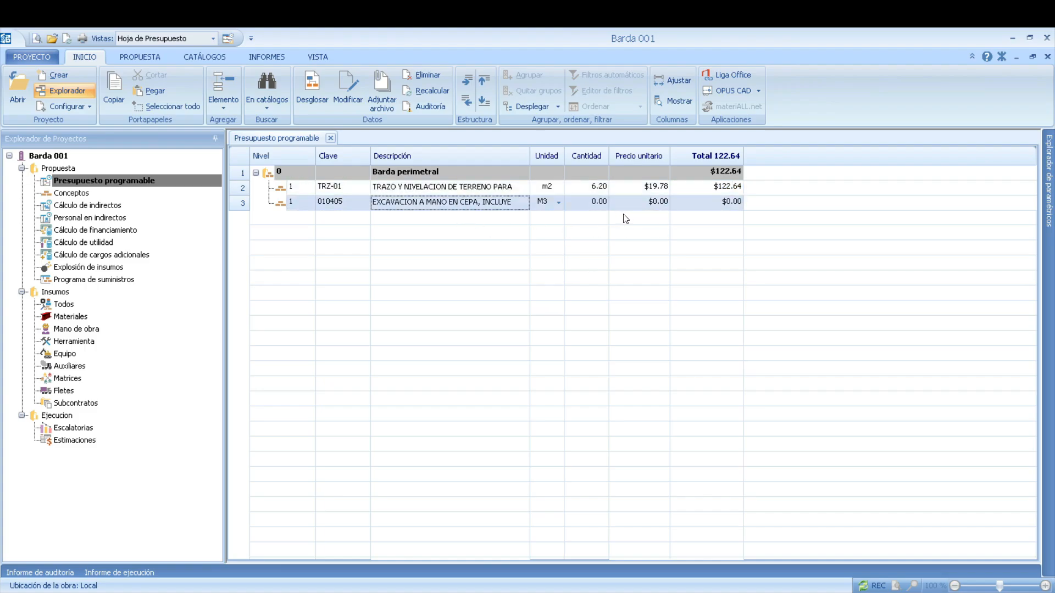
double_click(648, 204)
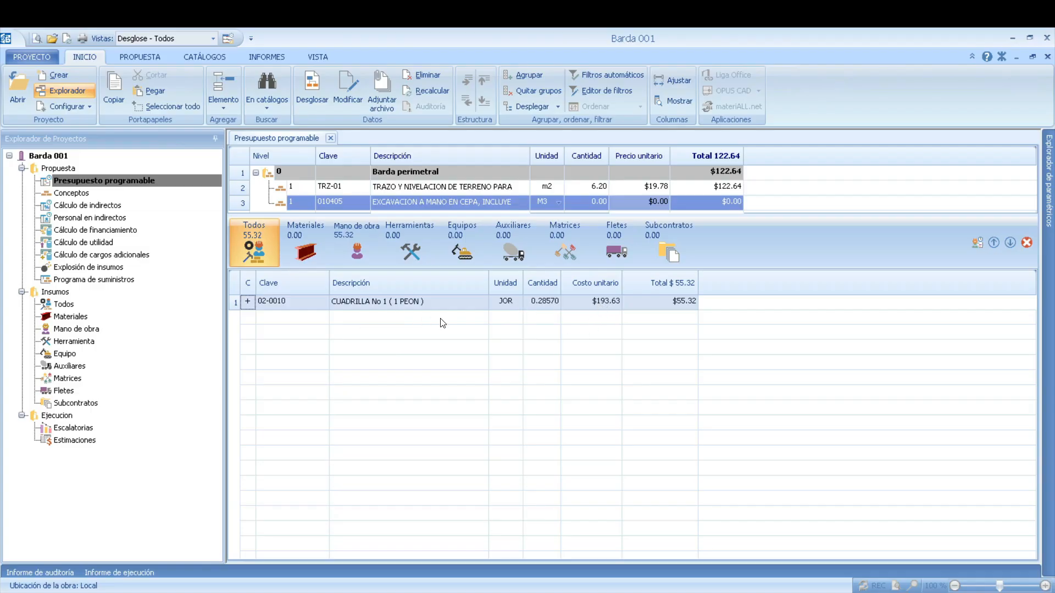
Look through the tool resources in the catalog search for minor tool and safety equipment items, and close the search
left_click(405, 252)
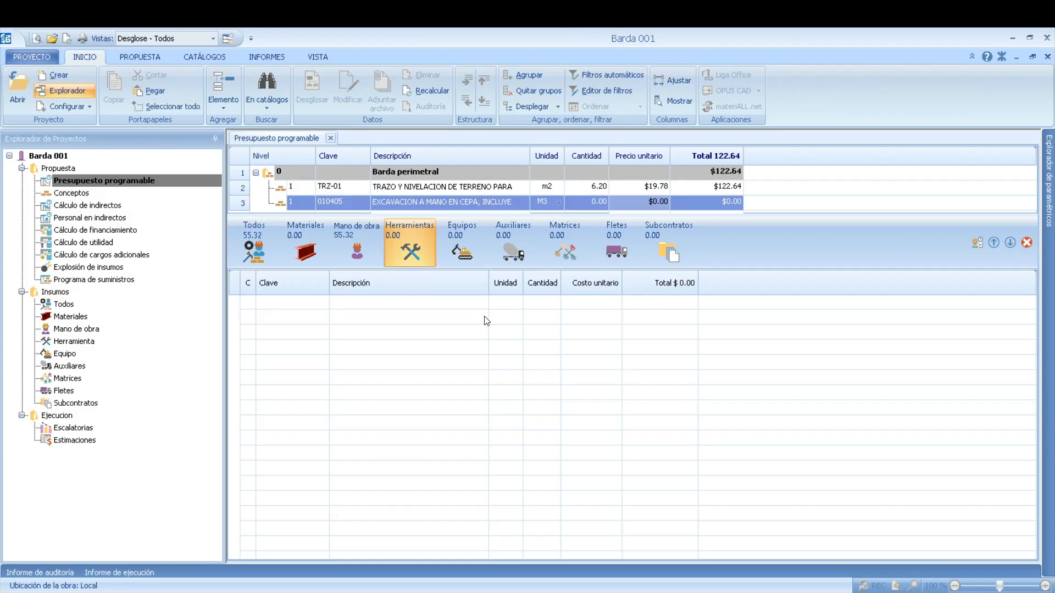
left_click(267, 85)
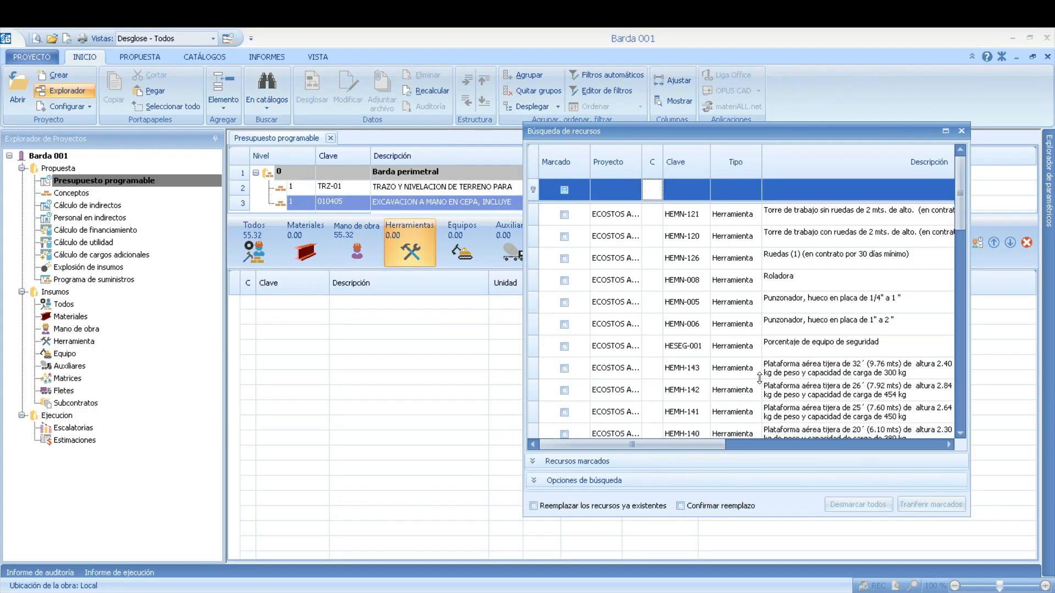
left_click_drag(718, 444, 792, 442)
scroll(684, 351, "down", 5)
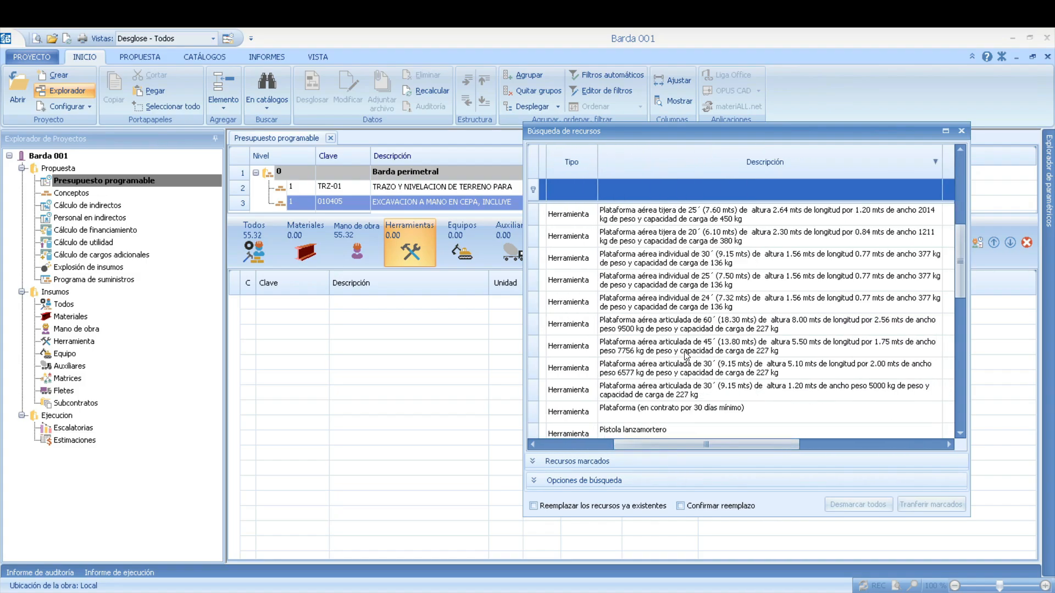
scroll(692, 379, "down", 3)
scroll(693, 380, "up", 6)
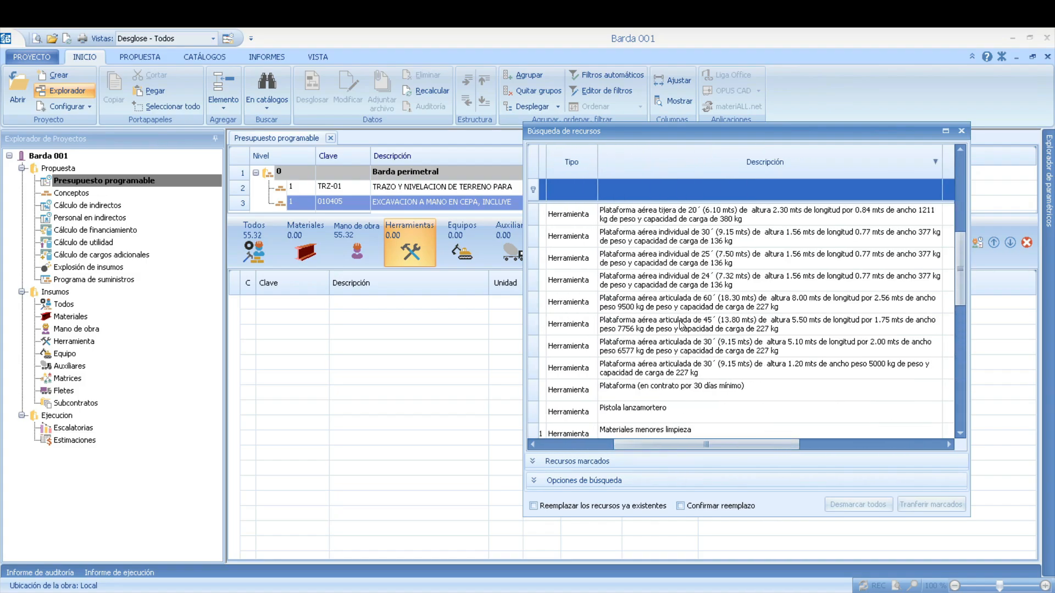
scroll(668, 343, "up", 2)
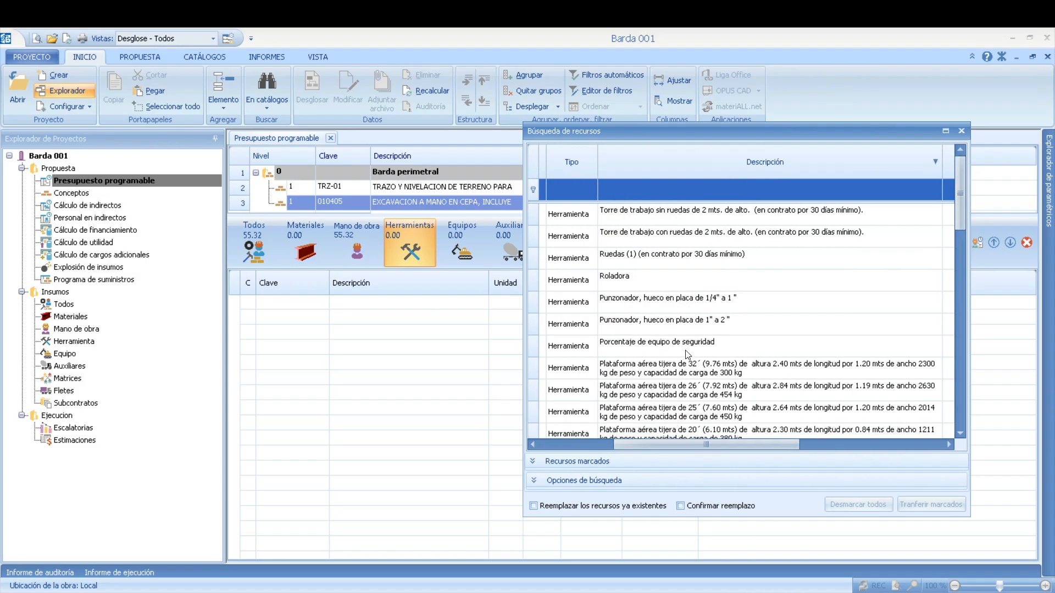
scroll(687, 353, "down", 1)
scroll(688, 355, "down", 3)
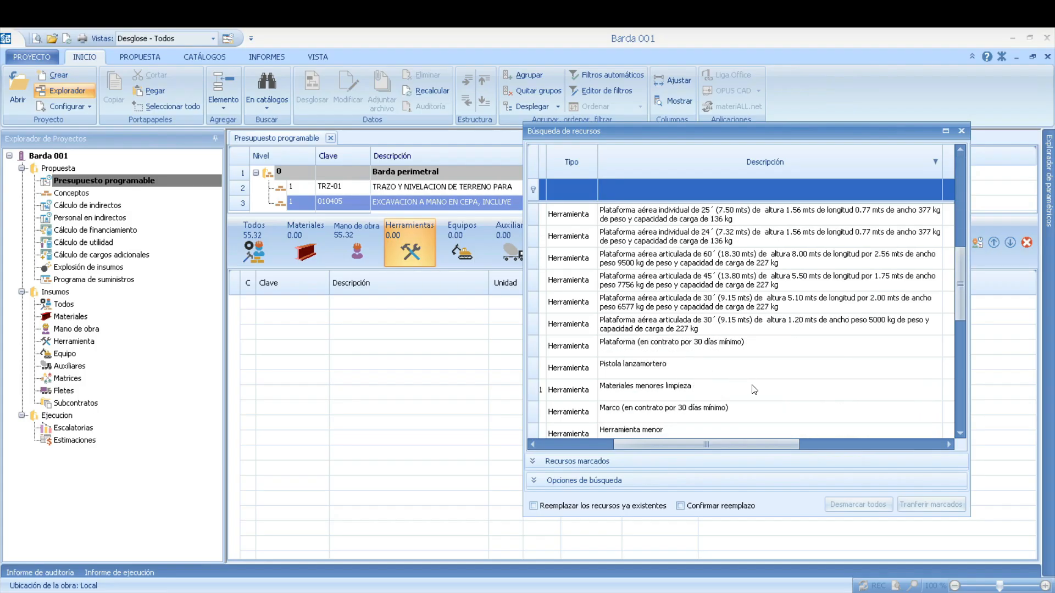
scroll(745, 389, "down", 3)
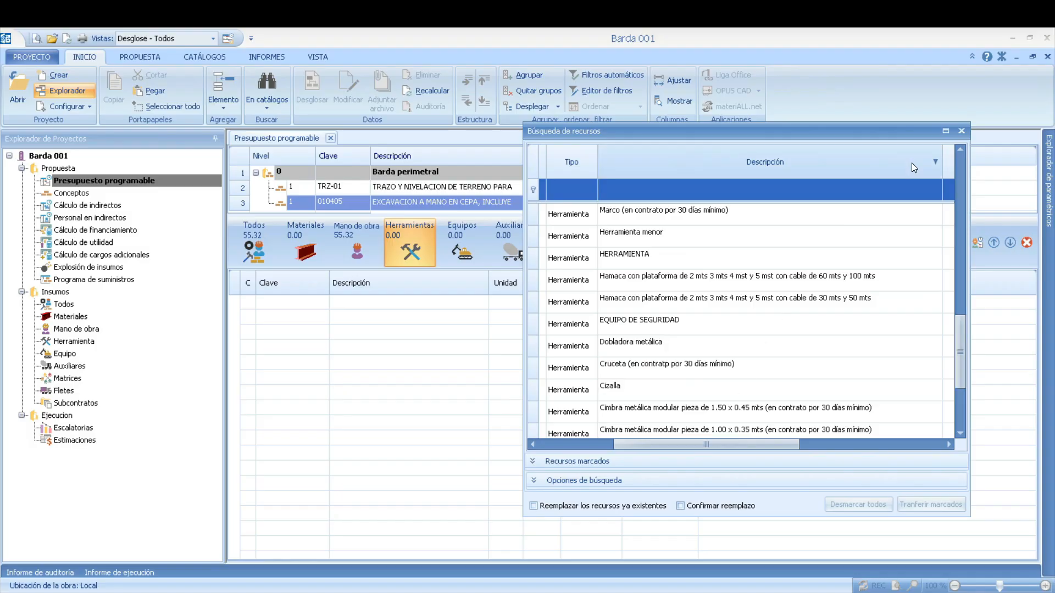
left_click(967, 129)
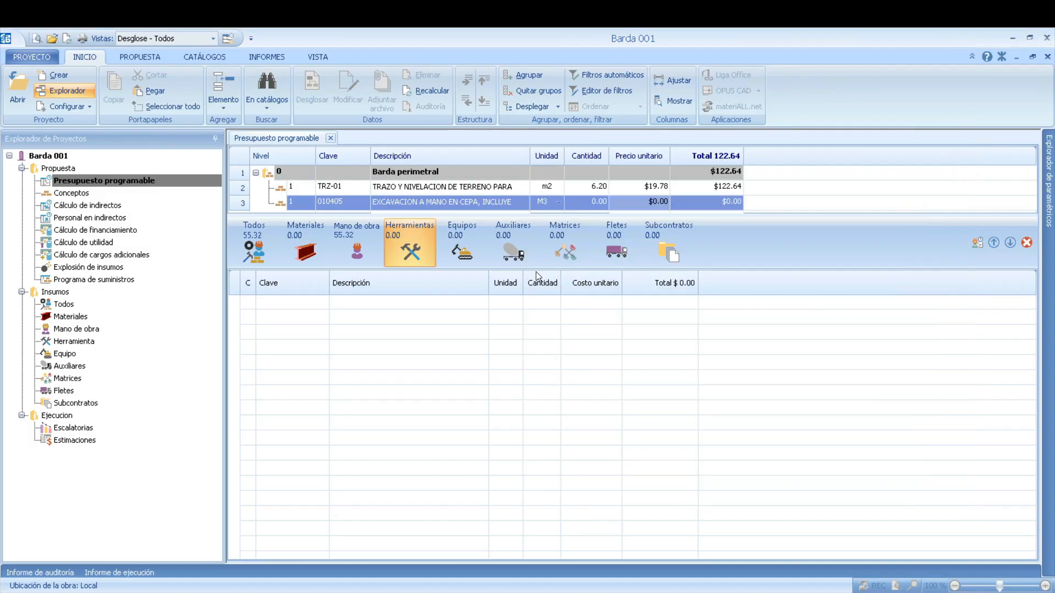
Copy the key of the HERRAMIENTA resource, H-001, from the tools breakdown of concept TRZ-01
left_click(649, 189)
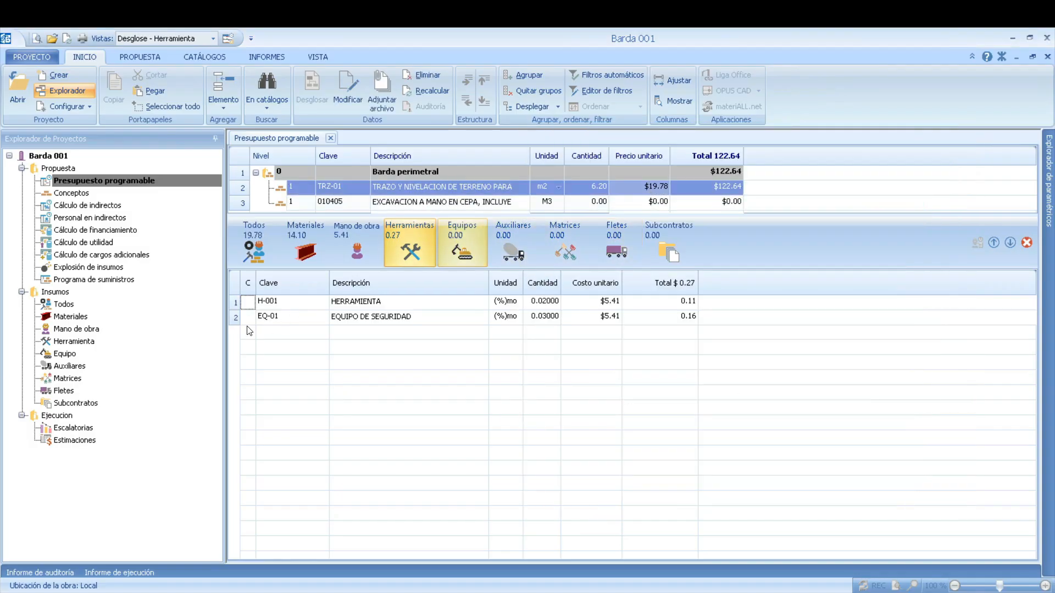
left_click(283, 303)
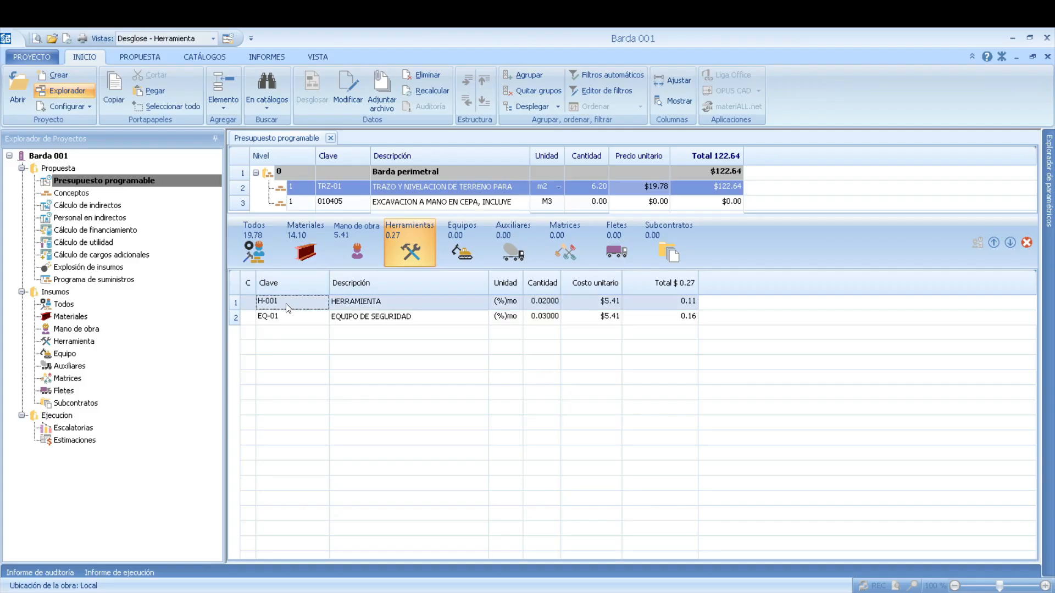
left_click(287, 306)
left_click_drag(281, 302, 258, 302)
right_click(269, 305)
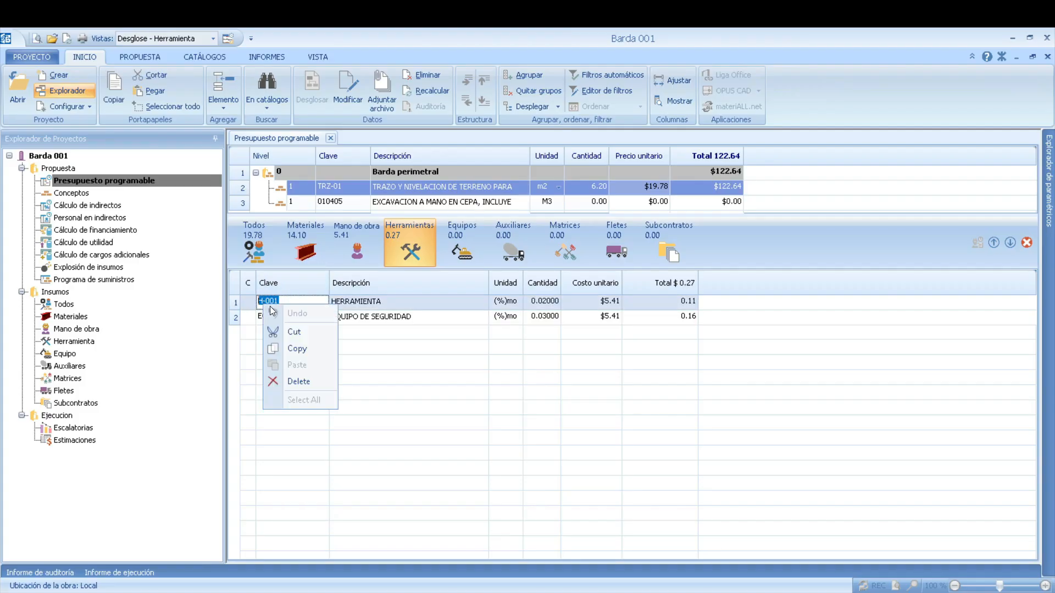
left_click(297, 349)
key("Escape")
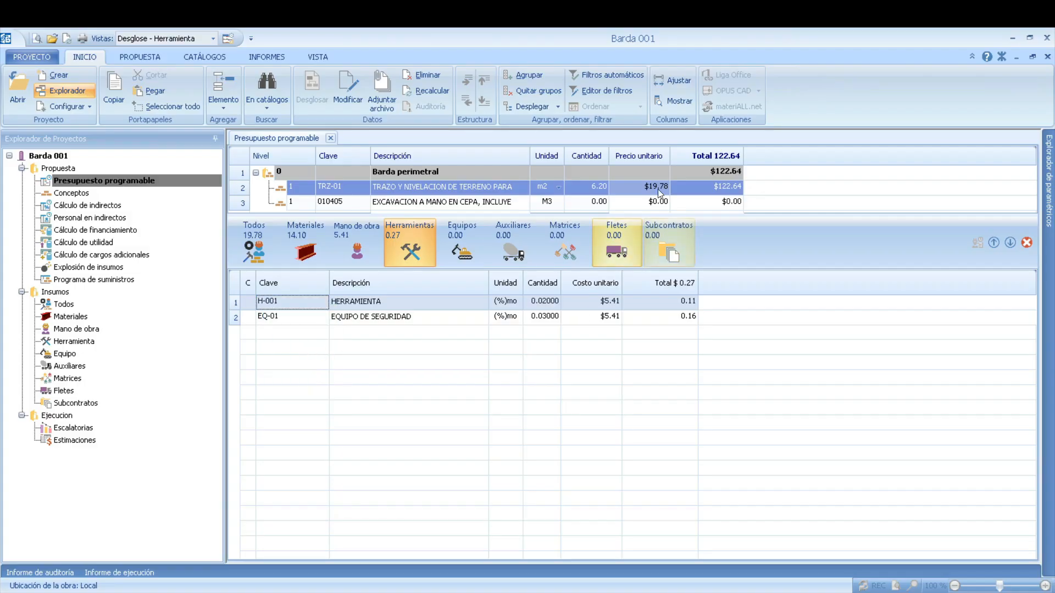
Insert resource H-001 into the tools breakdown of excavation concept 010405
left_click(640, 203)
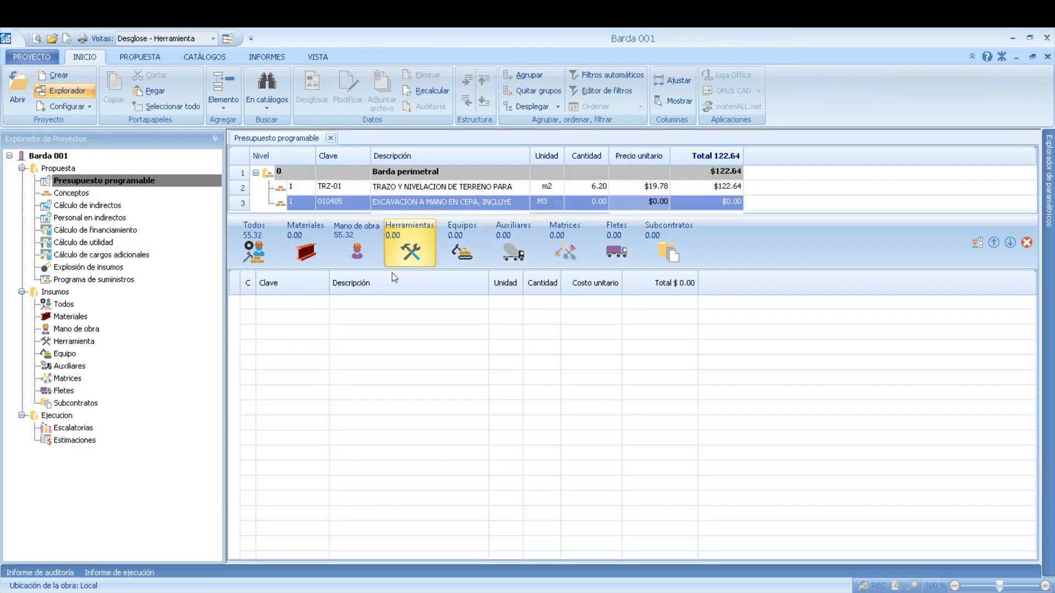
right_click(387, 308)
left_click(464, 312)
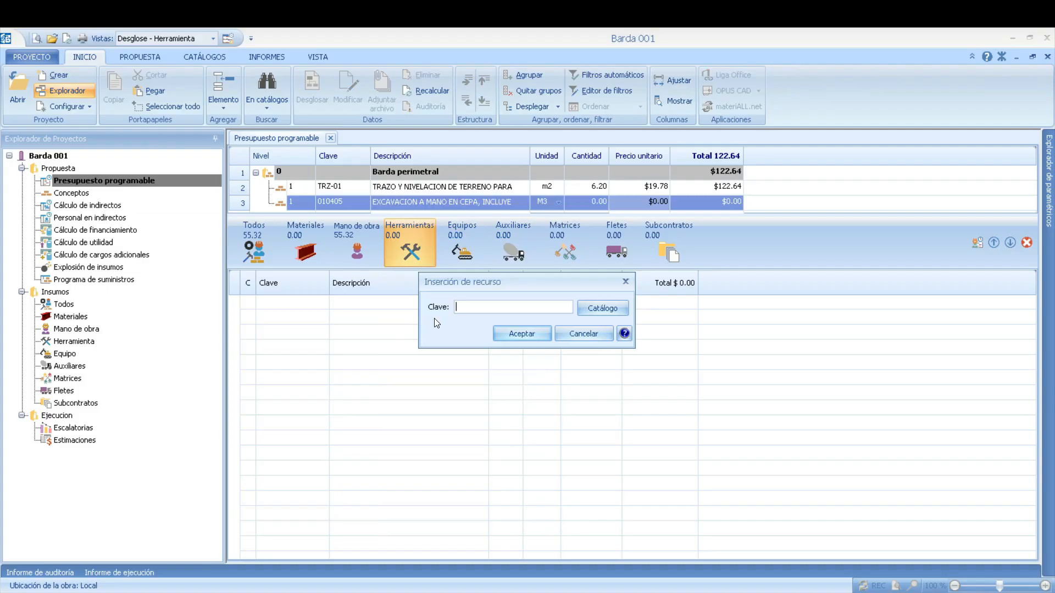
type("H-001")
left_click(523, 335)
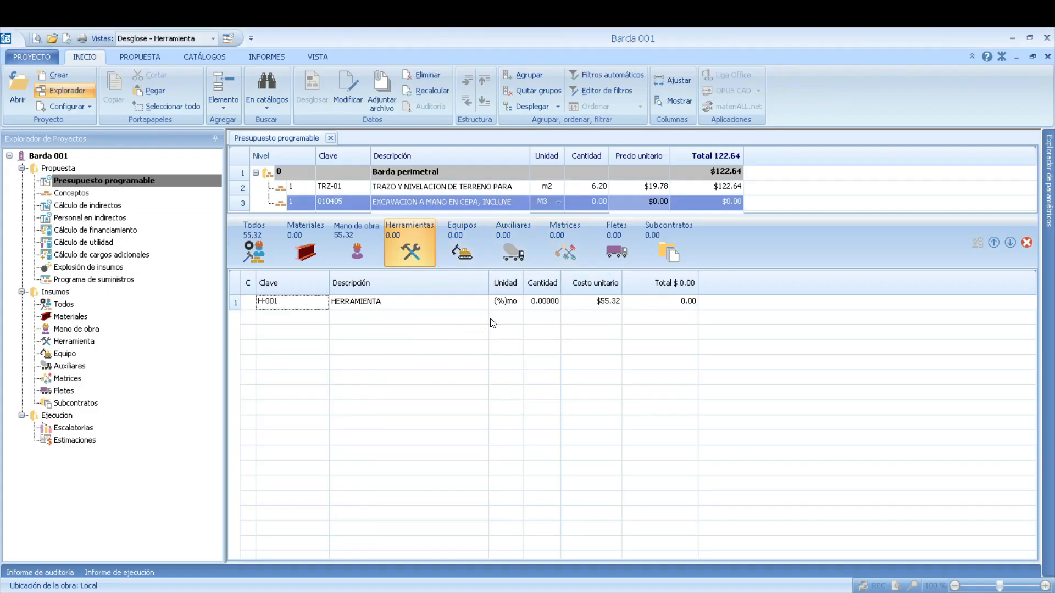
Copy the key of the EQUIPO DE SEGURIDAD resource, EQ-01, from the tools breakdown of TRZ-01
key("Up")
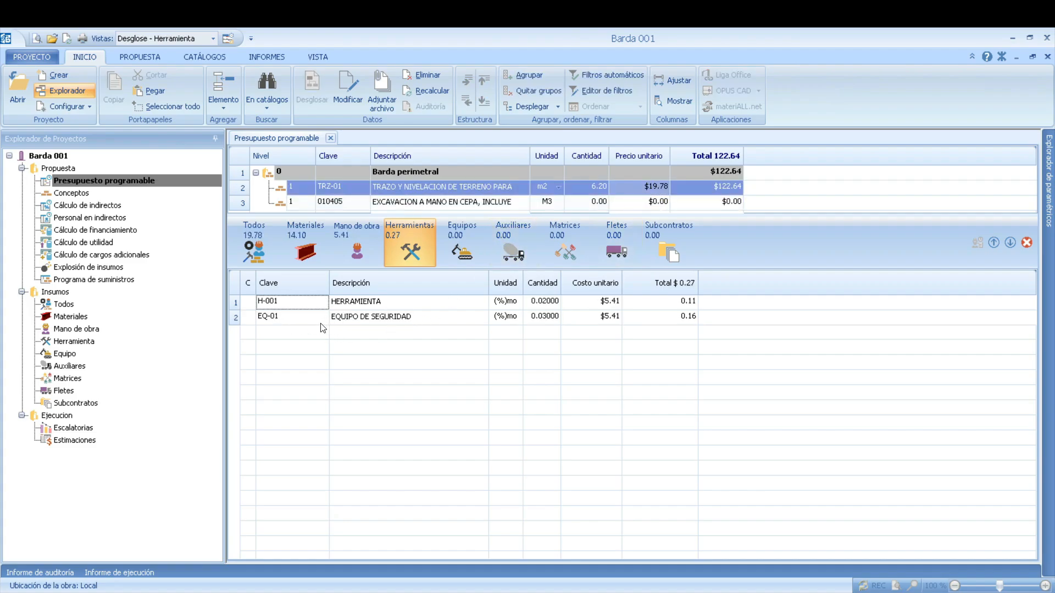
left_click(298, 317)
left_click(298, 317)
double_click(299, 318)
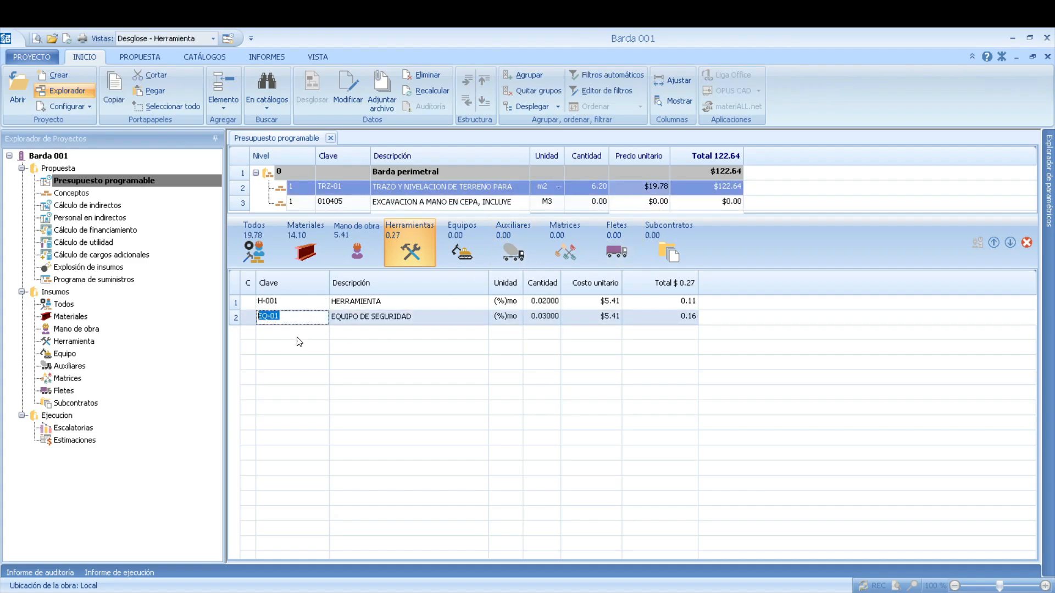
left_click(533, 369)
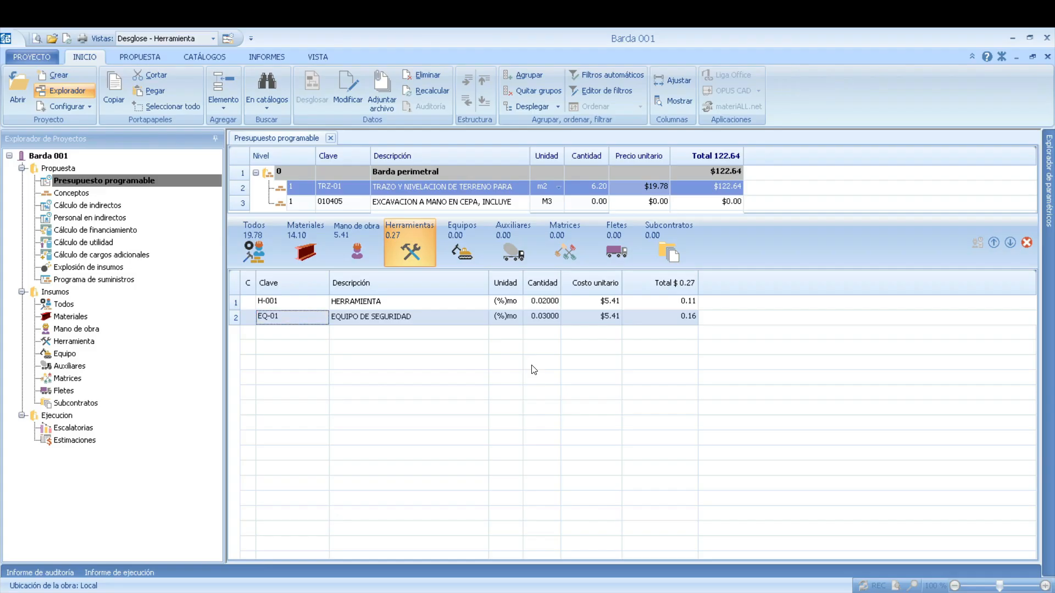
Insert resource EQ-01 into the tools breakdown of excavation concept 010405
left_click(630, 202)
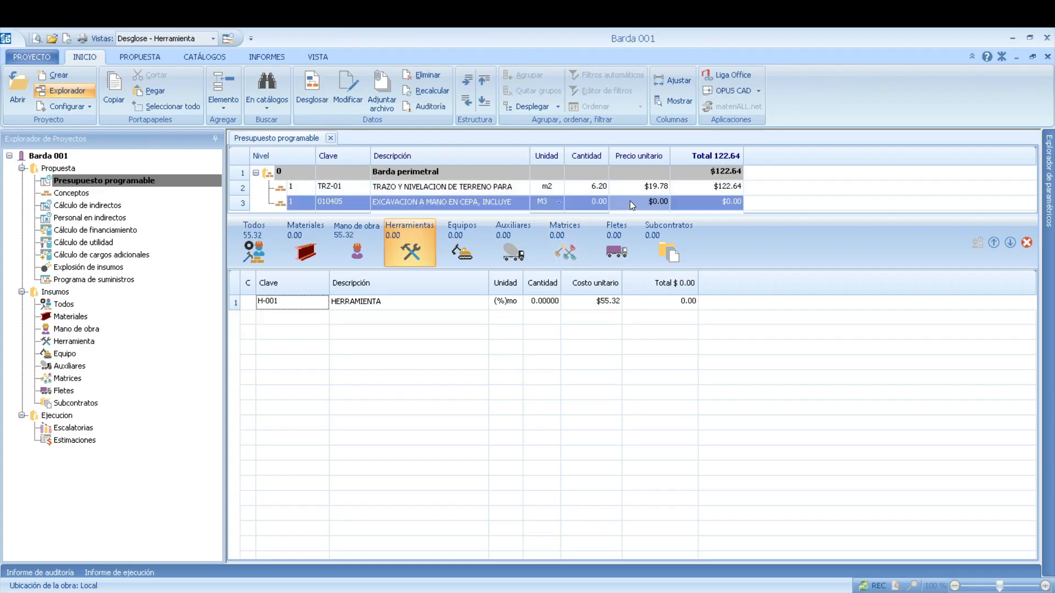
right_click(419, 328)
left_click(456, 335)
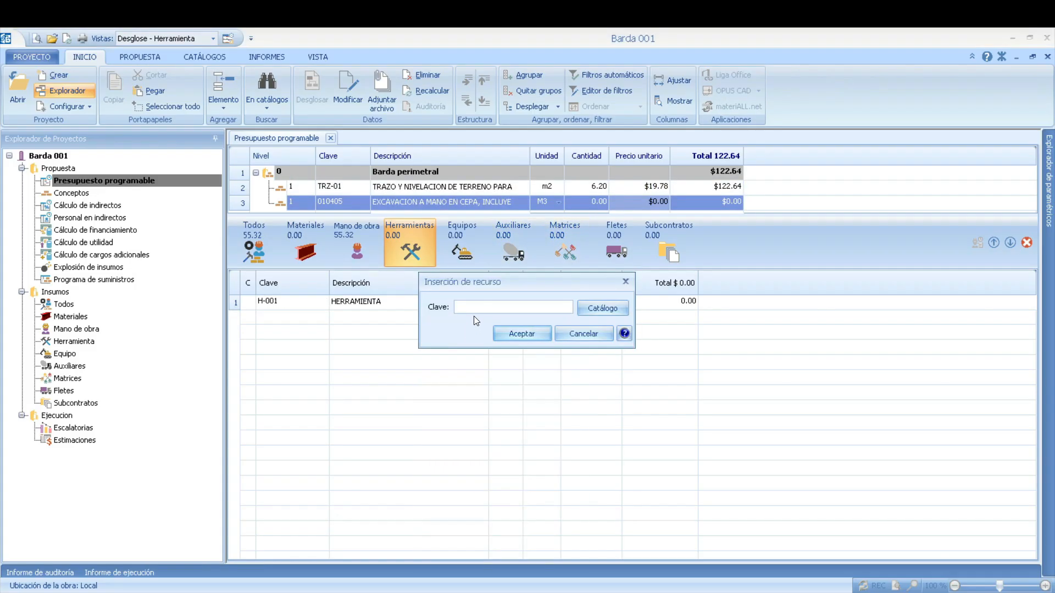
type("EQ-01")
left_click(517, 334)
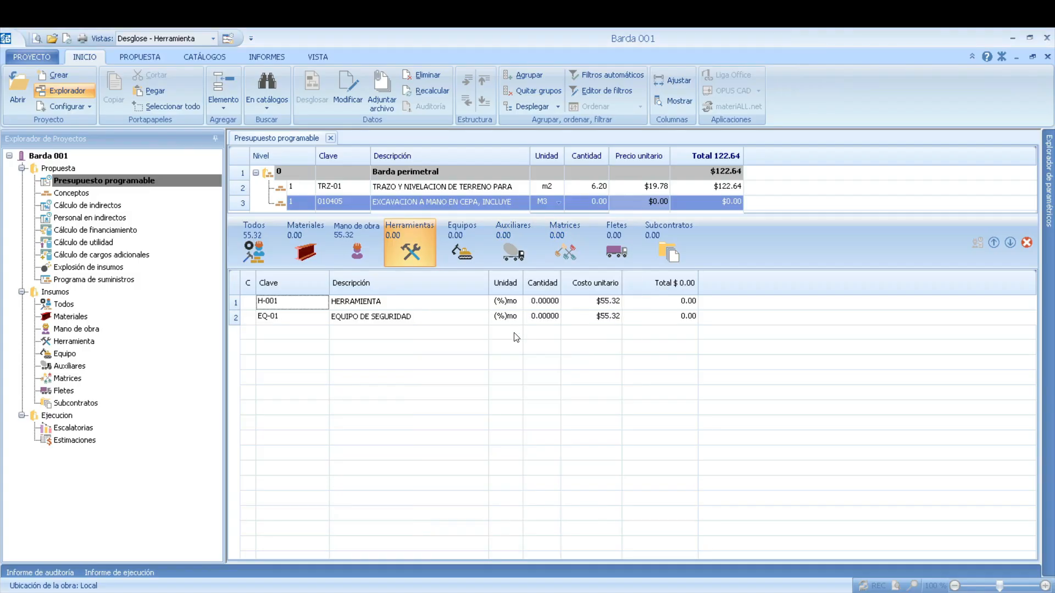
Set the excavation concept's quantities to 0.02 for HERRAMIENTA and 0.03 for EQUIPO DE SEGURIDAD, and close its breakdown after showing all resources
left_click(543, 303)
type(".02")
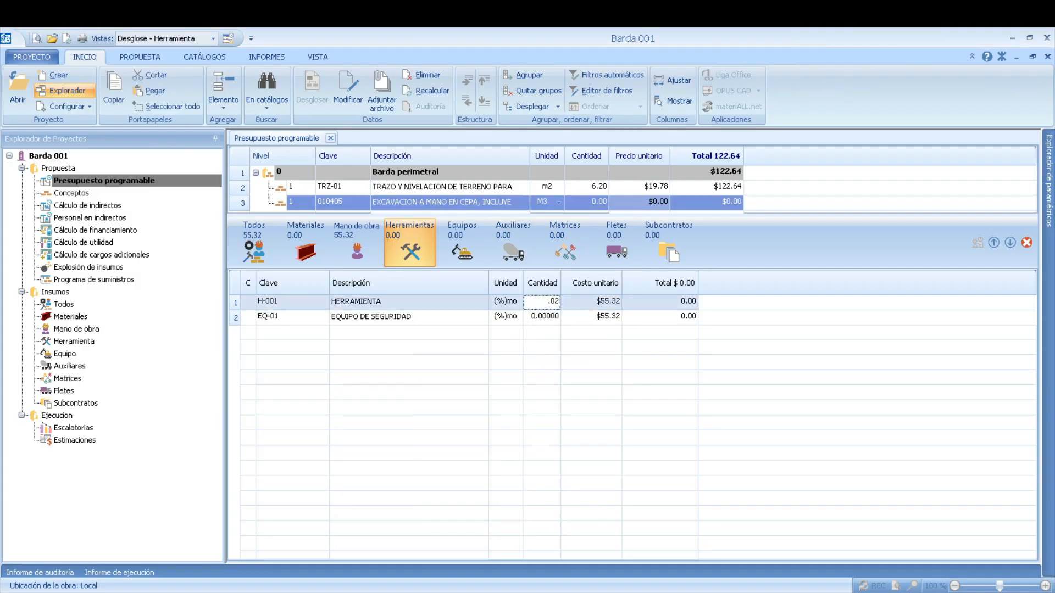
key("Return")
left_click(536, 319)
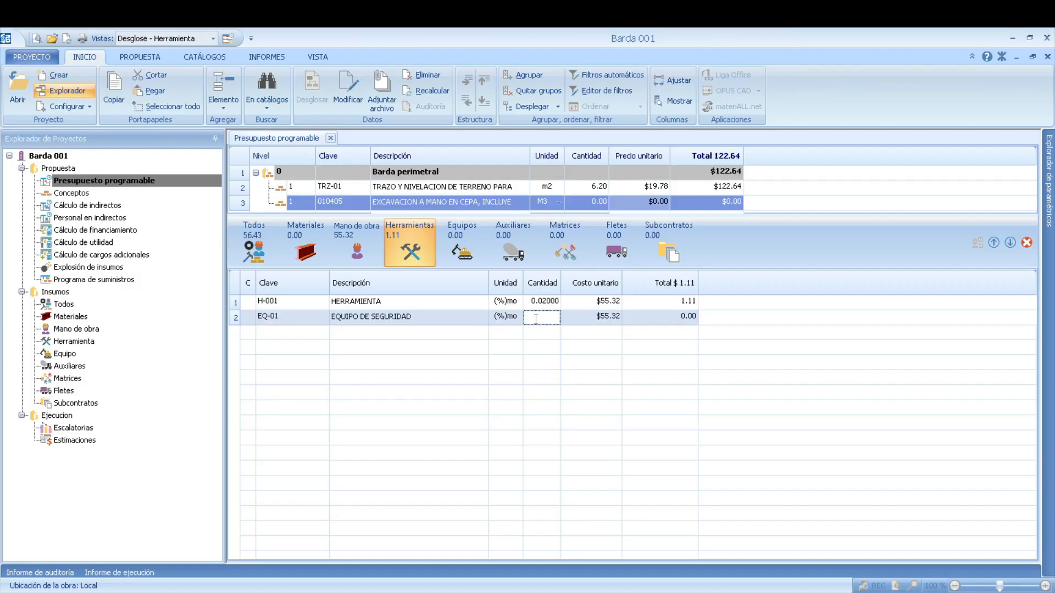
type(".03")
key("Return")
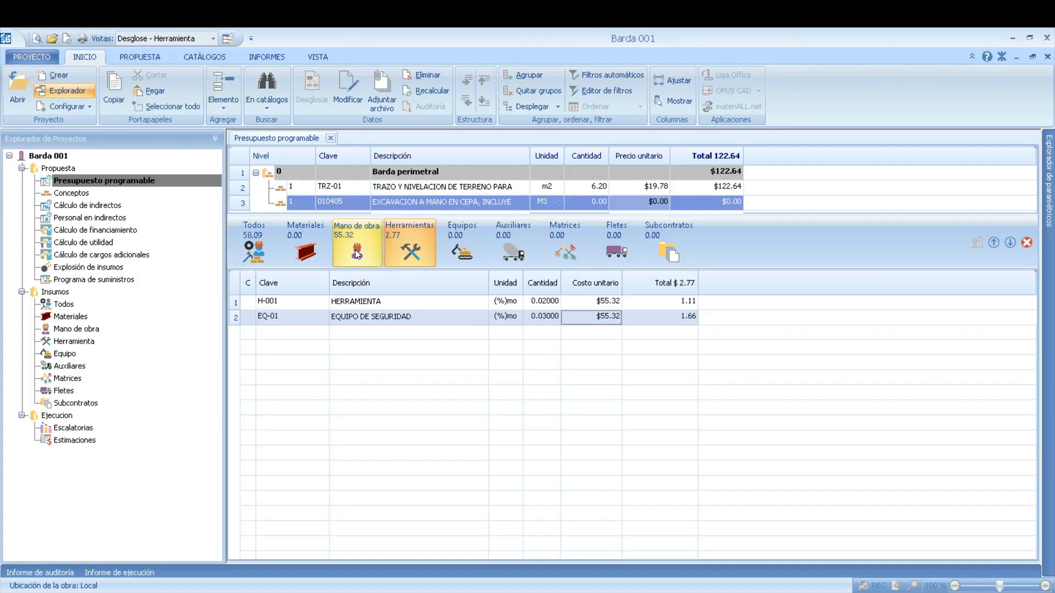
left_click(253, 247)
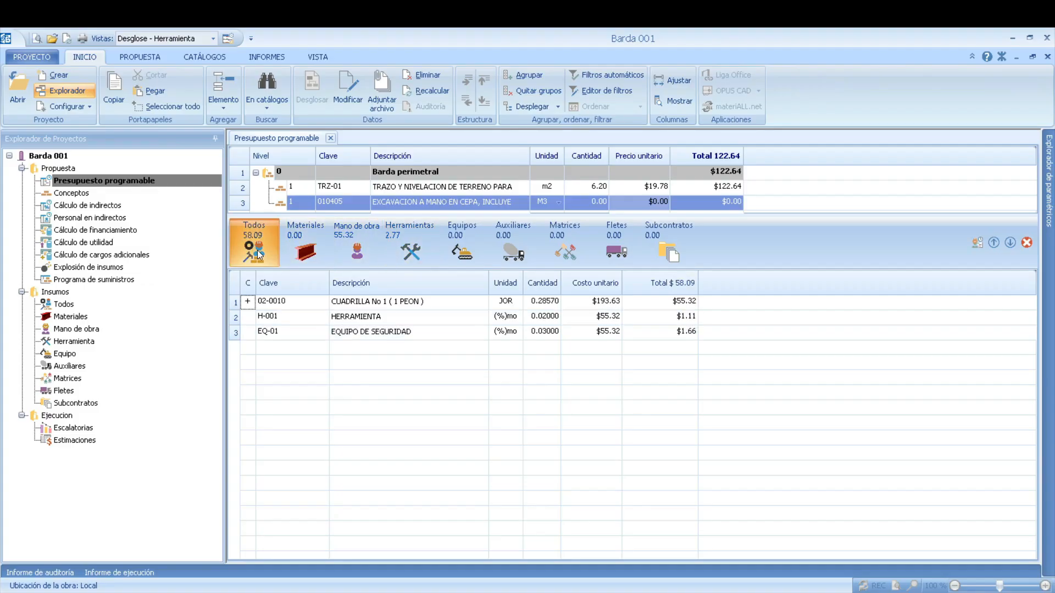
left_click(1027, 242)
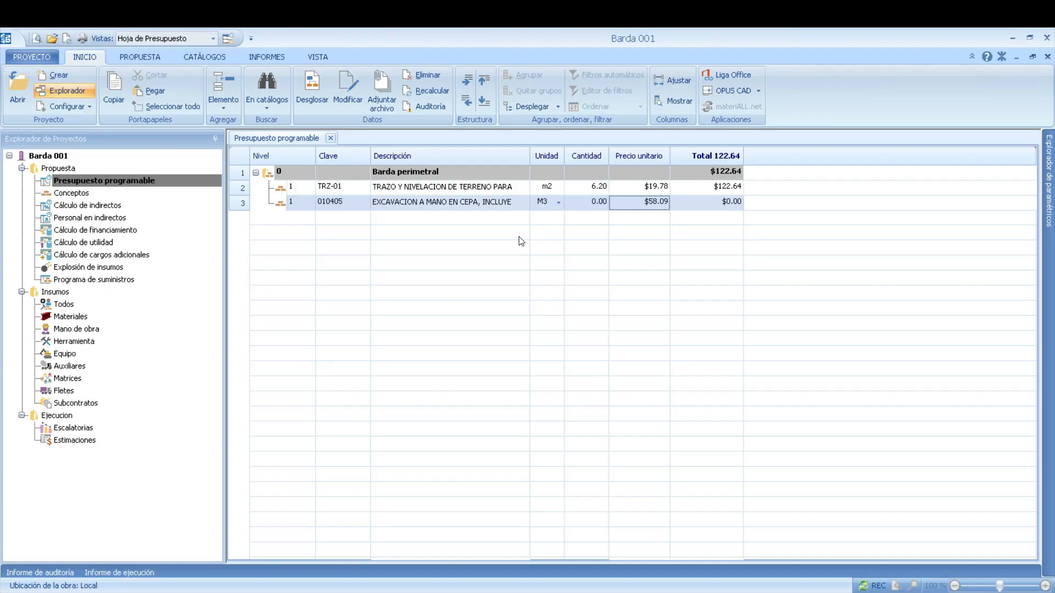
Review the resources in the unit price breakdown of TRZ-01, from CAL to BARROTE DE 2" X 4", and return to the budget sheet
double_click(648, 189)
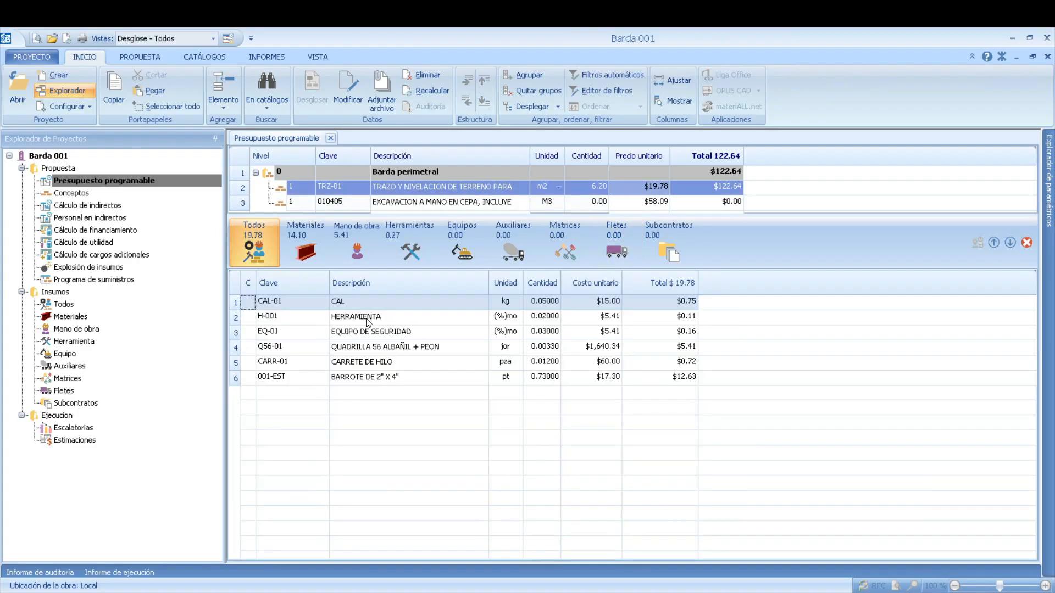
left_click(419, 381)
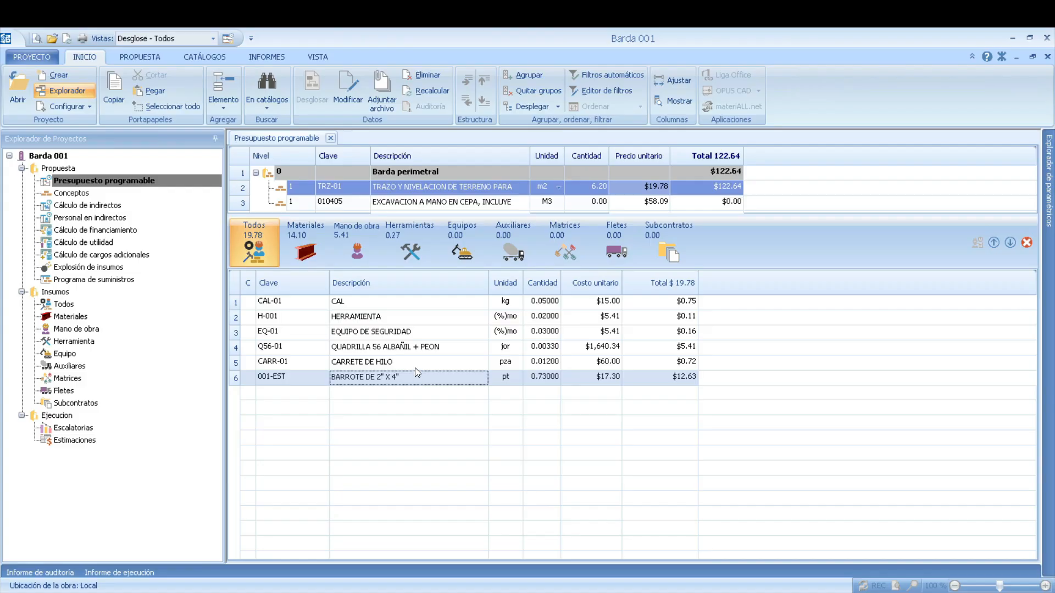
left_click(385, 303)
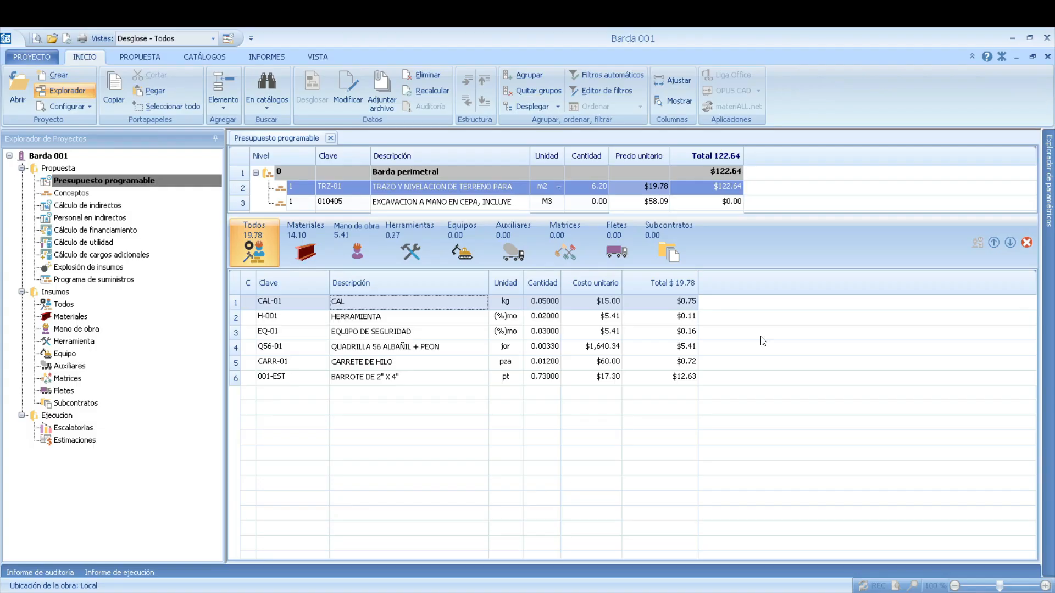
left_click(1026, 243)
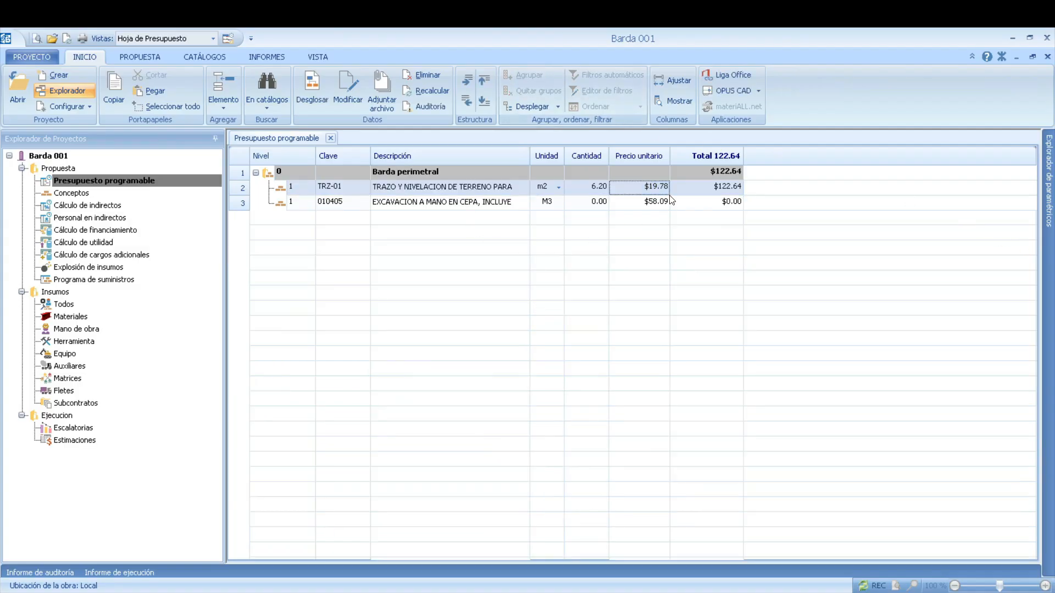